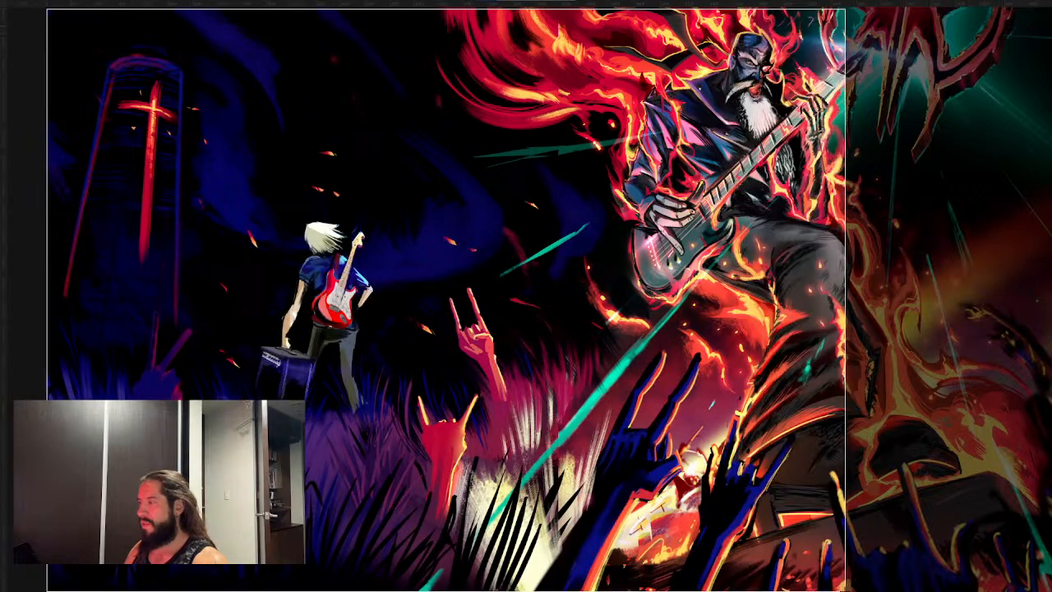
Switch to Discord, post the copied artwork in the layouts channel and open the posted image enlarged.
key("alt+Tab")
key("alt+Tab")
key("alt+Tab")
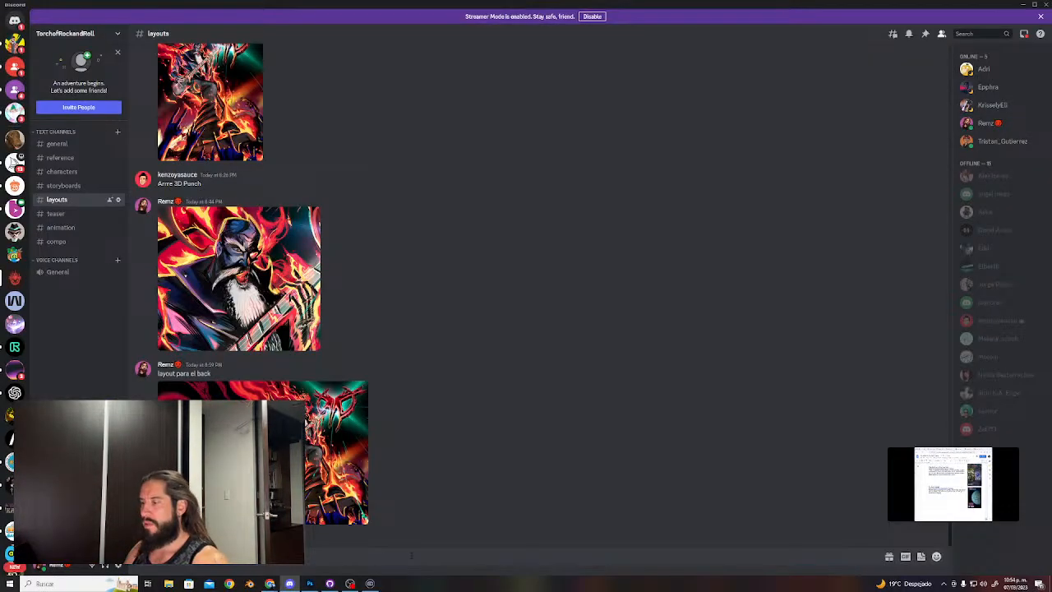
key("ctrl+v")
key("Return")
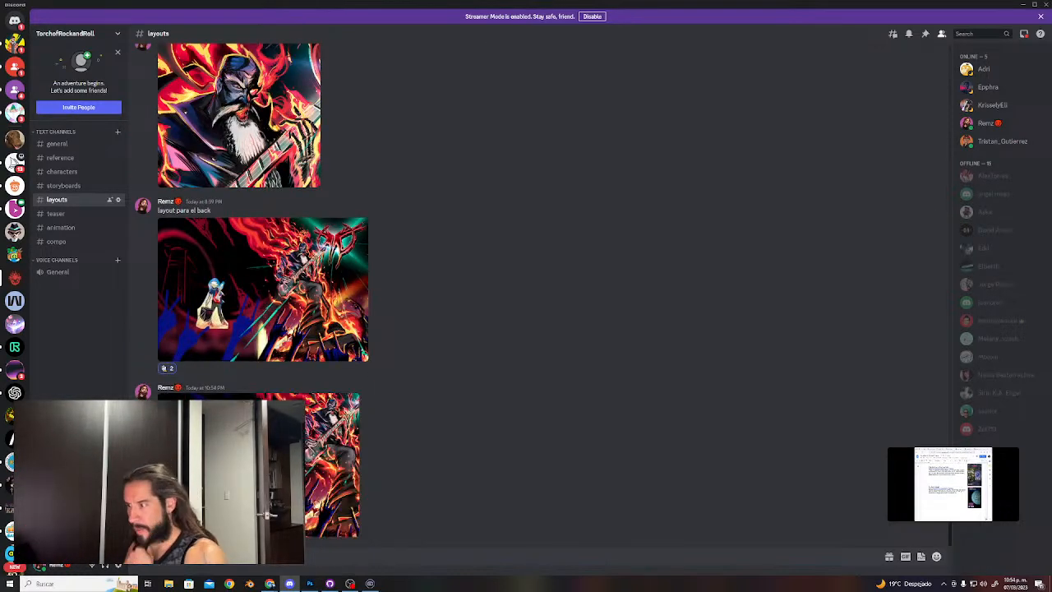
left_click(332, 464)
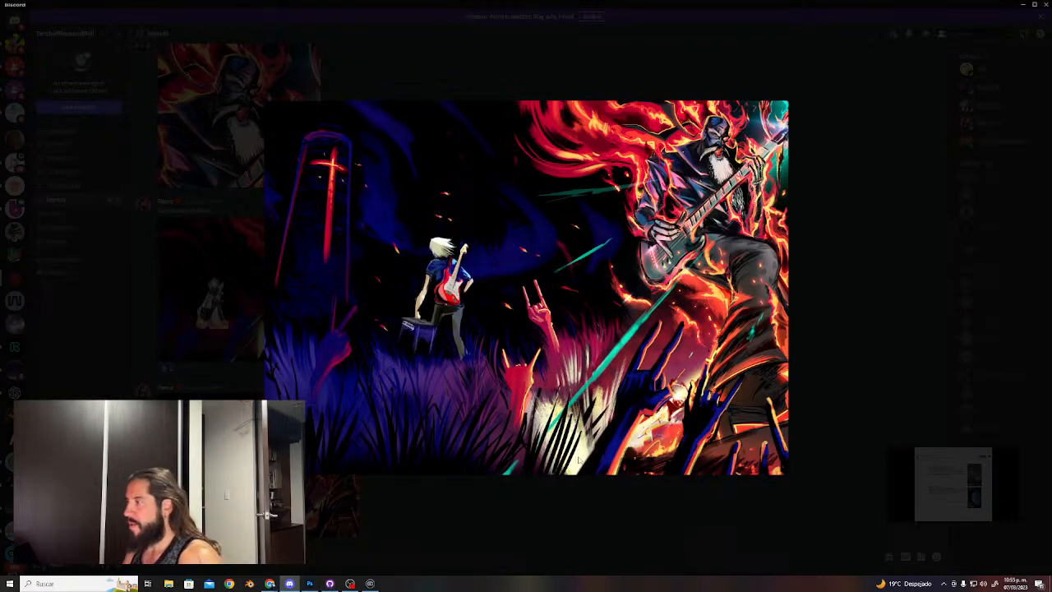
Switch back to the BACK_v1.psdc painting in Photoshop.
key("alt+Tab")
key("Tab")
key("alt+Tab")
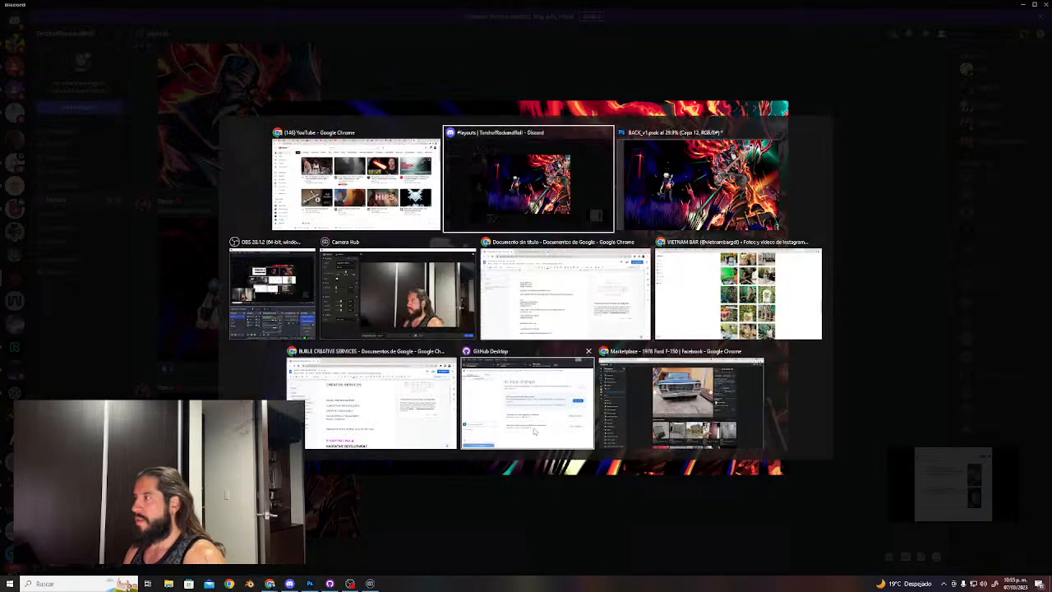
key("Tab")
key("Tab")
key("Tab")
key("Tab")
key("Tab")
key("Tab")
key("Tab")
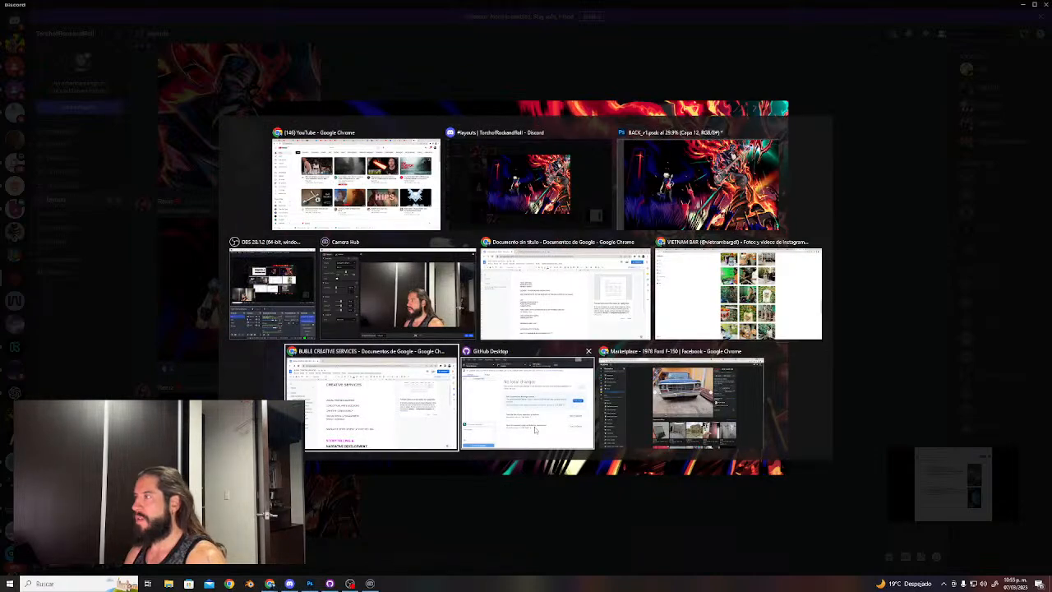
key("Left")
key("Left")
key("Up")
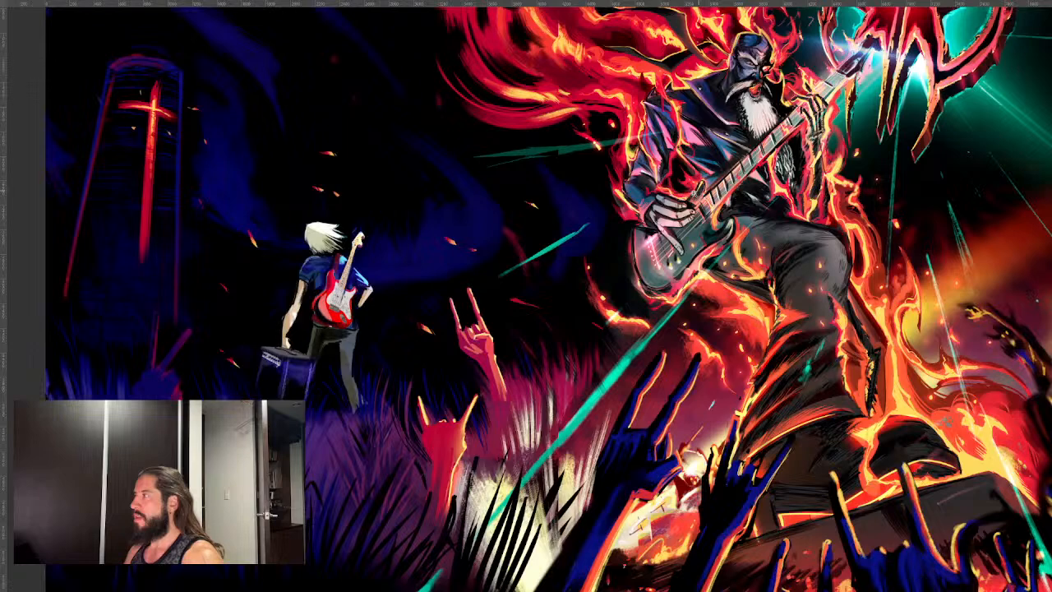
Darken the pale grass patch along the canvas's lower edge, between the black foreground blades and the blue raised hand.
scroll(534, 367, "down", 5)
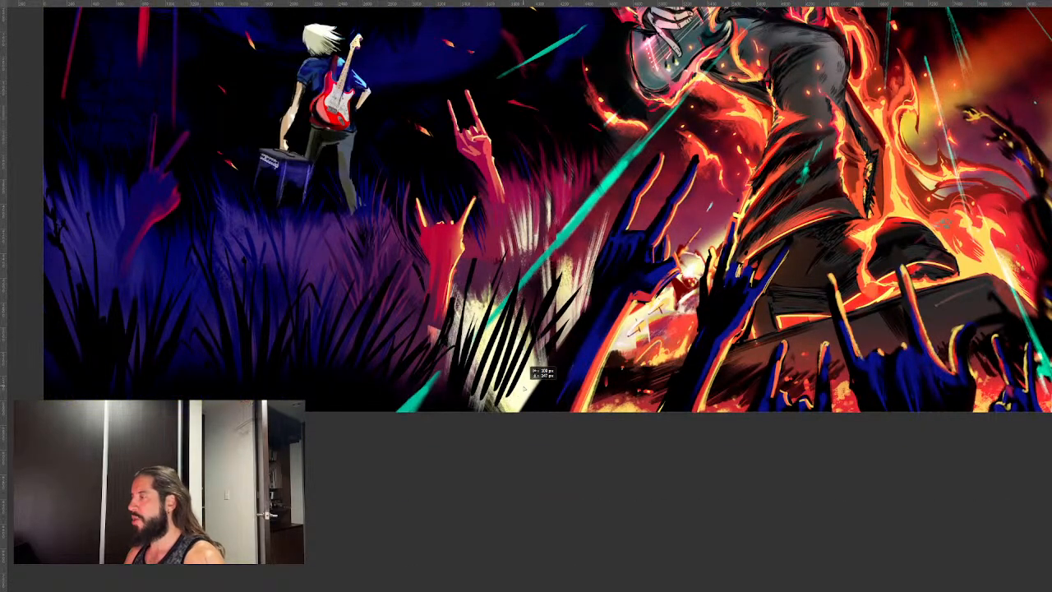
key("ctrl+z")
left_click_drag(567, 291, 562, 306)
key("ctrl+comma")
key("ctrl+comma")
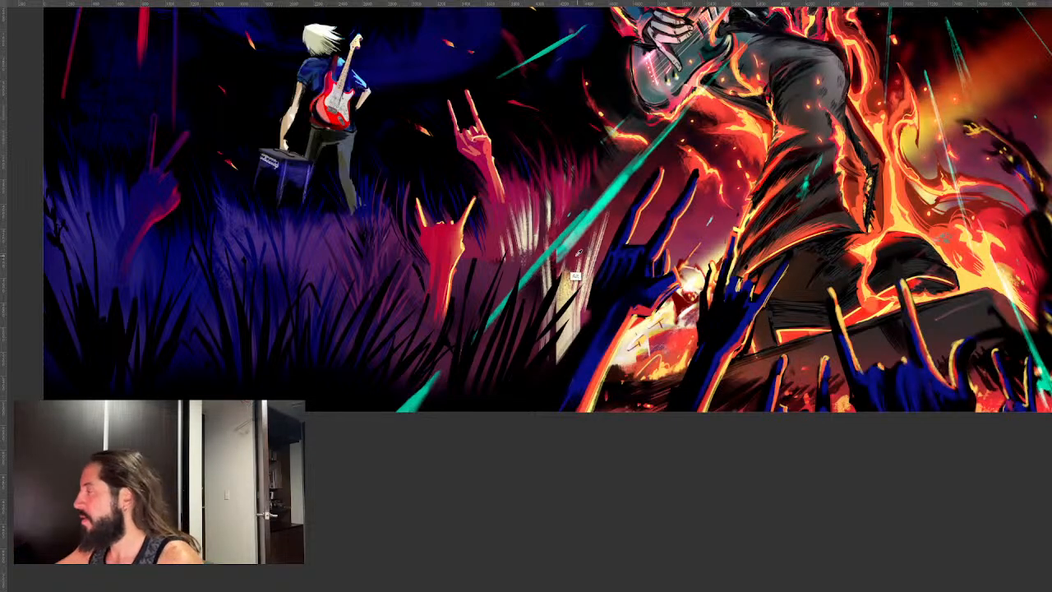
Add a new layer and cover the pale strokes between the green beam and the blue raised hand with dull maroon.
key("ctrl+shift+n")
key("Return")
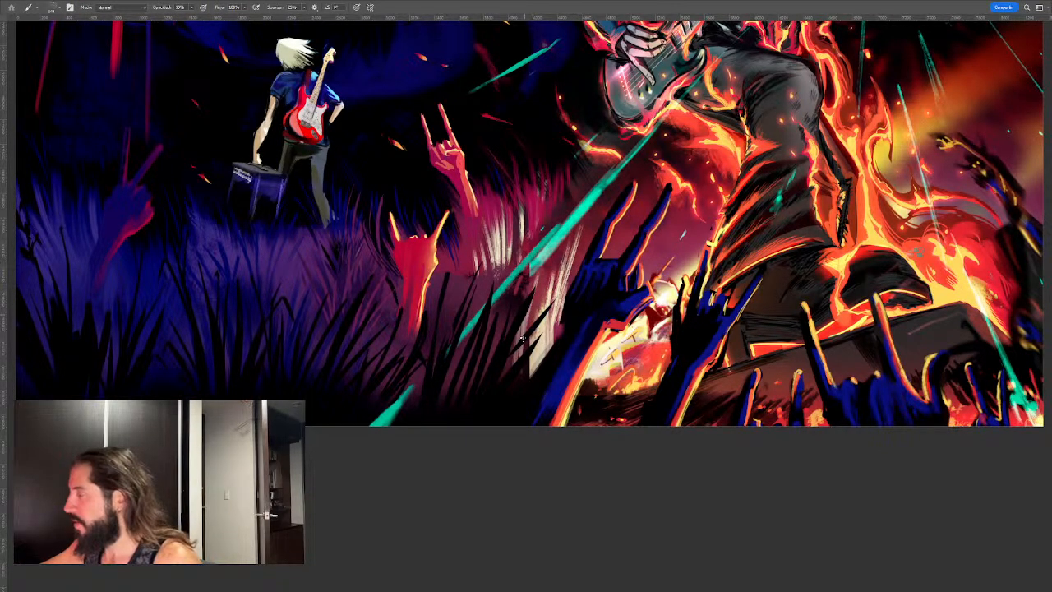
mouse_move(540, 288)
left_mouse_down()
mouse_move(536, 350)
mouse_move(561, 255)
mouse_move(567, 317)
left_mouse_up()
key("v")
left_click_drag(566, 280, 567, 291)
key("e")
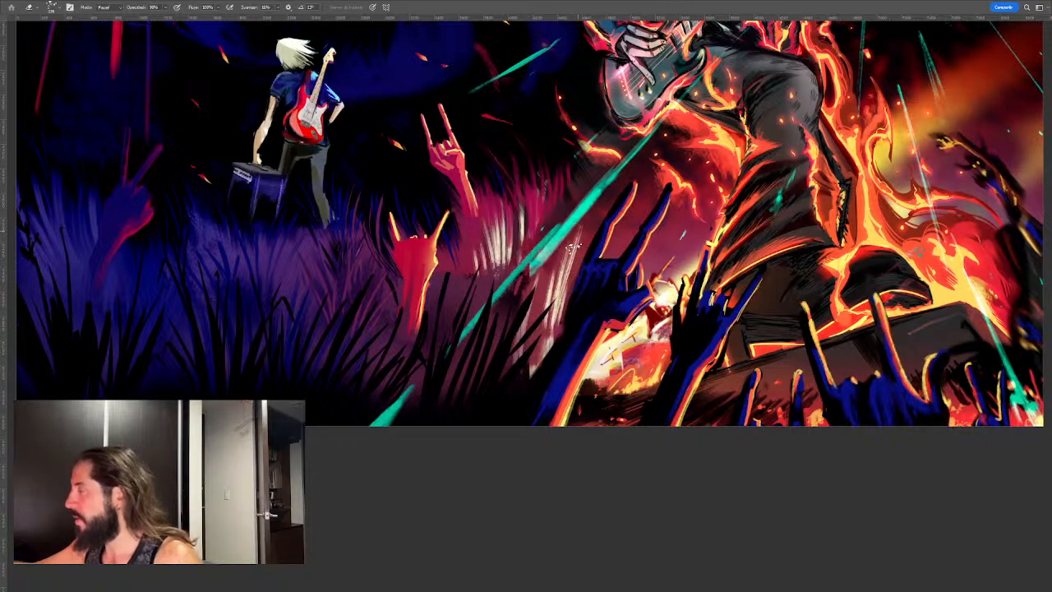
left_click_drag(576, 231, 545, 336)
mouse_move(549, 272)
left_mouse_down()
mouse_move(526, 354)
mouse_move(500, 385)
left_mouse_up()
key("v")
left_click_drag(550, 346, 551, 360)
key("ctrl+z")
Paint over the remaining pale grass strokes above the green beam, beside the pink raised hand, with magenta.
key("b")
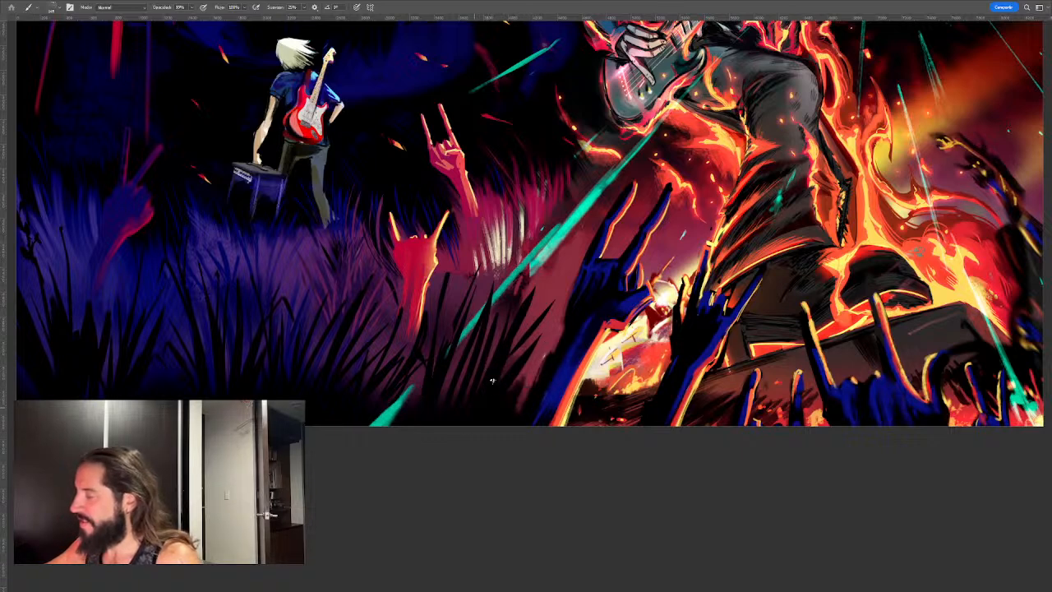
key("z")
left_click_drag(532, 335, 511, 311)
key("v")
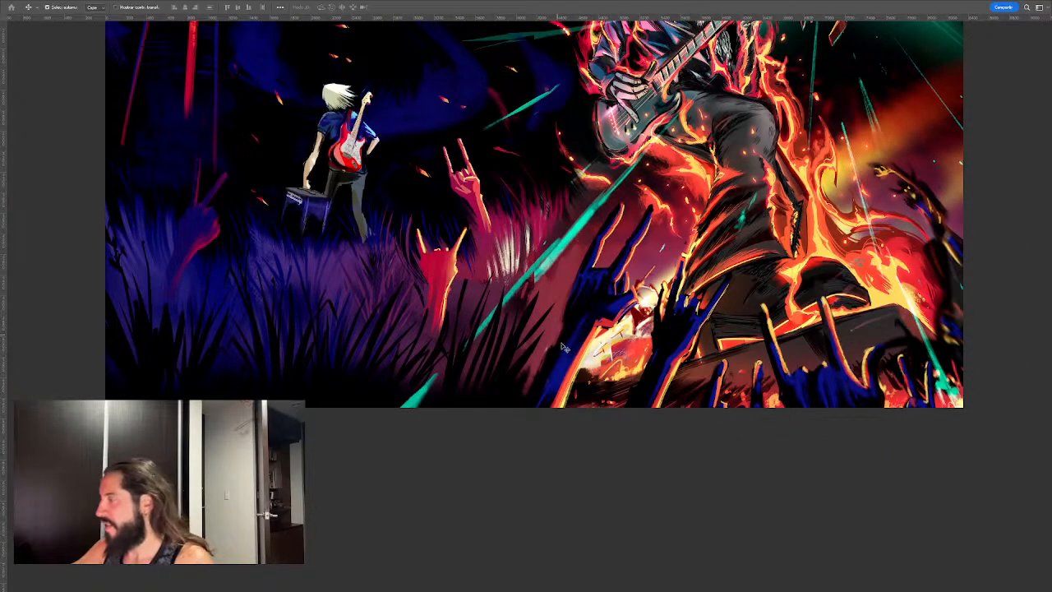
key("b")
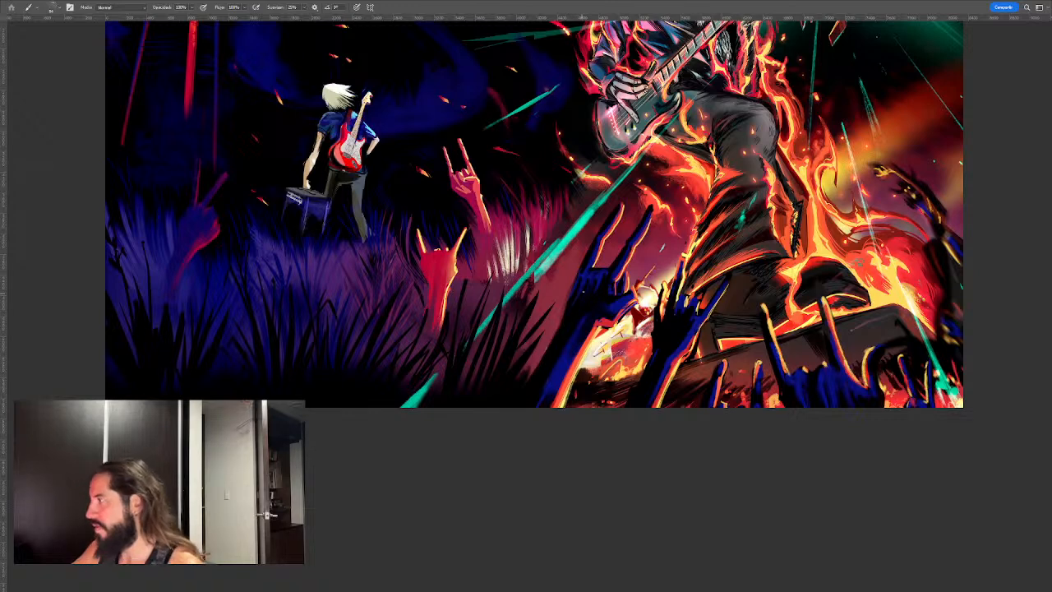
key("v")
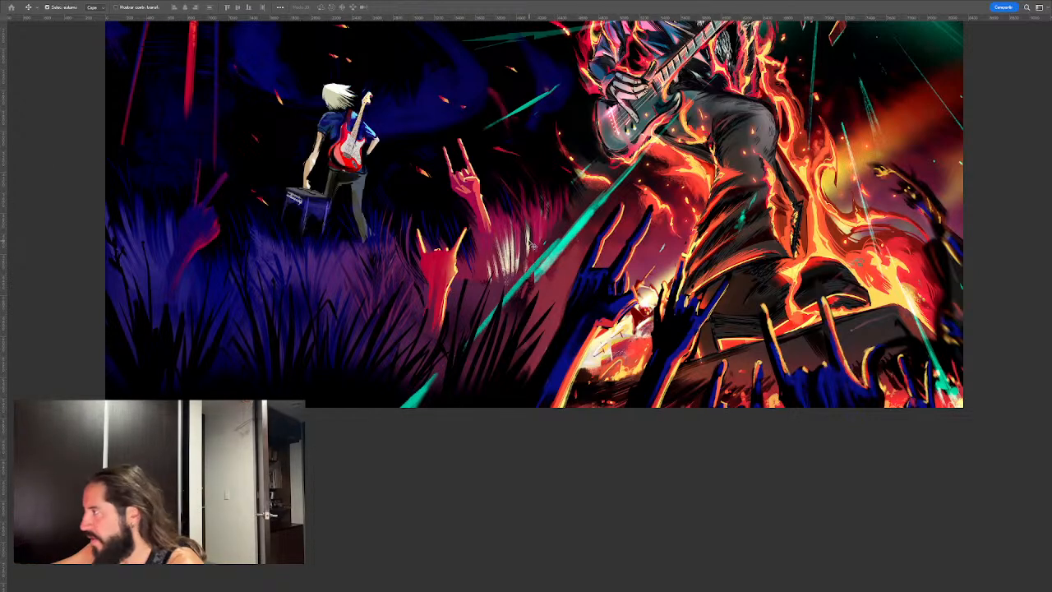
key("ctrl+z")
key("b")
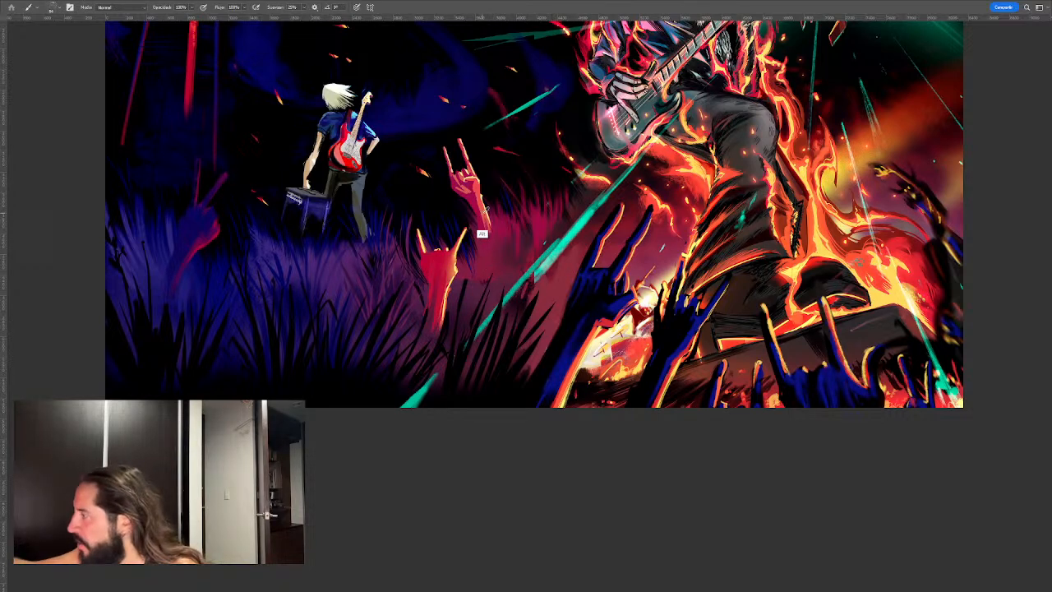
Sample the light orange rim of the blue raised hand and try thin grass blades on the maroon area beside it.
left_click(585, 346, "alt")
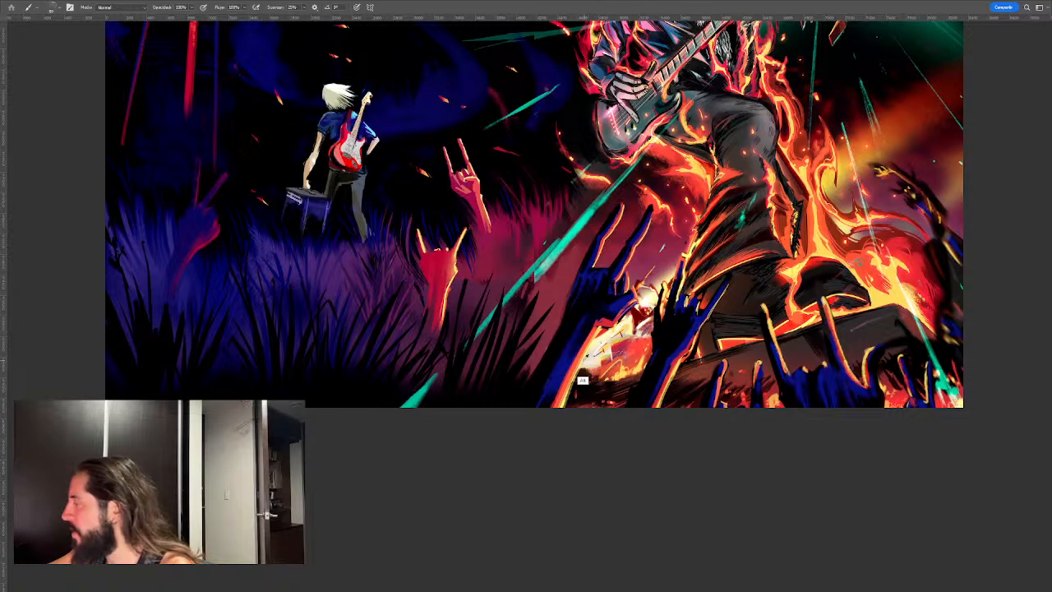
mouse_move(555, 310)
left_mouse_down()
mouse_move(540, 355)
mouse_move(563, 285)
left_mouse_up()
key("ctrl+z")
key("ctrl+z")
right_click(553, 309, "alt")
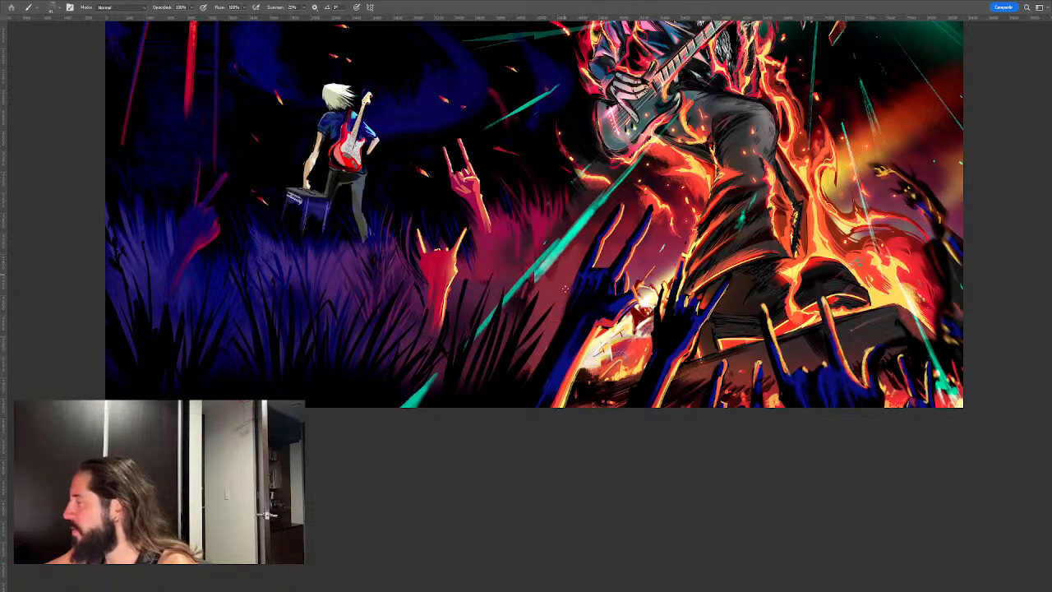
left_click_drag(542, 354, 563, 279)
key("ctrl+z")
left_click_drag(534, 370, 566, 278)
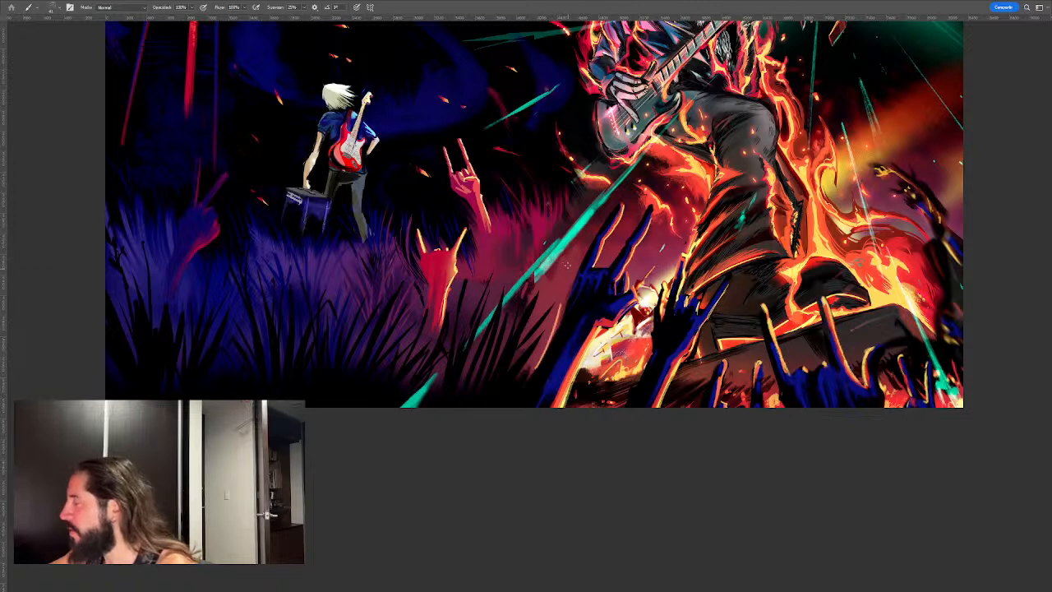
left_click_drag(554, 337, 567, 271)
key("ctrl+z")
left_click_drag(556, 331, 559, 274)
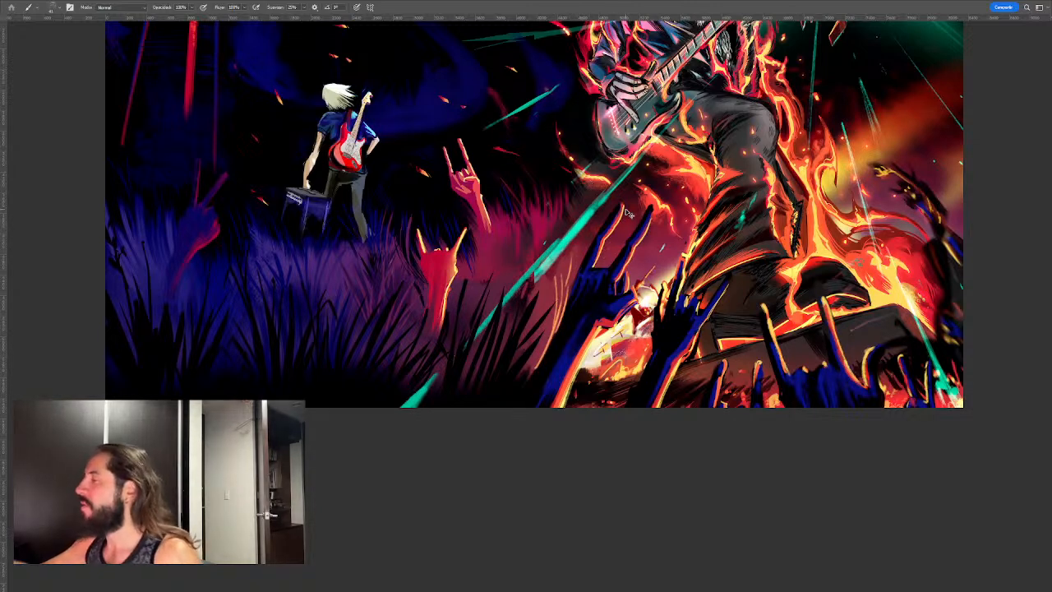
Undo the light orange blades and repaint the grass around the green beam and pink hand with reddish-orange blades.
key("ctrl+z")
key("ctrl+z")
key("ctrl+z")
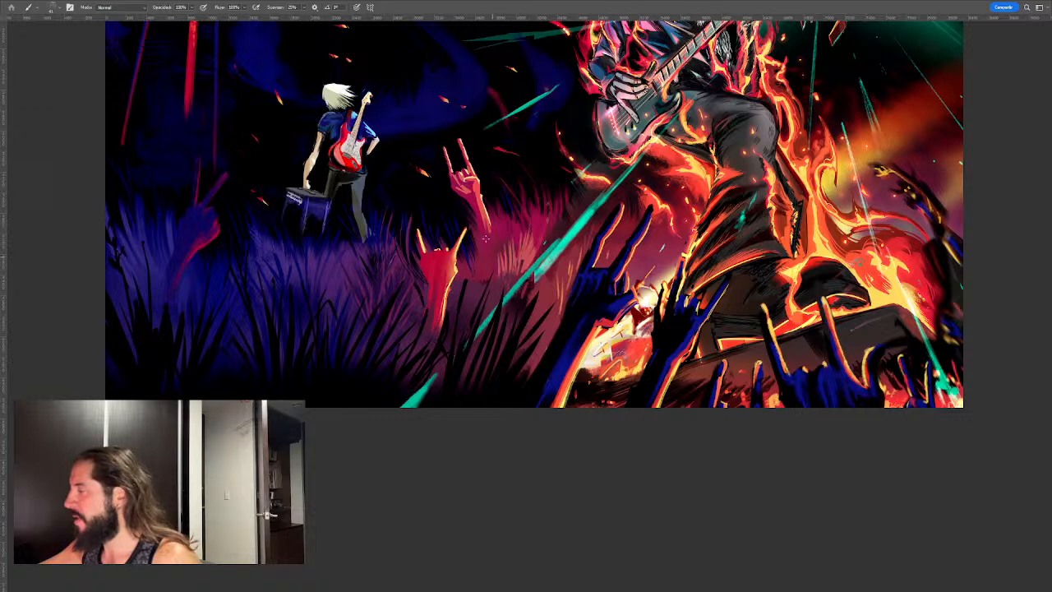
key("ctrl+z")
key("ctrl+shift+z")
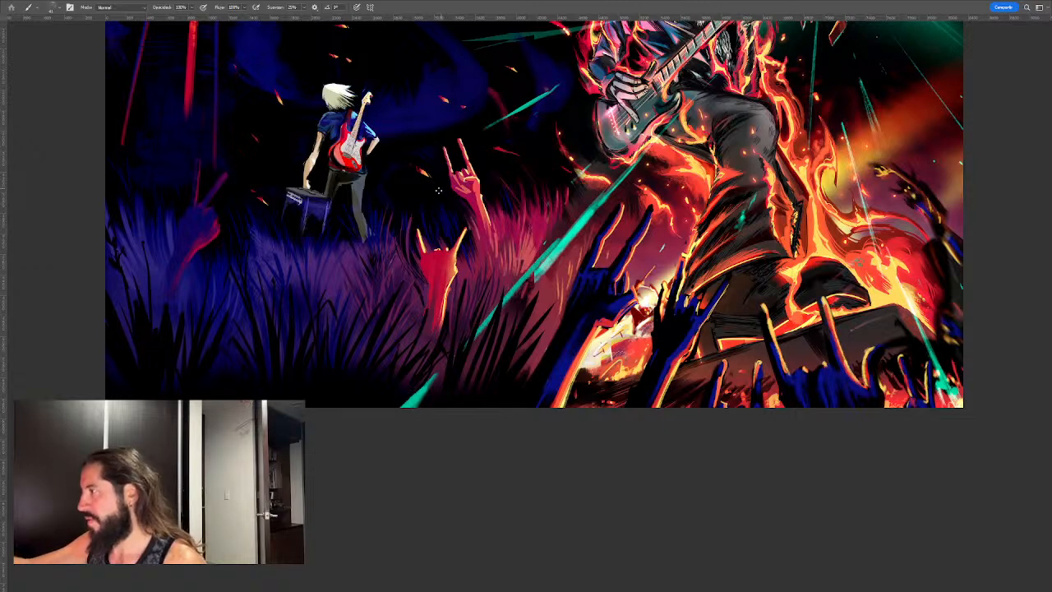
left_click_drag(457, 188, 557, 270)
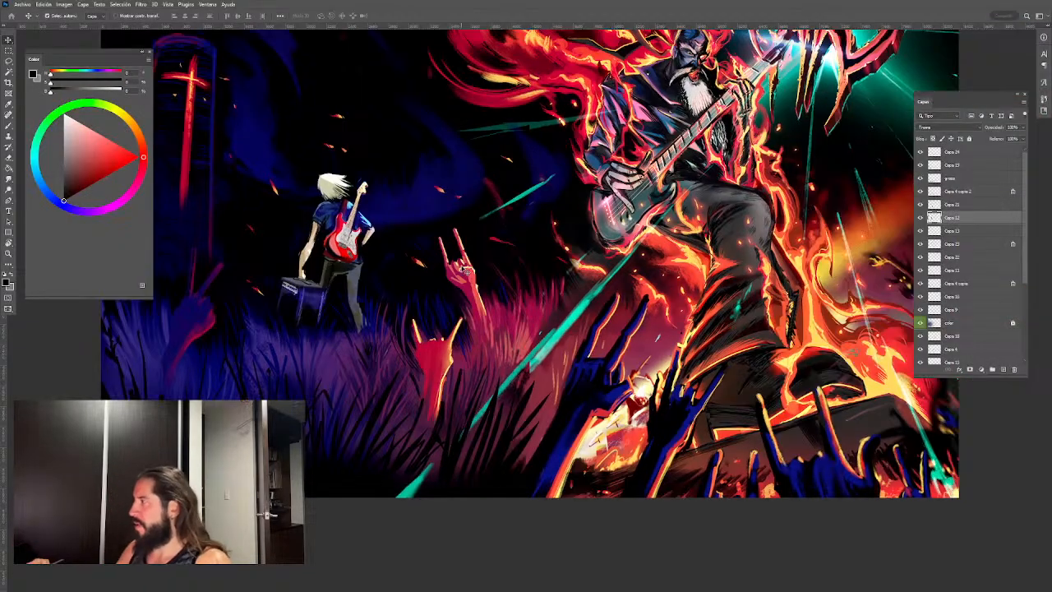
Shade the blond boy's arms and legs with black and touch up the forearm beside the guitar using sampled skin tone.
key("b")
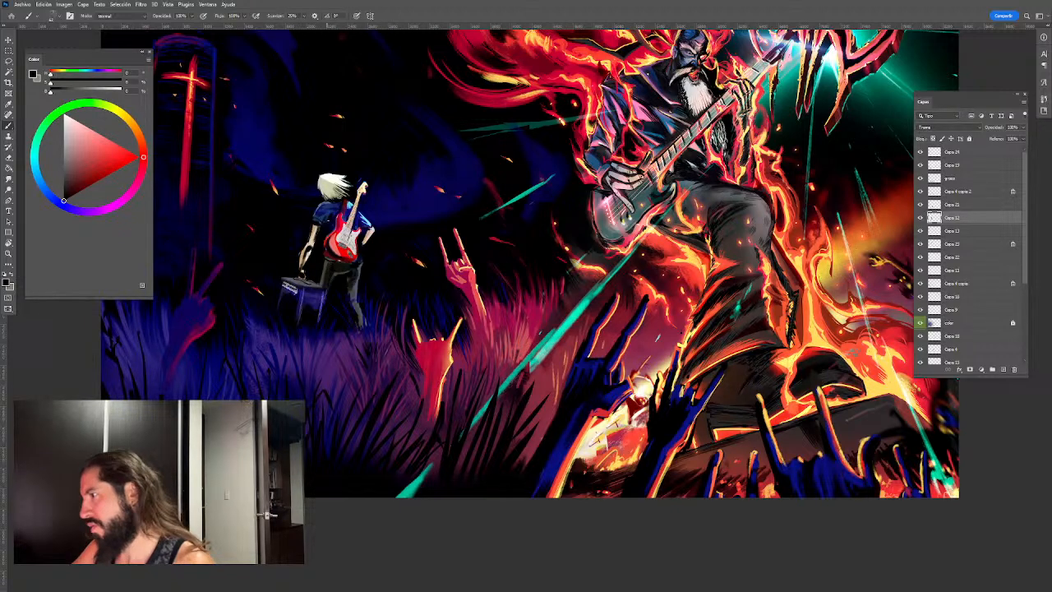
left_click(370, 238, "alt")
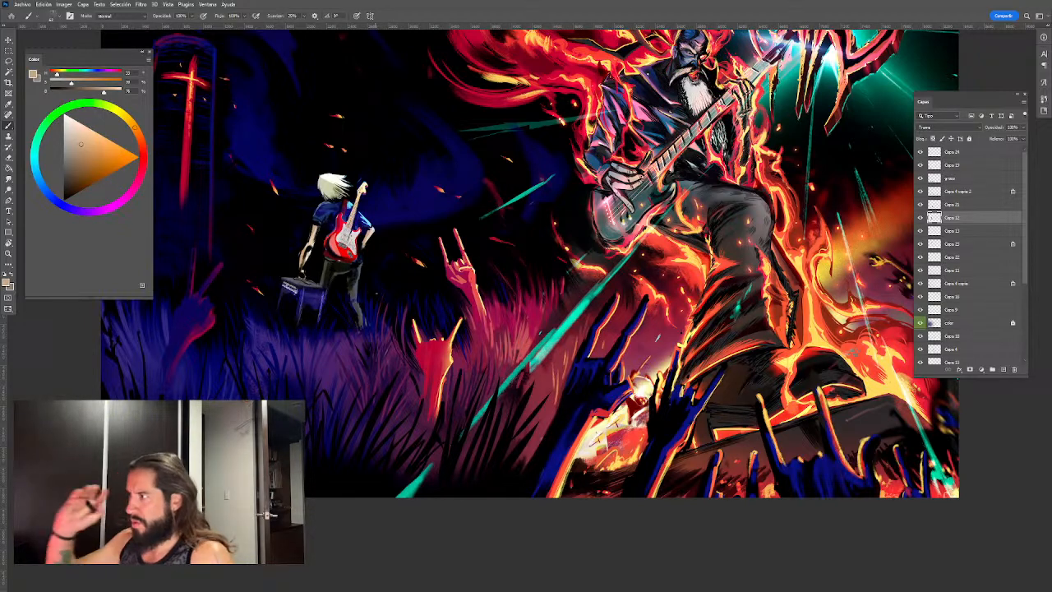
key("d")
left_click_drag(368, 231, 373, 231)
left_click(376, 120, "alt")
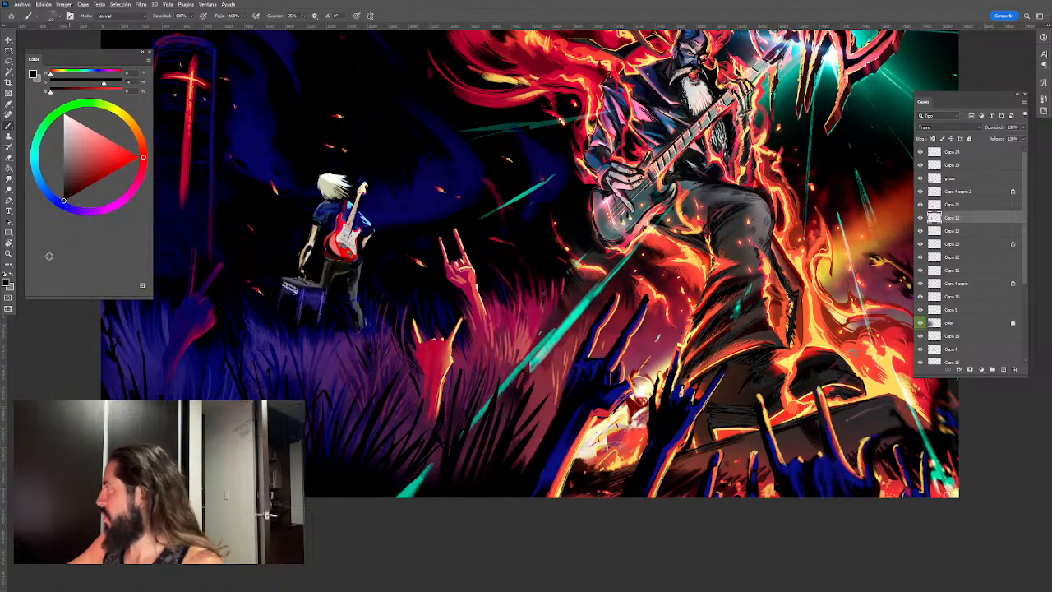
Add two new layers above the topmost layer and switch the foreground colour to white.
left_click(963, 152)
key("ctrl+shift+alt+n")
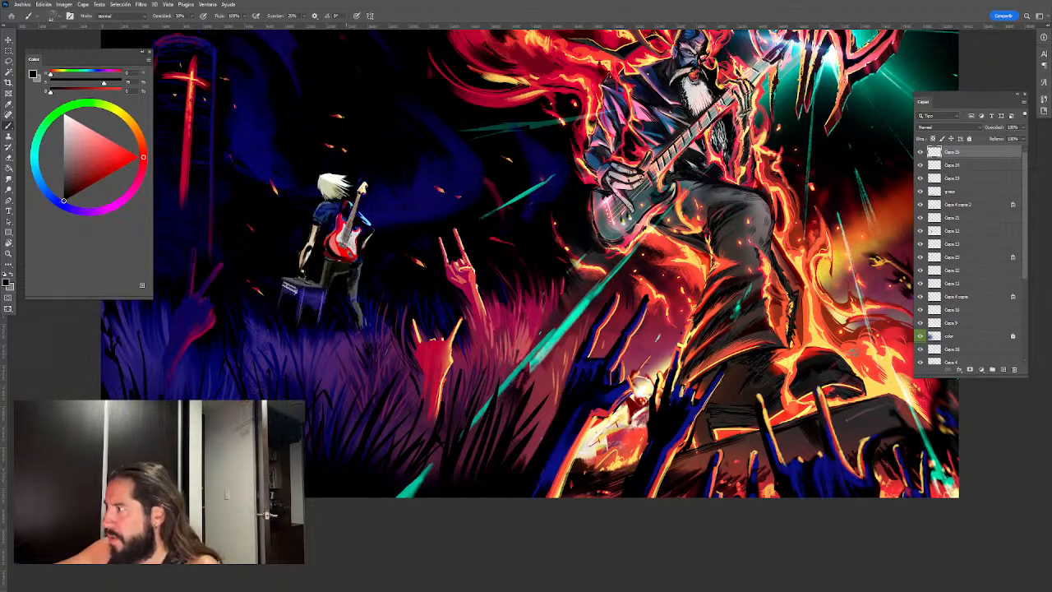
key("x")
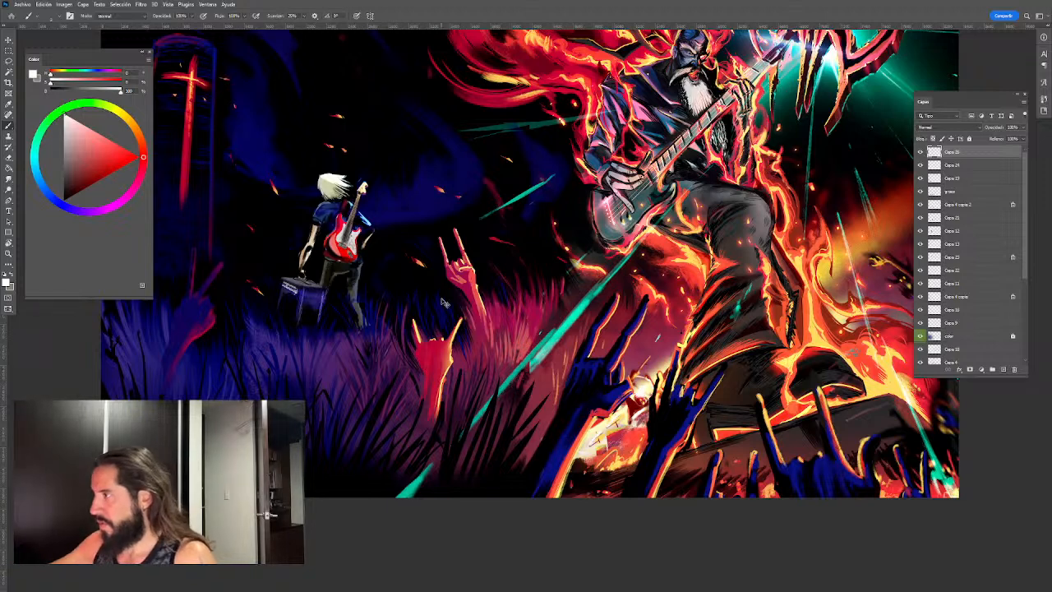
key("ctrl+shift+n")
key("Return")
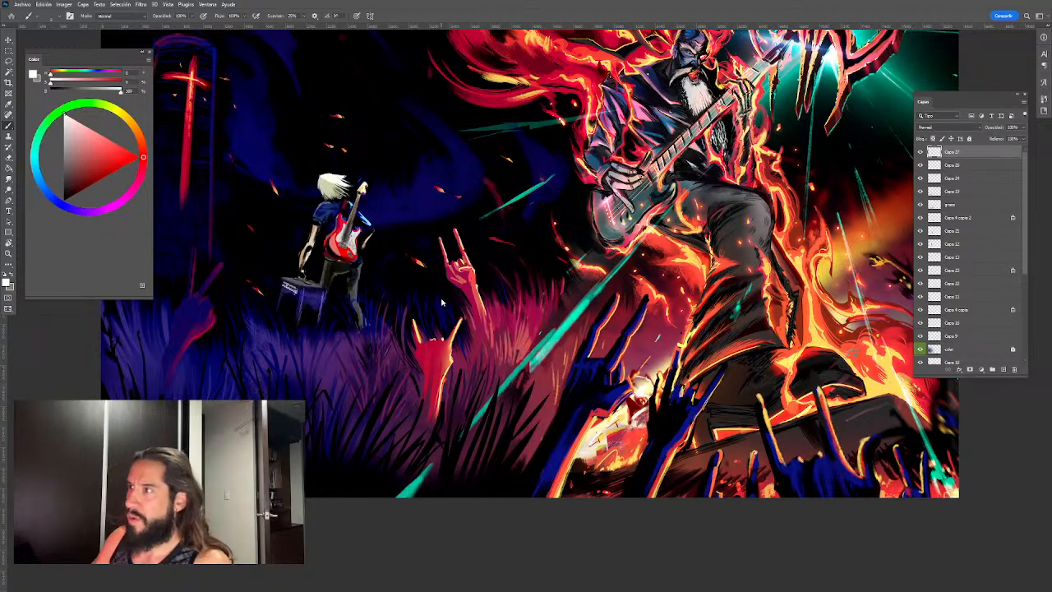
Choose the thin elliptical brush from the favourite brush presets and set its size.
right_click(407, 152)
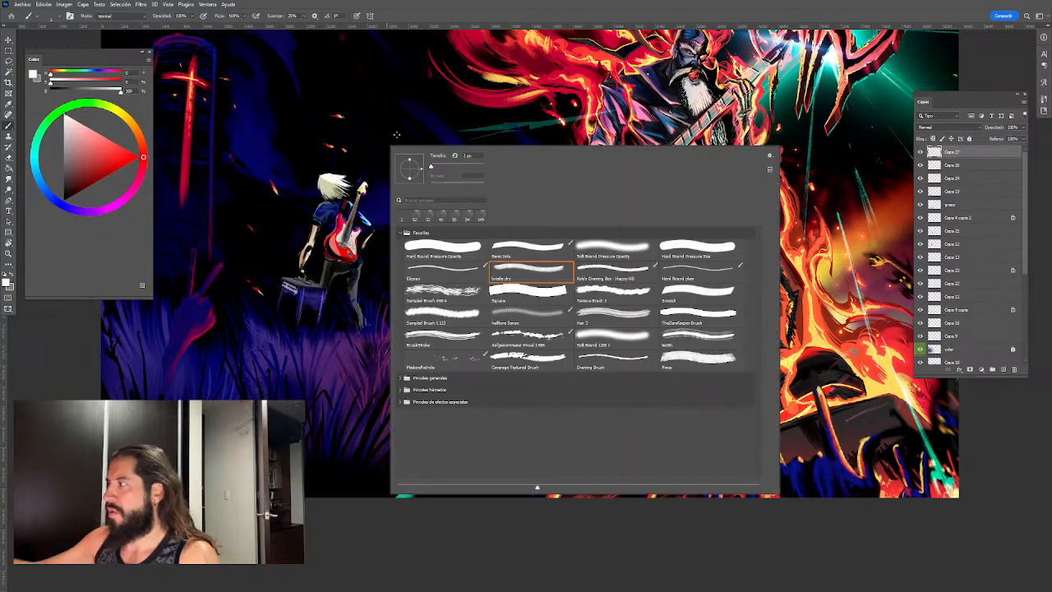
left_click(445, 269)
left_click_drag(479, 157, 447, 151)
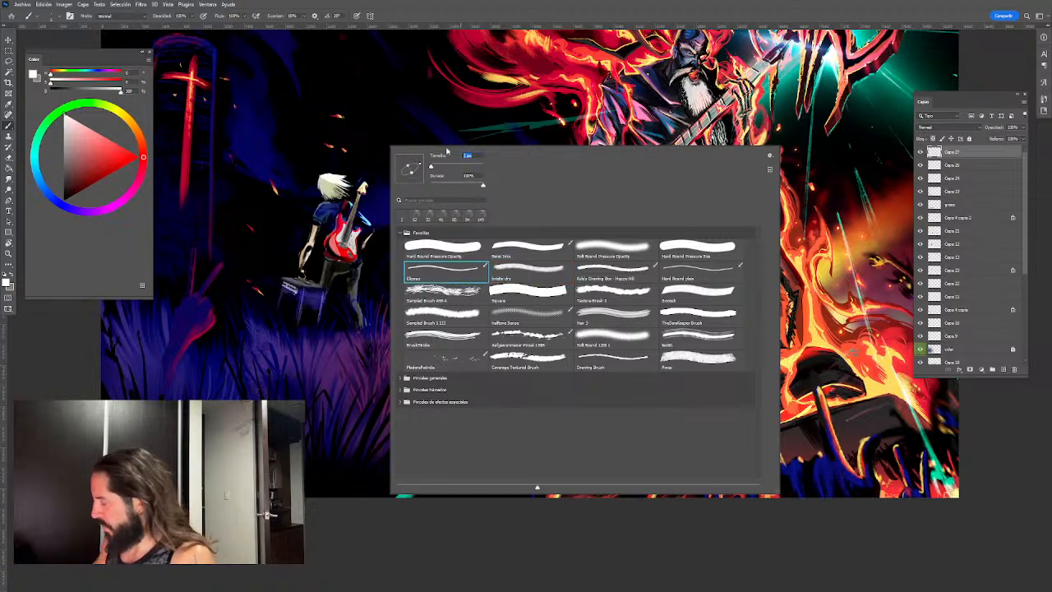
key("Return")
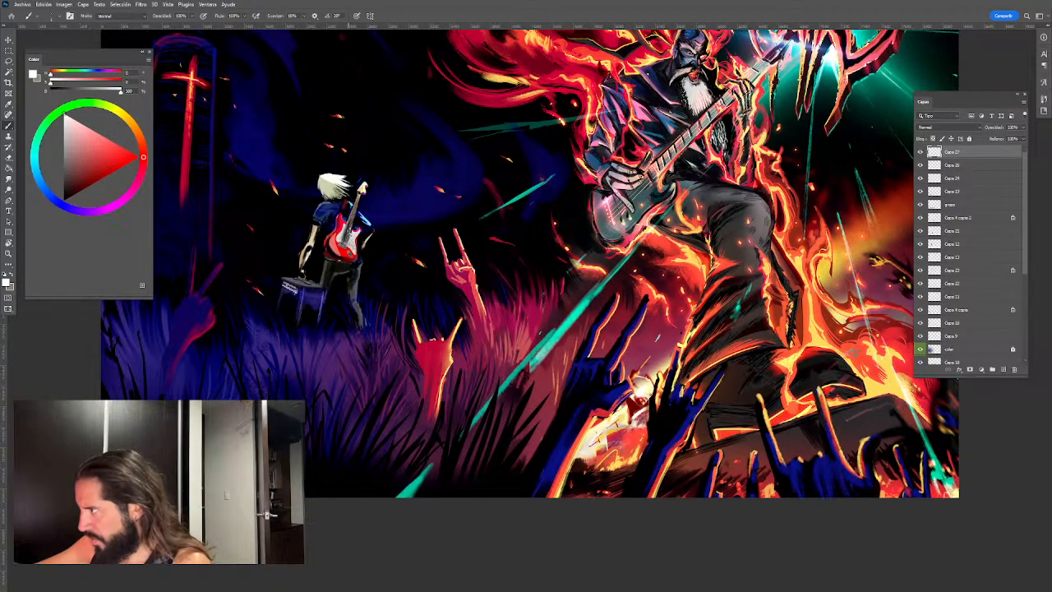
Sample a dark blue-grey from the boy's red guitar and paint the bridge at the lower end of its strings.
key("z")
left_click(352, 216)
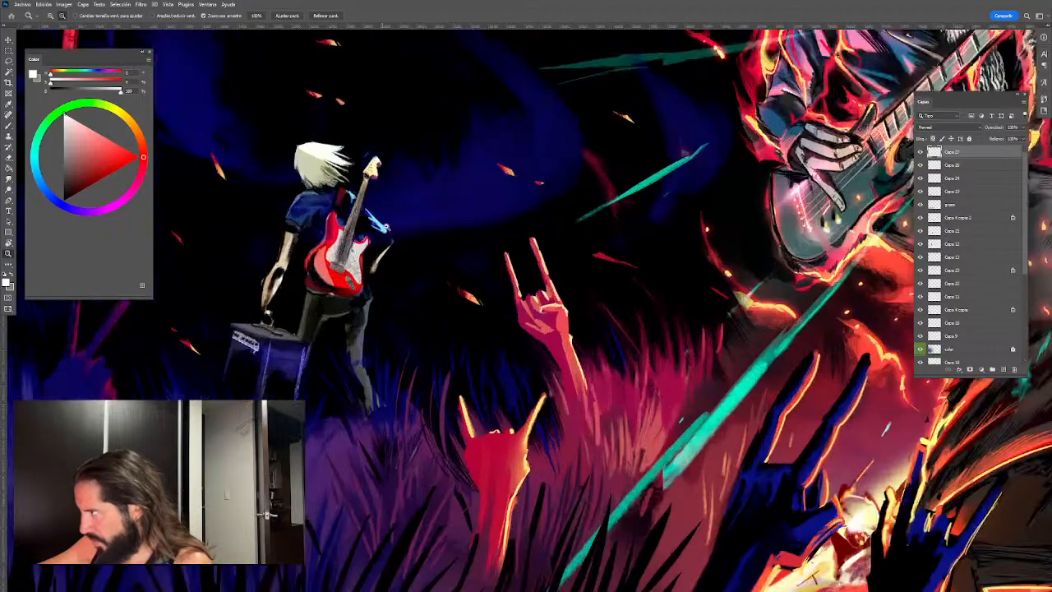
key("b")
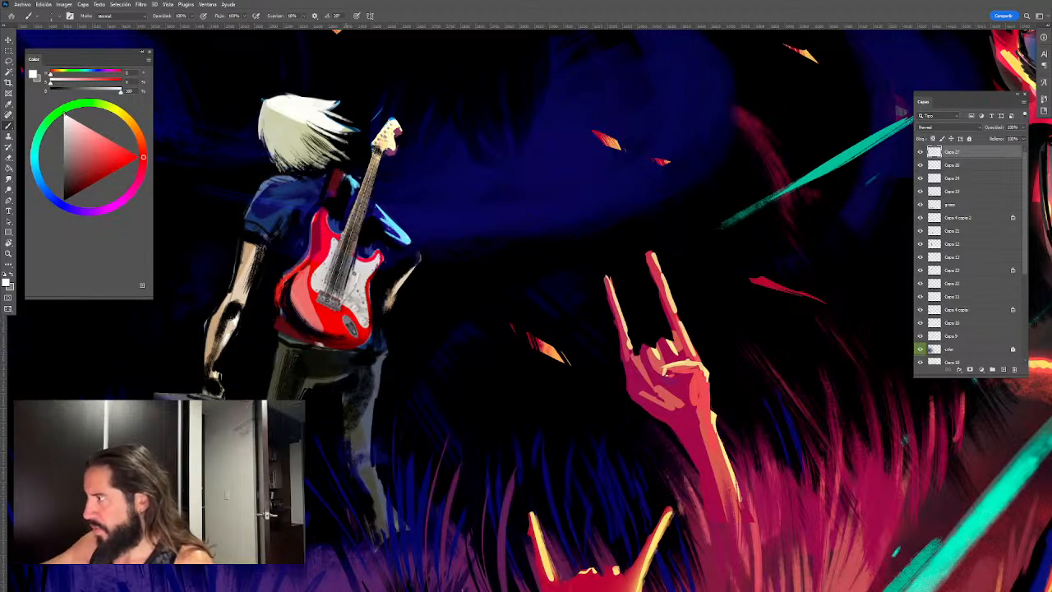
left_click(348, 255, "alt")
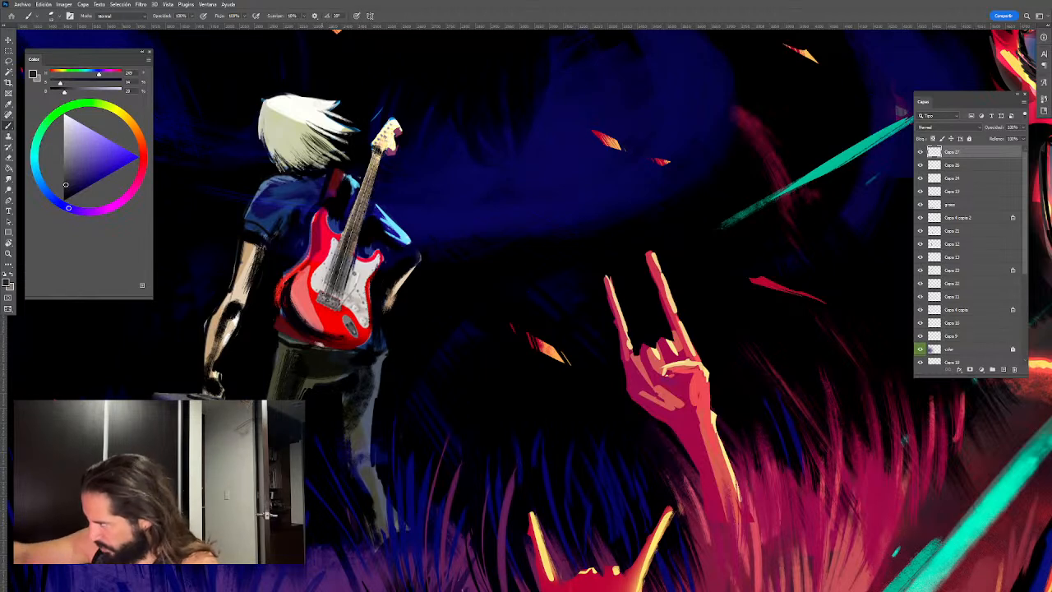
left_click_drag(319, 300, 344, 311)
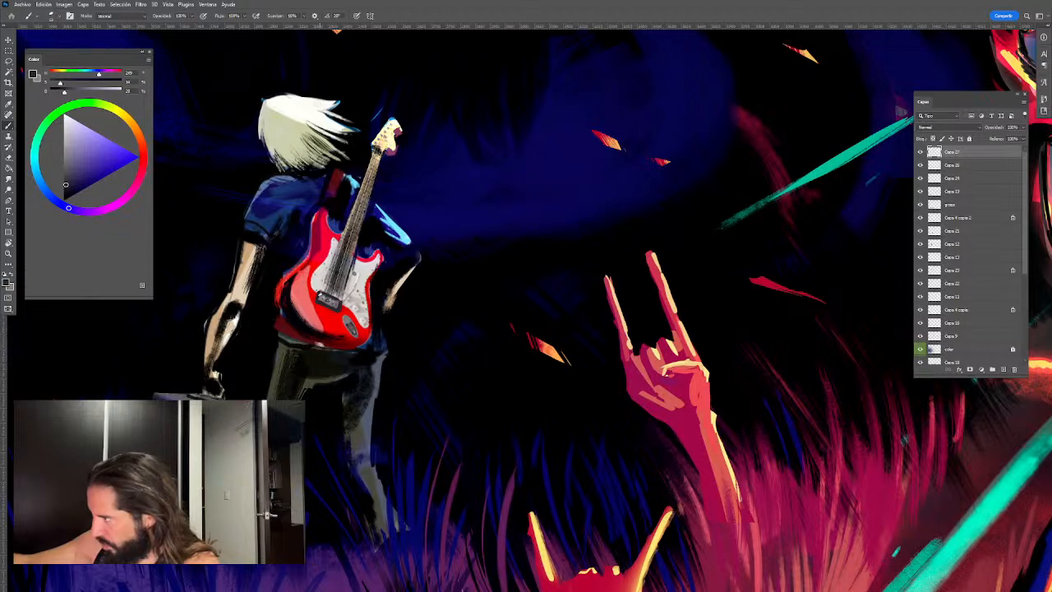
Darken the strings over the red guitar's pickguard with blue-grey strokes and touch up the lower neck using a sampled grey-brown.
mouse_move(336, 304)
left_mouse_down()
mouse_move(361, 326)
mouse_move(367, 274)
left_mouse_up()
mouse_move(371, 329)
left_mouse_down()
mouse_move(365, 281)
mouse_move(376, 268)
left_mouse_up()
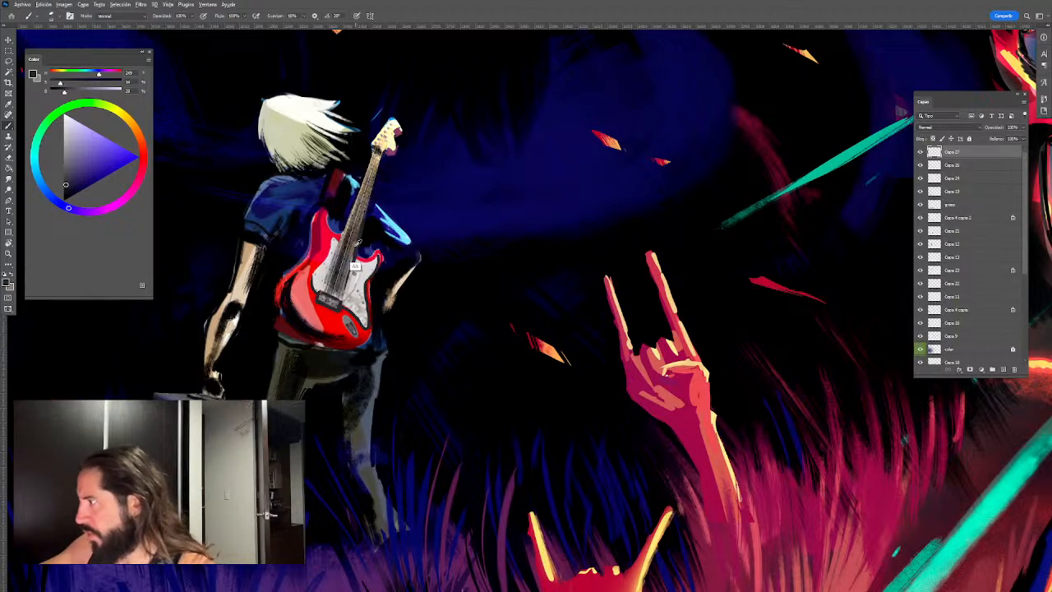
left_click(355, 243, "alt")
left_click_drag(354, 244, 361, 215)
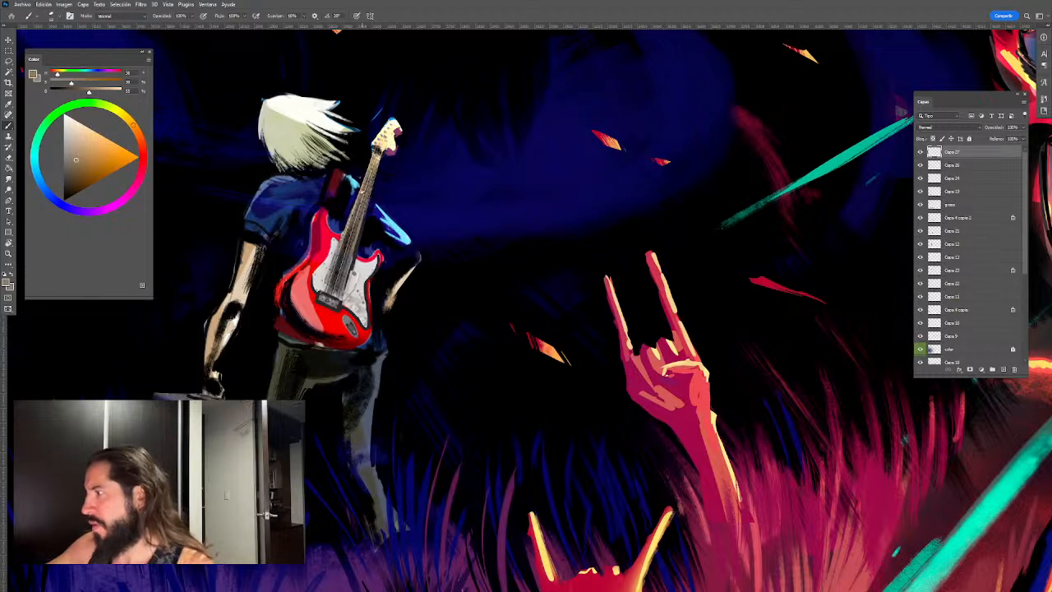
Retouch the guitar's pickguard between the strings using its sampled light grey, lowering the brush opacity to 30%.
left_click(319, 277, "alt")
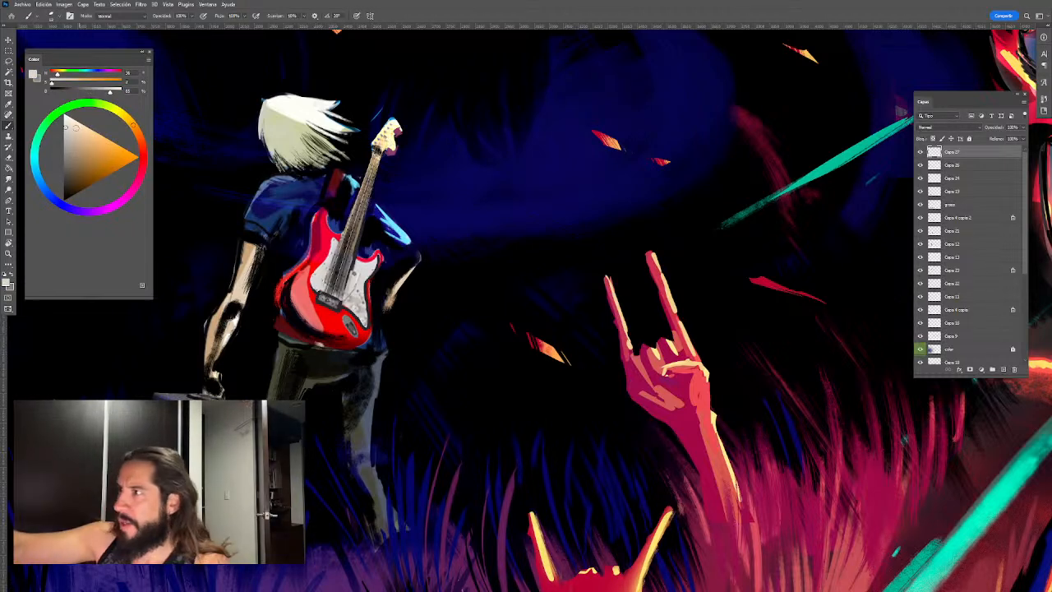
key("3")
left_click(334, 267, "alt")
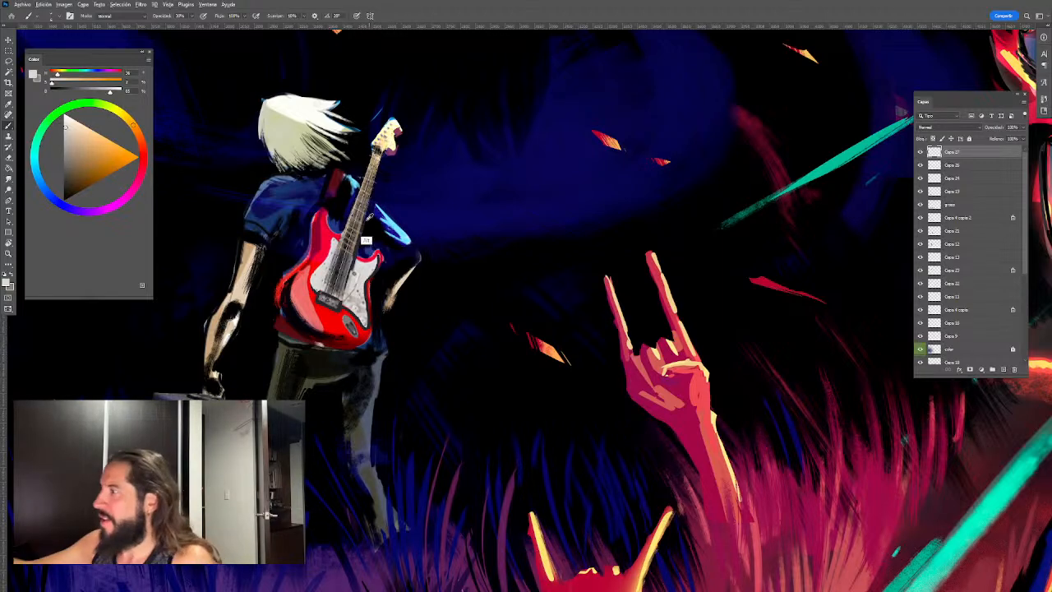
Thin the light blue rim on the boy's sleeve beside the guitar neck by painting over it with sampled blues.
key("d")
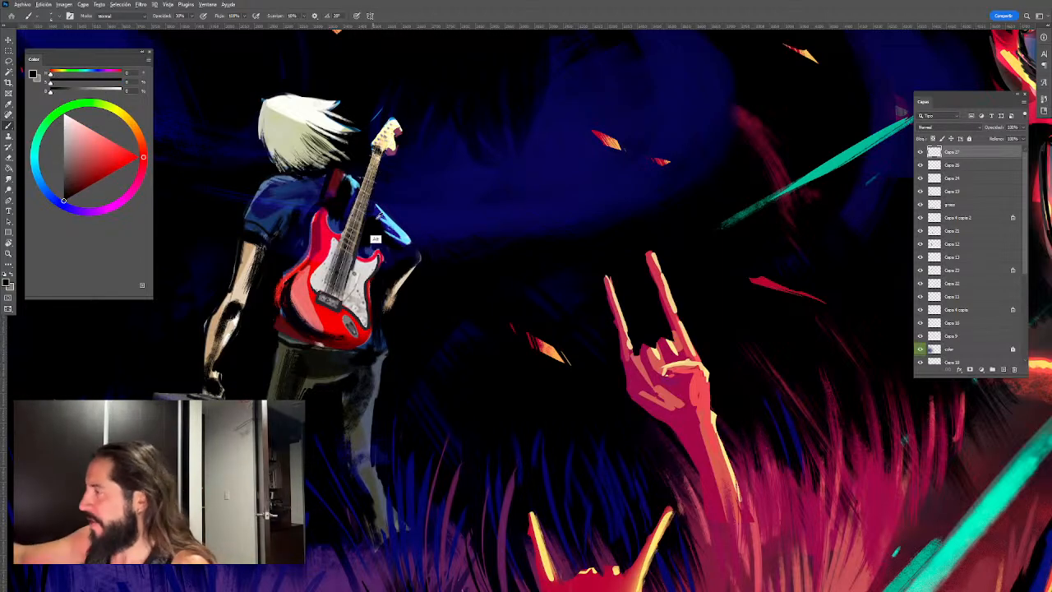
left_click(378, 214, "alt")
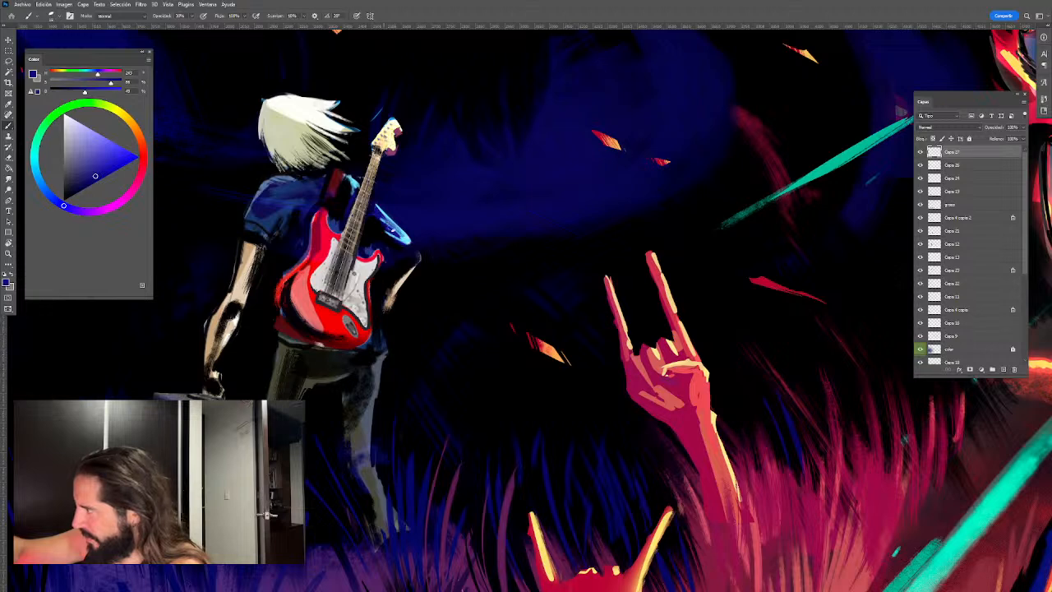
mouse_move(378, 217)
left_mouse_down()
mouse_move(404, 243)
mouse_move(395, 239)
left_mouse_up()
key("ctrl+z")
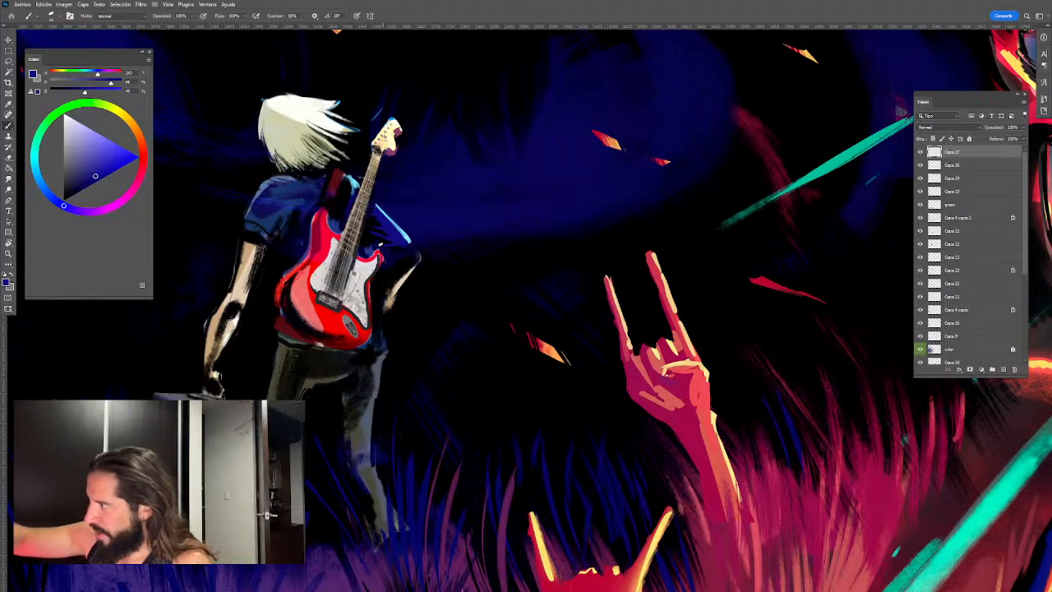
left_click(305, 230, "alt")
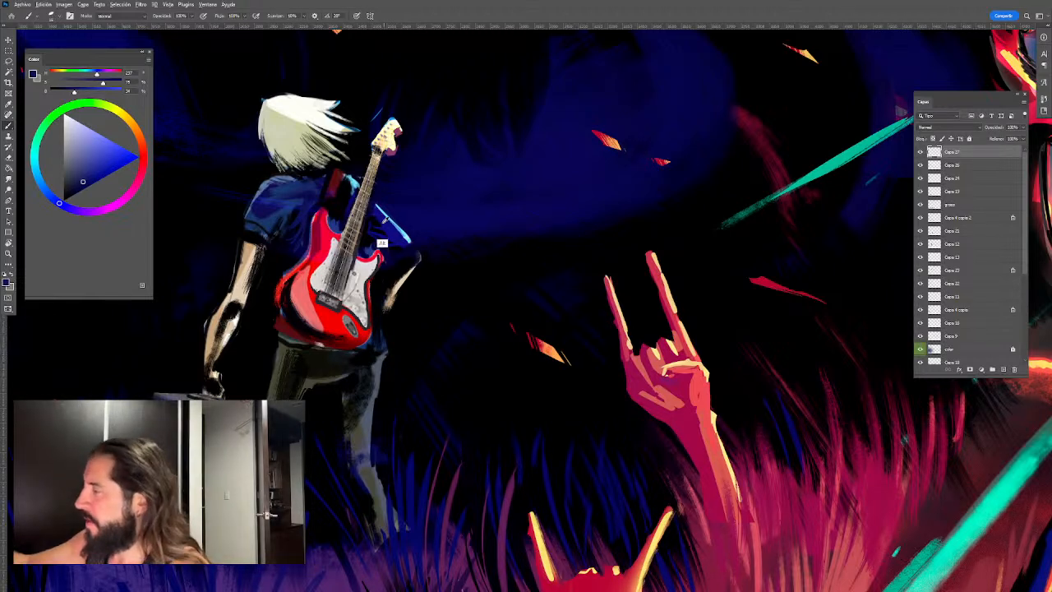
left_click(312, 219, "alt")
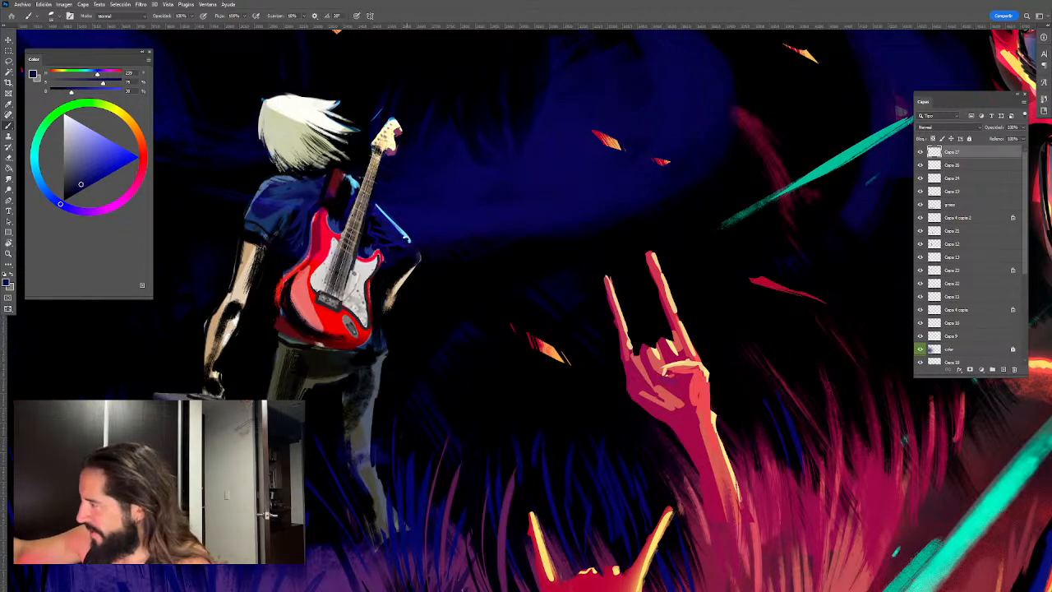
Repaint the highlight along that sleeve's edge with its sampled light blue and undo the last stroke.
left_click(406, 237, "alt")
left_click_drag(408, 242, 377, 206)
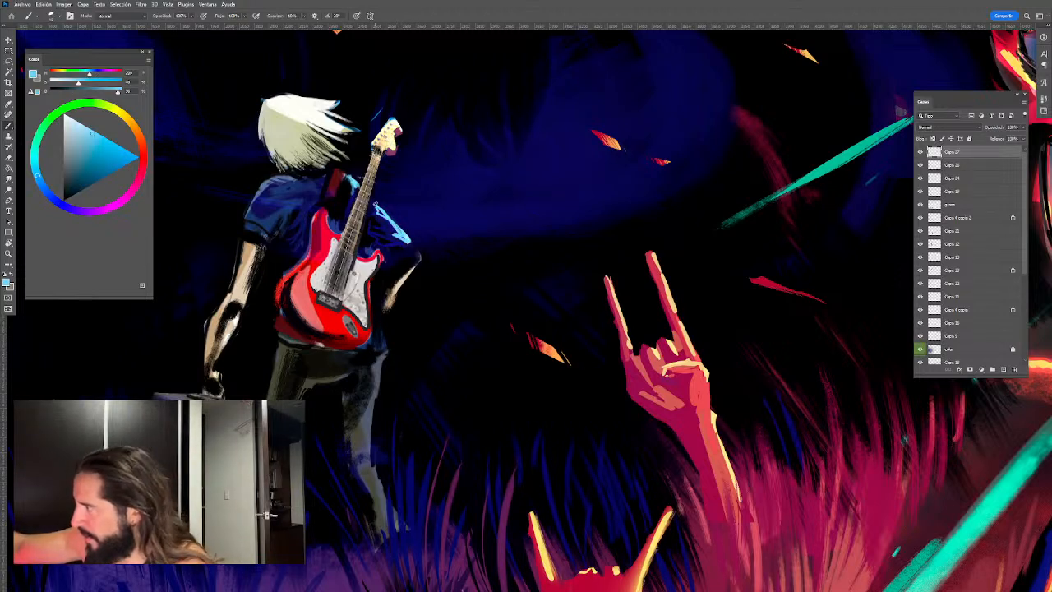
key("ctrl+z")
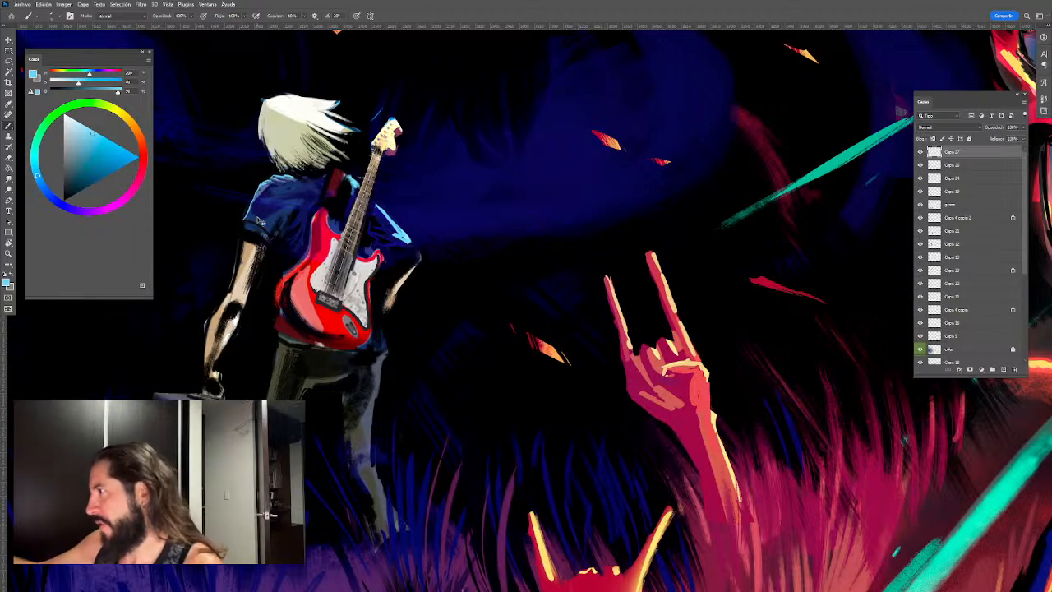
Touch up the sleeve above the amplifier-carrying arm with sampled shirt blue and trim that arm's outer edge with sampled black.
left_click(263, 206, "alt")
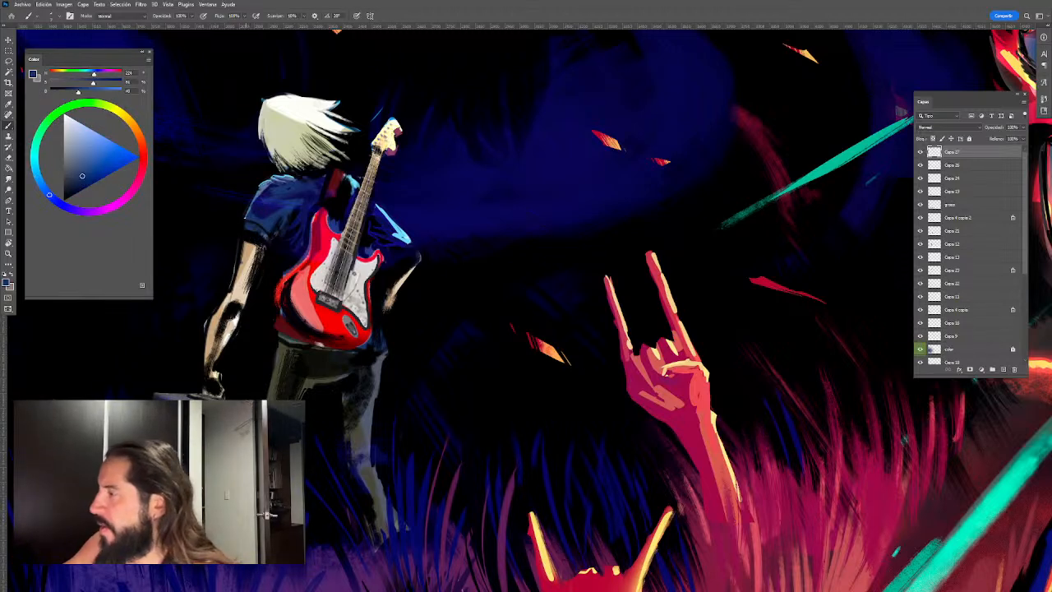
left_click_drag(251, 206, 264, 190)
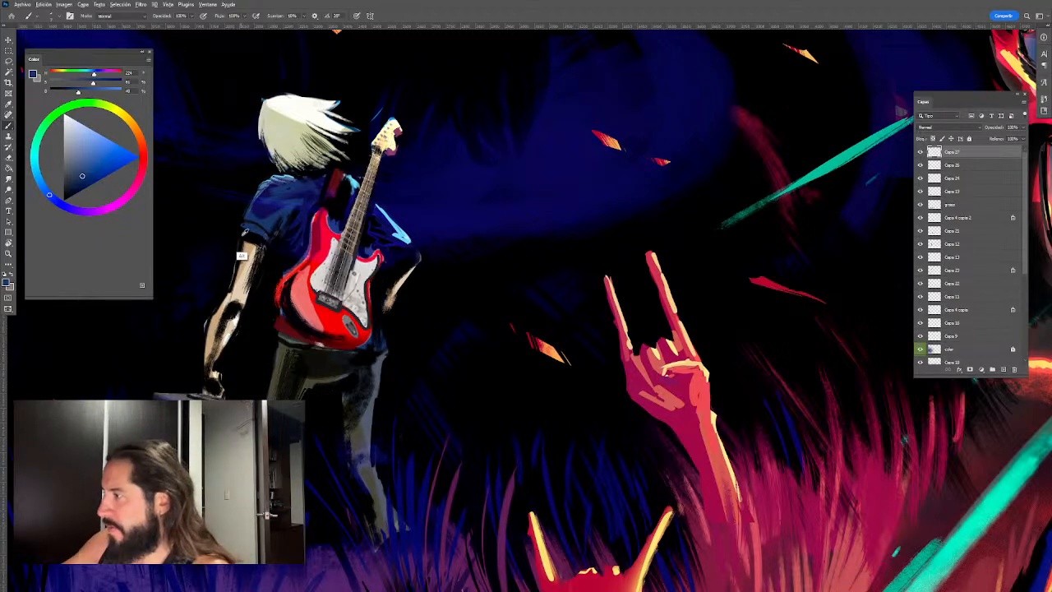
left_click(235, 261, "alt")
left_click_drag(234, 260, 231, 288)
left_click_drag(312, 443, 462, 454)
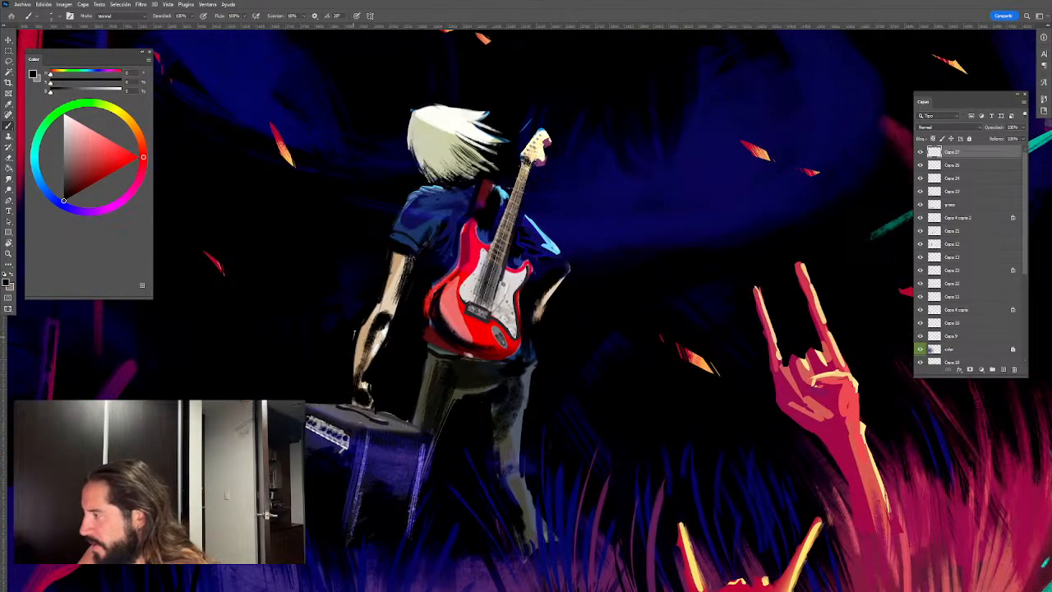
mouse_move(355, 341)
left_mouse_down()
mouse_move(355, 366)
mouse_move(360, 338)
left_mouse_up()
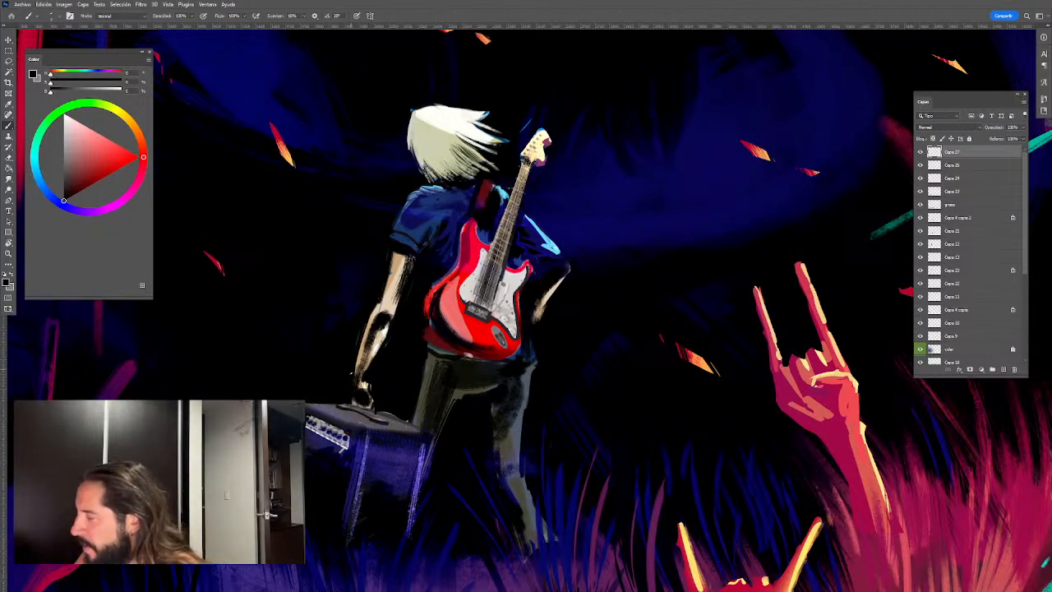
left_click(249, 85, "alt")
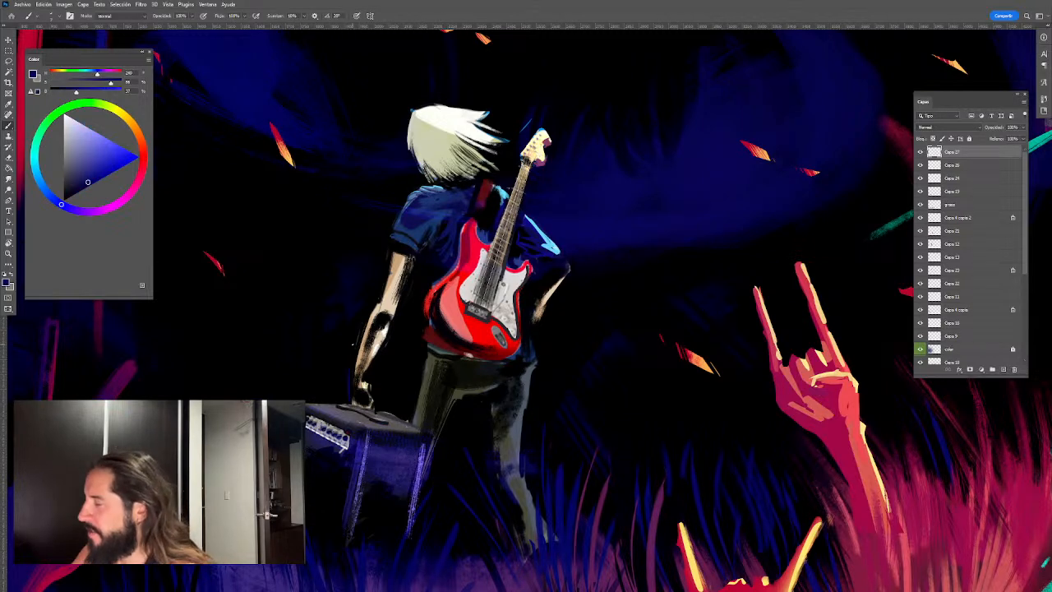
key("ctrl+z")
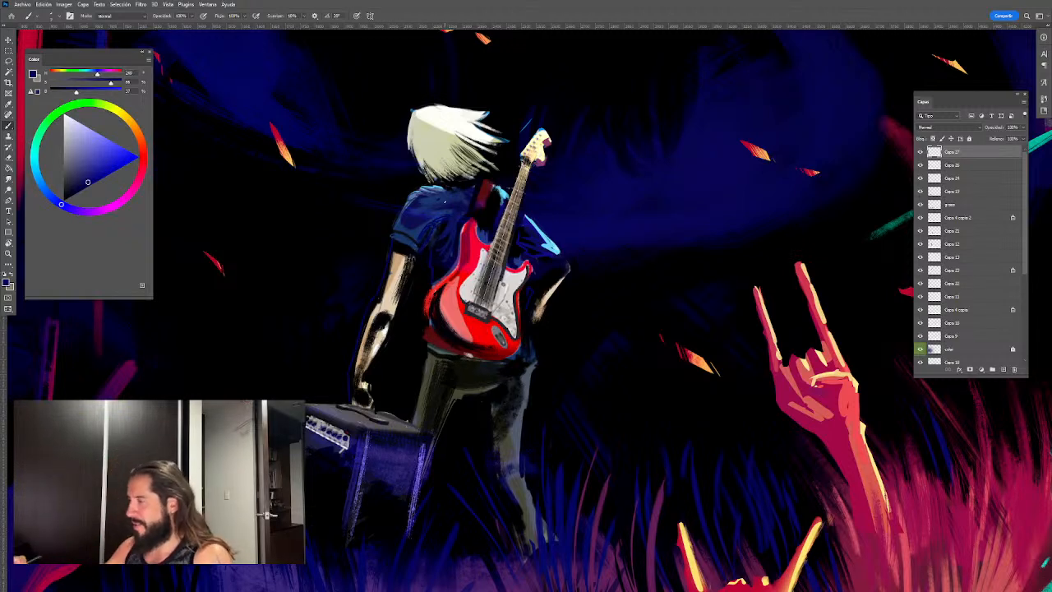
Paint shading and fold lines on the trouser leg beside the amplifier using sampled dark olive tones.
left_click(423, 387, "alt")
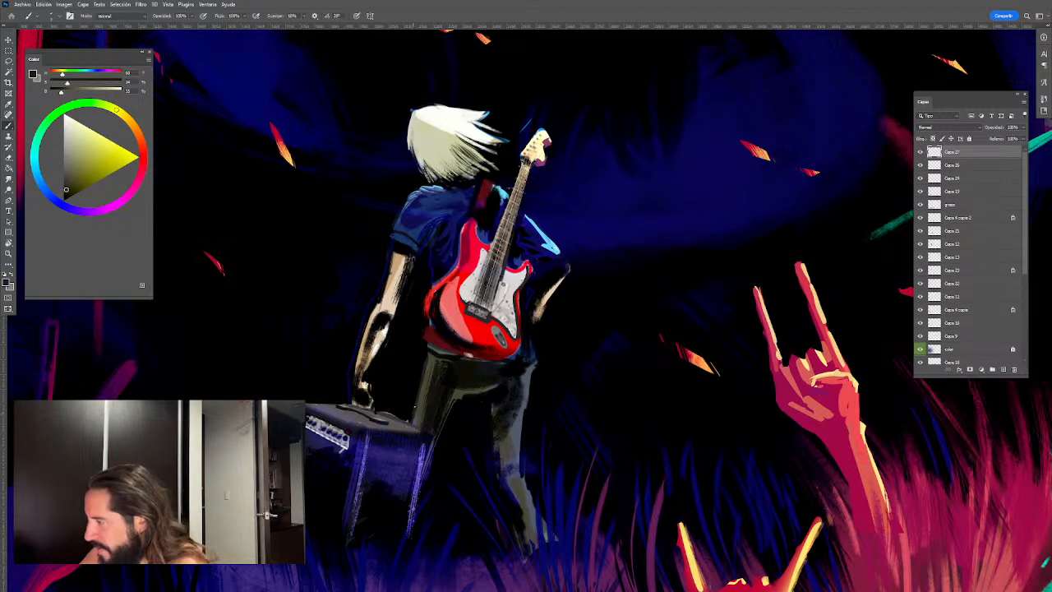
left_click_drag(456, 401, 434, 469)
left_click(465, 416, "alt")
mouse_move(465, 393)
left_mouse_down()
mouse_move(439, 451)
mouse_move(451, 417)
mouse_move(446, 429)
left_mouse_up()
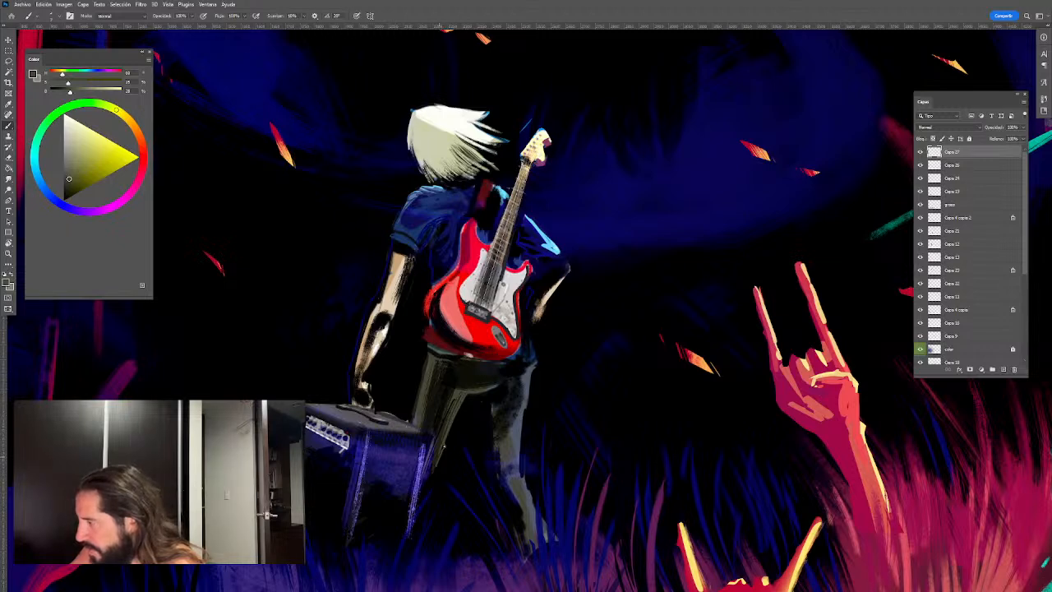
left_click(462, 397, "alt")
left_click_drag(469, 394, 452, 394)
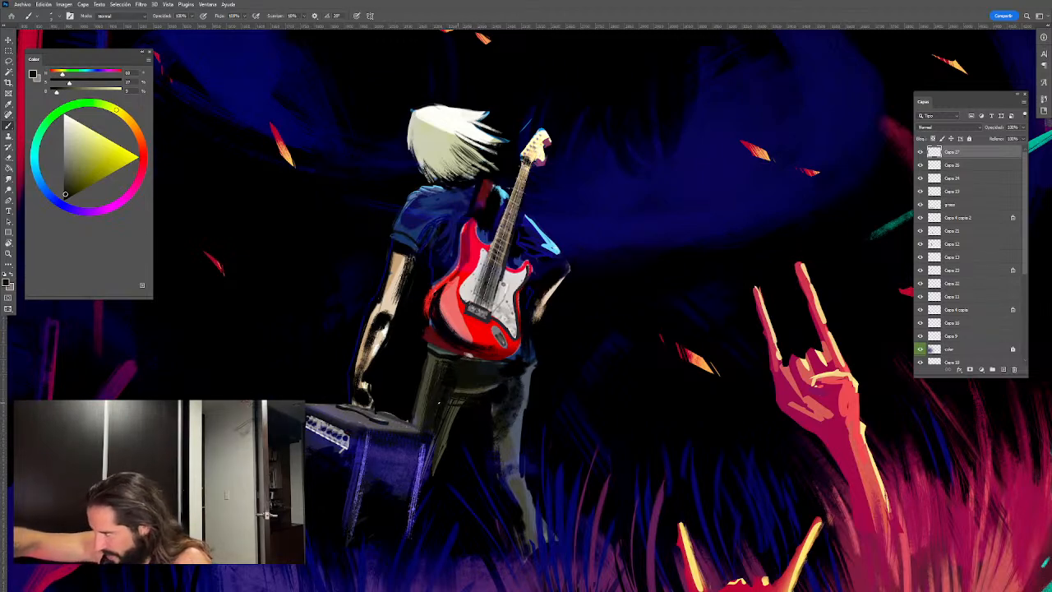
Rotate the canvas to paint olive folds on the seat of the boy's trousers, and reset the rotation.
key("r")
mouse_move(538, 336)
left_mouse_down()
mouse_move(585, 327)
mouse_move(601, 293)
left_mouse_up()
left_click(608, 429, "alt")
left_click_drag(606, 402, 605, 362)
key("Escape")
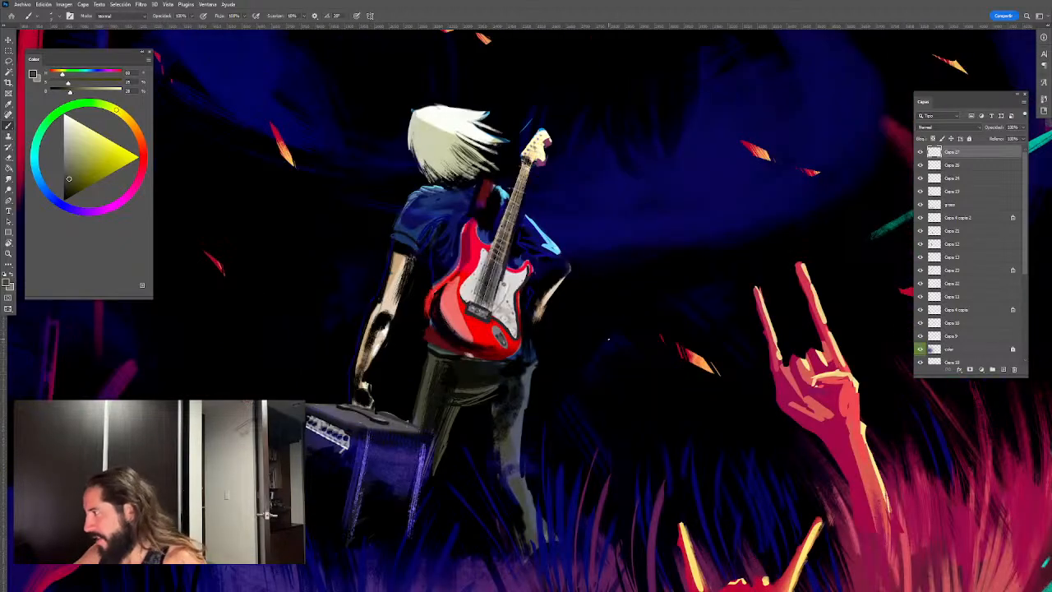
Rework the shirt hem below the guitar with sampled dark blue and the trouser waistband with near-black olive, rotating the canvas as needed.
left_click_drag(562, 331, 628, 274)
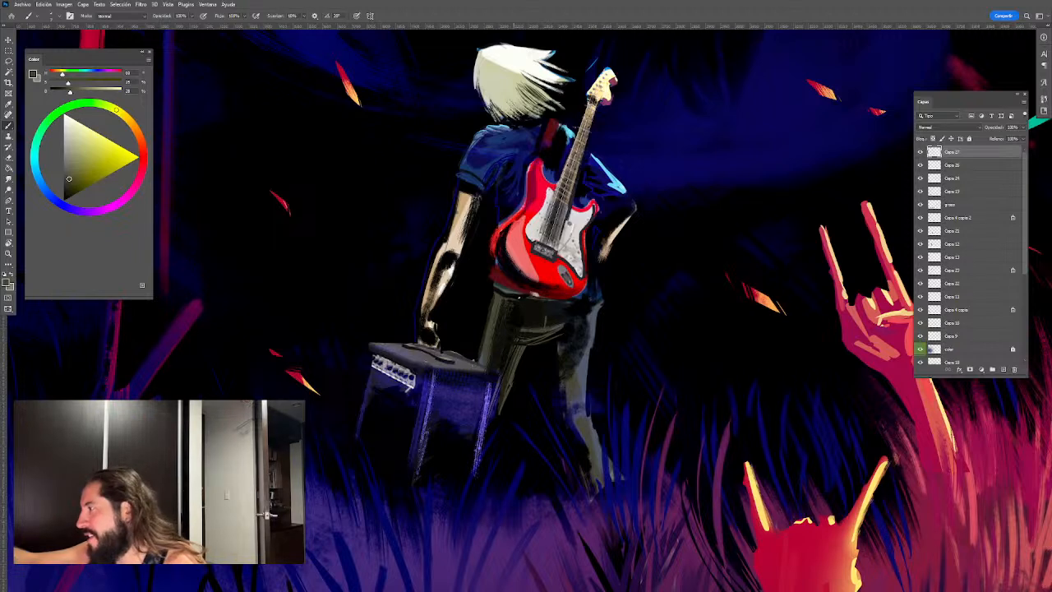
left_click(513, 194, "alt")
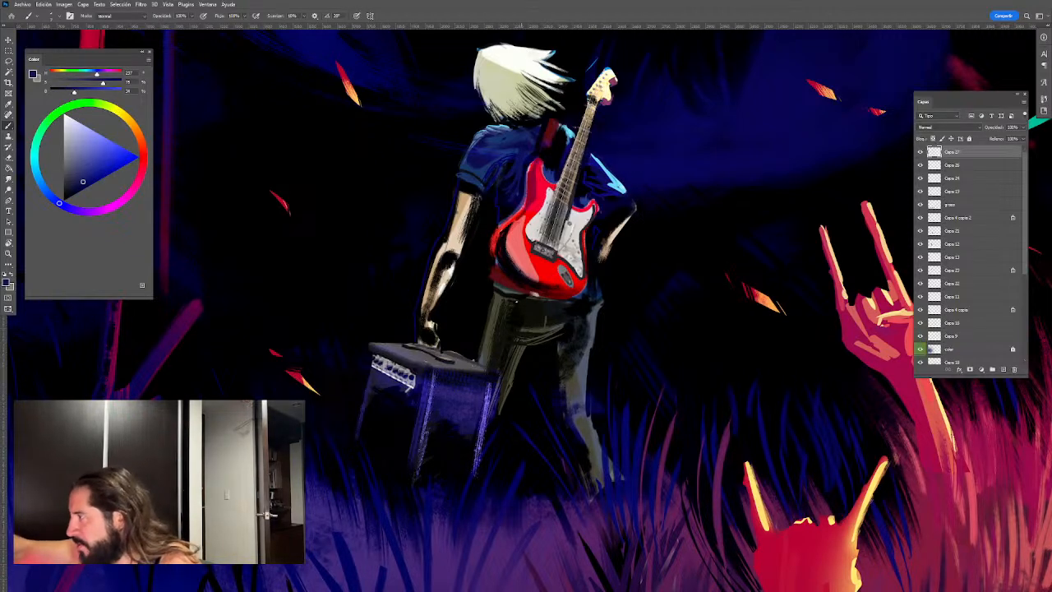
mouse_move(512, 292)
left_mouse_down()
mouse_move(498, 285)
mouse_move(546, 278)
mouse_move(541, 268)
left_mouse_up()
key("r")
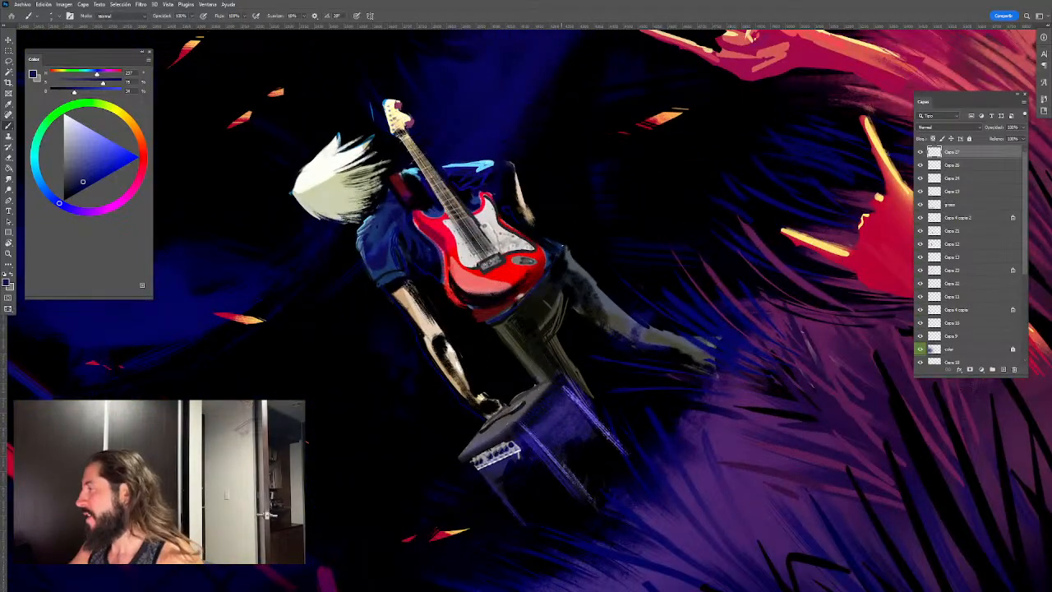
left_click(538, 327, "alt")
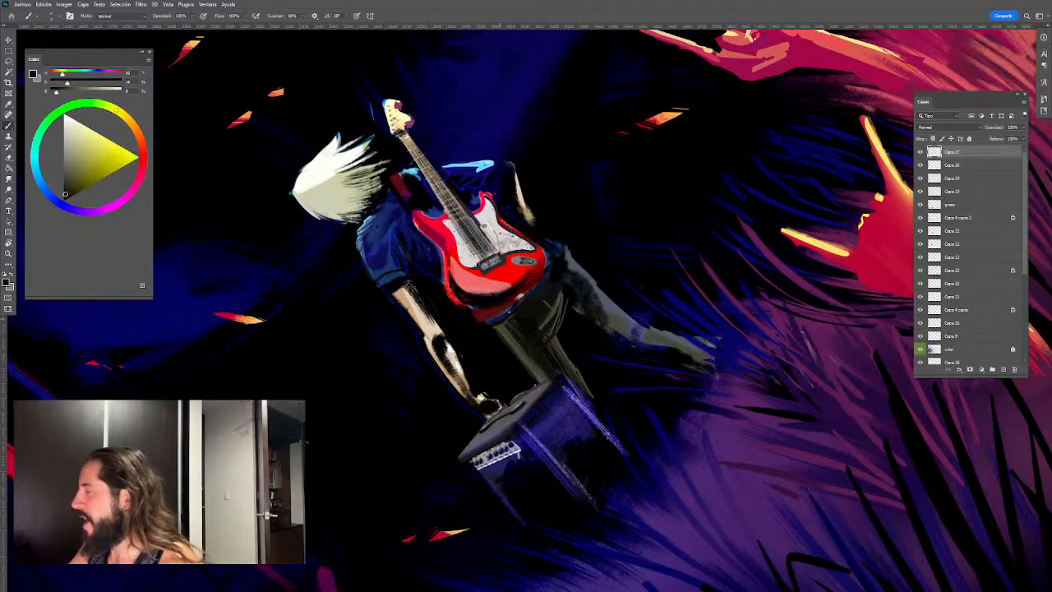
left_click_drag(486, 324, 513, 306)
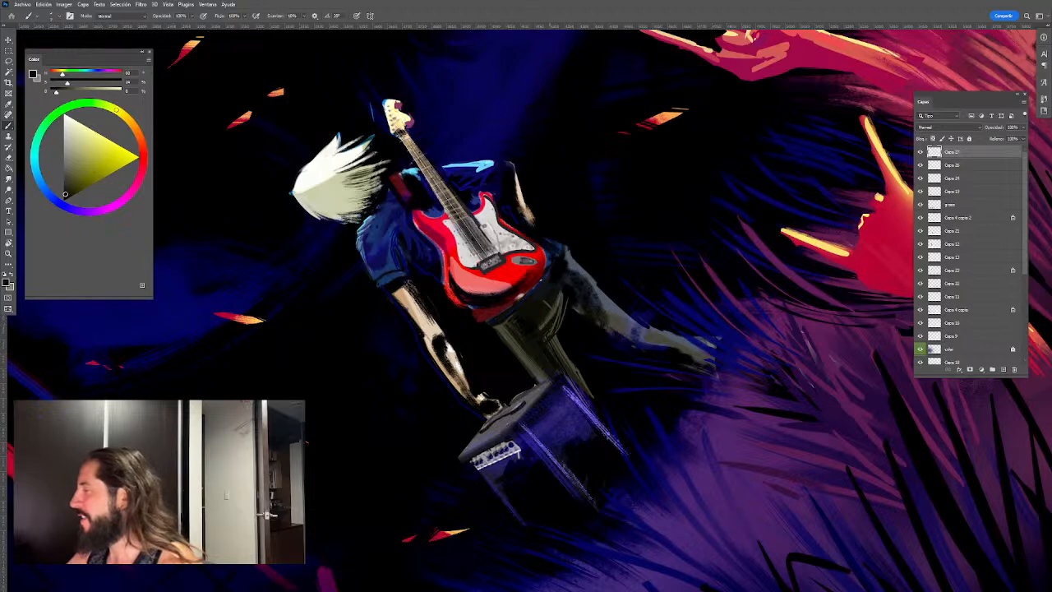
key("Escape")
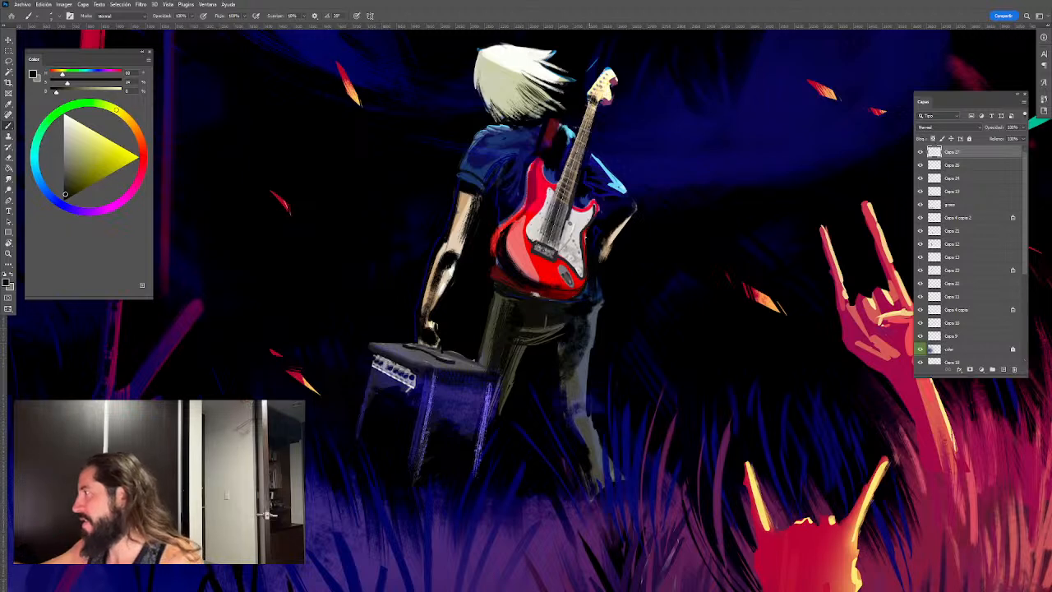
Retouch the guitar body's edge nearest the bent arm with its sampled red and refine the adjacent sleeve with sampled dark blues.
left_click(593, 205, "alt")
left_click_drag(595, 206, 586, 234)
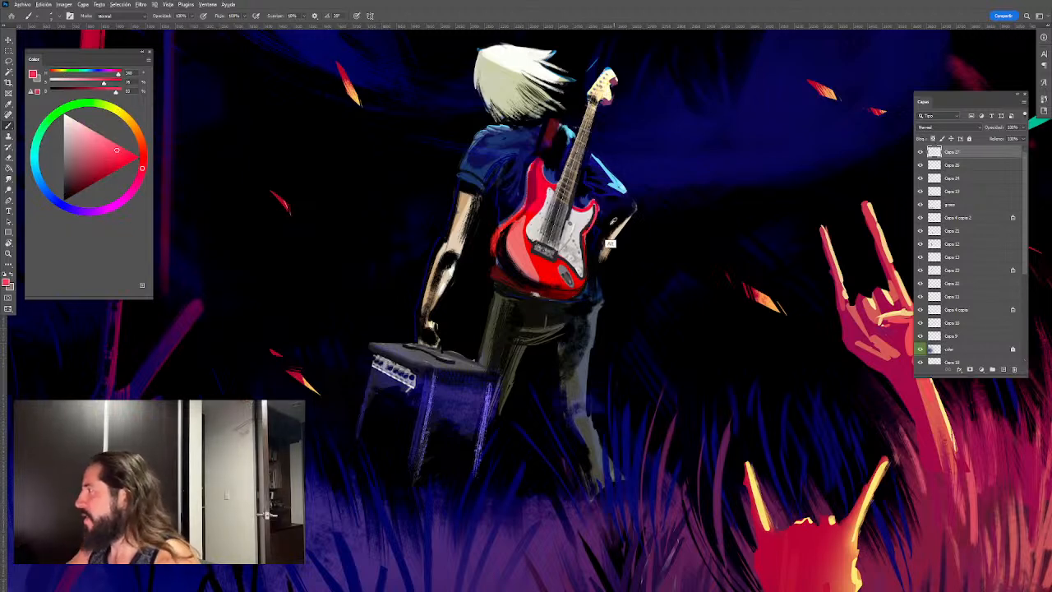
left_click(613, 213, "alt")
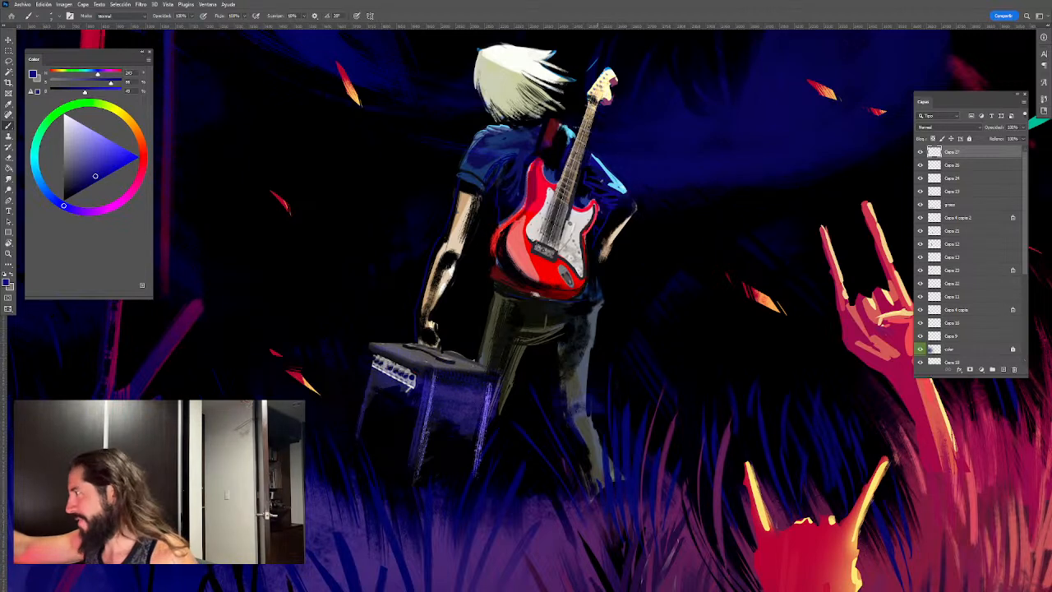
left_click(606, 204, "alt")
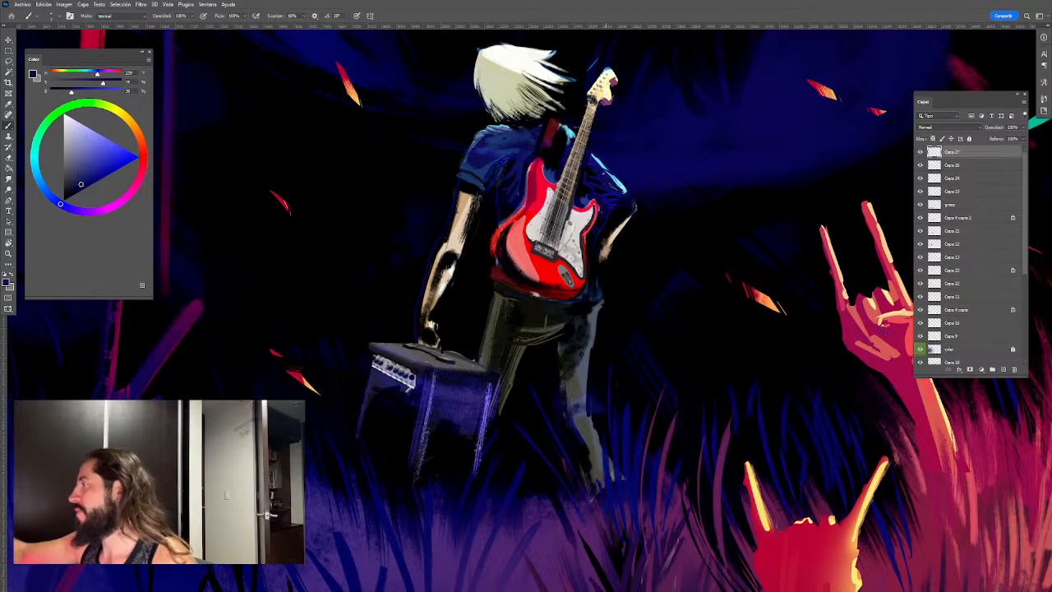
left_click(615, 224, "alt")
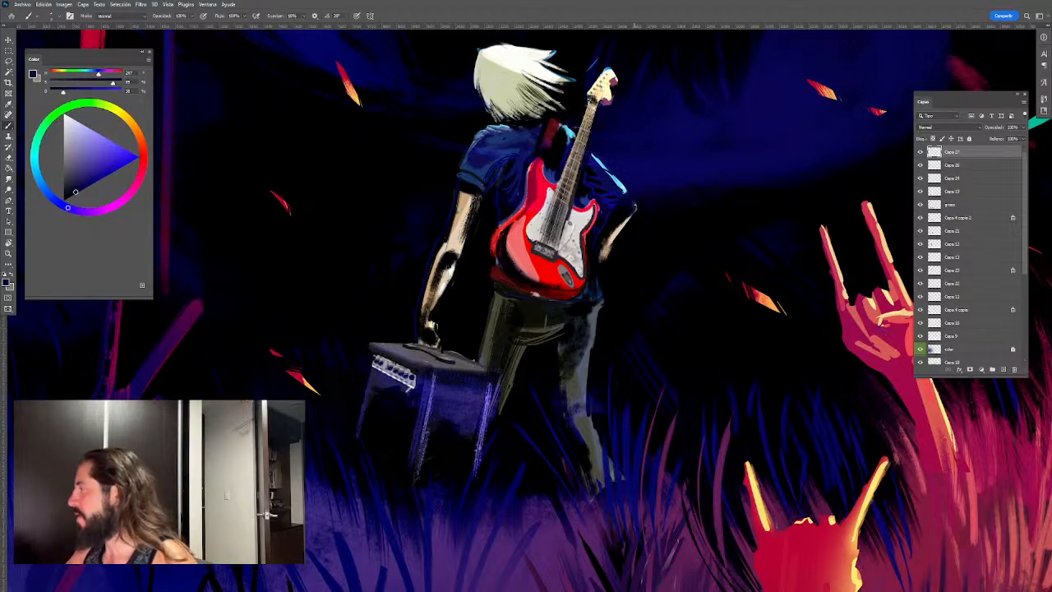
Fill out the bent forearm with sampled skin tone and add a light blue rim light down the shirt's side beside the guitar.
left_click(627, 221, "alt")
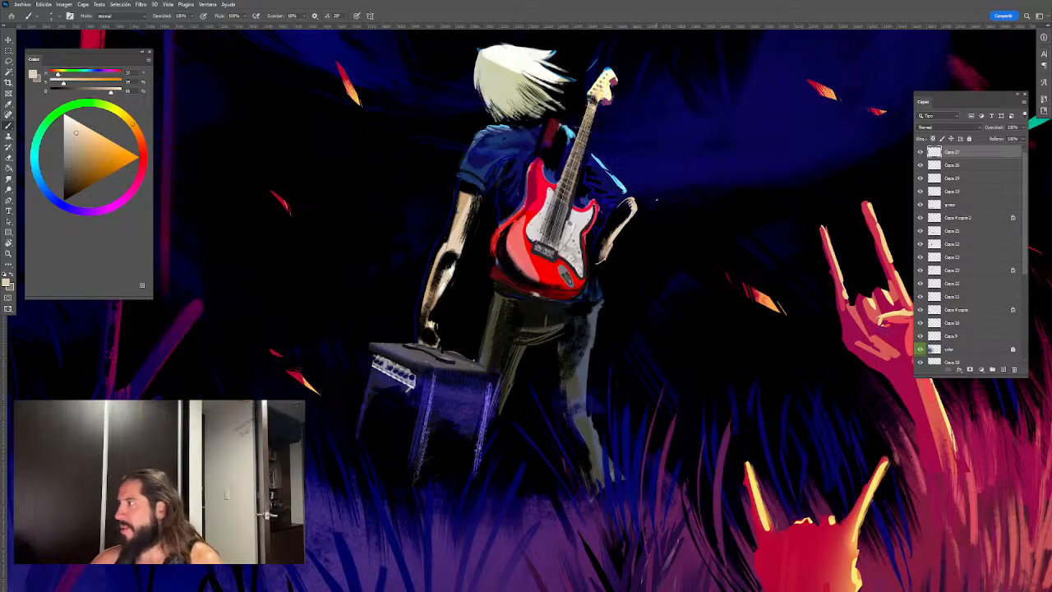
left_click(604, 199, "alt")
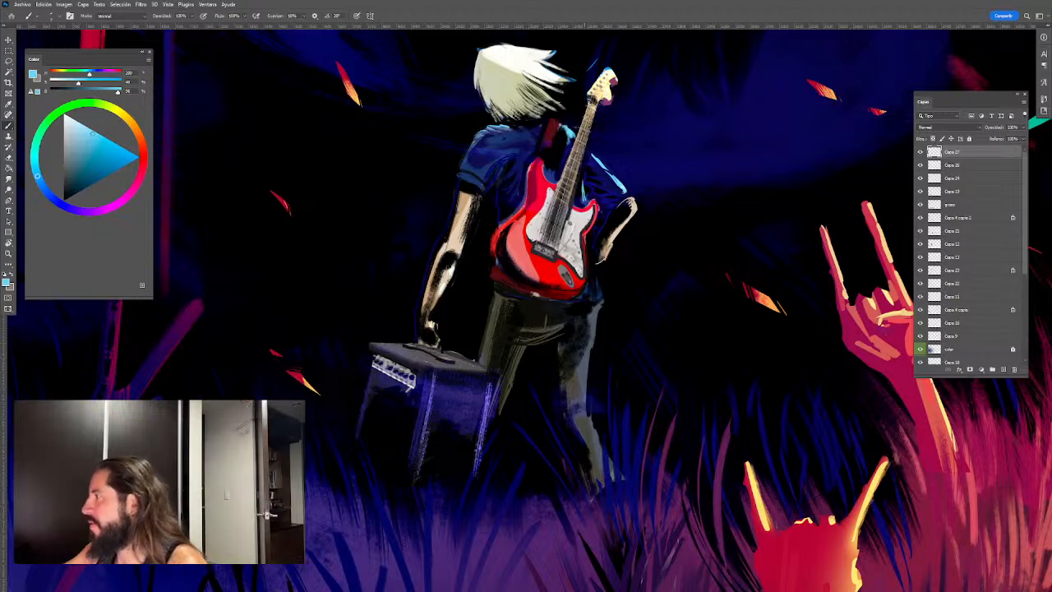
left_click_drag(603, 235, 593, 291)
left_click_drag(591, 236, 601, 288)
key("ctrl+z")
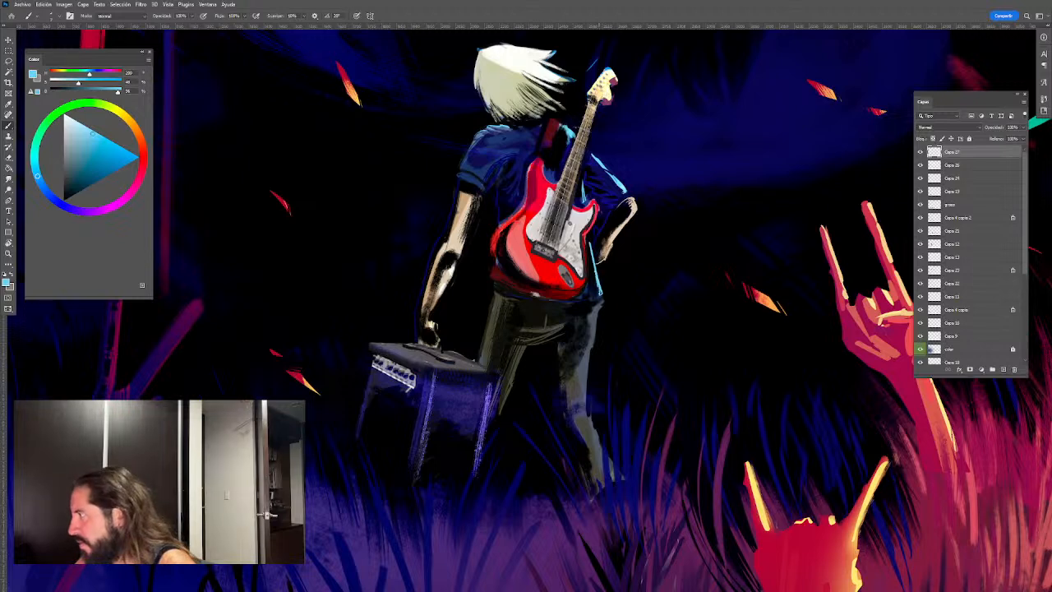
key("z")
left_click_drag(605, 247, 577, 198)
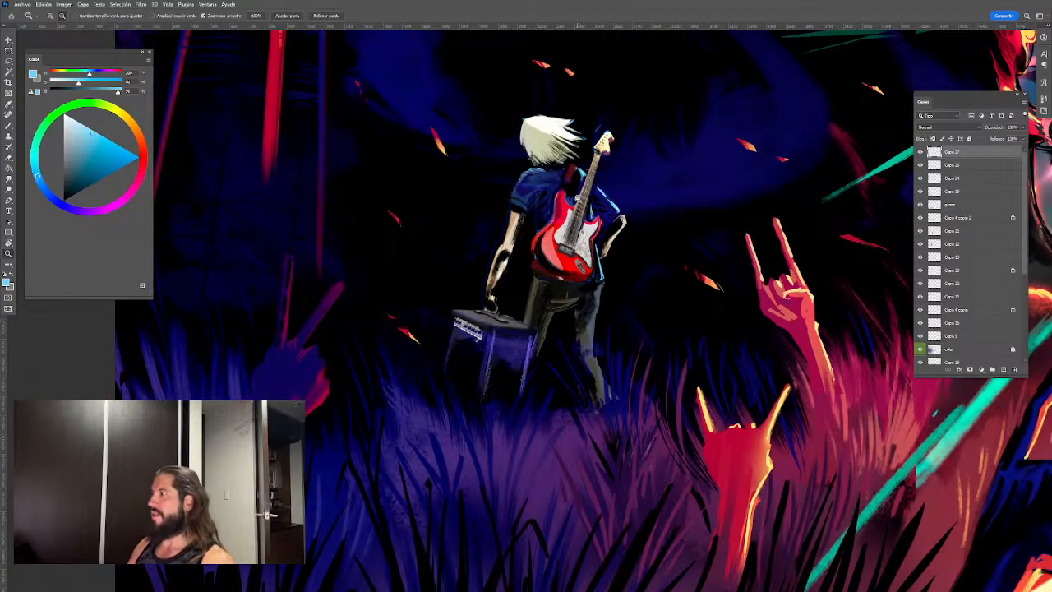
Paint thin black strand lines through the boy's blond hair.
key("b")
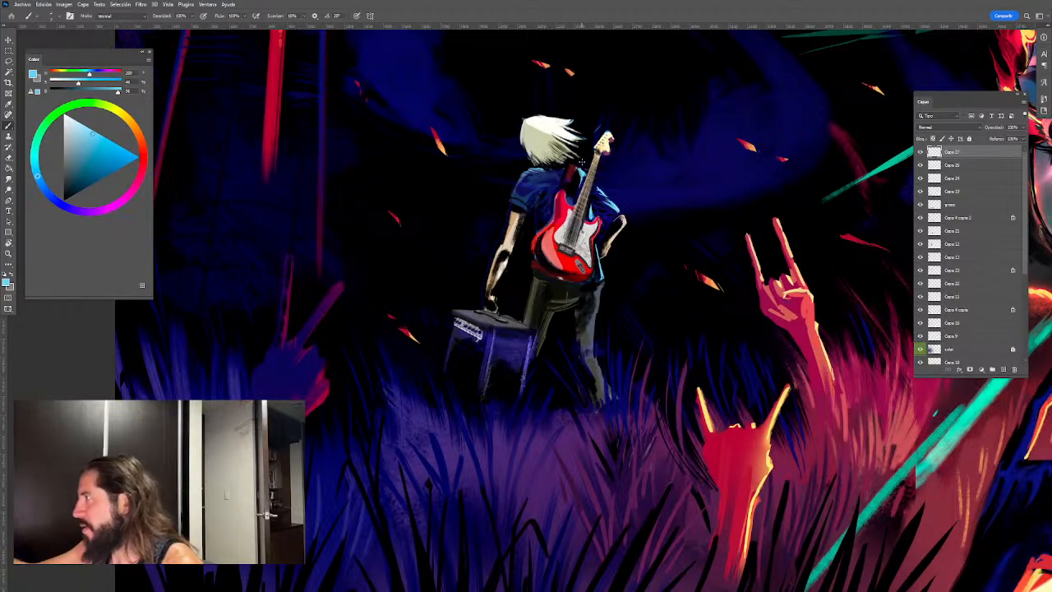
left_click(573, 173, "alt")
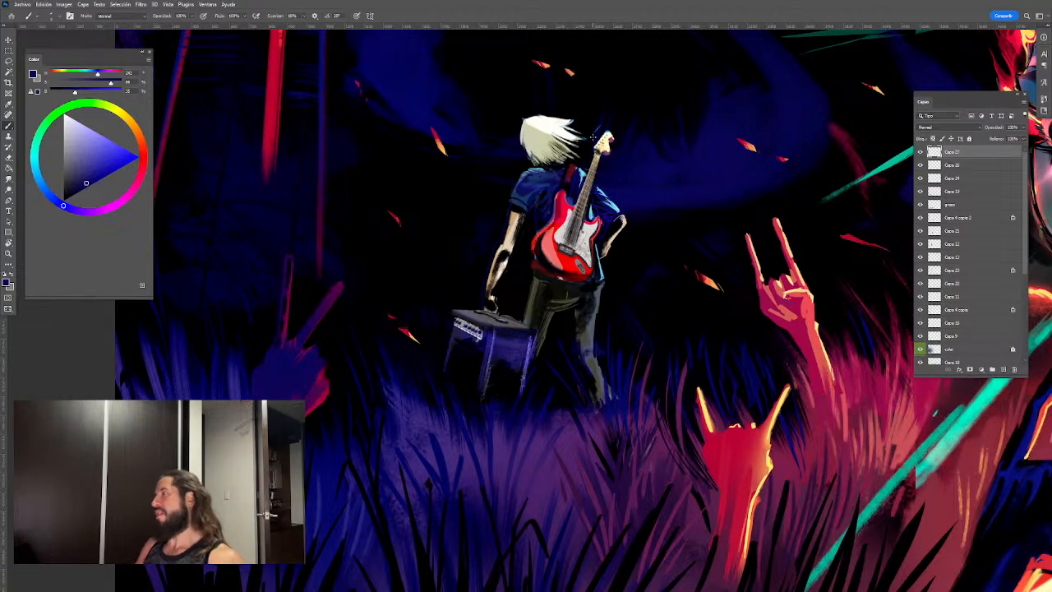
key("d")
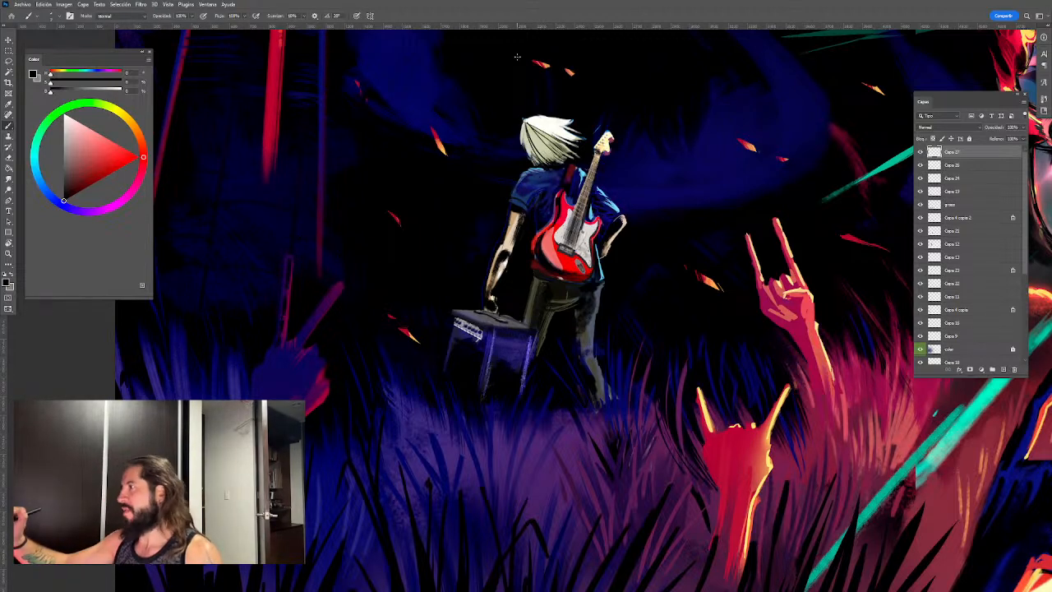
key("z")
left_click_drag(686, 194, 654, 193)
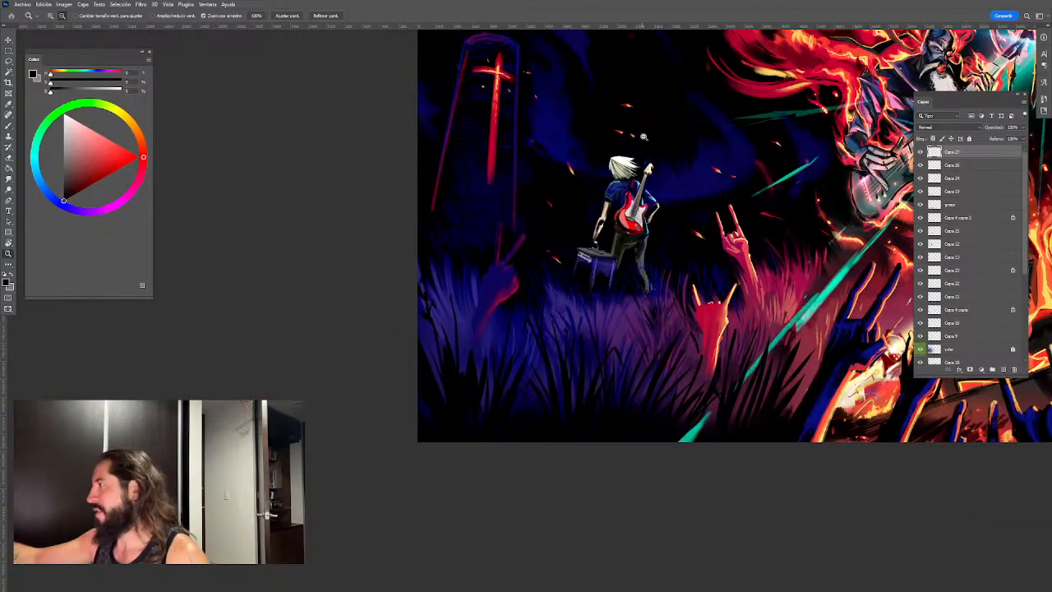
left_click_drag(643, 137, 661, 137)
key("b")
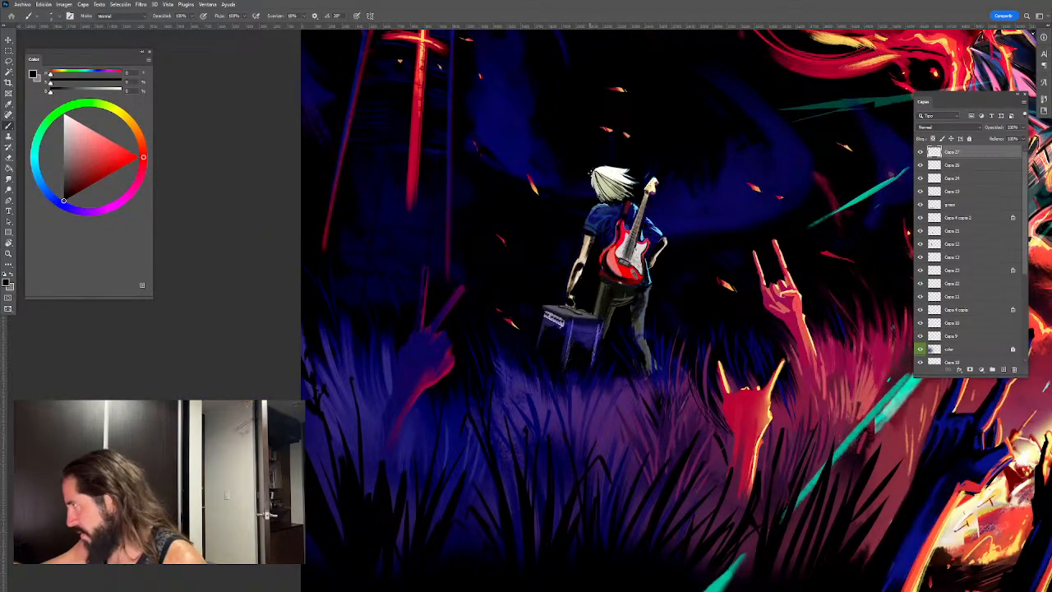
Retouch the forearm holding the amplifier with a beige sampled from its skin.
key("f")
key("f")
key("z")
left_click_drag(638, 164, 663, 164)
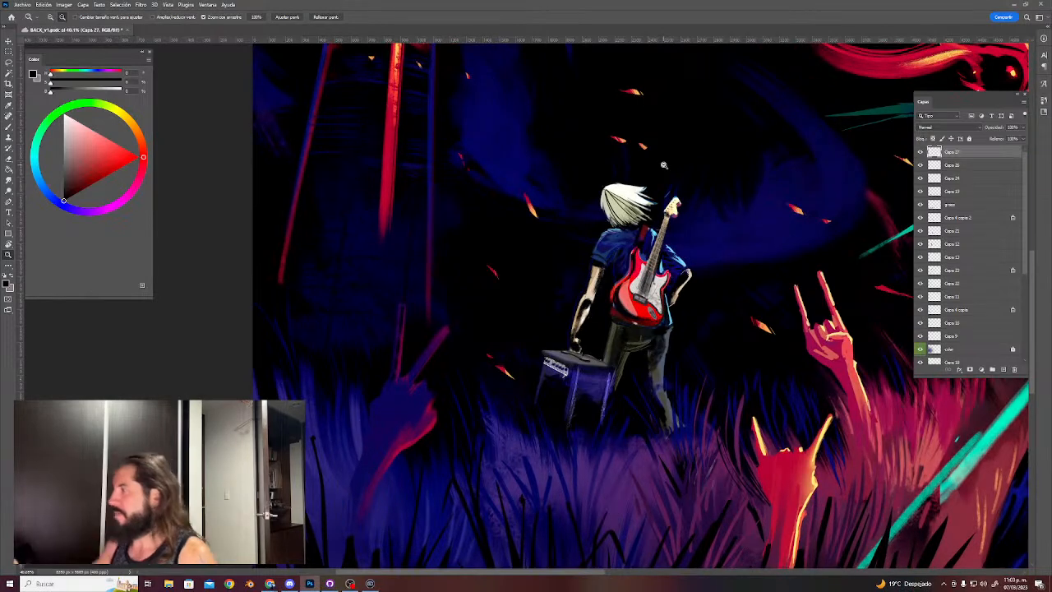
key("b")
left_click(582, 323, "alt")
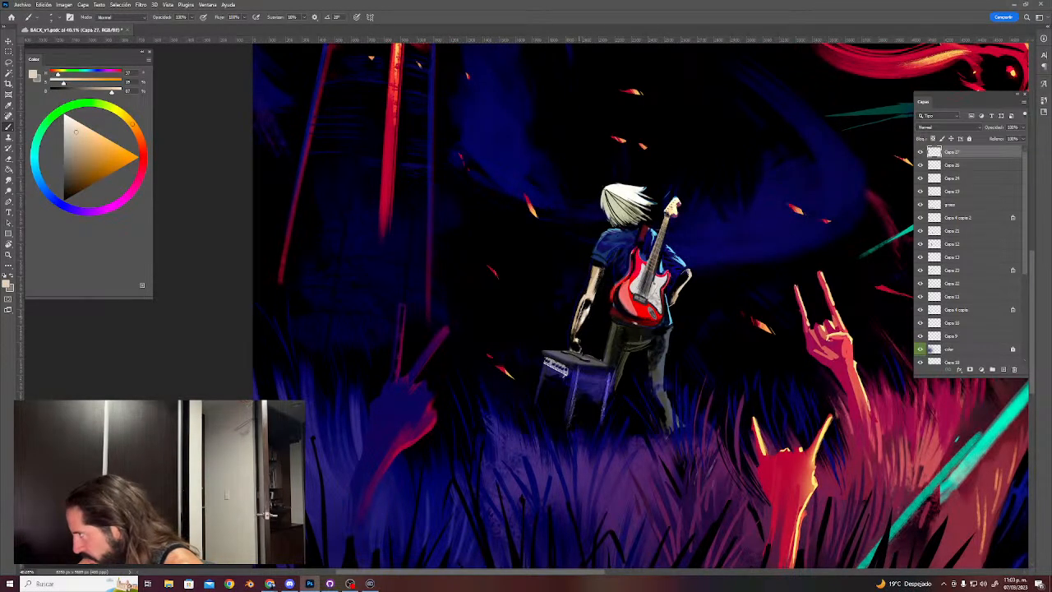
left_click_drag(576, 327, 598, 275)
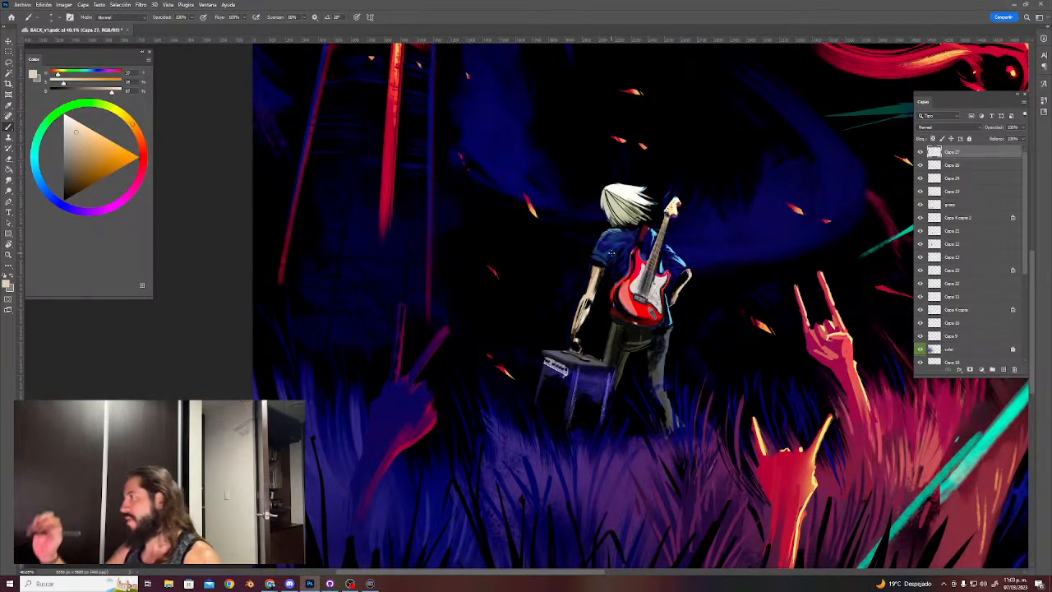
Repaint the amplifier's top and side with a colour sampled from it, and select a neutral mid grey for its edges.
key("z")
left_click_drag(670, 307, 682, 307)
key("b")
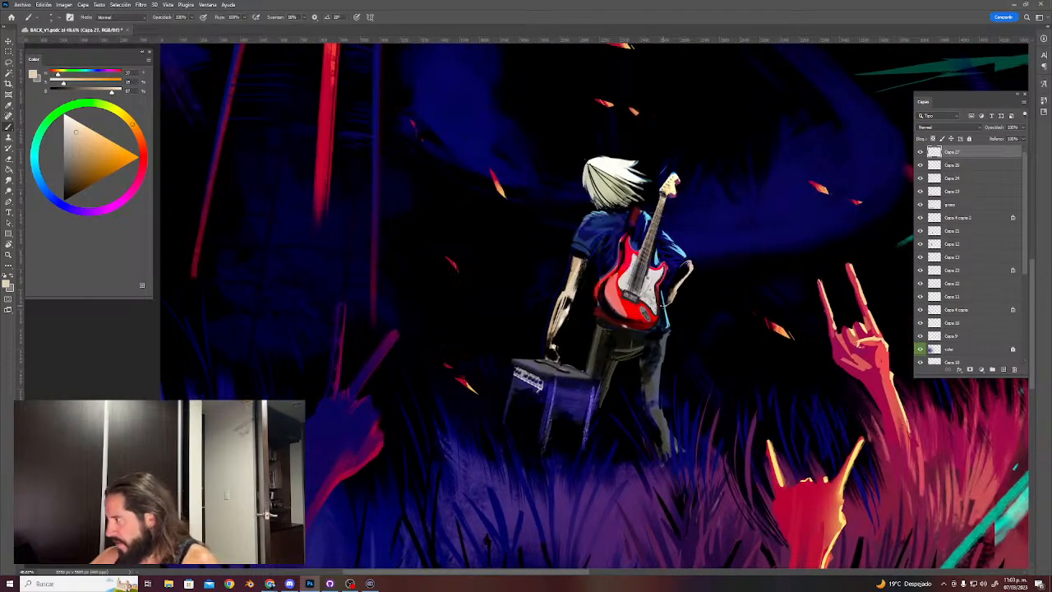
left_click(557, 389, "alt")
mouse_move(556, 376)
left_mouse_down()
mouse_move(551, 394)
mouse_move(504, 406)
left_mouse_up()
left_click_drag(588, 377, 590, 404)
left_click(64, 148)
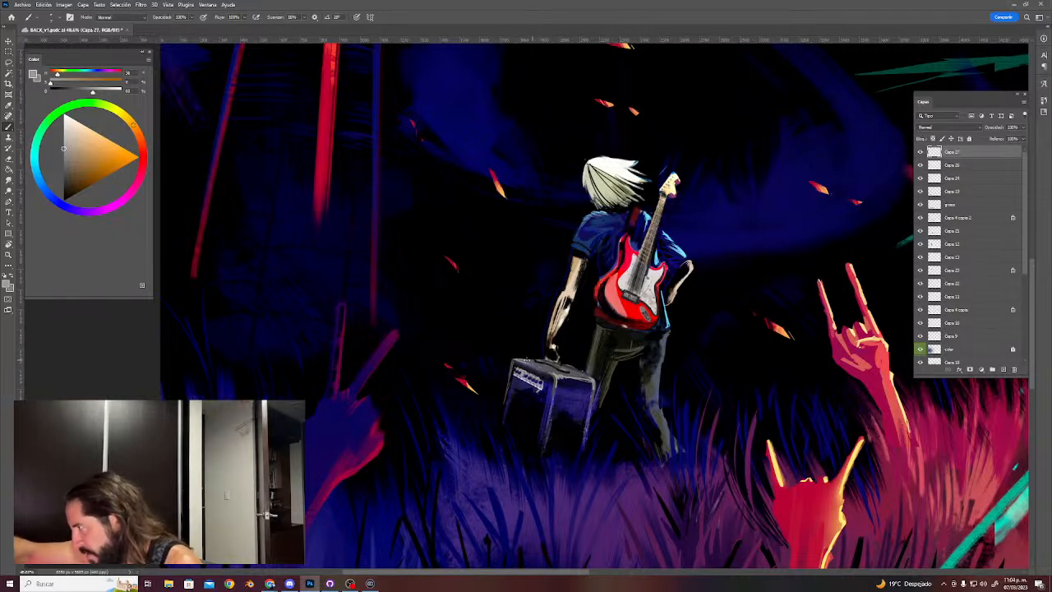
Rotate the canvas and paint the outer vertical edge of the amplifier's front in sampled greyish blue, redoing the first stroke.
key("r")
left_click_drag(515, 362, 534, 367)
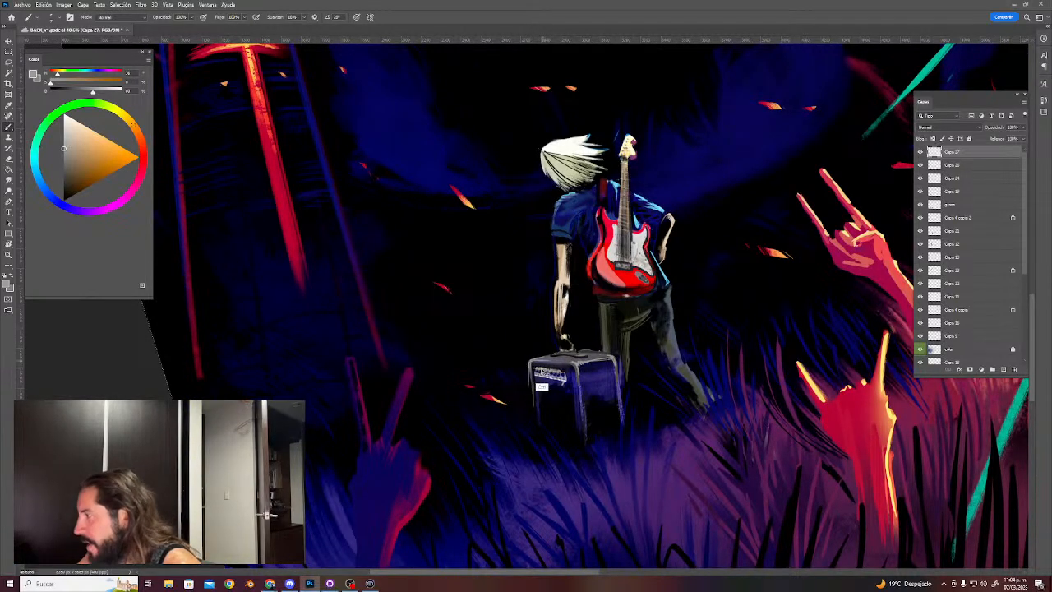
left_click(562, 361, "alt")
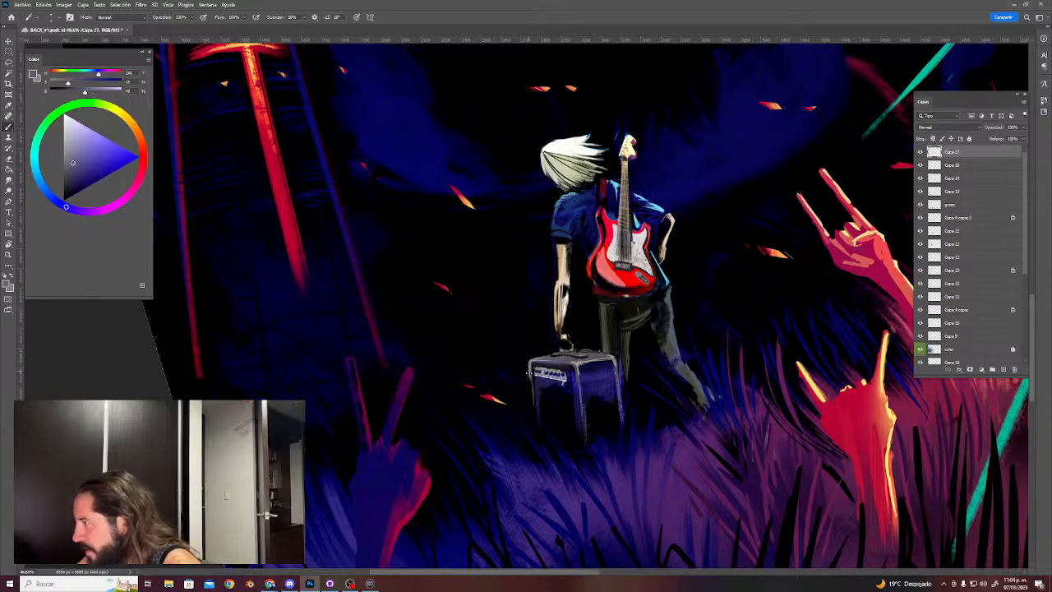
left_click_drag(530, 373, 532, 429)
key("ctrl+z")
key("ctrl+z")
left_click_drag(531, 377, 531, 427)
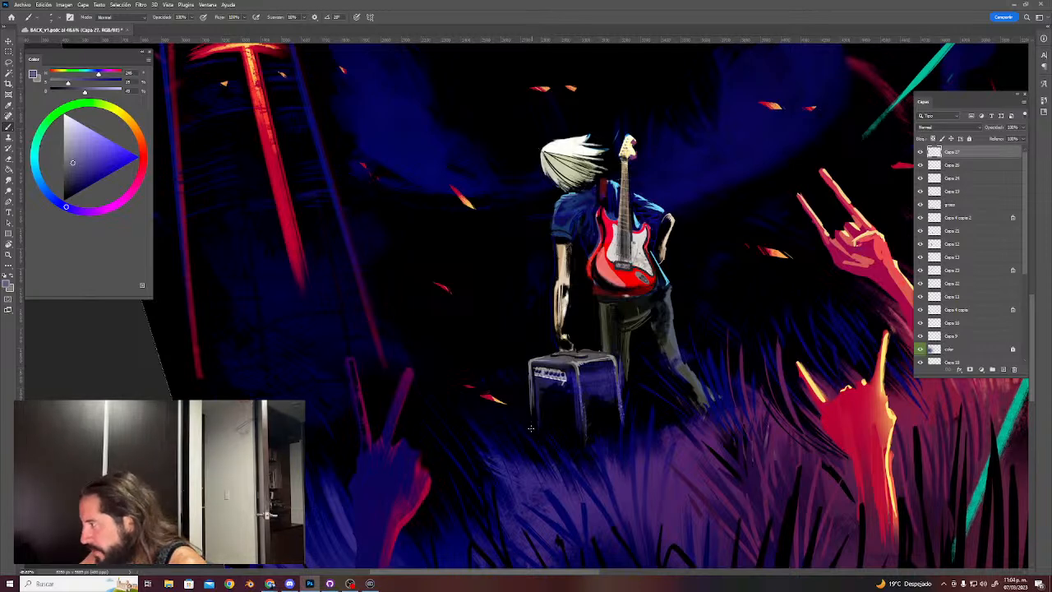
Shade the amplifier's side panel with sampled dark blue and paint a crossed lattice on its front grille, rotating the canvas as needed.
left_click(584, 397, "alt")
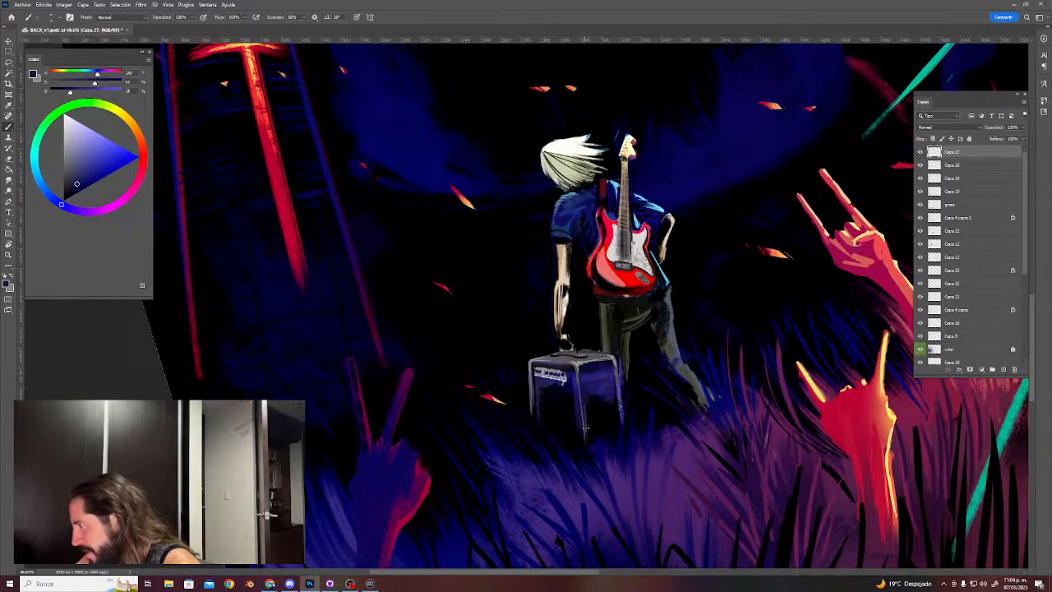
key("r")
mouse_move(598, 376)
left_mouse_down()
mouse_move(621, 355)
mouse_move(649, 267)
left_mouse_up()
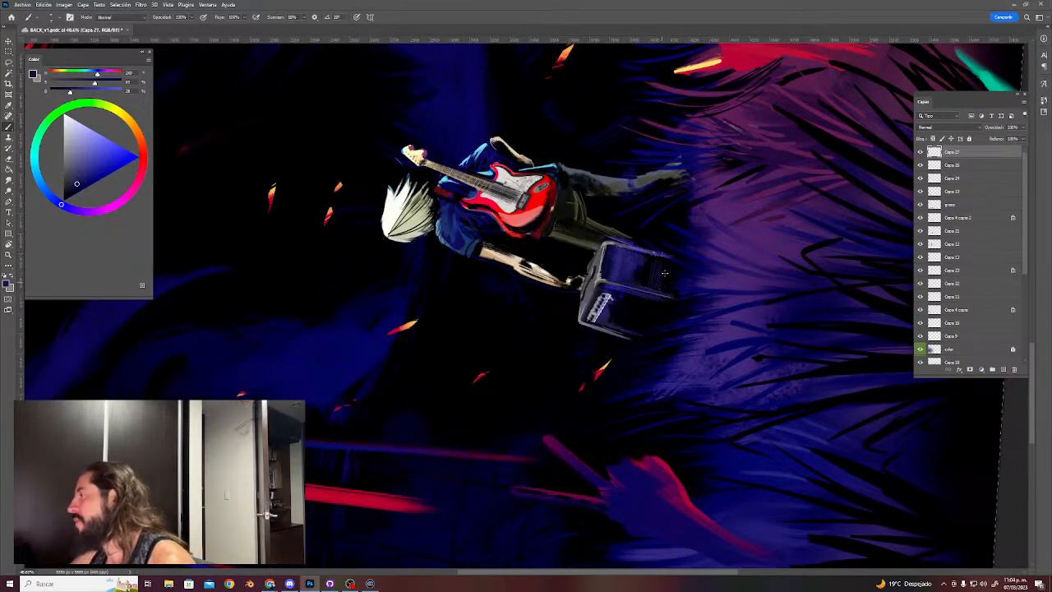
key("Escape")
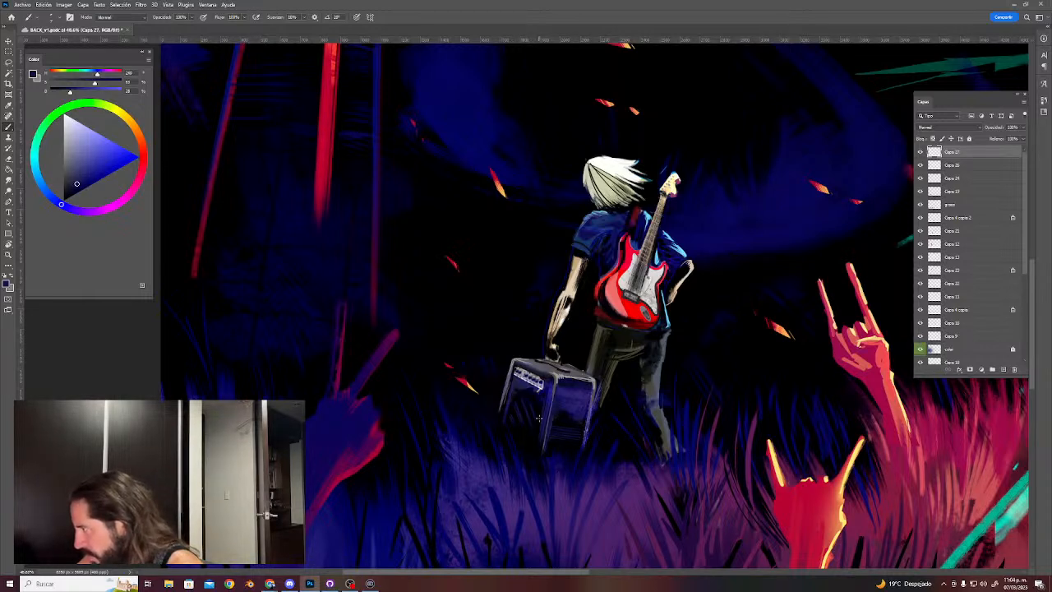
key("r")
mouse_move(537, 404)
left_mouse_down()
mouse_move(525, 386)
mouse_move(560, 380)
left_mouse_up()
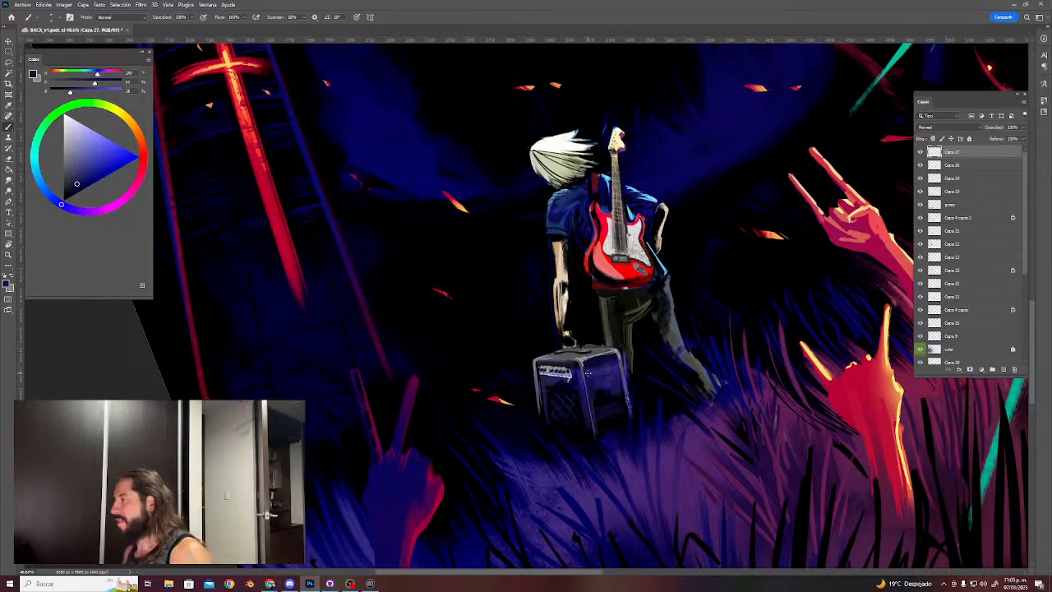
Rework the amplifier's top and side with a sampled medium-dark blue on a rotated canvas, and reset the rotation.
key("r")
left_click_drag(587, 372, 512, 381)
left_click(453, 204, "alt")
left_click_drag(580, 316, 603, 261)
key("Escape")
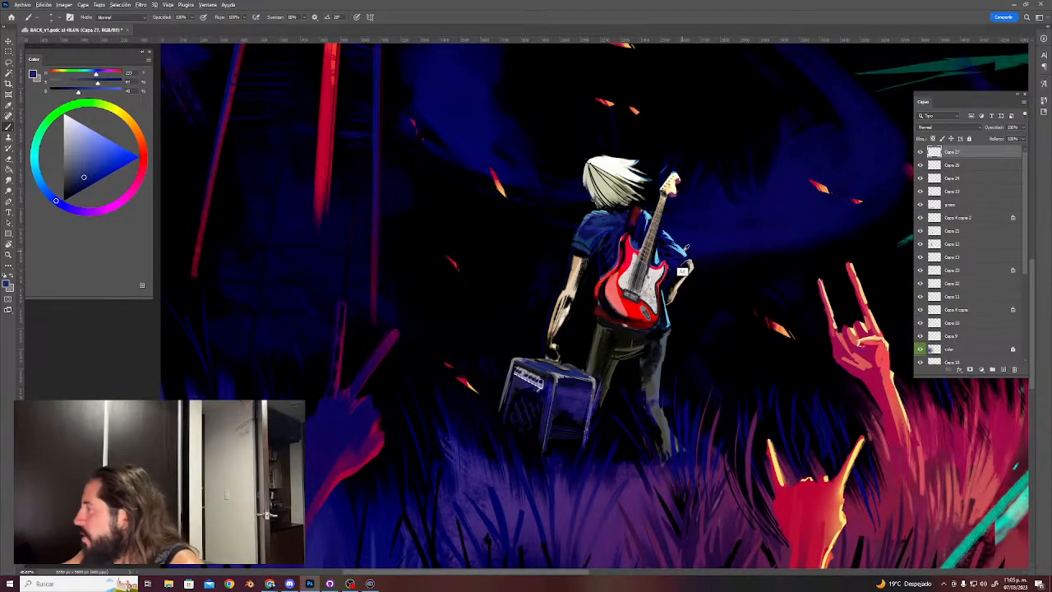
Add light blue rim highlights along the amplifier's top, front and corner edges, using the colour sampled from the shirt's rim light.
left_click(670, 306, "alt")
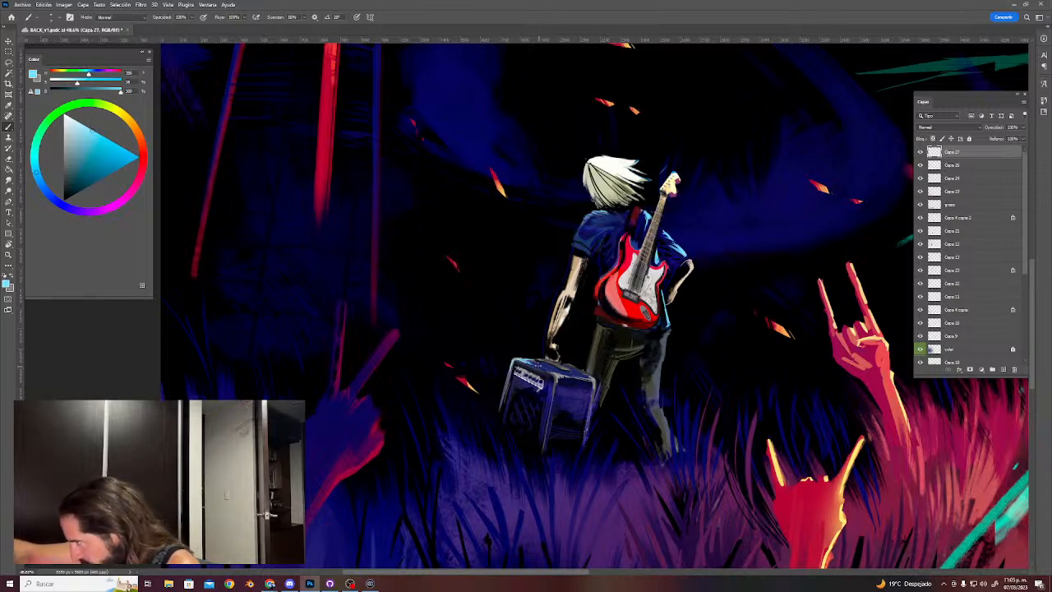
left_click_drag(513, 364, 500, 403)
key("z")
left_click_drag(608, 305, 581, 278)
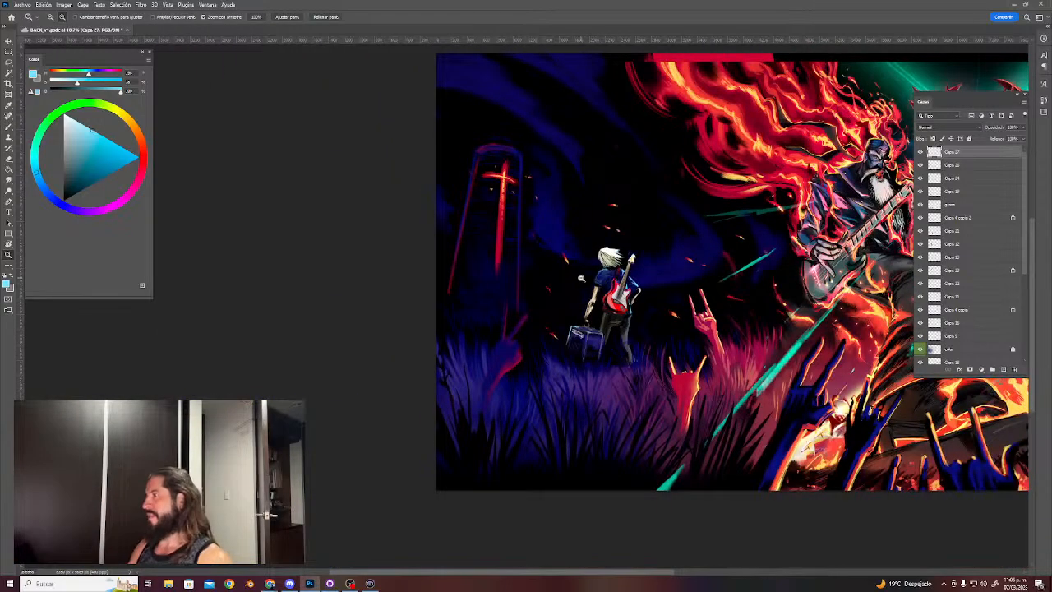
left_click_drag(606, 312, 646, 342)
key("b")
left_click_drag(561, 370, 553, 404)
left_click_drag(550, 360, 559, 364)
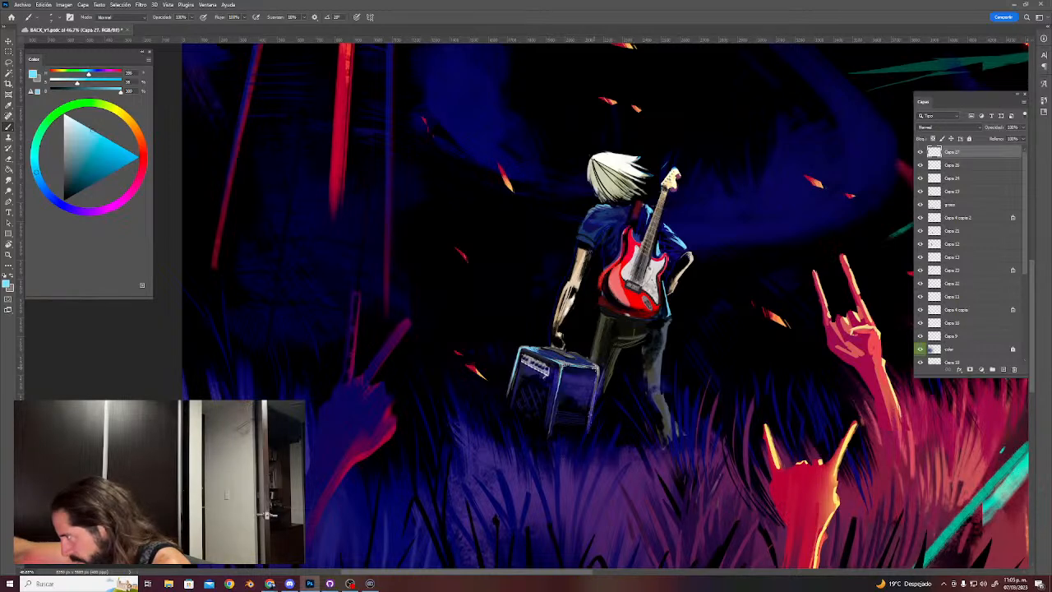
right_click(590, 366)
left_click(579, 374)
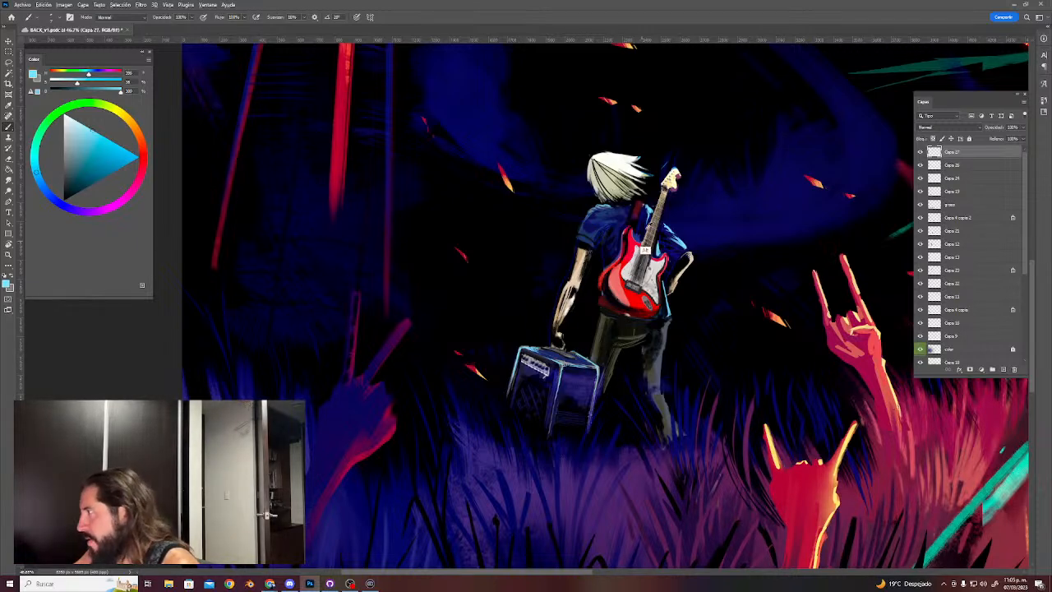
Blend the amplifier's lower side corner into the grass with dark blue sampled beside it.
left_click(519, 144, "alt")
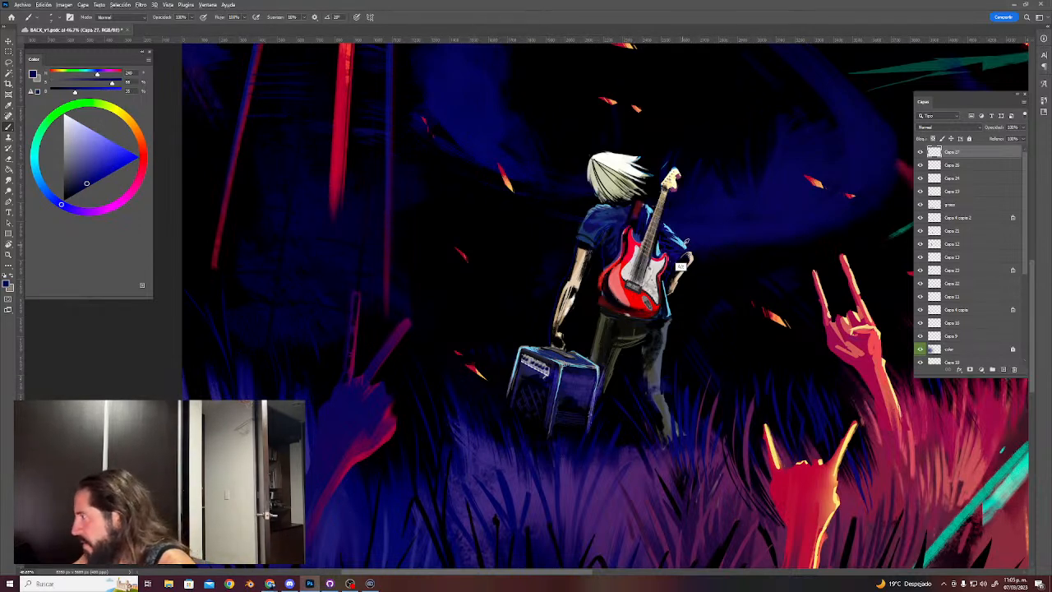
left_click(685, 268, "alt")
key("z")
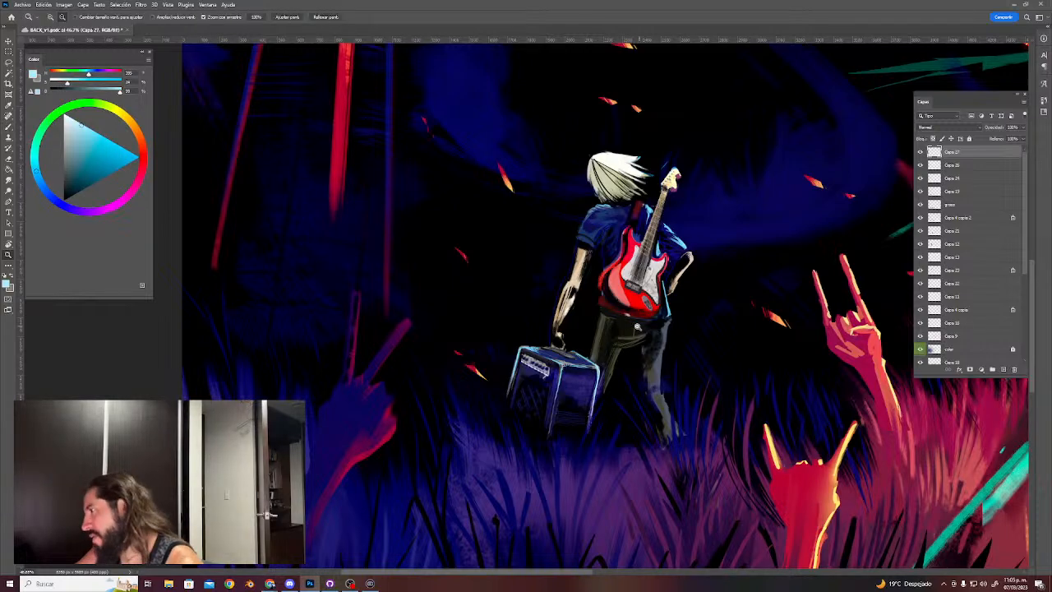
left_click_drag(634, 327, 604, 302)
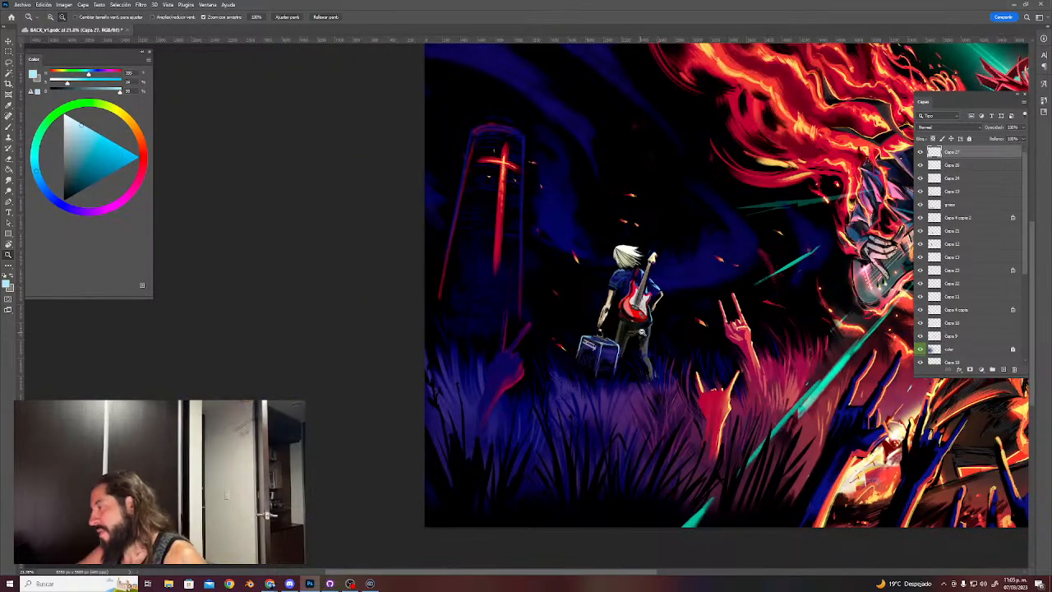
left_click_drag(642, 332, 690, 332)
key("b")
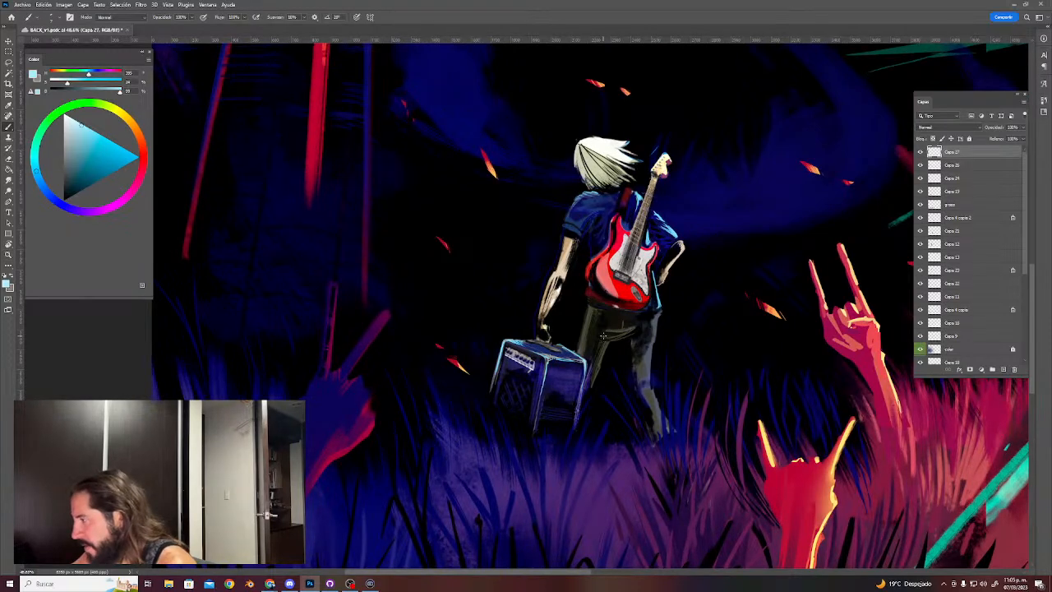
left_click(571, 426, "alt")
key("e")
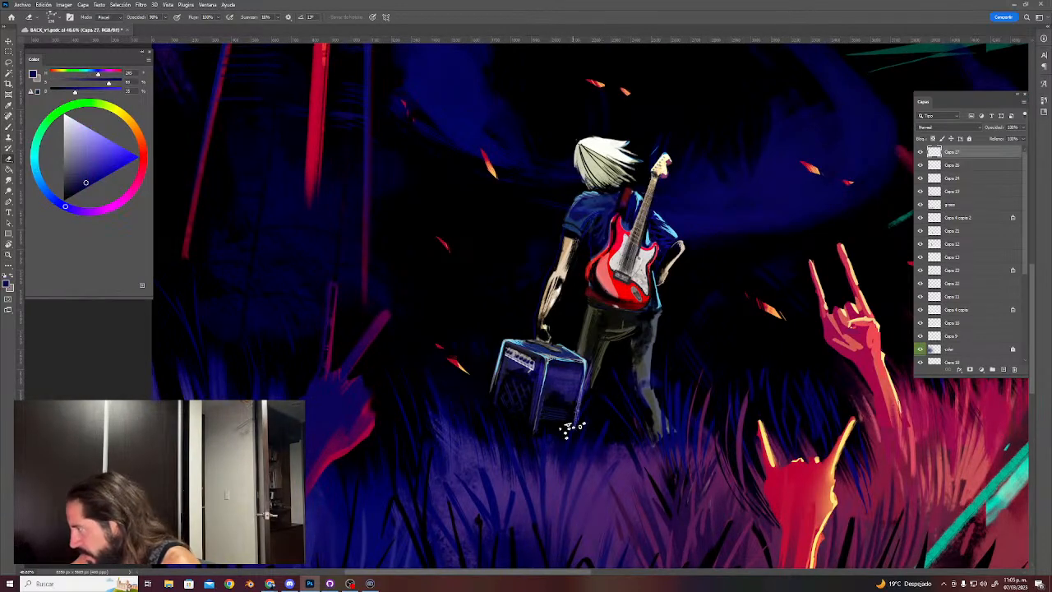
key("b")
mouse_move(577, 410)
left_mouse_down()
mouse_move(586, 365)
mouse_move(576, 420)
left_mouse_up()
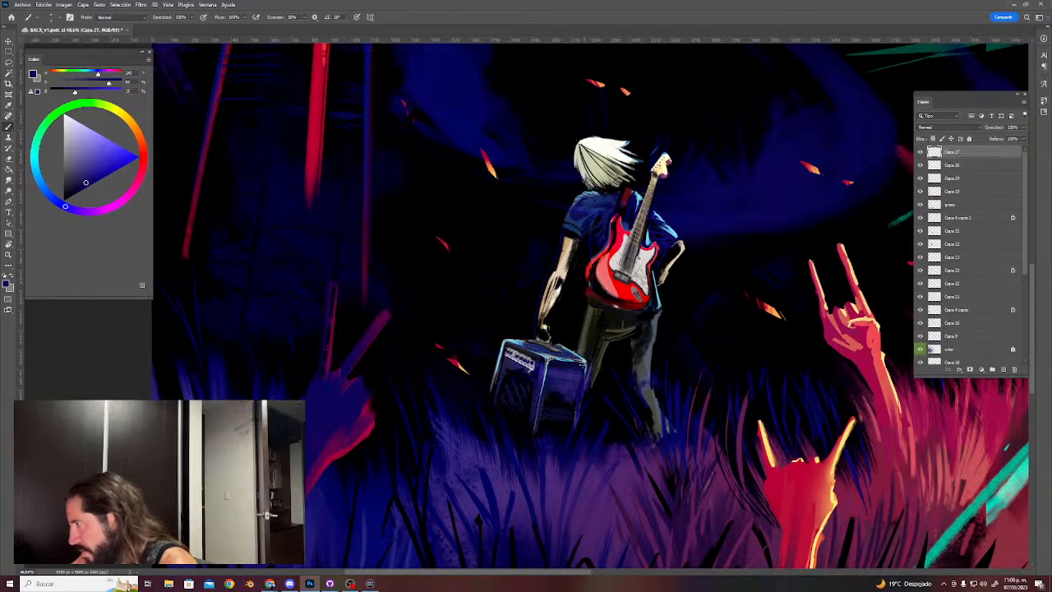
Rotate the canvas and refine the amplifier's top surface around the handle with sampled dark and light blues.
mouse_move(568, 350)
left_mouse_down()
mouse_move(587, 376)
mouse_move(528, 305)
mouse_move(571, 283)
left_mouse_up()
key("r")
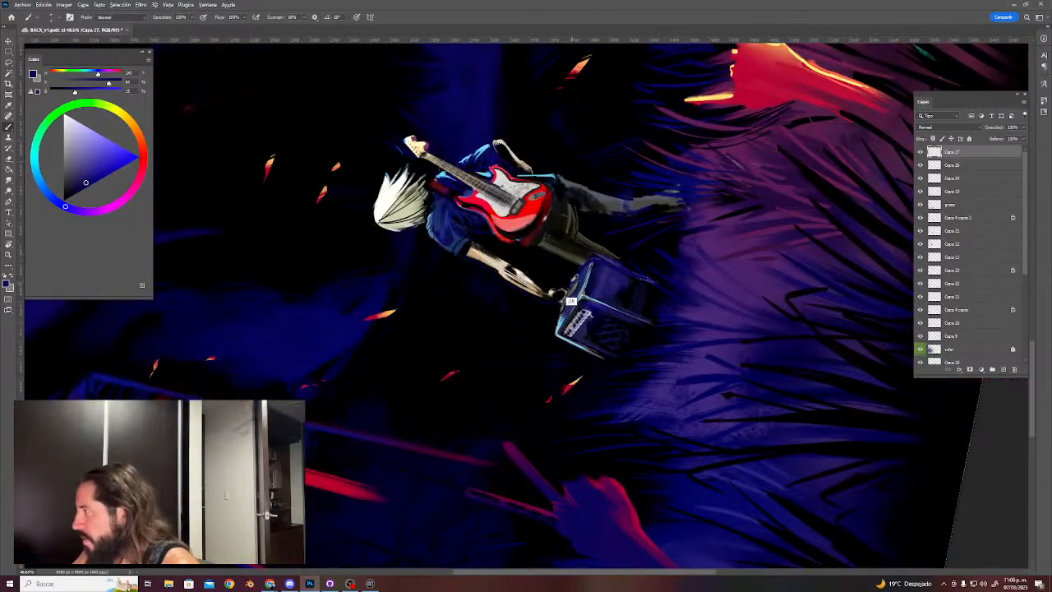
left_click(566, 322, "alt")
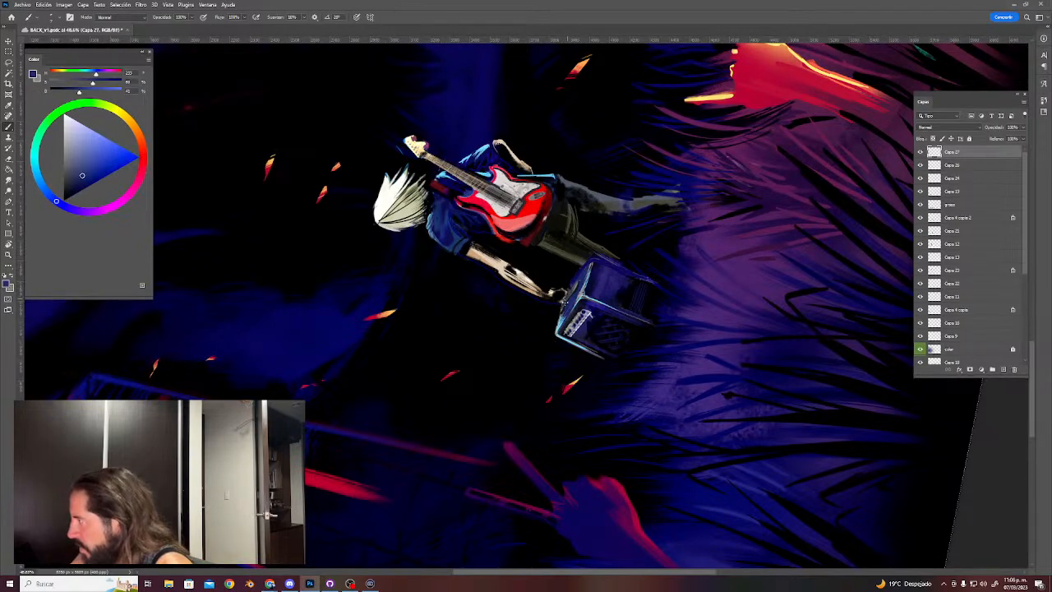
left_click(564, 317, "alt")
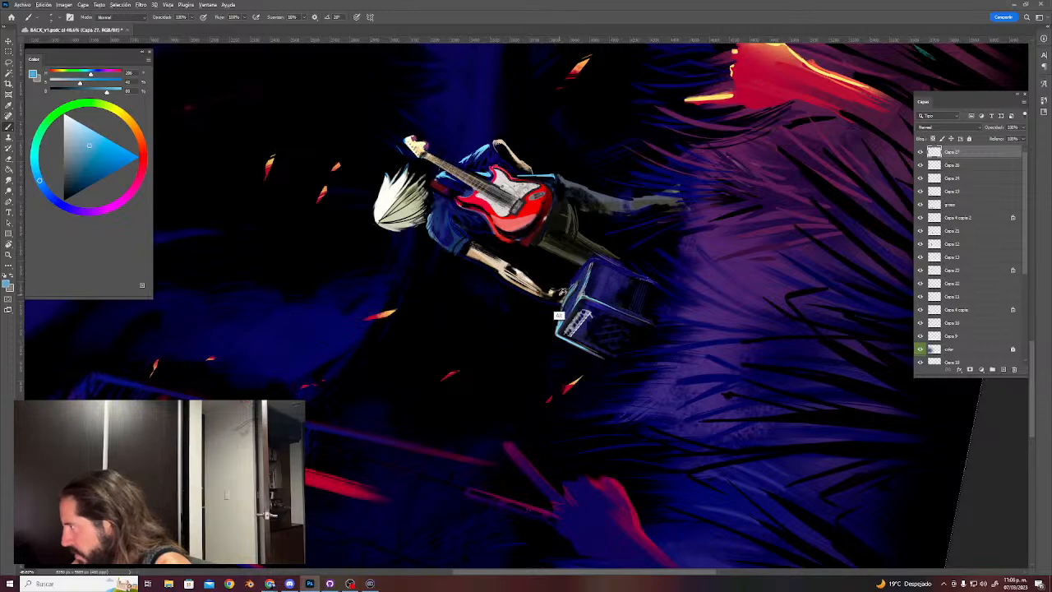
left_click(562, 300, "alt")
Repaint the hand gripping the amplifier handle with sampled pale cream and black, resetting the canvas rotation.
left_click(561, 306, "alt")
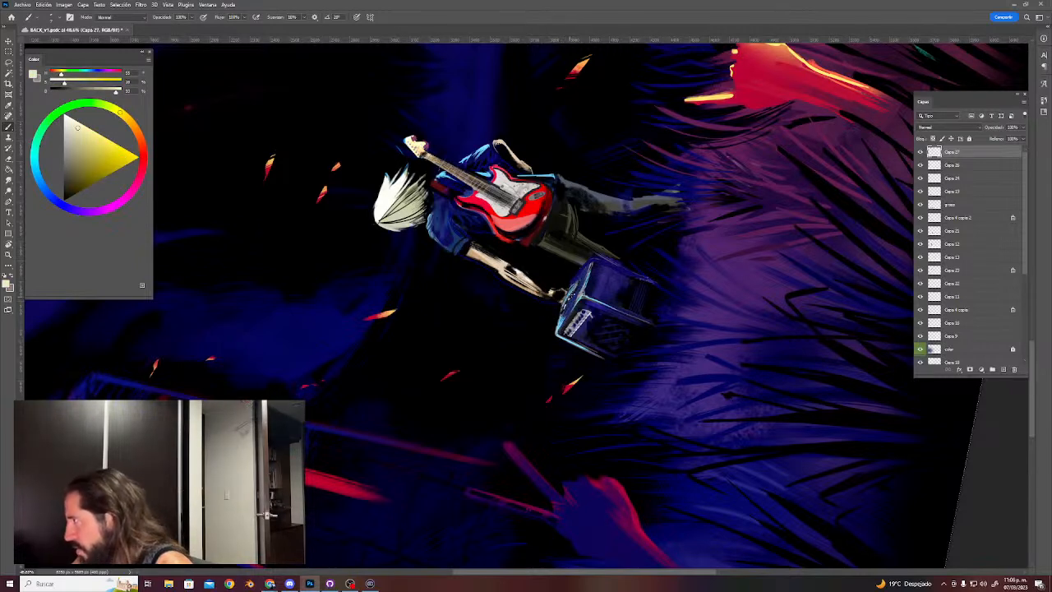
key("Escape")
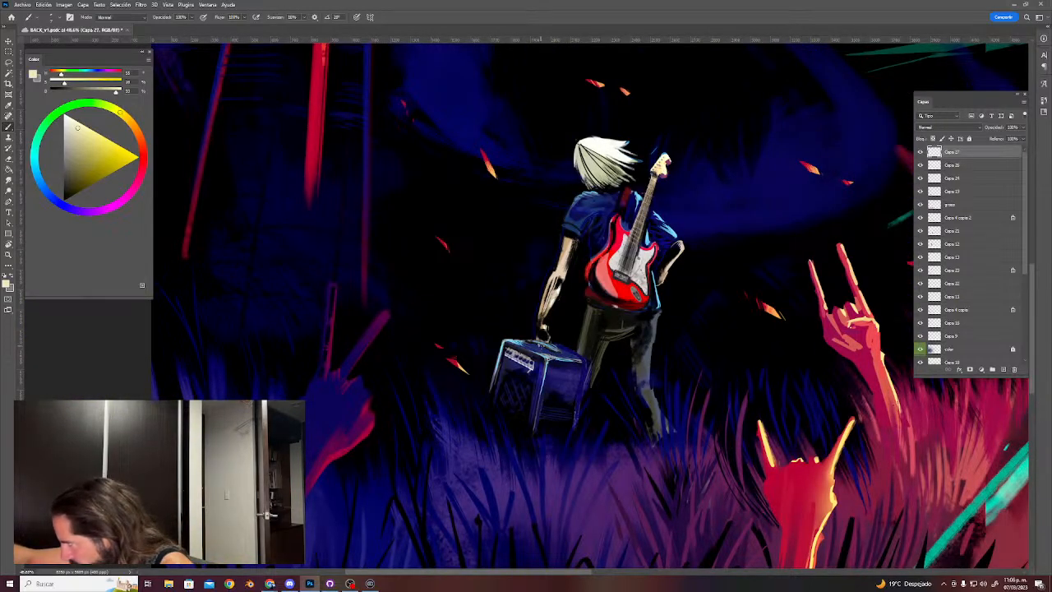
key("d")
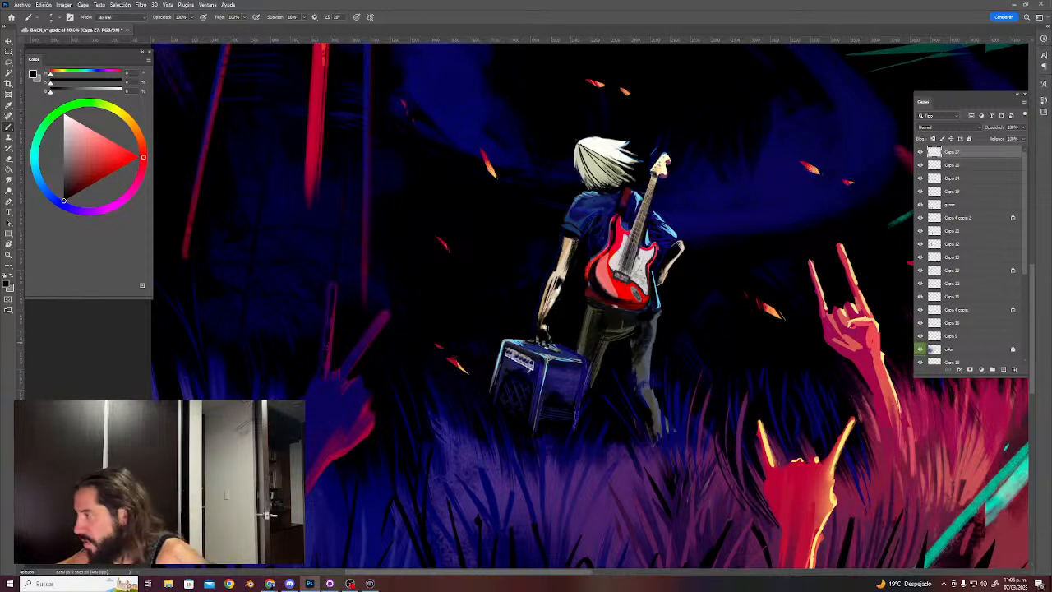
key("x")
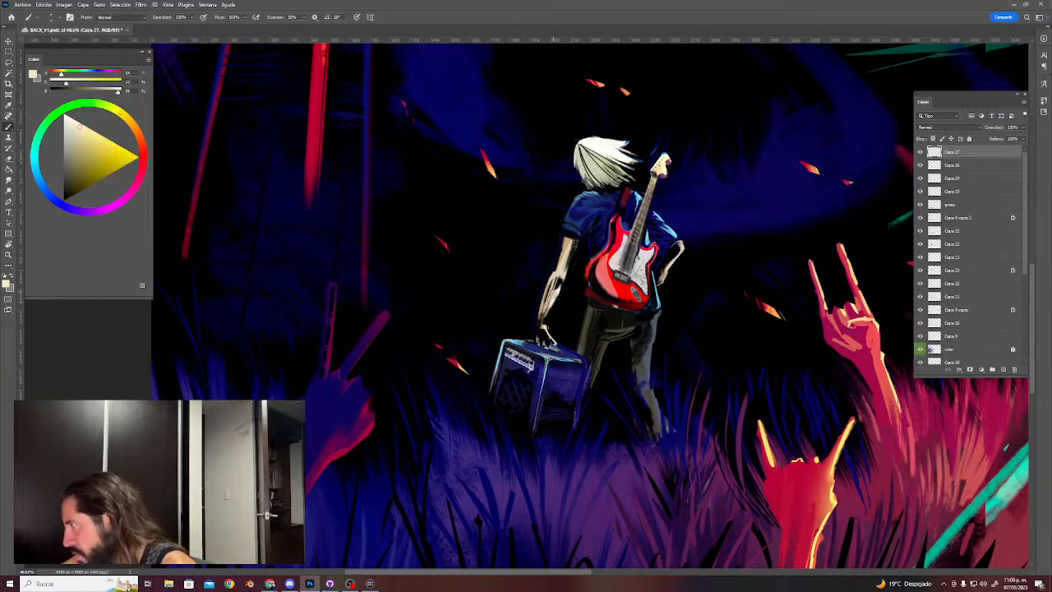
Darken the underside of the boy's blond hair with black brush strokes above the shirt collar.
key("z")
left_click_drag(681, 276, 562, 319)
key("b")
key("x")
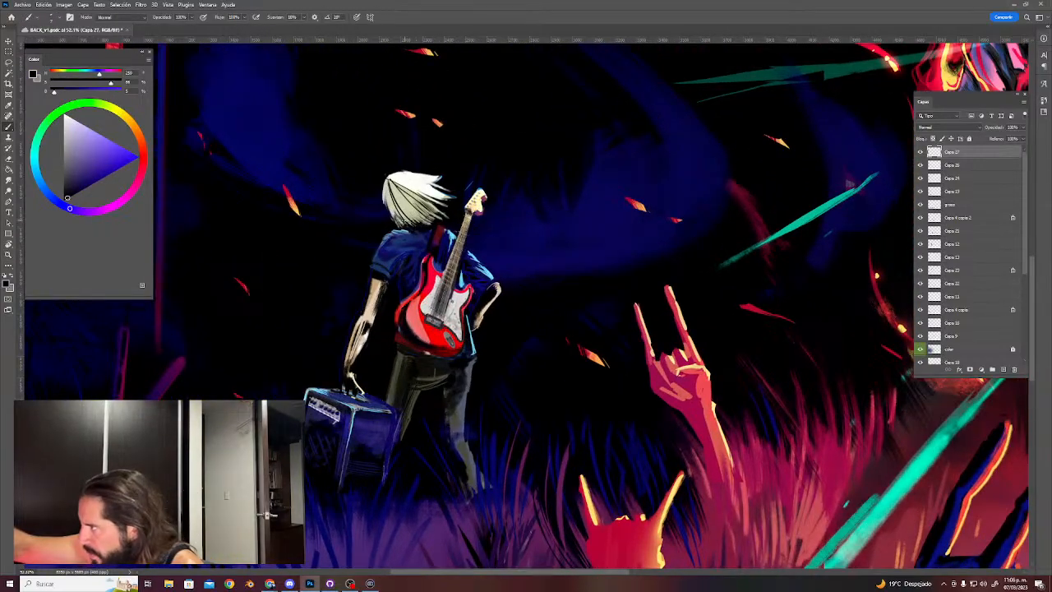
left_click_drag(406, 216, 430, 222)
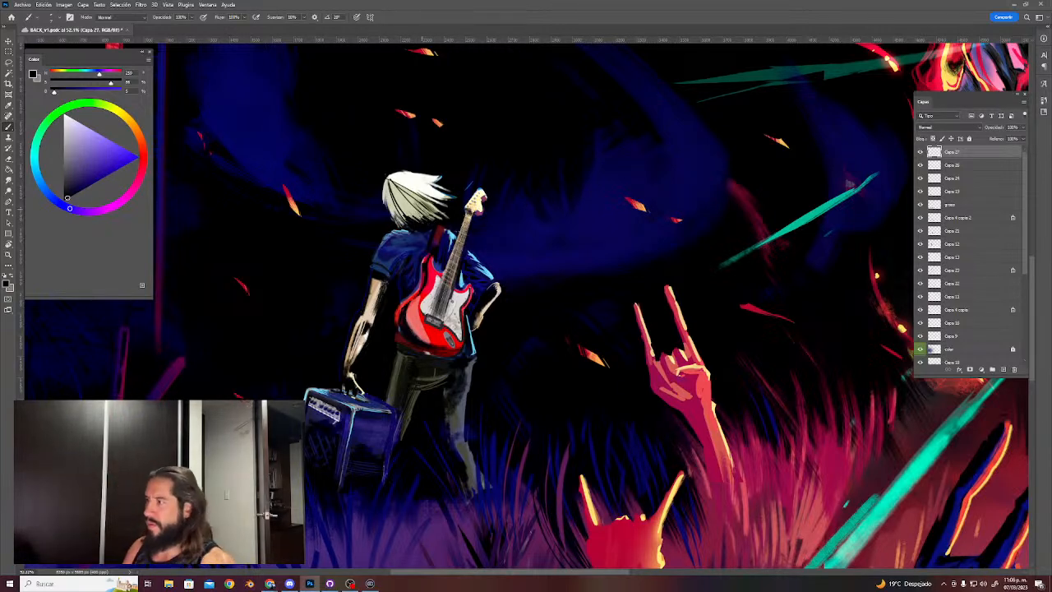
Highlight the straight arm with sampled pale cream and add light blue rim light along the bent arm's sleeve.
left_click(376, 315, "alt")
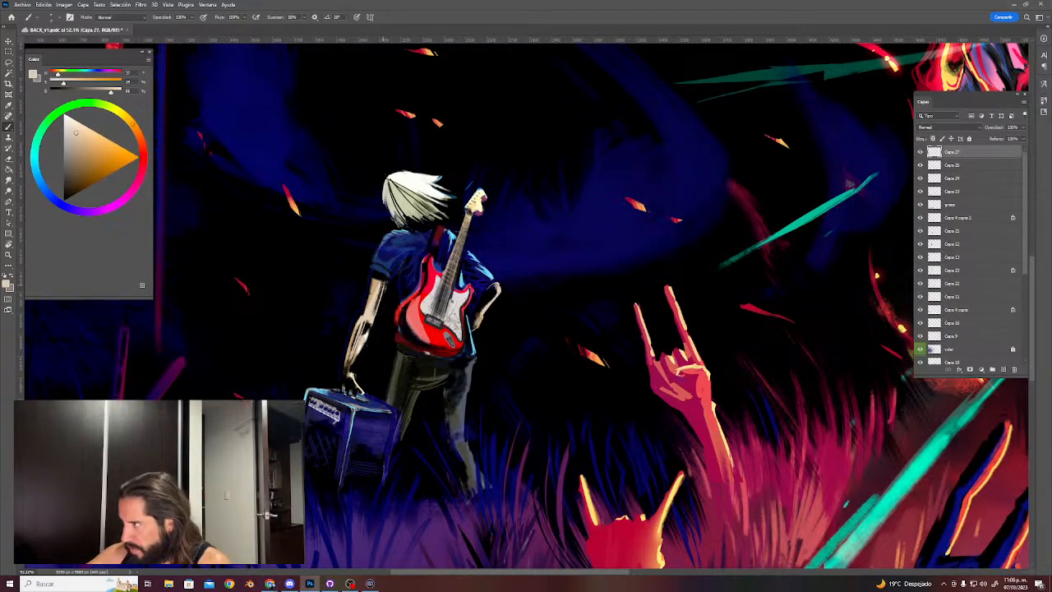
left_click_drag(382, 301, 385, 276)
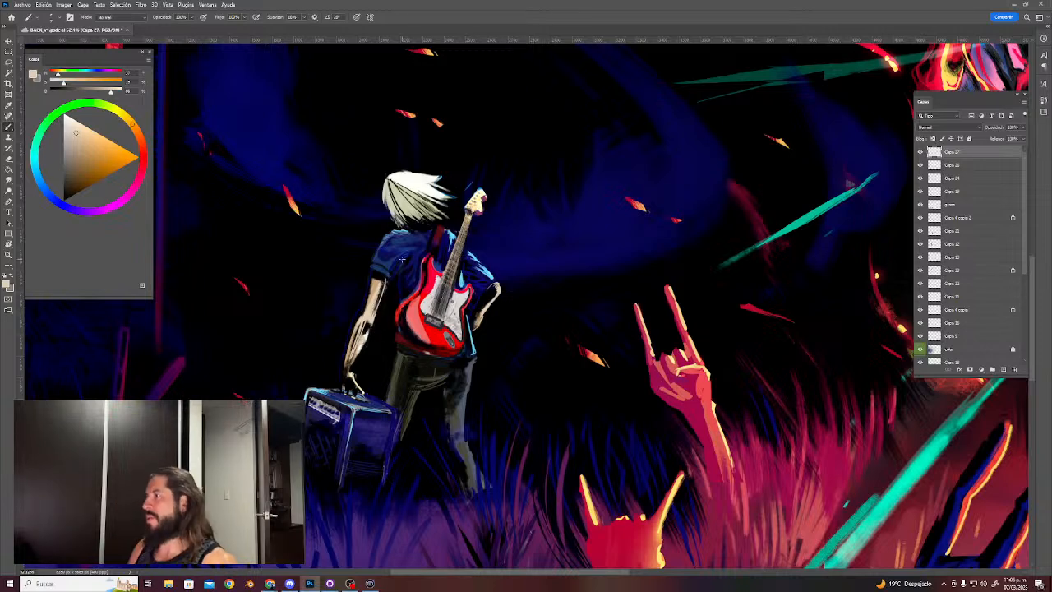
left_click(490, 297, "alt")
mouse_move(490, 280)
left_mouse_down()
mouse_move(500, 281)
mouse_move(488, 268)
left_mouse_up()
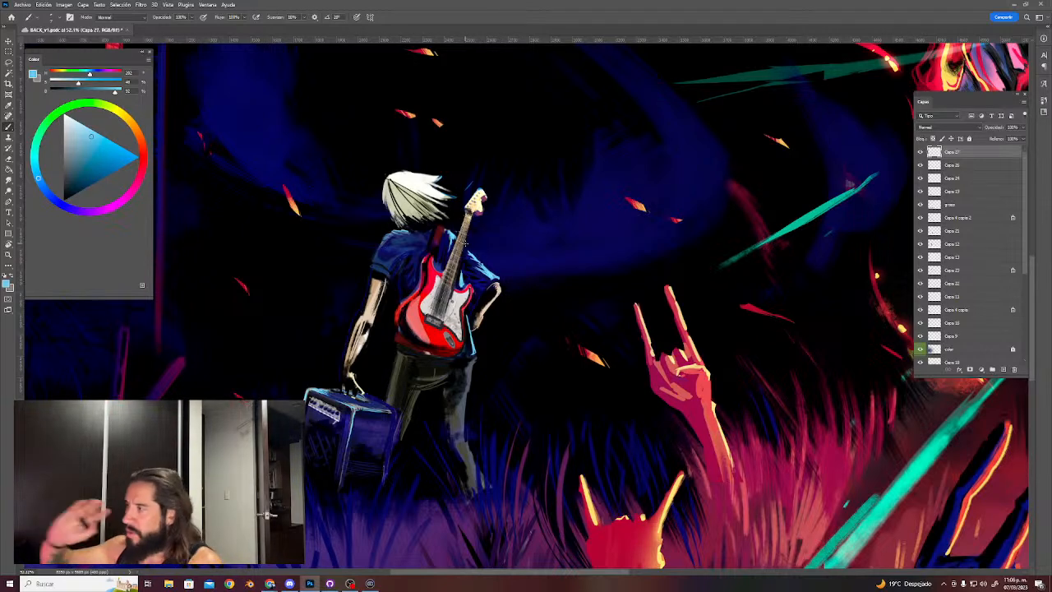
left_click_drag(474, 246, 442, 247)
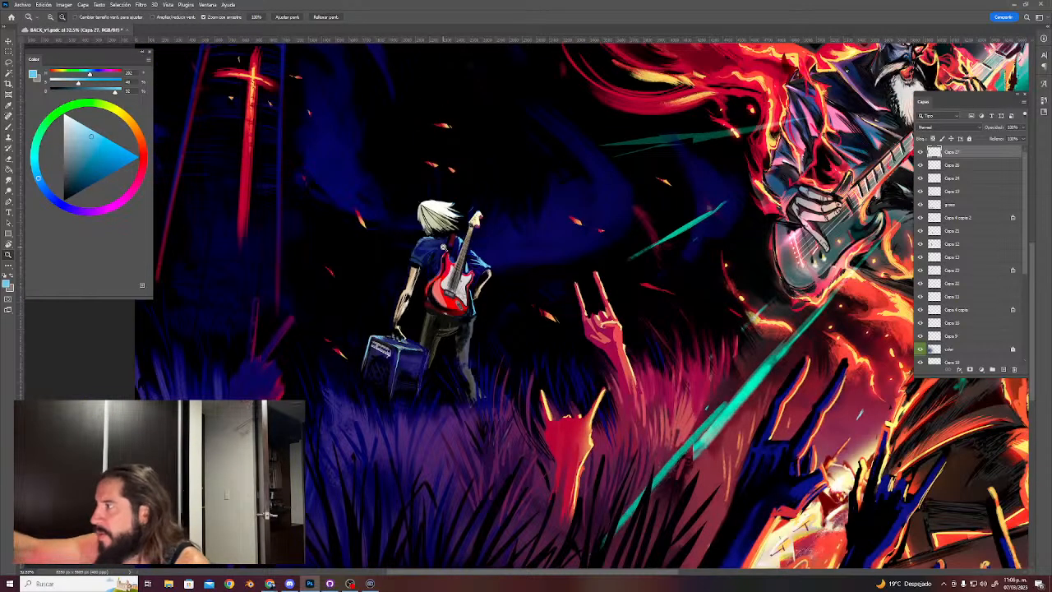
Retouch the shirt sleeve and elbow of the bent arm with dark blue, light blue, black and skin tones sampled from the painting.
key("b")
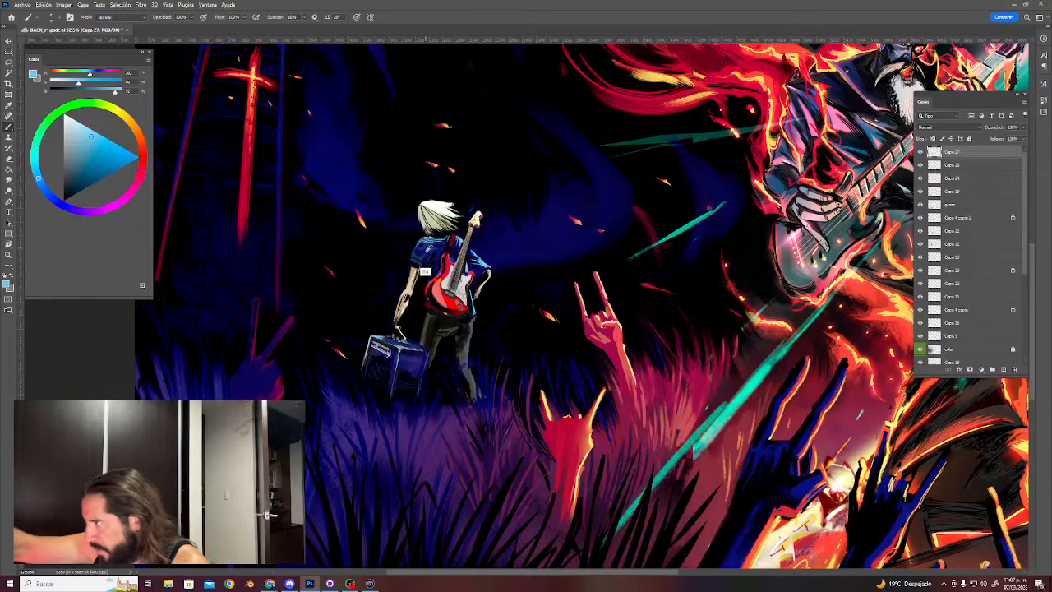
left_click(344, 200, "alt")
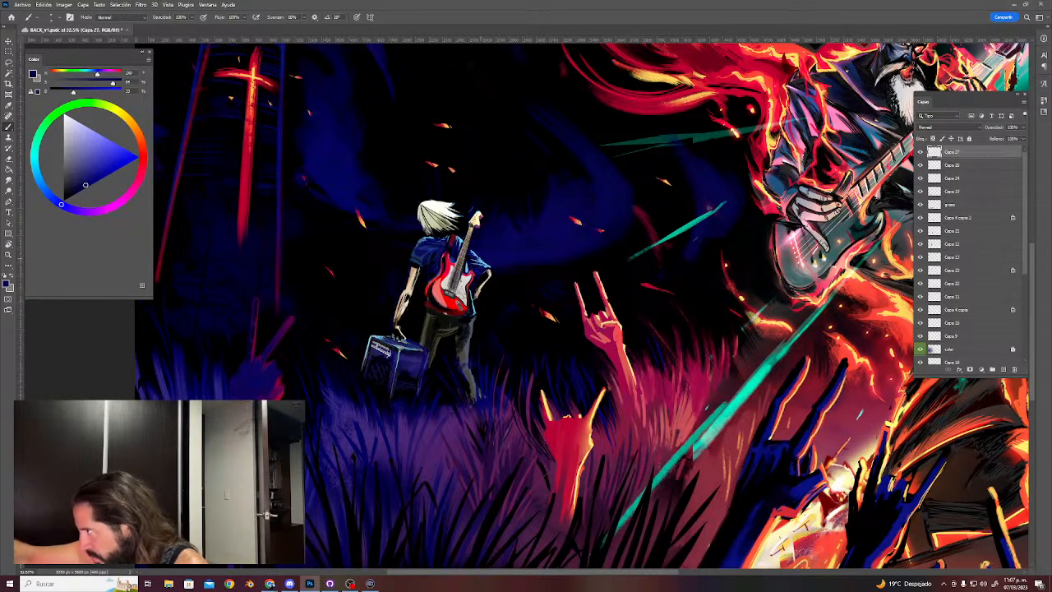
left_click(487, 264, "alt")
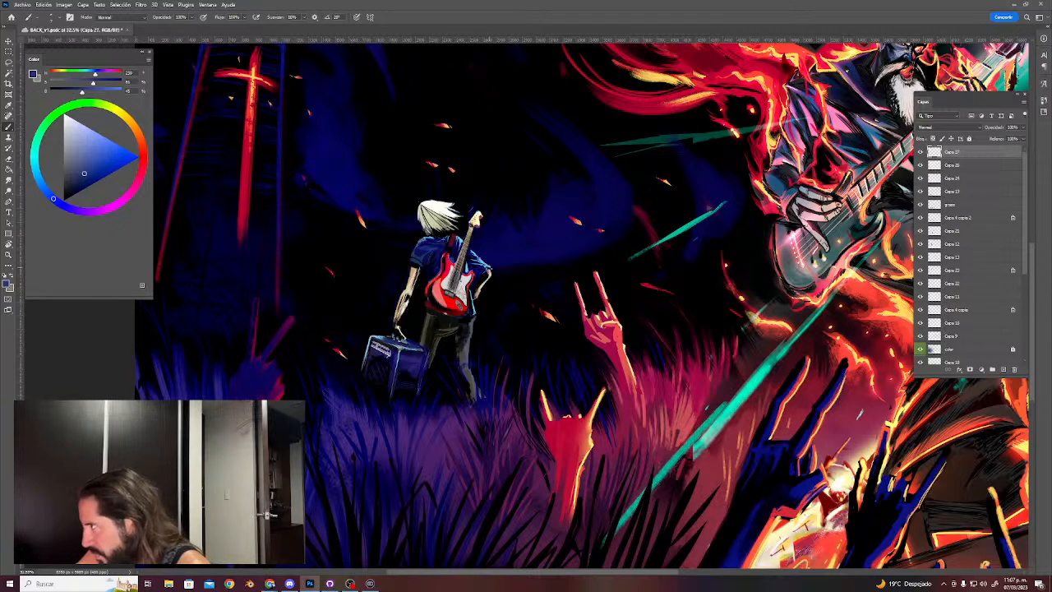
left_click(486, 266, "alt")
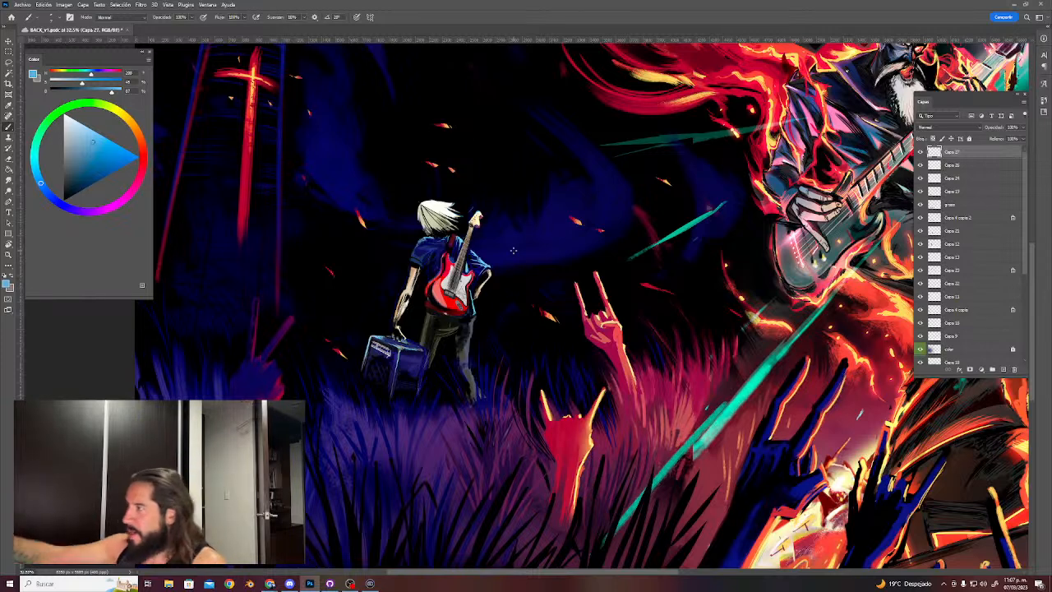
left_click(481, 291, "alt")
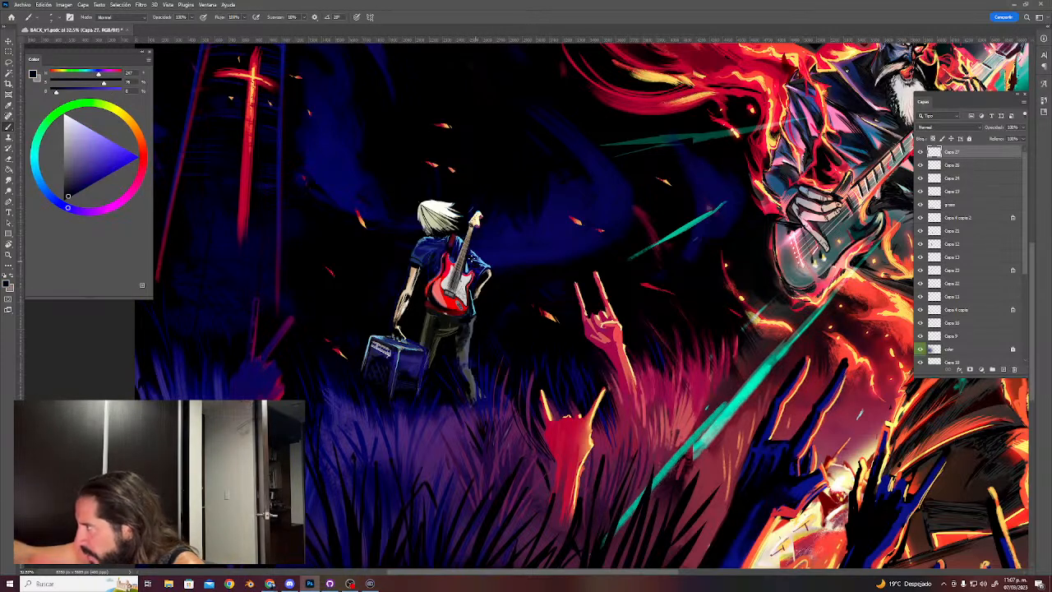
left_click(427, 264, "alt")
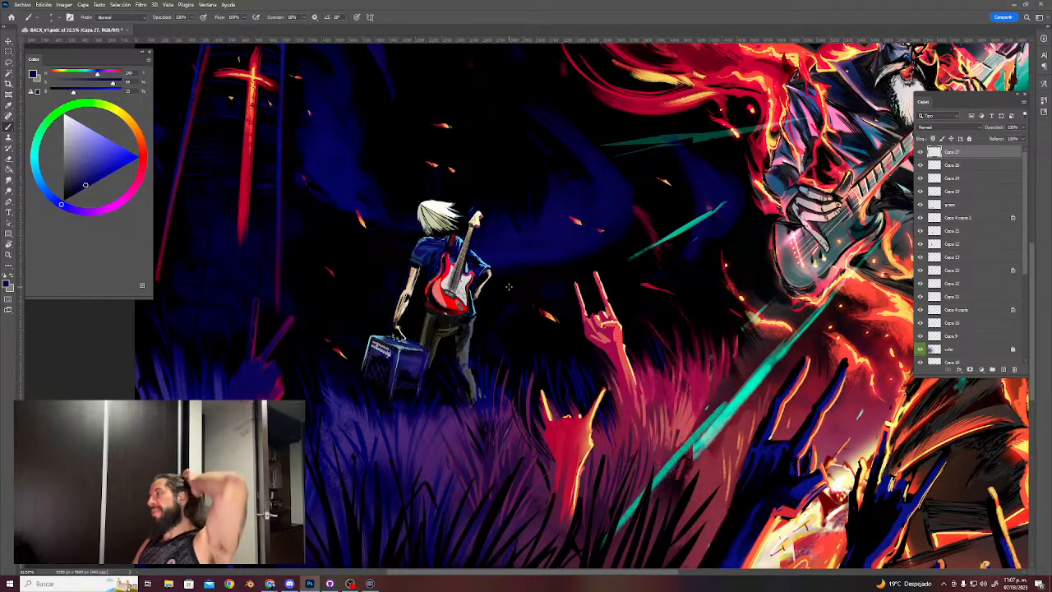
left_click(411, 276, "alt")
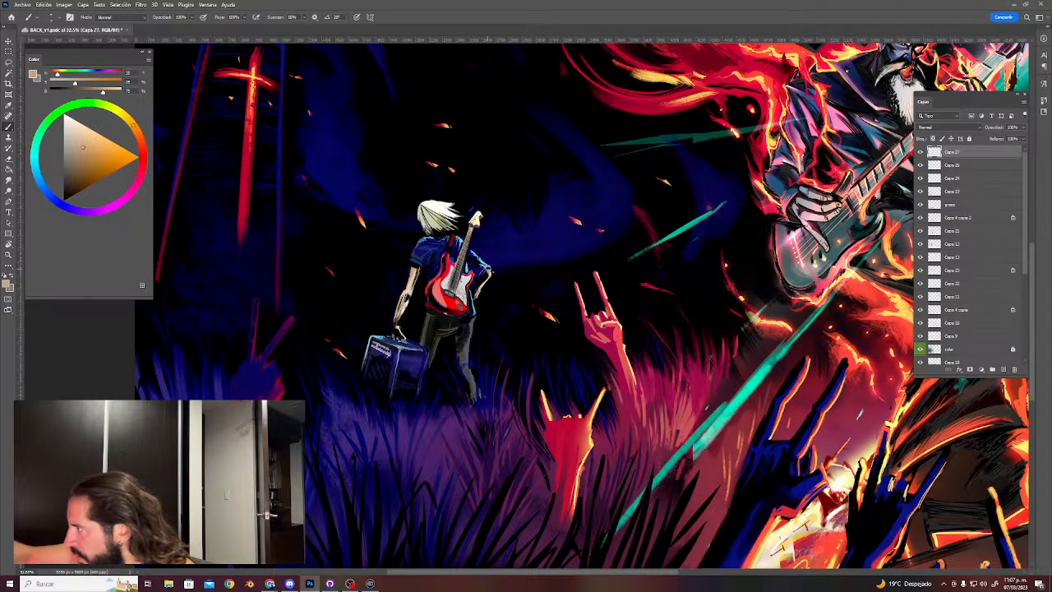
Erase the bent arm's elbow on layers Capa 27 and Capa 12, and redraw it on Capa 27 with sampled pale cream.
key("e")
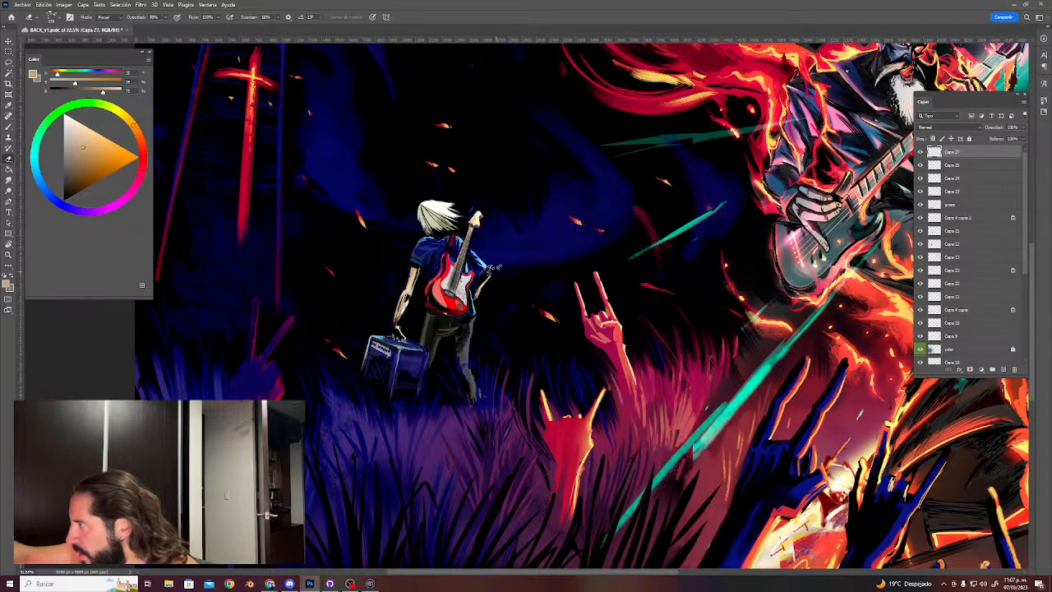
left_click(482, 261, "ctrl")
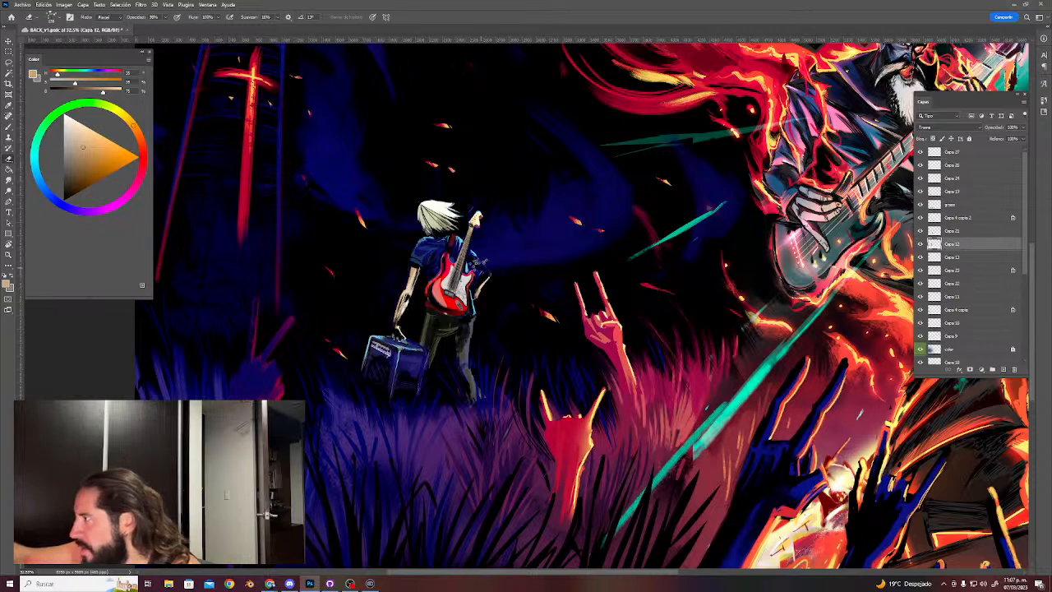
key("ctrl")
left_click(484, 277, "ctrl")
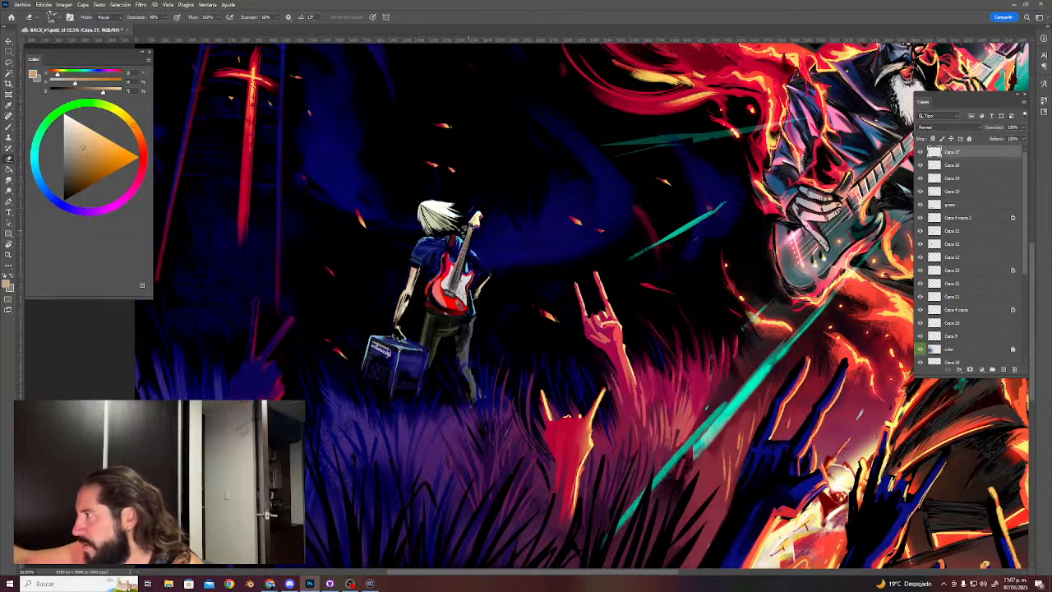
left_click(414, 296, "alt")
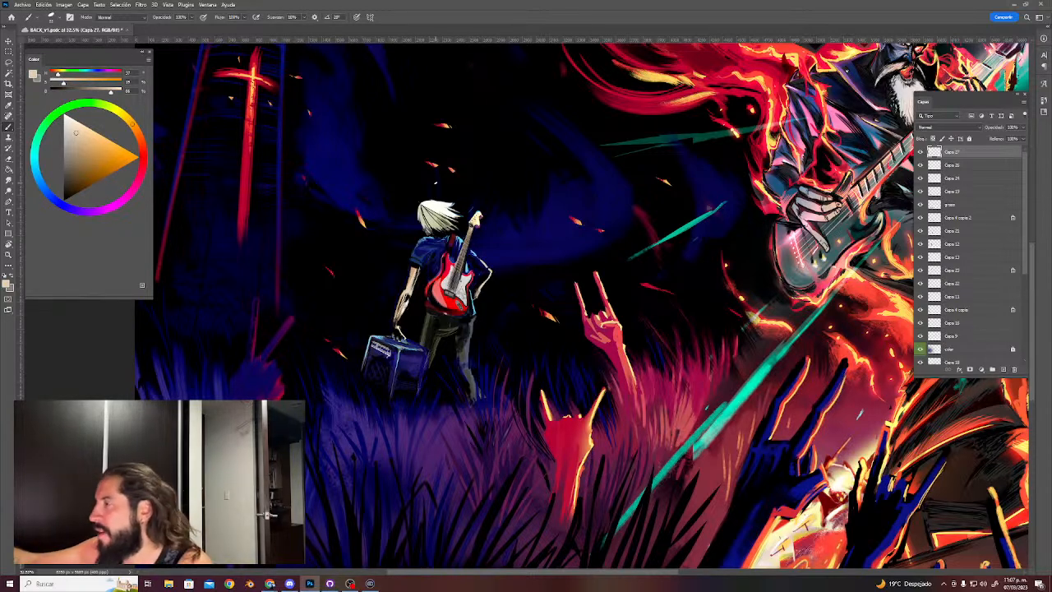
Refine the bent arm's sleeve, forearm and hand with black, sampled dark blue and pale cream.
key("d")
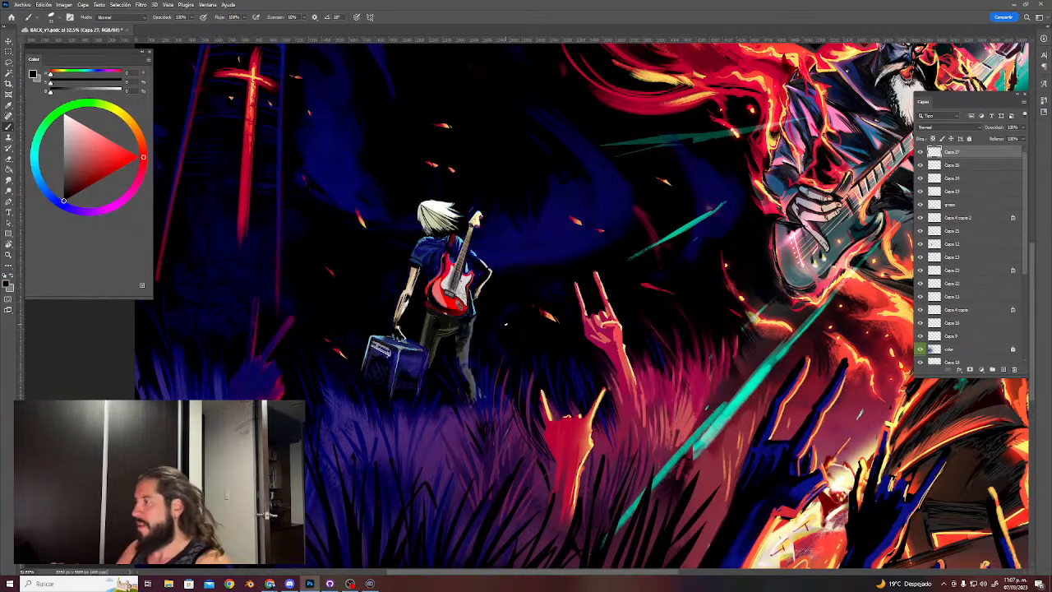
left_click(434, 244, "alt")
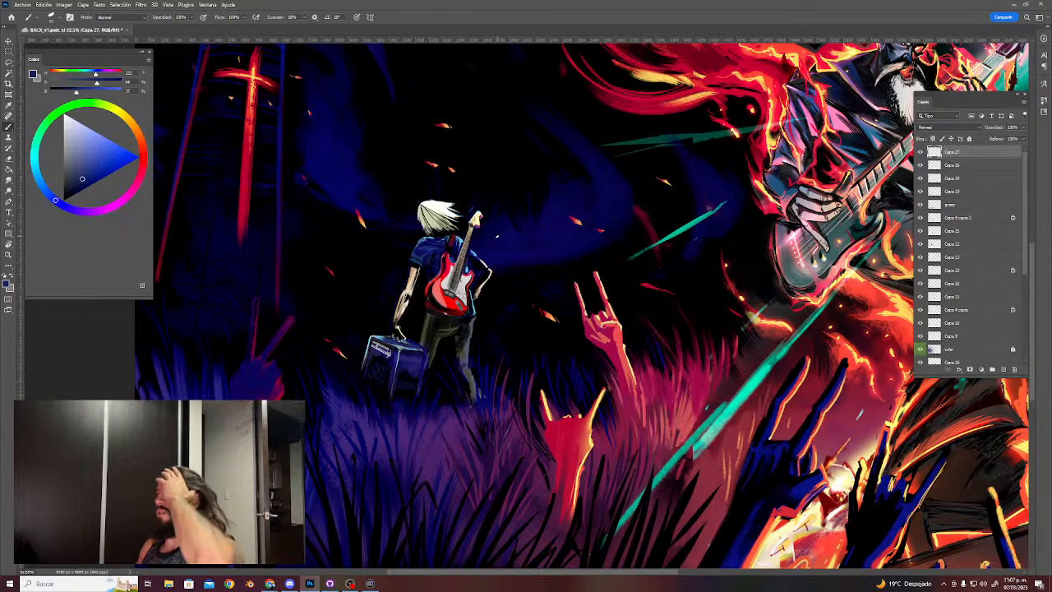
left_click(485, 300, "alt")
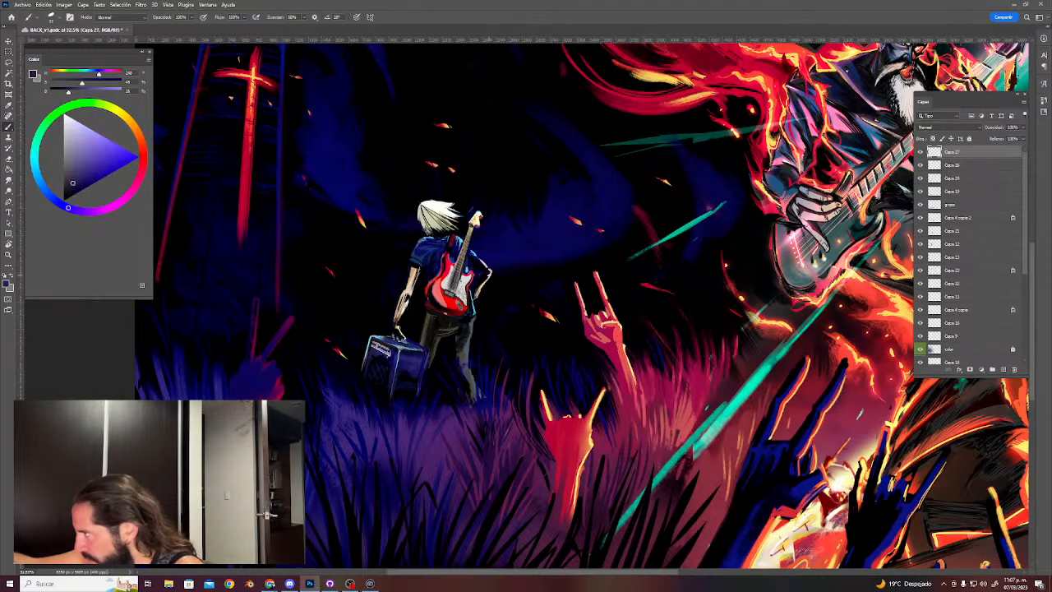
left_click(488, 260, "alt")
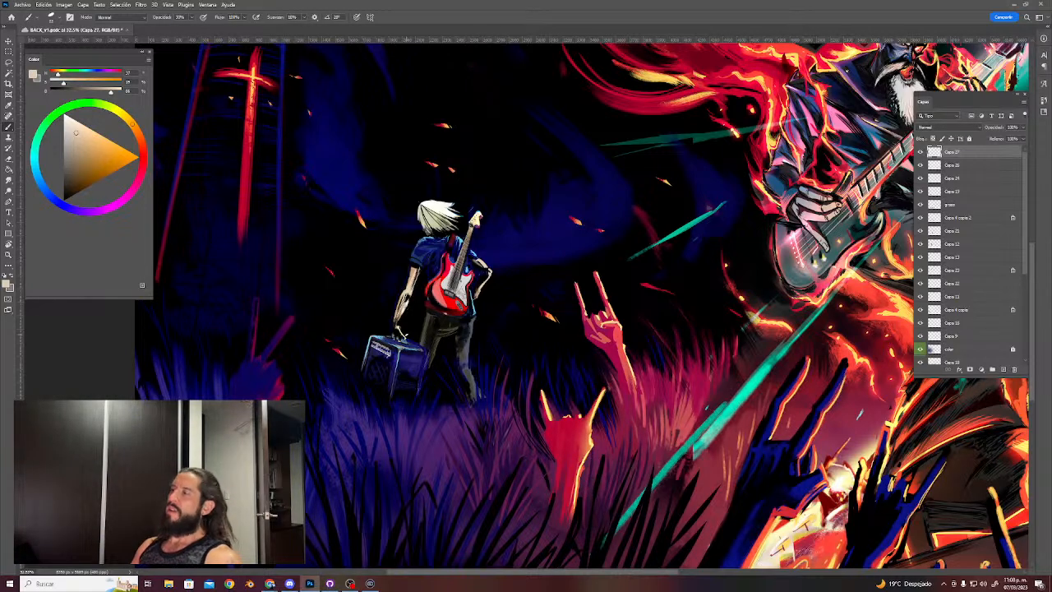
Brighten the boy's trousers with an olive tone sampled from them and lighter yellow highlights.
mouse_move(516, 306)
left_mouse_down()
mouse_move(463, 323)
mouse_move(383, 246)
mouse_move(411, 280)
mouse_move(443, 286)
left_mouse_up()
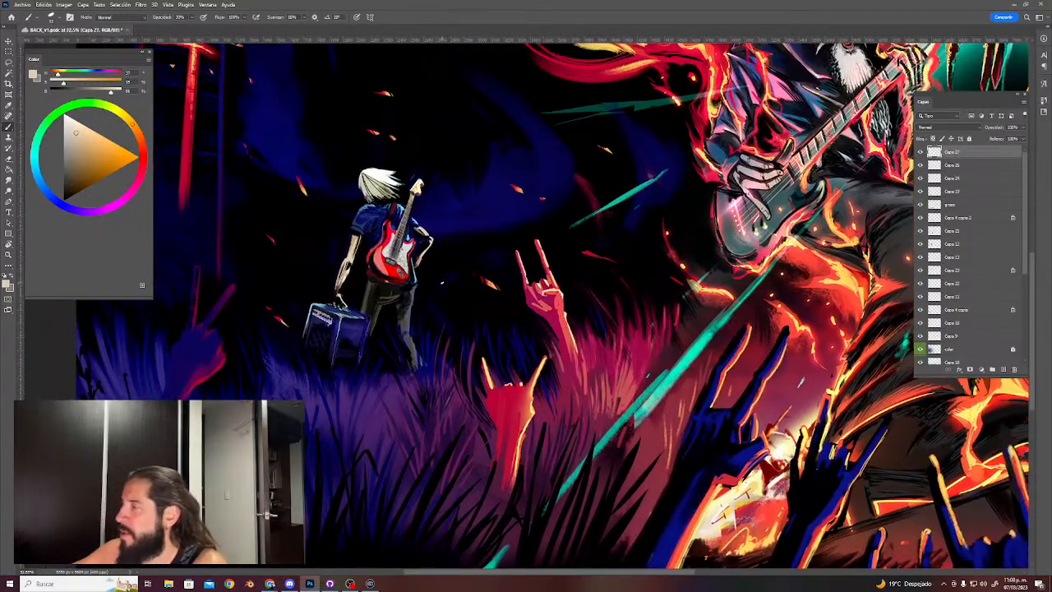
left_click(404, 336, "alt")
left_click(88, 145)
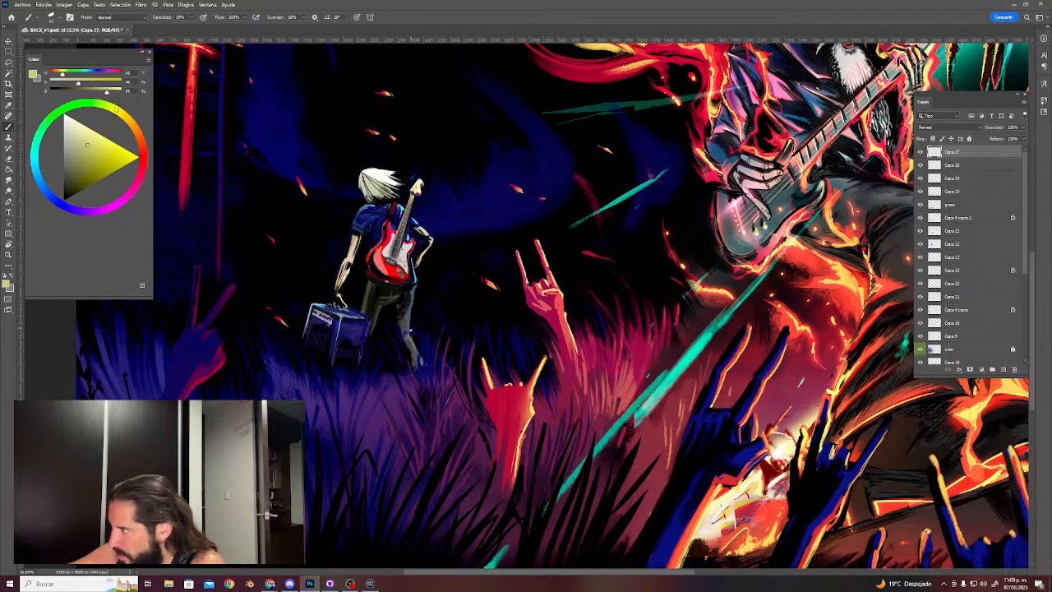
left_click(99, 133)
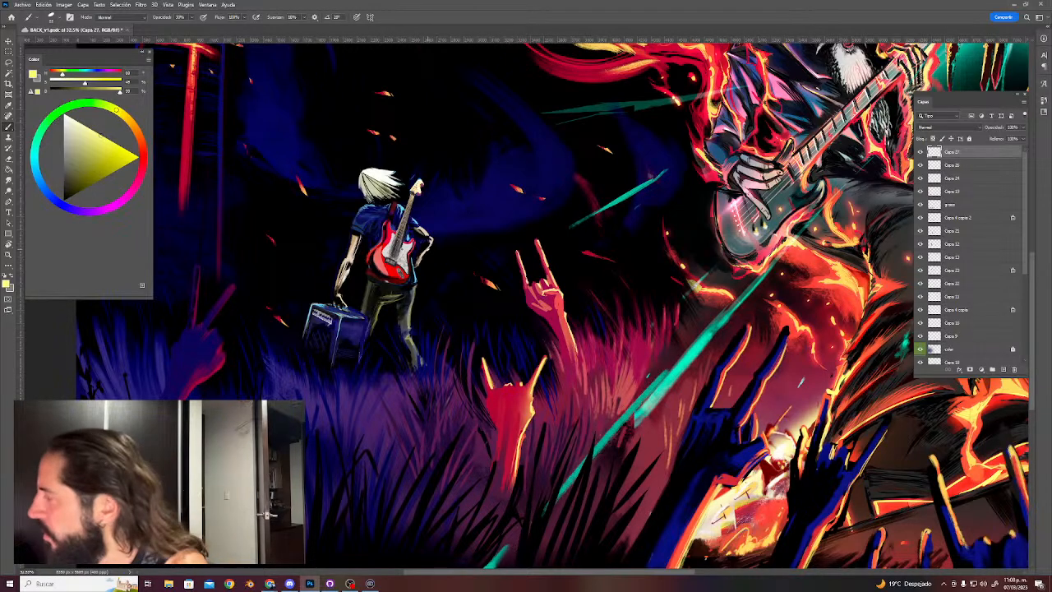
Move the dark blue raised hand on layer Capa 4 copia into the grass beside the guitarist and scale it down.
key("z")
left_click_drag(467, 258, 438, 235)
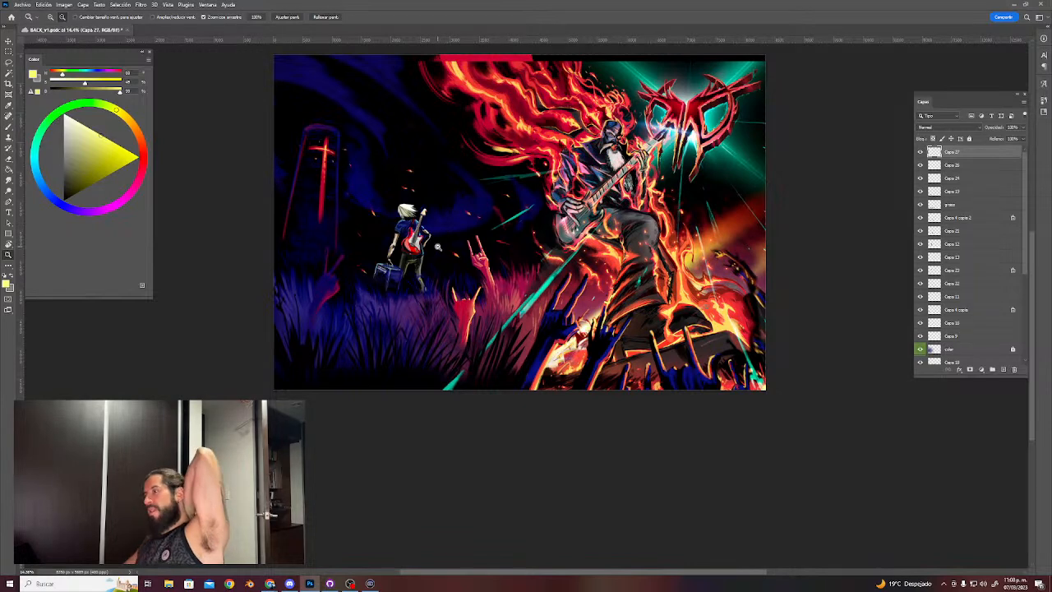
left_click_drag(438, 265, 478, 276)
key("v")
mouse_move(276, 307)
left_mouse_down()
mouse_move(548, 324)
mouse_move(502, 366)
left_mouse_up()
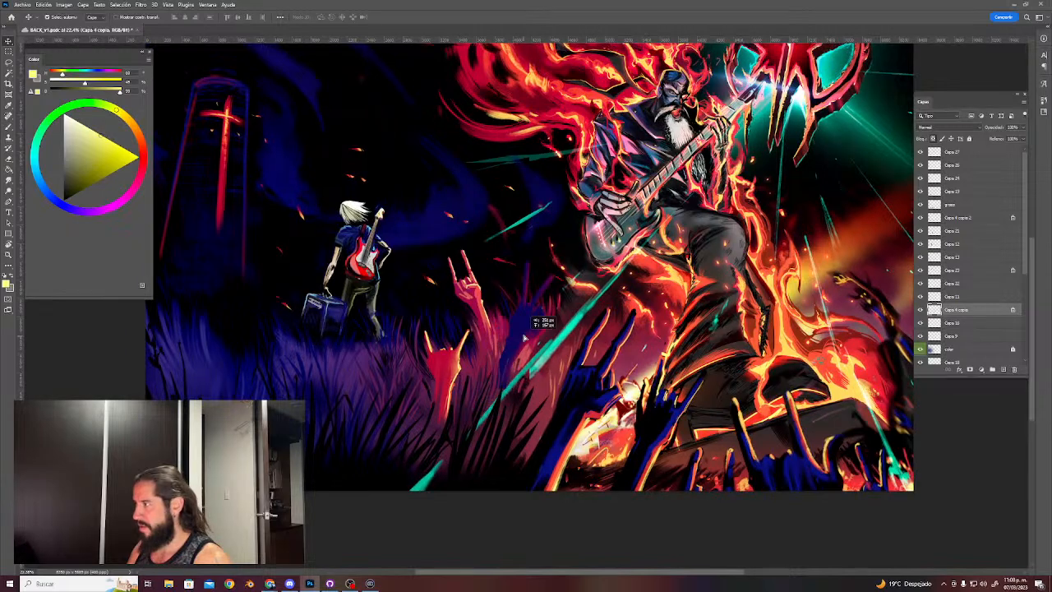
key("ctrl+t")
left_click_drag(571, 264, 561, 276)
left_click_drag(527, 324, 533, 308)
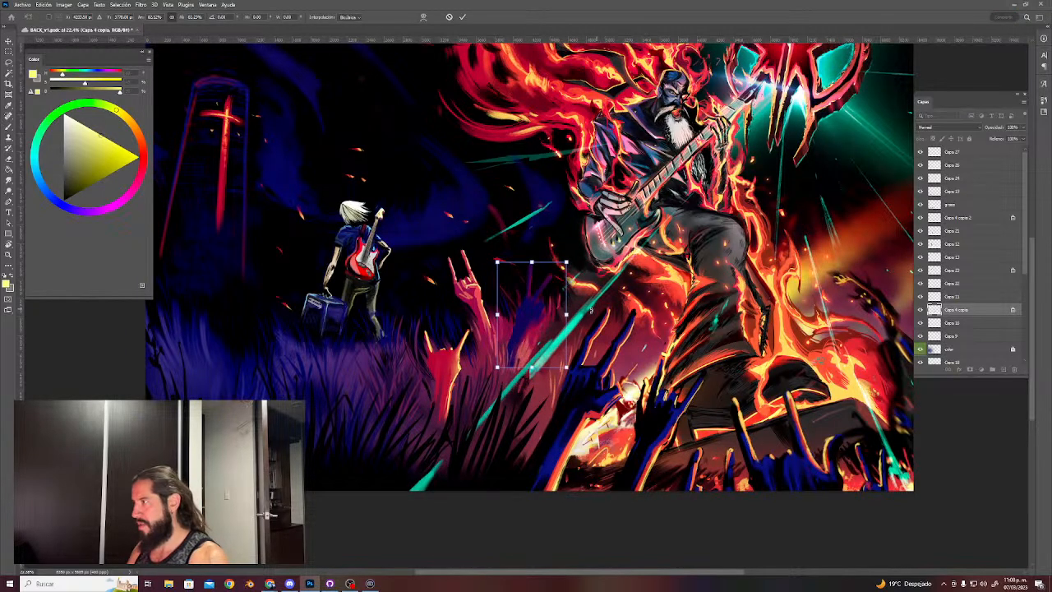
key("Return")
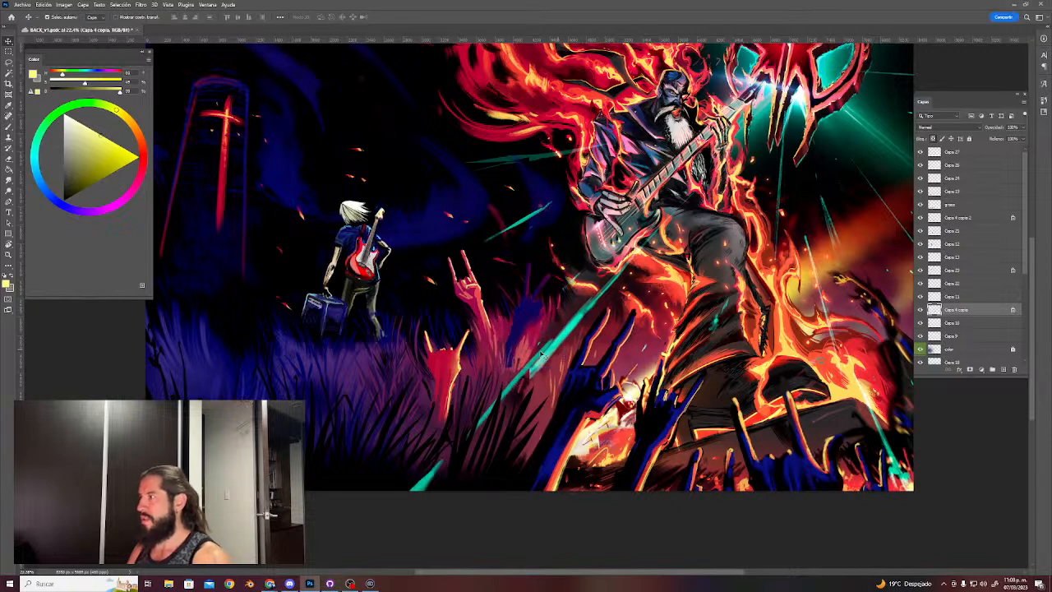
Erase around the relocated blue hand to blend it into the surrounding grass.
key("e")
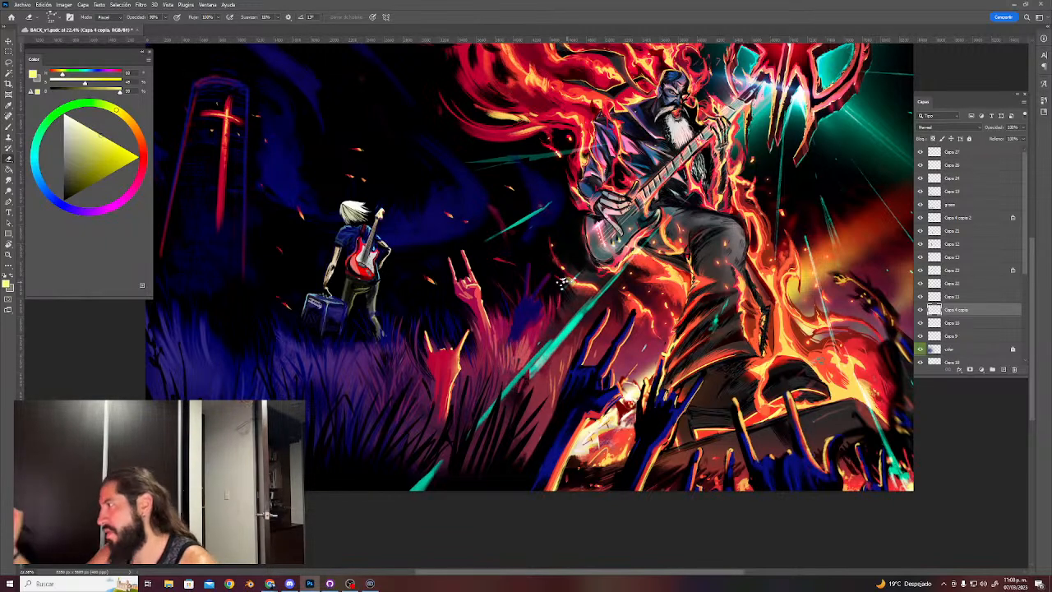
left_click_drag(556, 323, 490, 353)
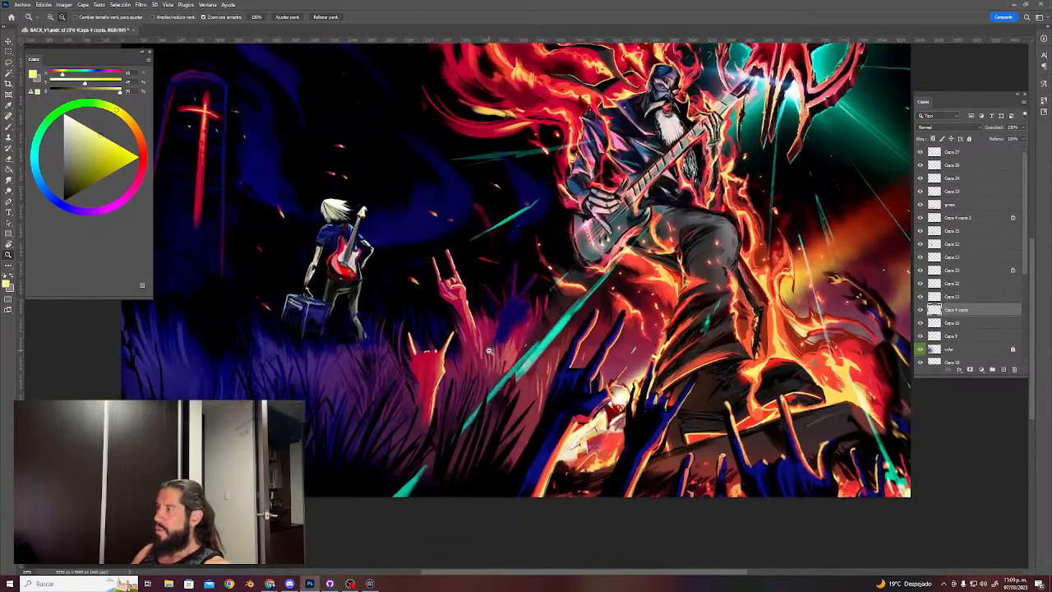
left_click_drag(444, 316, 438, 375)
Examine the whole composition in full-screen view, from the boy and the grass to the flaming guitarist and logo.
key("f")
key("f")
left_click_drag(400, 280, 370, 278)
left_click_drag(370, 278, 320, 280)
left_click_drag(610, 129, 647, 156)
left_click_drag(588, 218, 566, 212)
left_click_drag(386, 176, 327, 189)
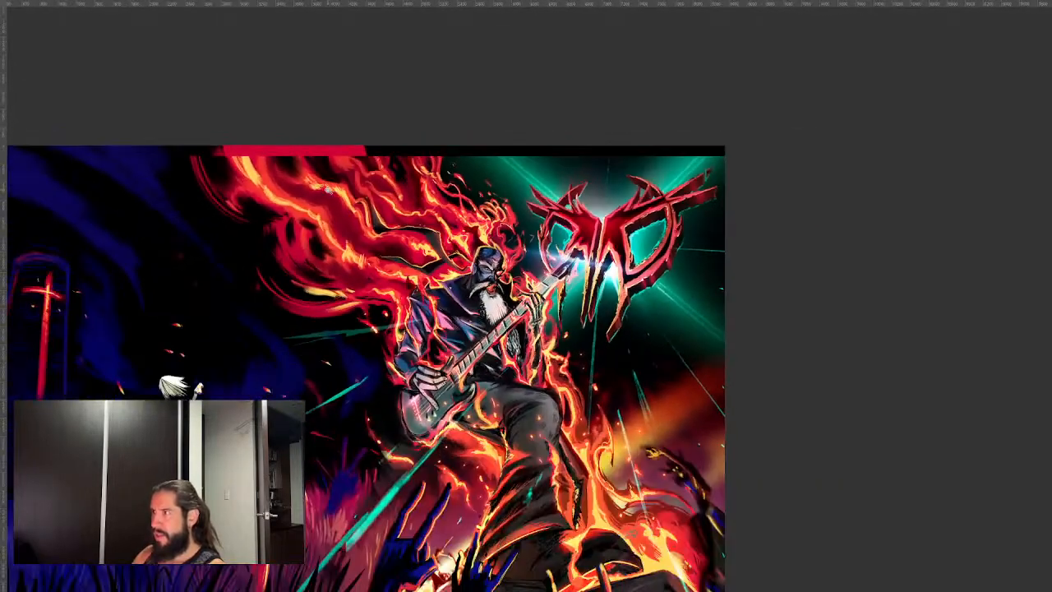
Load the outline of layer Capa 1 as a selection around the guitarist artwork and restore the standard screen view.
key("f")
scroll(972, 287, "down", 4)
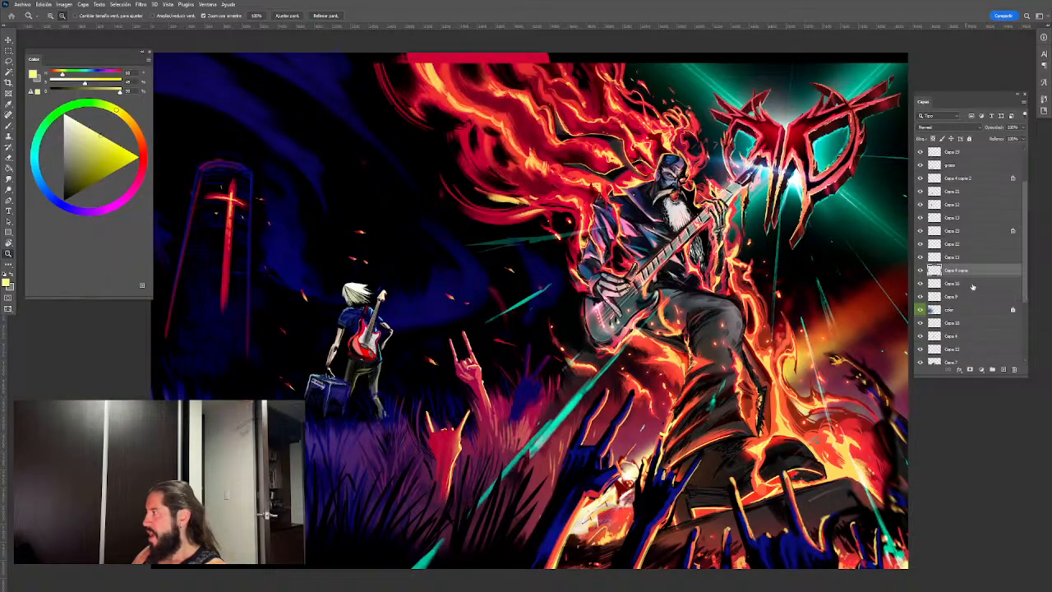
scroll(901, 327, "down", 2)
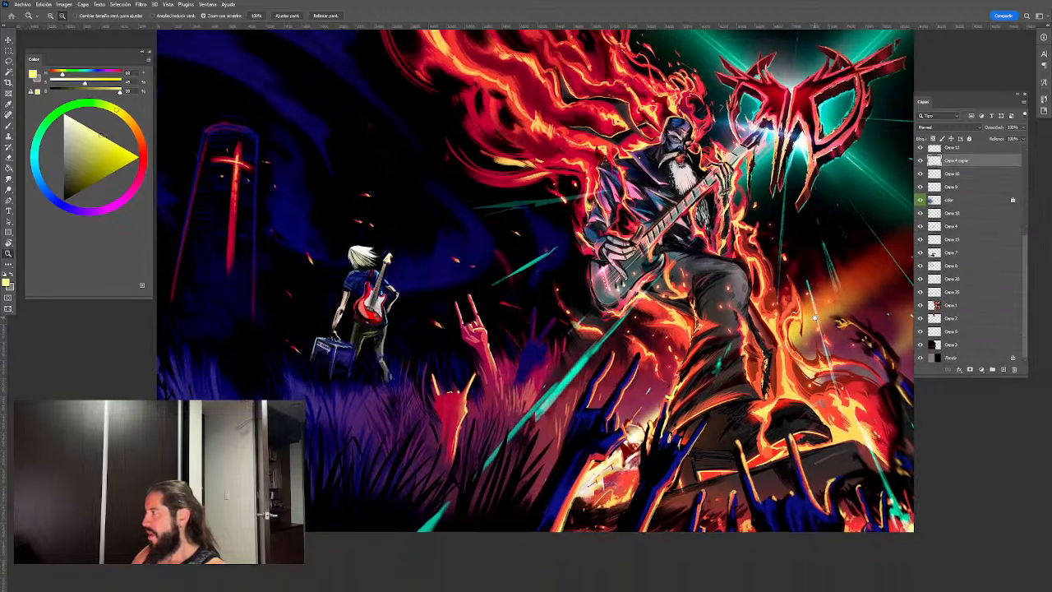
left_click(934, 309, "ctrl")
left_click_drag(815, 312, 762, 369)
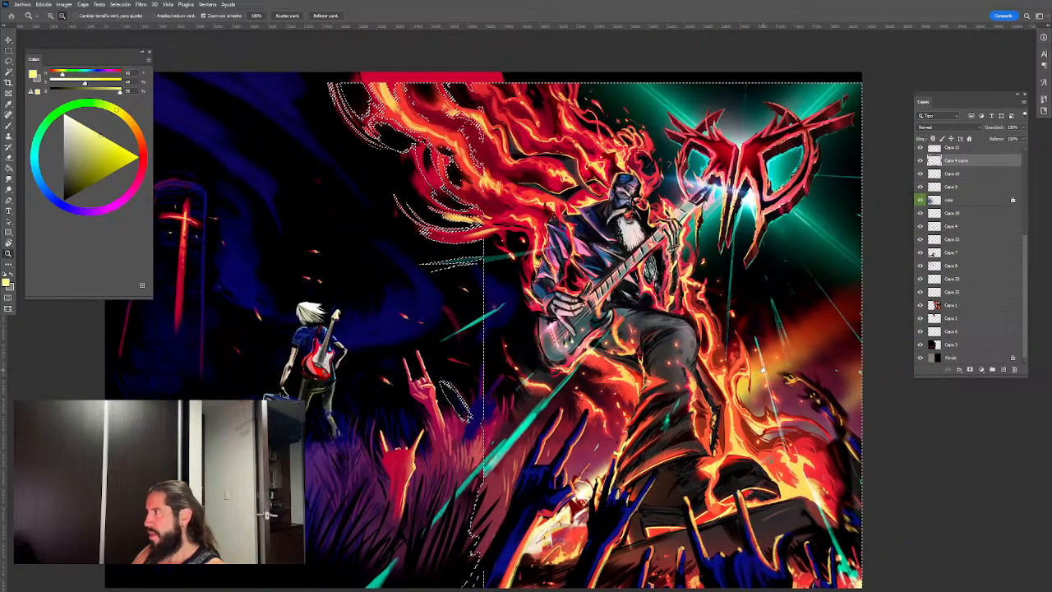
key("f")
key("f")
left_click_drag(474, 188, 377, 228)
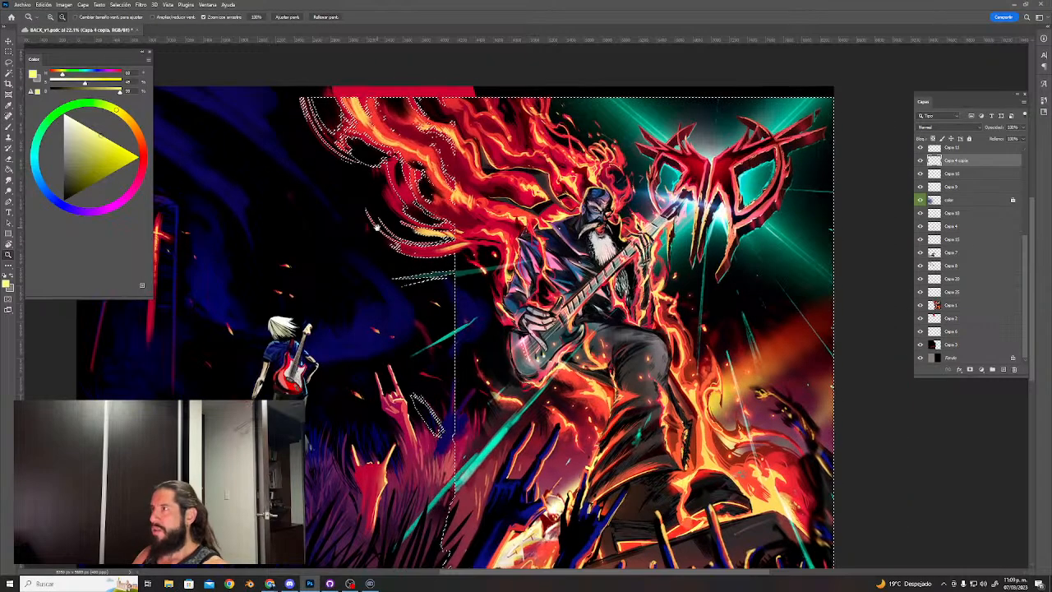
Open COVER_v1.psdc and paste a copy of its complete artwork into the BACK_v1 document as a new layer.
left_click(22, 4)
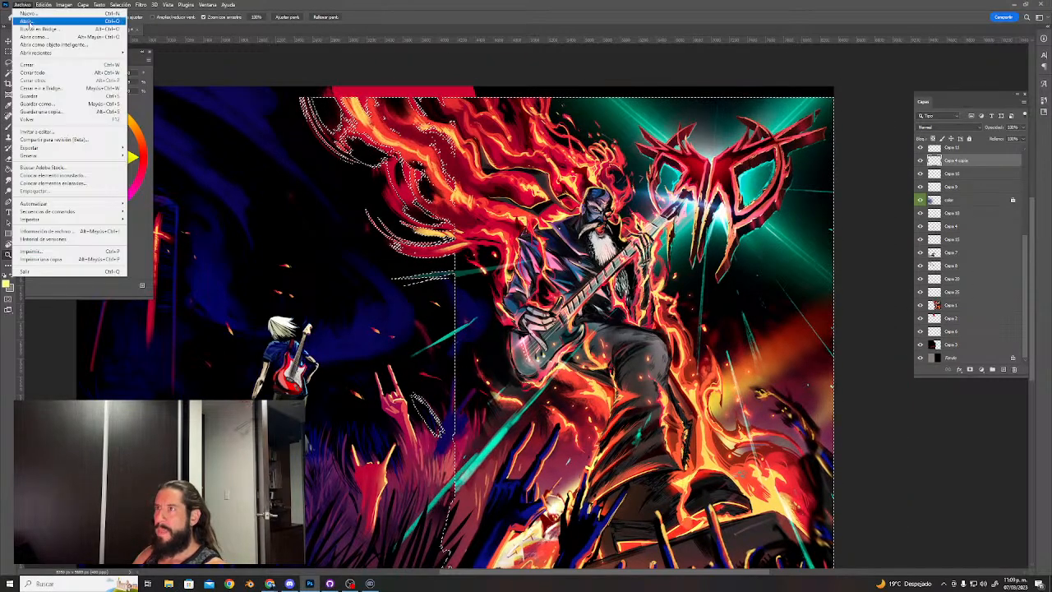
mouse_move(54, 53)
left_click(176, 67)
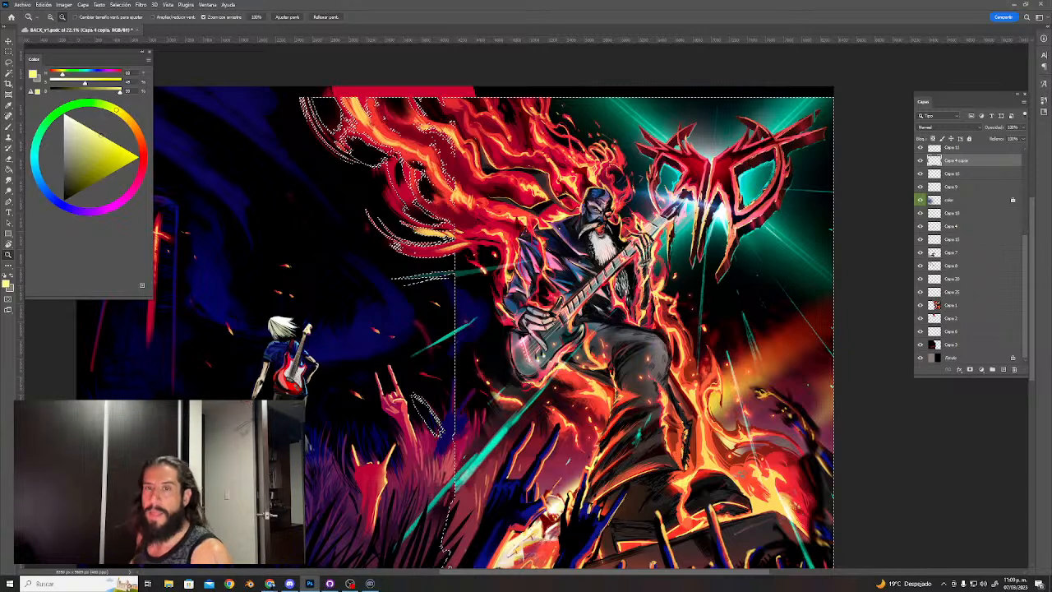
key("Return")
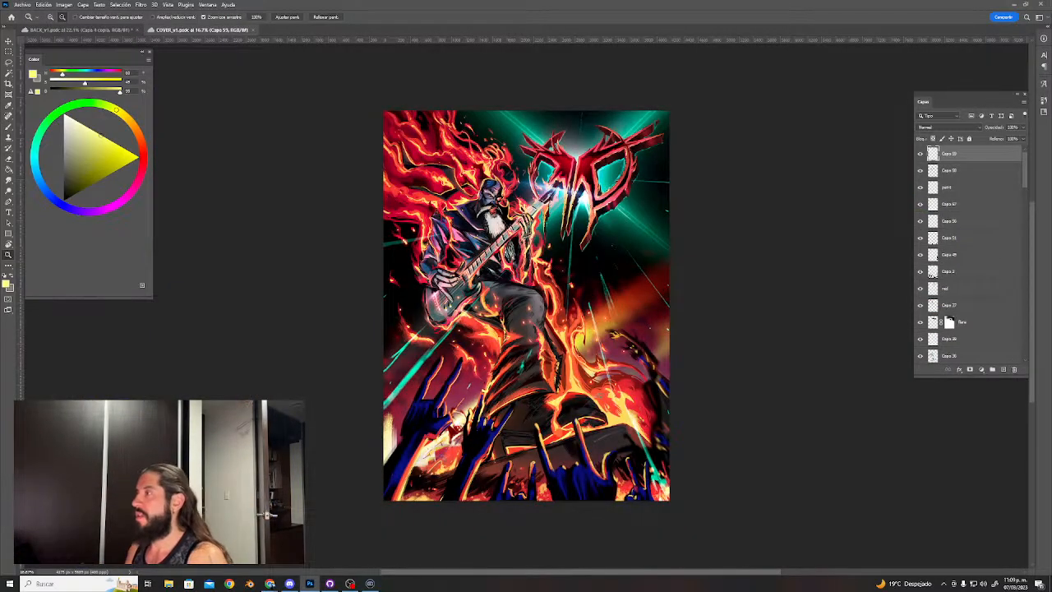
key("ctrl+a")
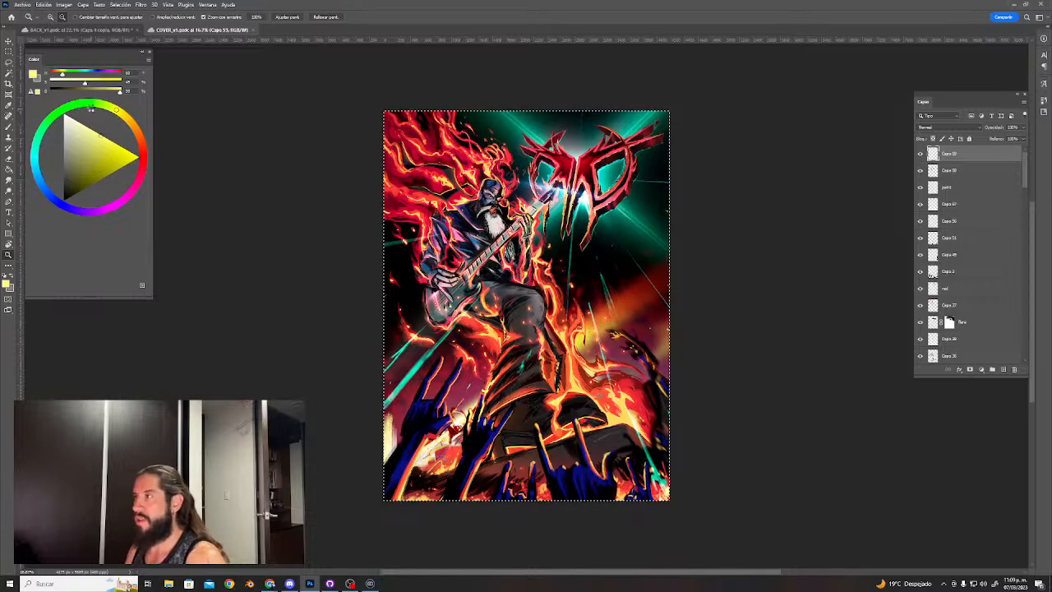
key("ctrl+w")
key("ctrl+v")
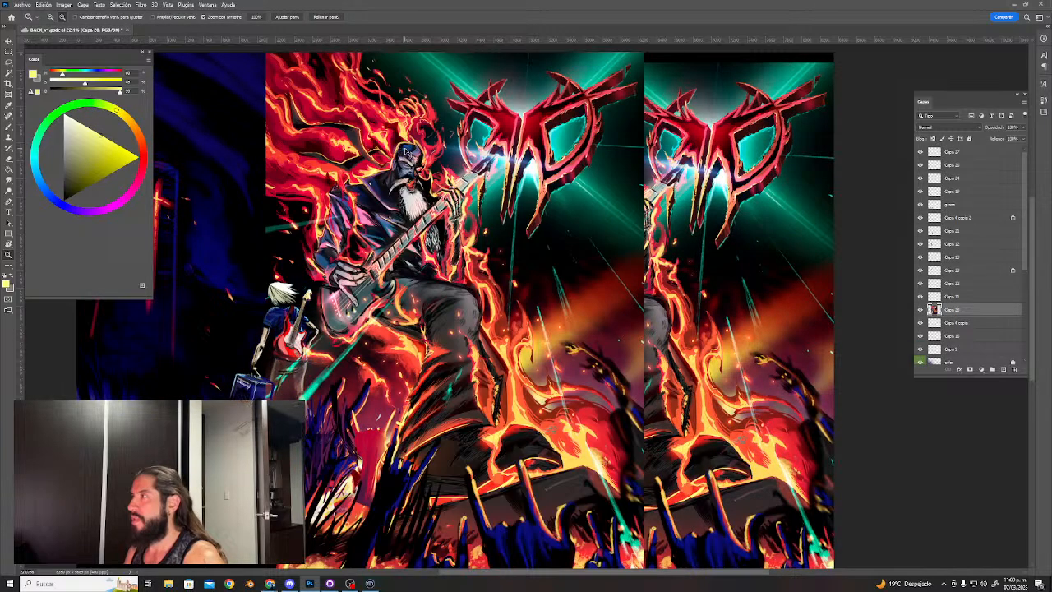
Delete the pasted cover artwork layer from the BACK_v1 composition.
scroll(642, 221, "down", 2)
left_click_drag(662, 258, 591, 276)
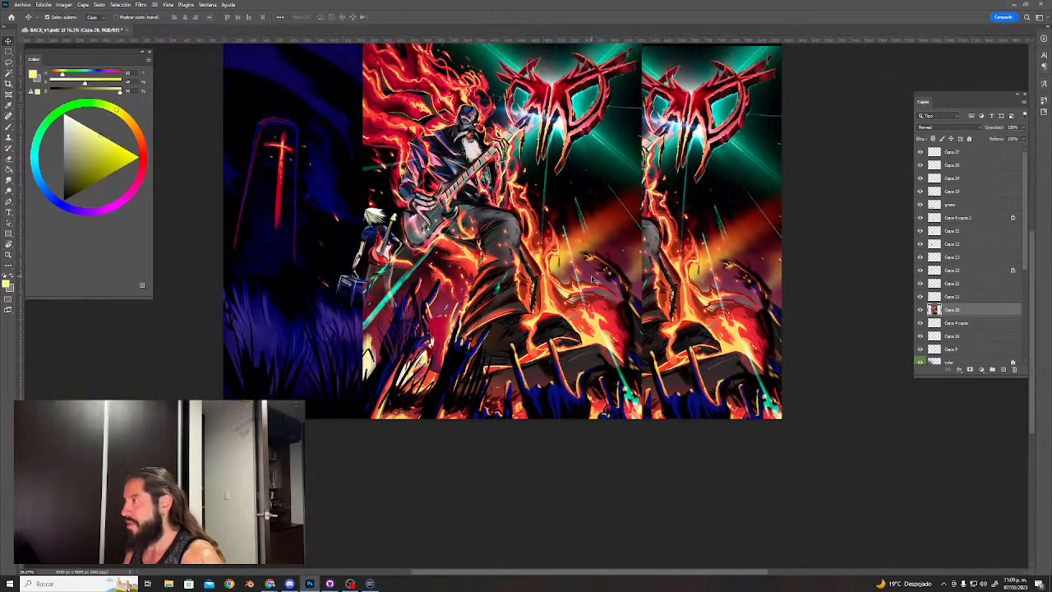
key("Delete")
Move the guitarist artwork on layer Capa 1 upward in small increments until it meets the canvas's upper edge.
left_click_drag(693, 295, 700, 288)
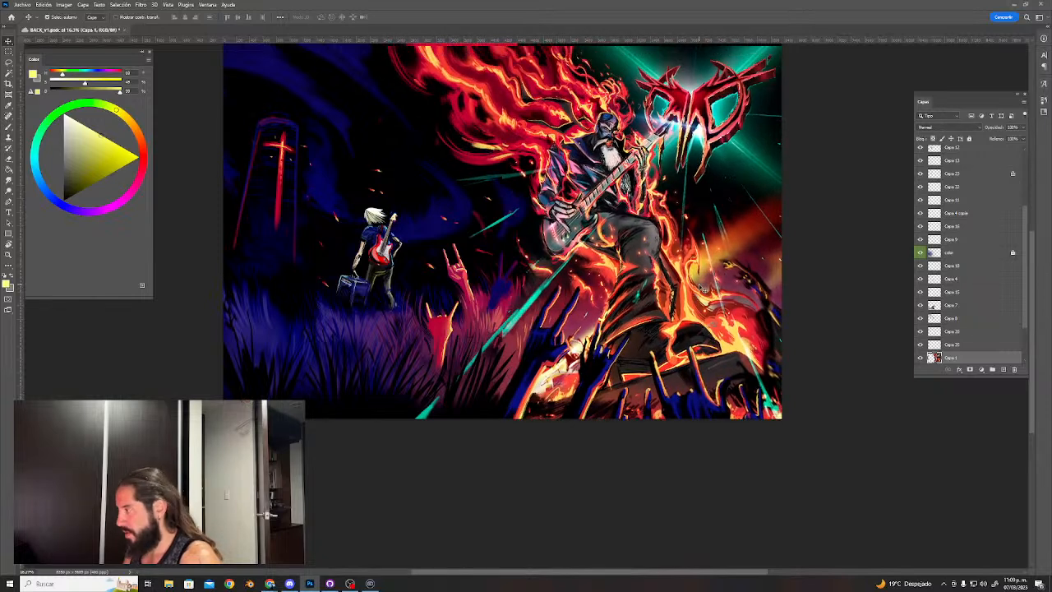
key("shift+Up")
key("shift+Up")
key("shift+Up")
key("shift+Up")
key("shift+Up")
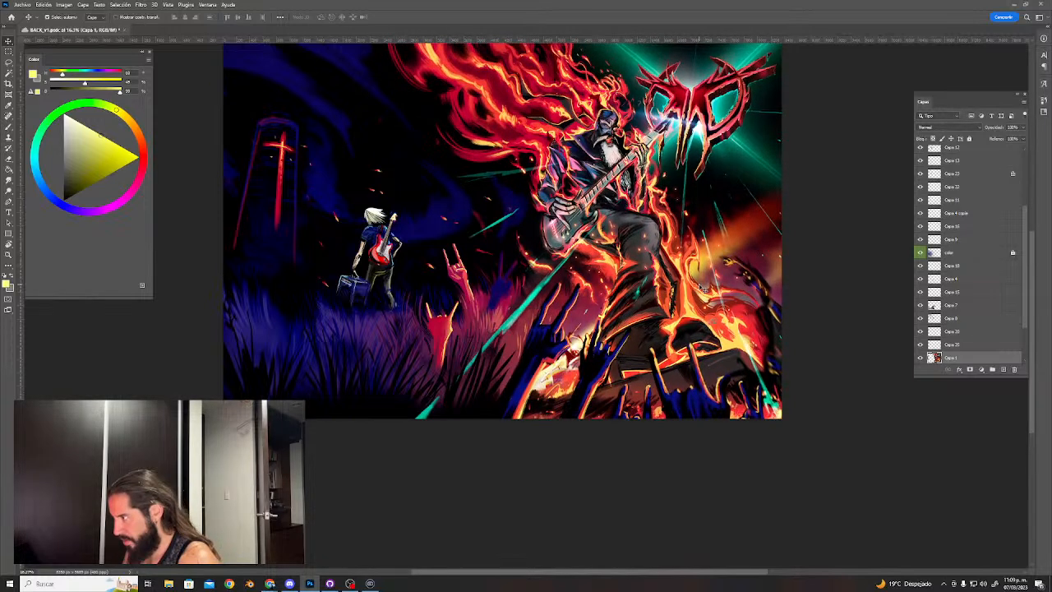
key("shift+Up")
key("shift+Up")
key("shift+Up")
key("shift+Up")
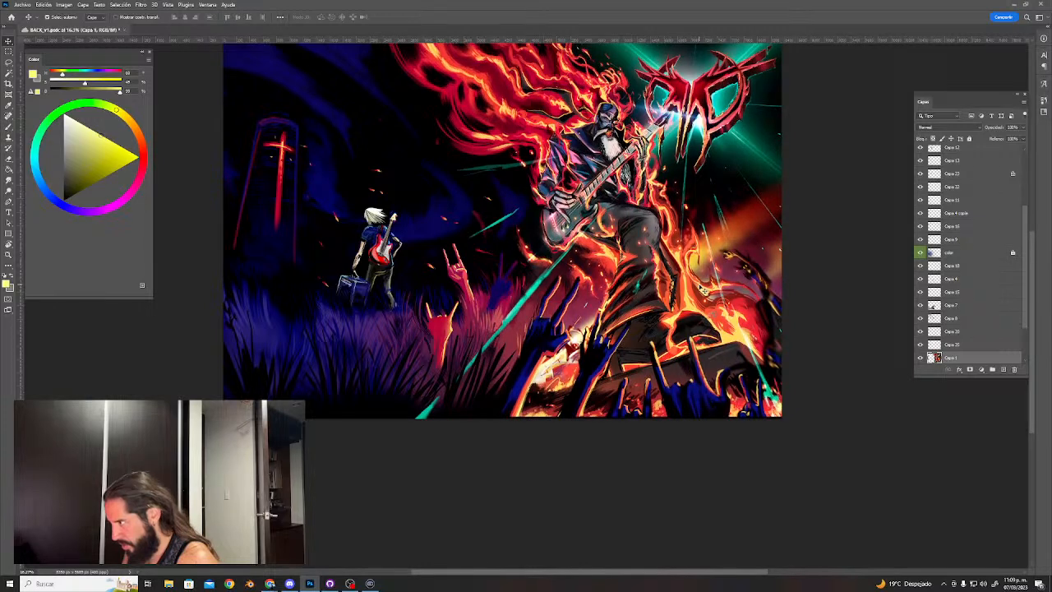
key("shift+Up")
key("shift+Up")
key("shift+Up")
key("shift+Up")
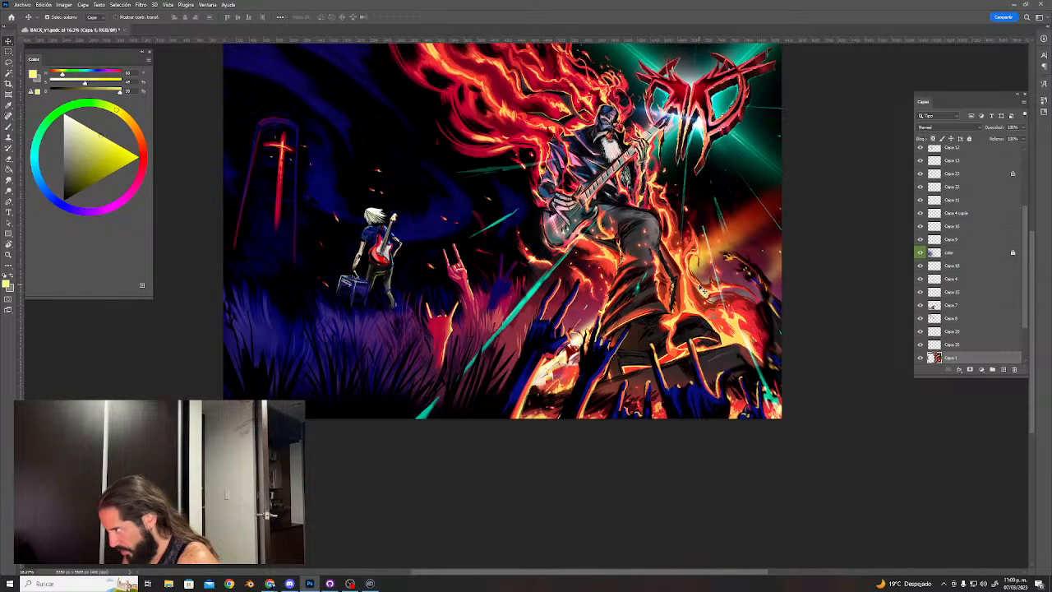
key("shift+Up")
key("shift+Up")
key("shift+Up")
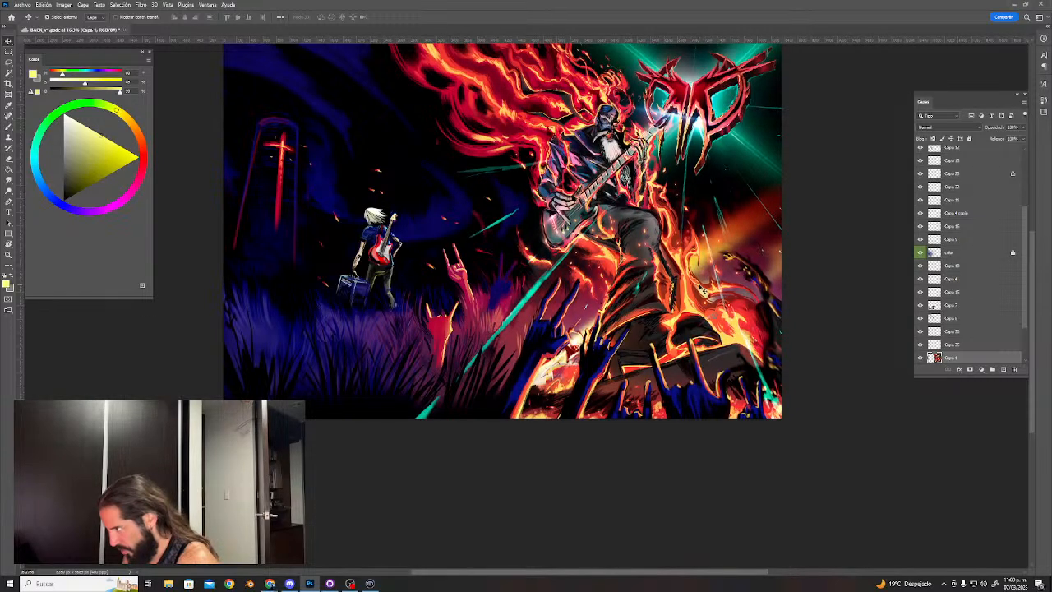
key("shift+Up")
key("shift+Up")
Try shifting the guitarist artwork on Capa 1 by hand, and undo the move.
left_click_drag(646, 201, 625, 293)
key("z")
key("v")
left_click_drag(687, 192, 714, 202)
key("ctrl+z")
Check the guitarist artwork against the canvas's upper edge above the logo, nudging it slightly down and back up.
key("z")
left_click_drag(682, 157, 737, 167)
key("v")
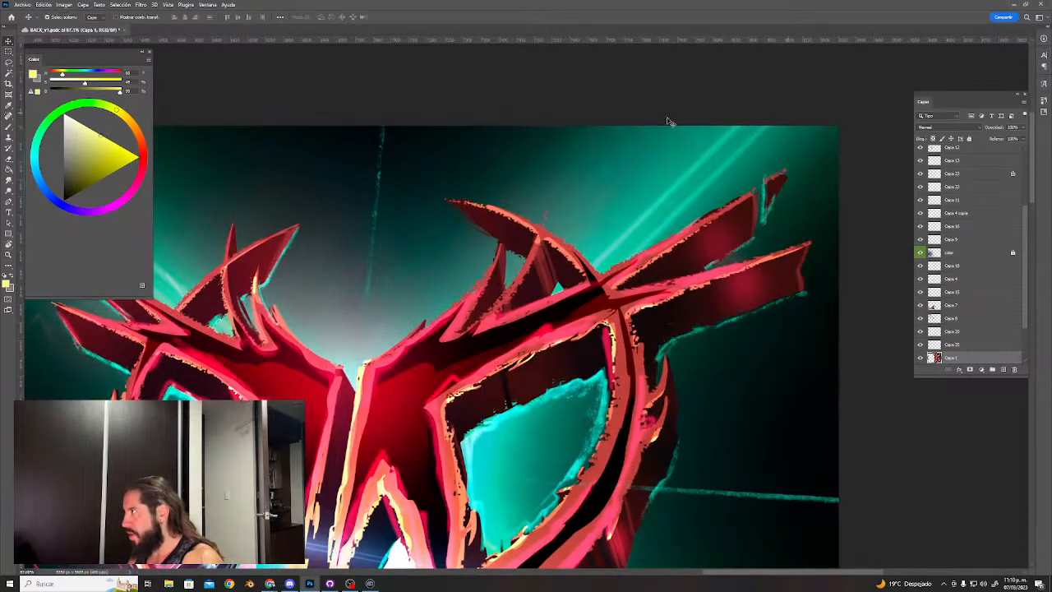
key("z")
left_click_drag(702, 125, 782, 155)
key("v")
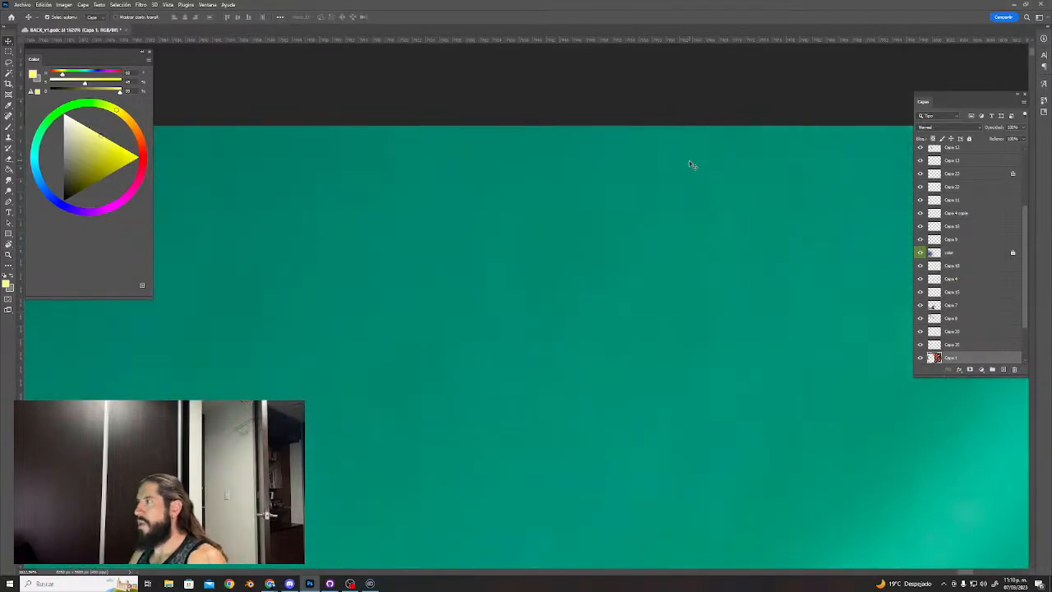
key("Down")
key("Down")
key("Up")
key("Up")
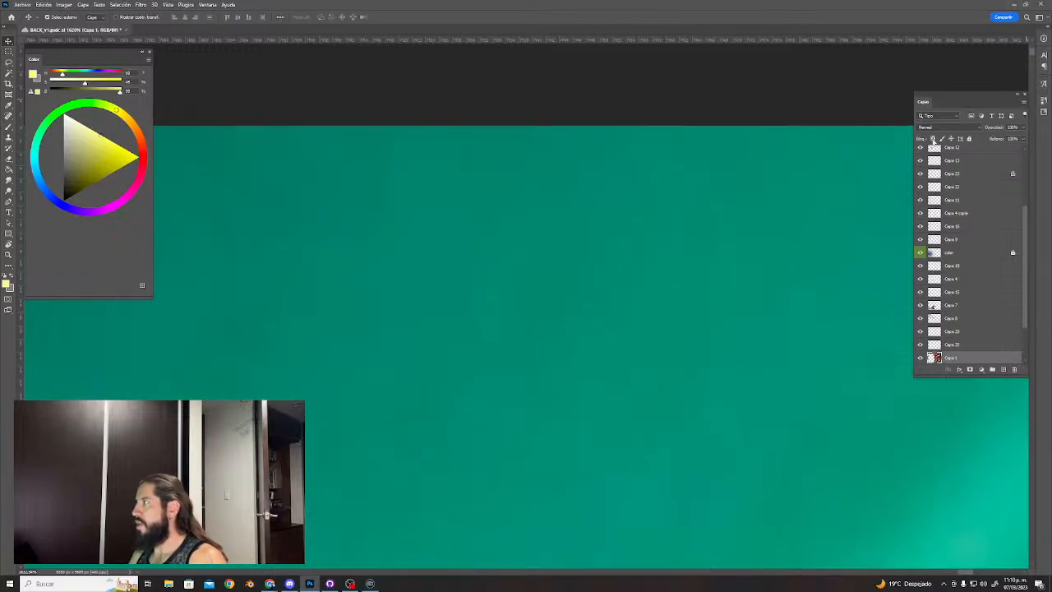
Lock layer Capa 1 completely.
key("z")
left_click_drag(624, 190, 555, 165)
left_click_drag(511, 203, 526, 205)
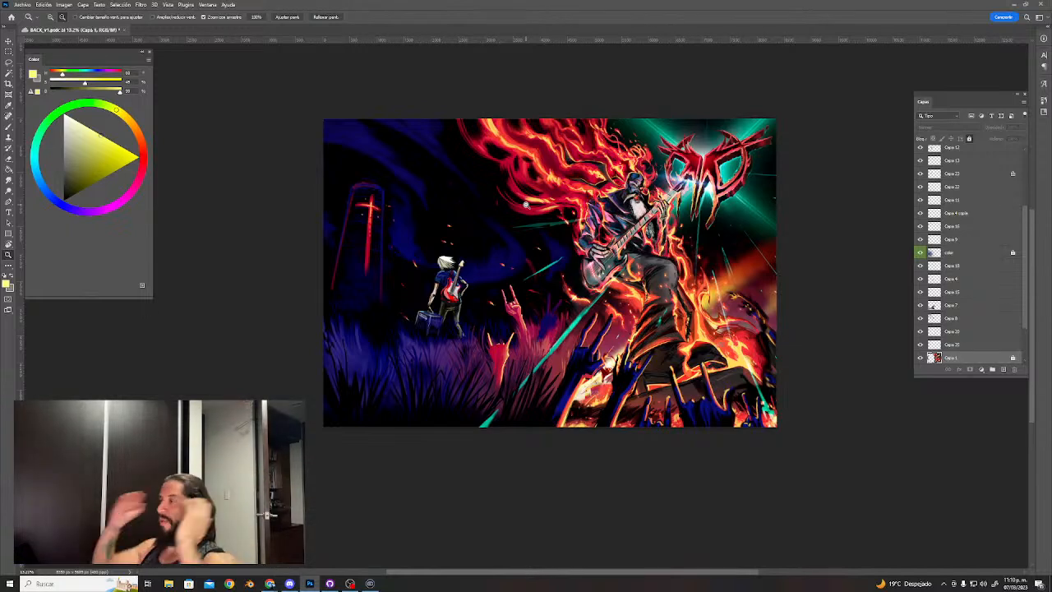
Review the composition in full-screen view and sample the dark red along the outline of the tower with the cross.
key("alt+Tab")
left_click(408, 227)
key("f")
key("f")
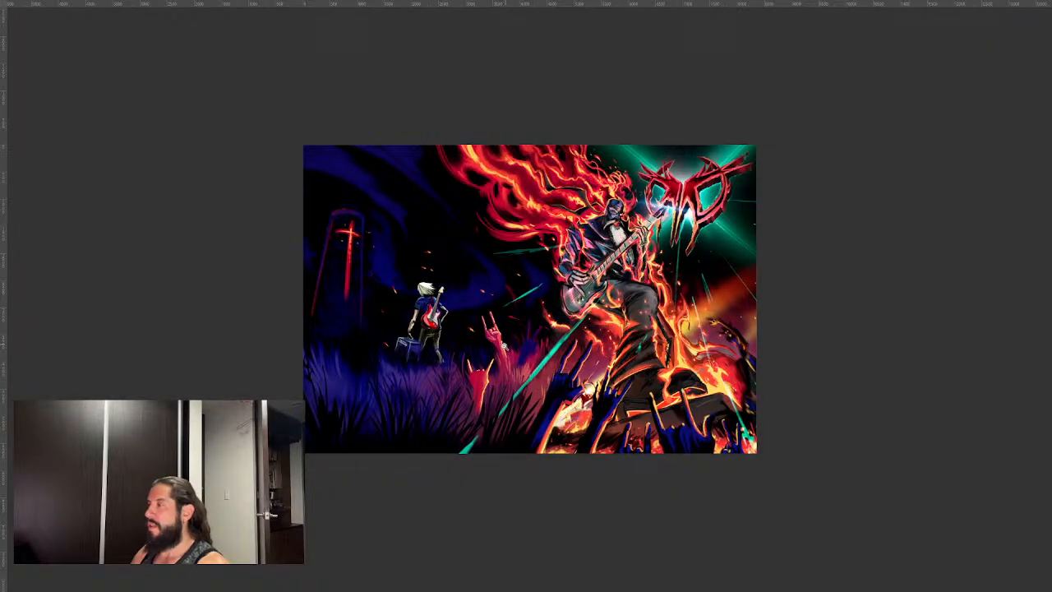
scroll(504, 346, "up", 5)
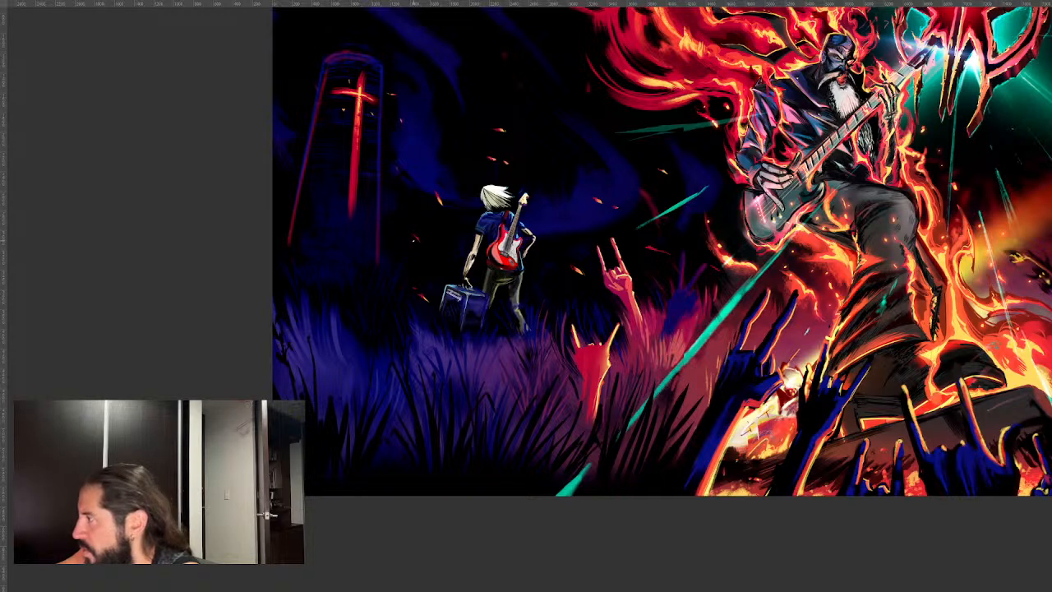
left_click(289, 231, "alt")
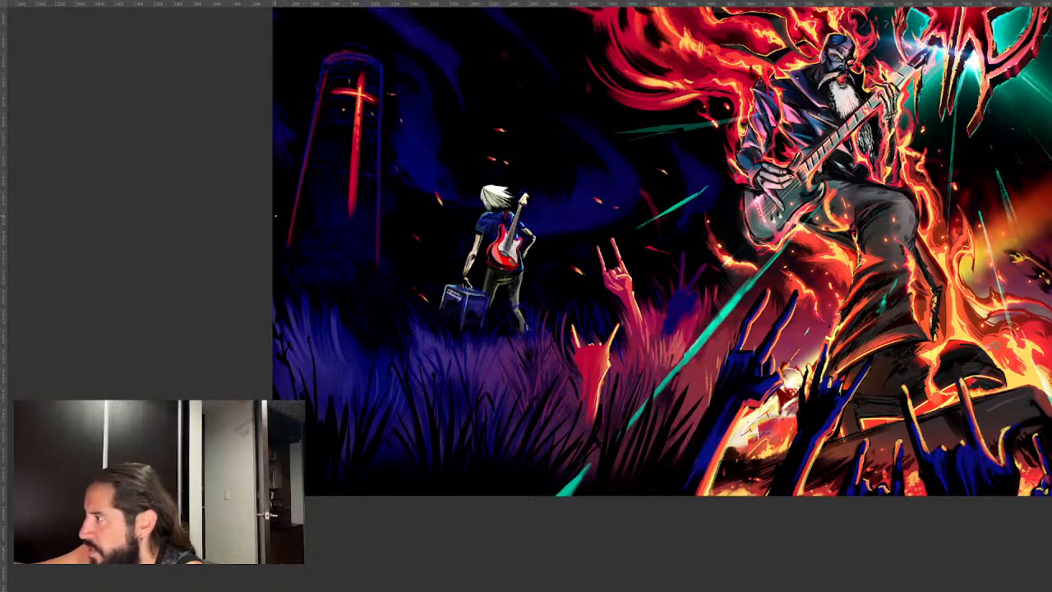
left_click(289, 239, "alt")
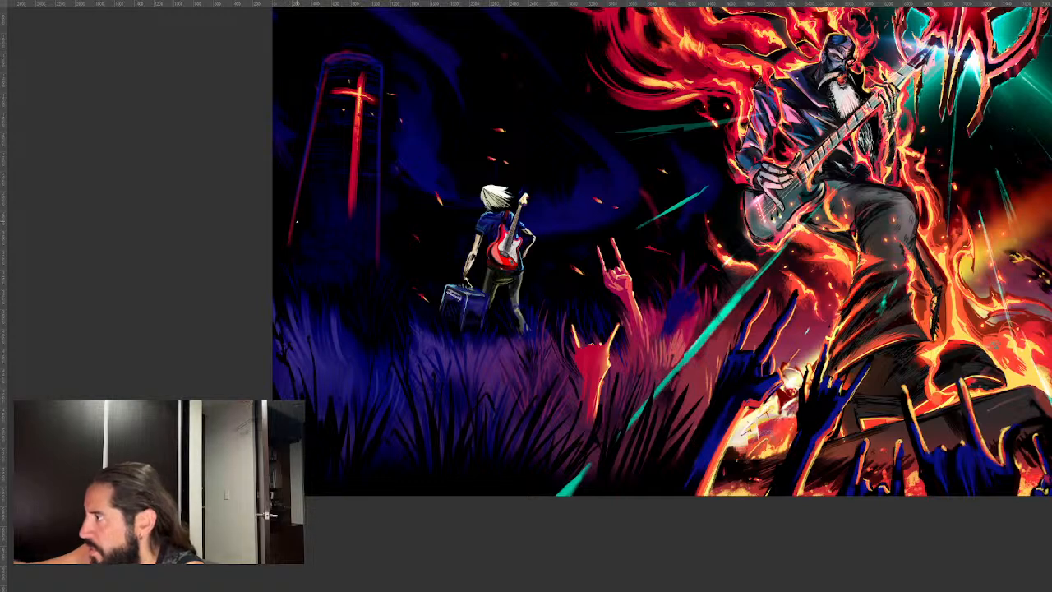
key("f")
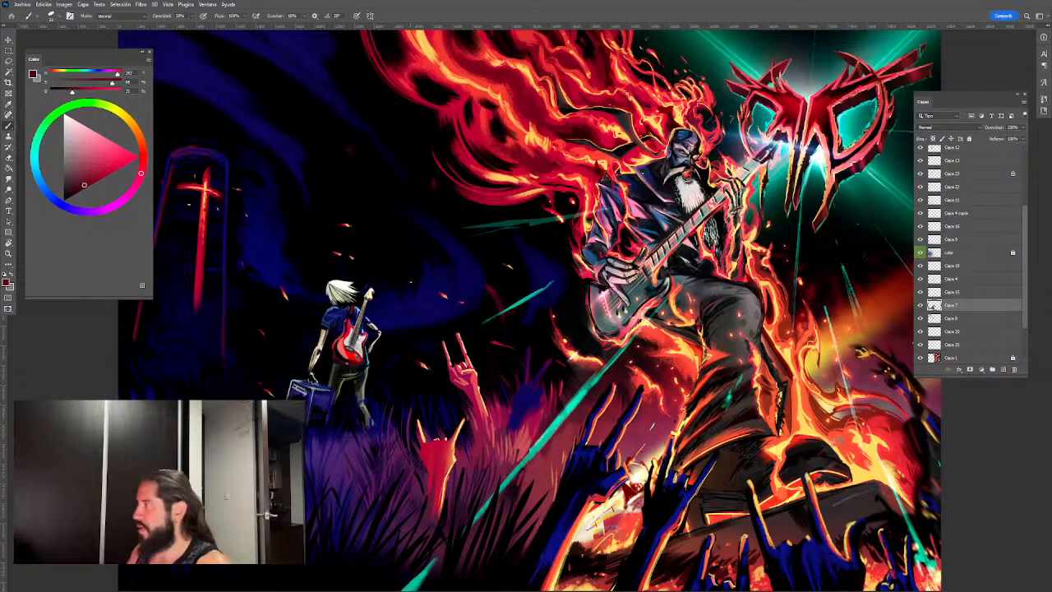
Create a new layer, place it directly above the grass layer and name it red grass.
left_click(971, 241)
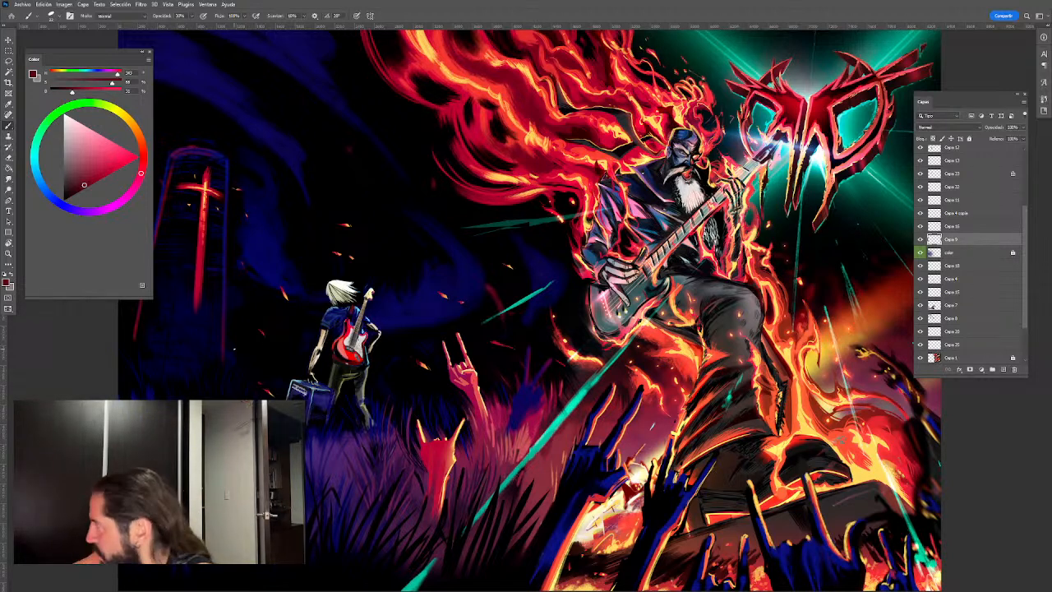
key("ctrl+shift+n")
key("Return")
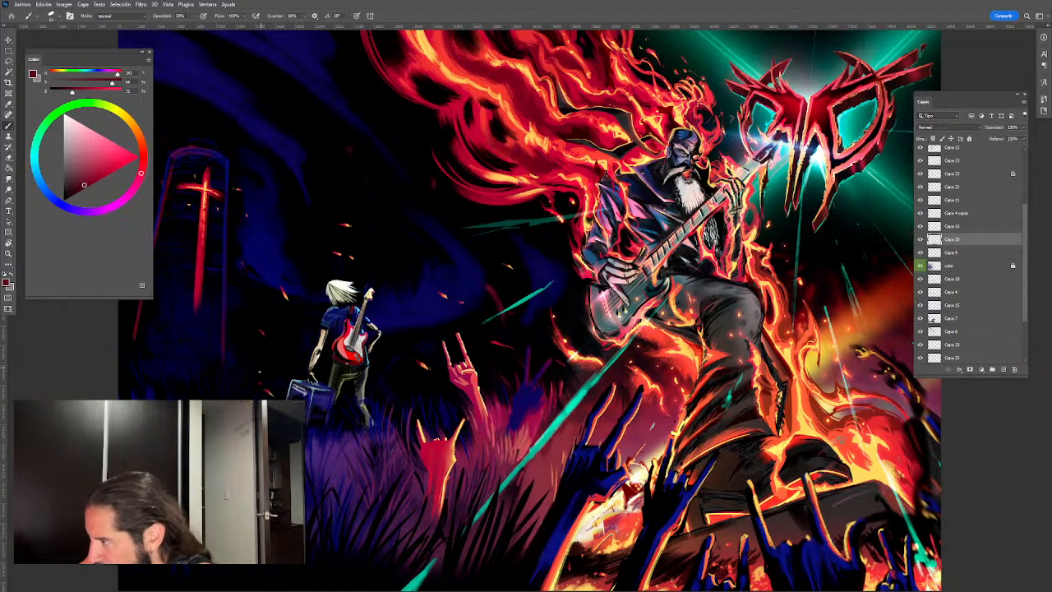
left_click_drag(978, 239, 975, 146)
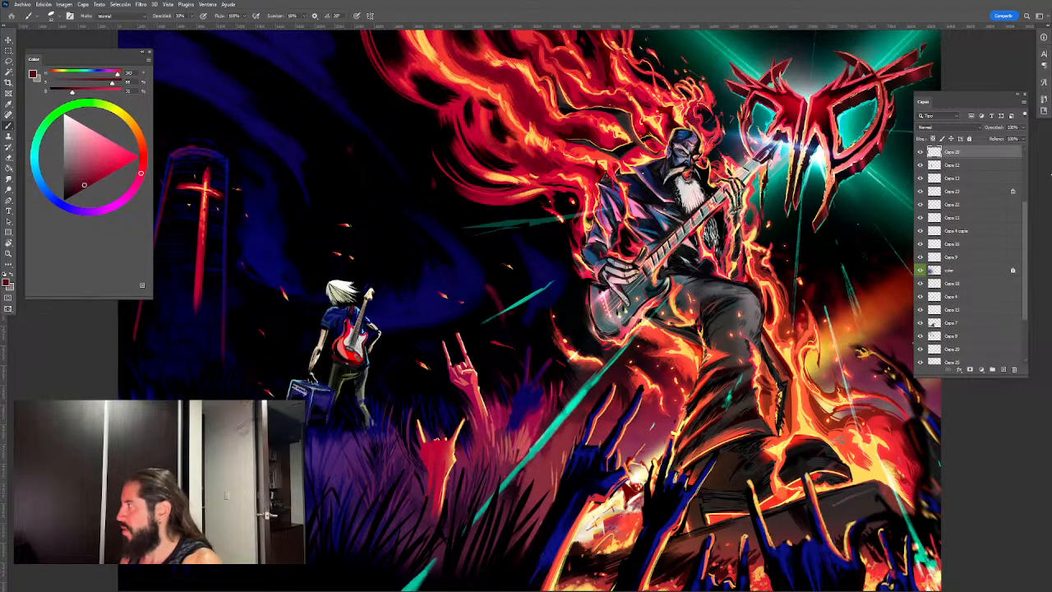
scroll(1008, 194, "up", 1)
left_click_drag(993, 206, 979, 161)
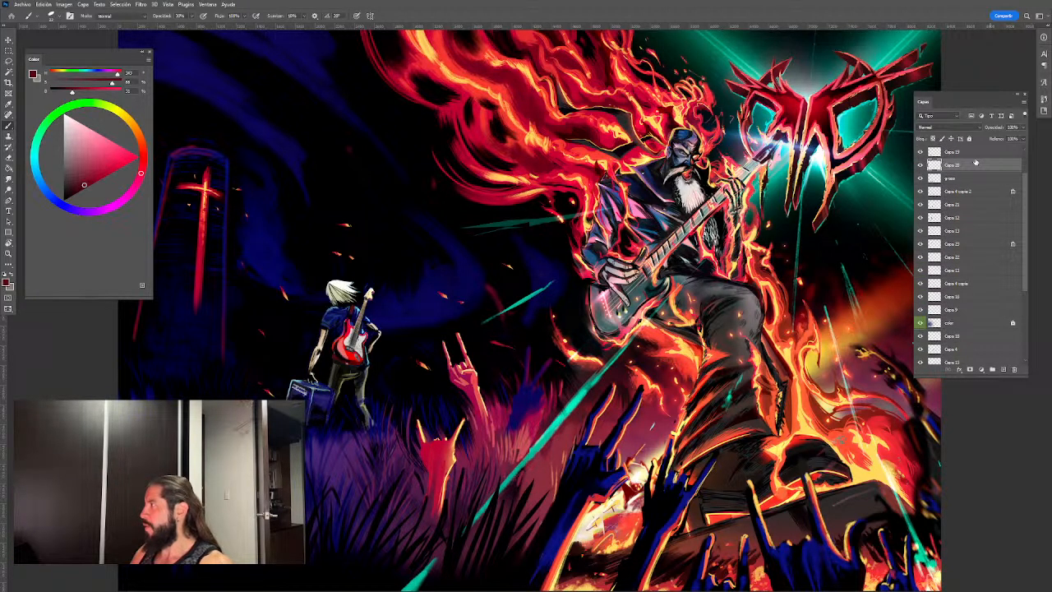
double_click(950, 165)
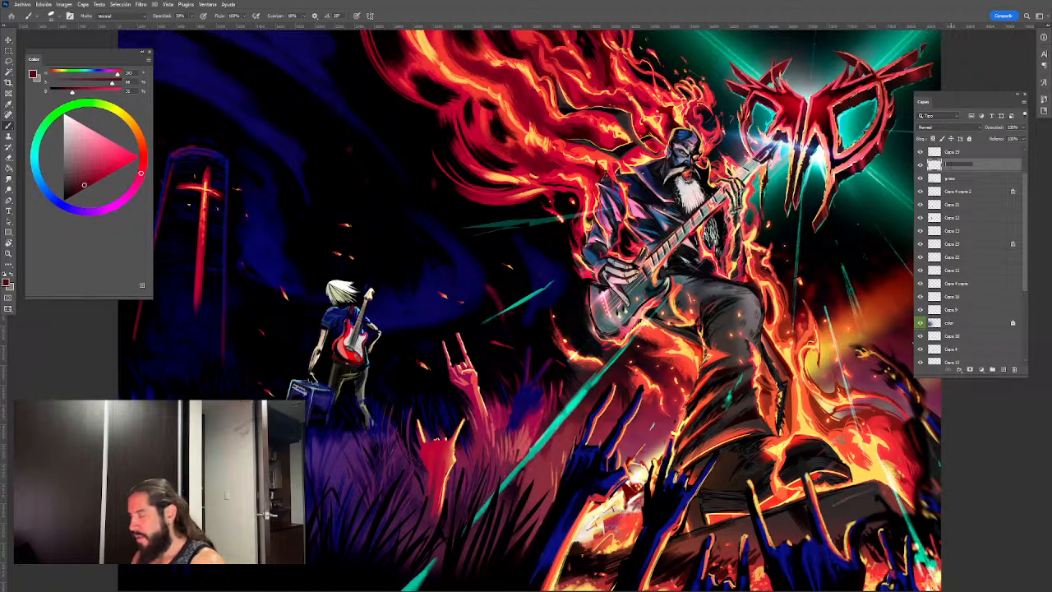
key("Return")
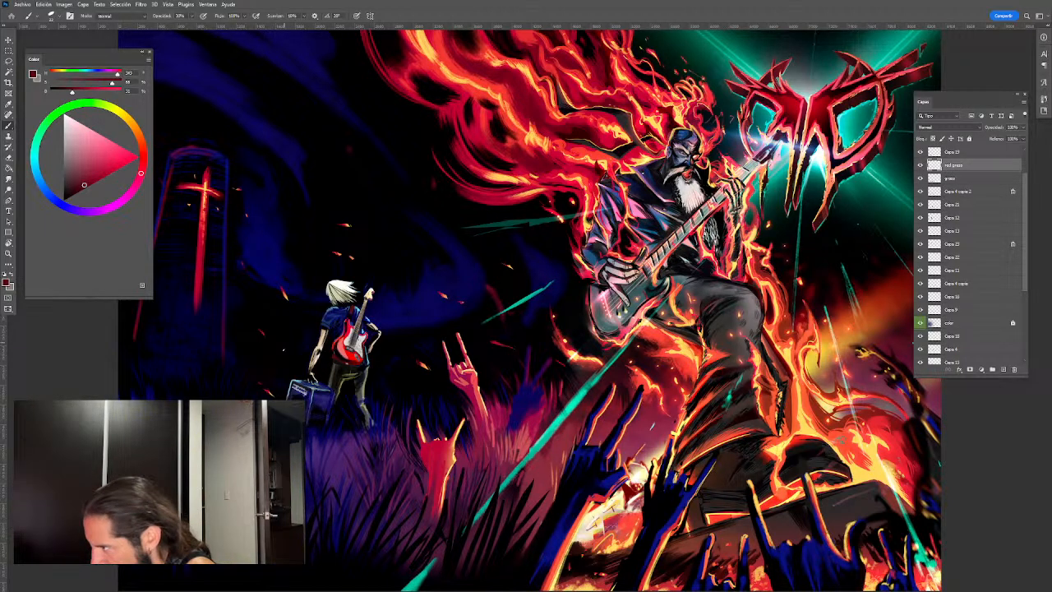
Pick a brighter crimson and paint reddish grass blades around the tower's base and behind the boy.
left_click_drag(207, 287, 326, 248)
left_click(96, 172)
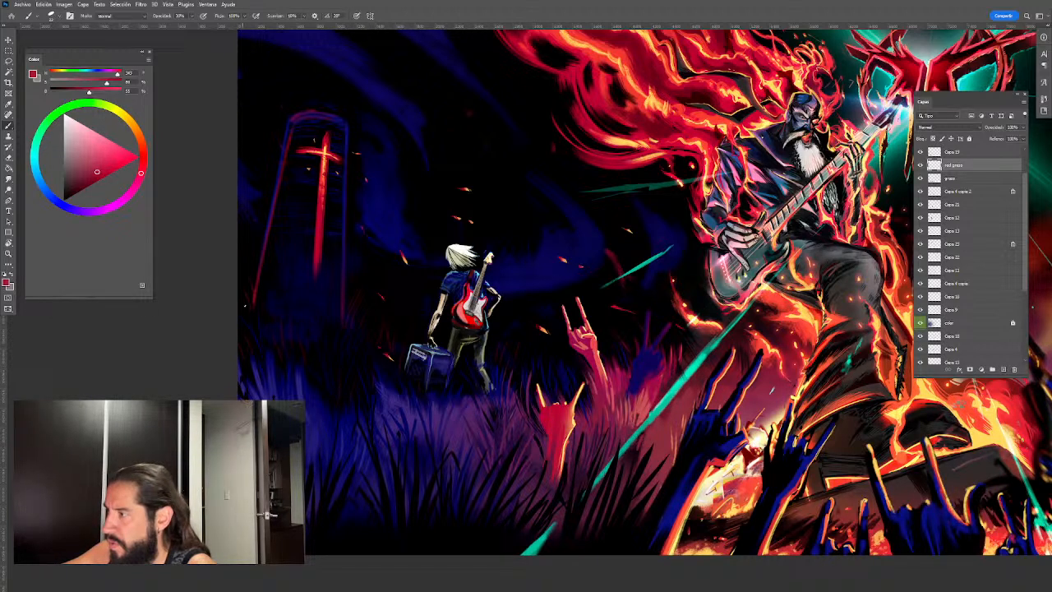
left_click_drag(355, 315, 401, 333)
Capture a screen snip of the painting in full-screen view.
key("z")
key("f")
key("f")
key("f")
mouse_move(350, 294)
left_mouse_down()
mouse_move(382, 280)
mouse_move(359, 285)
left_mouse_up()
key("super+shift+s")
left_click_drag(59, 11, 640, 577)
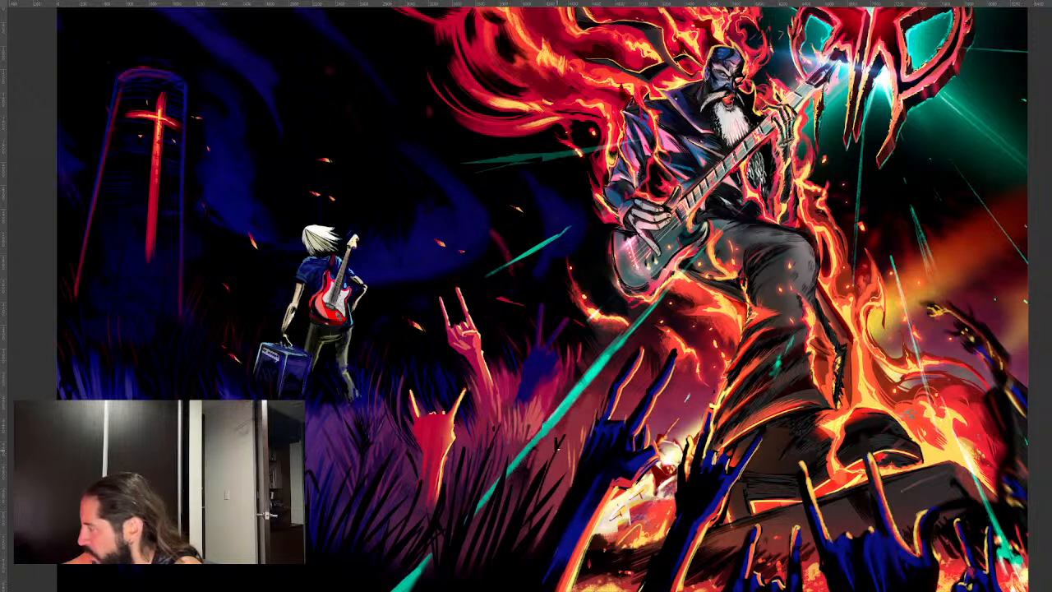
Paint small black seed heads on the tall grass stems around the red raised hands and in the foreground.
mouse_move(495, 439)
left_mouse_down()
mouse_move(493, 423)
mouse_move(509, 422)
mouse_move(501, 435)
mouse_move(496, 415)
left_mouse_up()
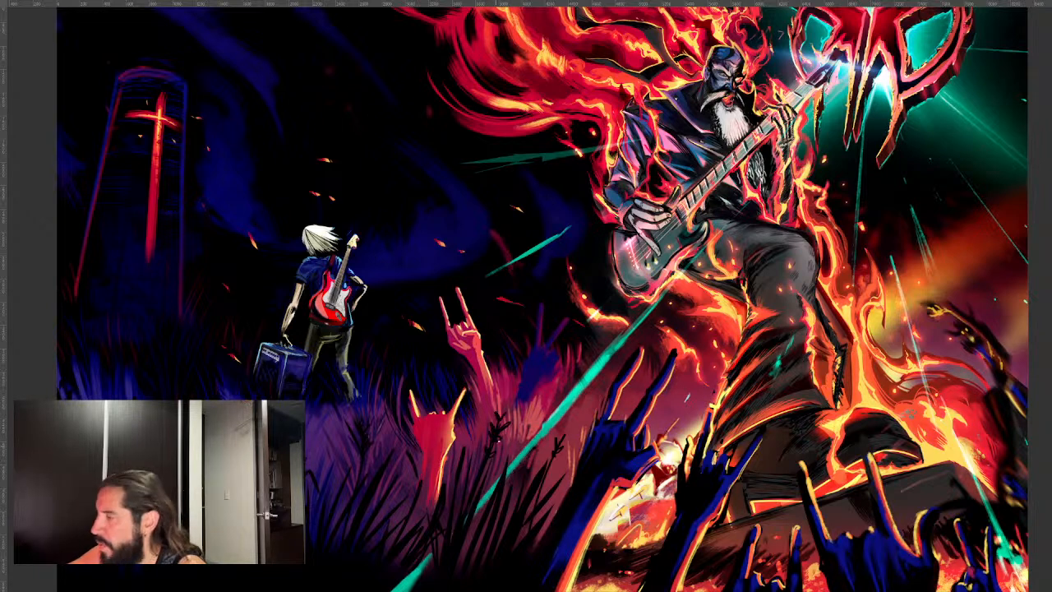
left_click_drag(509, 352, 502, 355)
left_click_drag(392, 351, 408, 351)
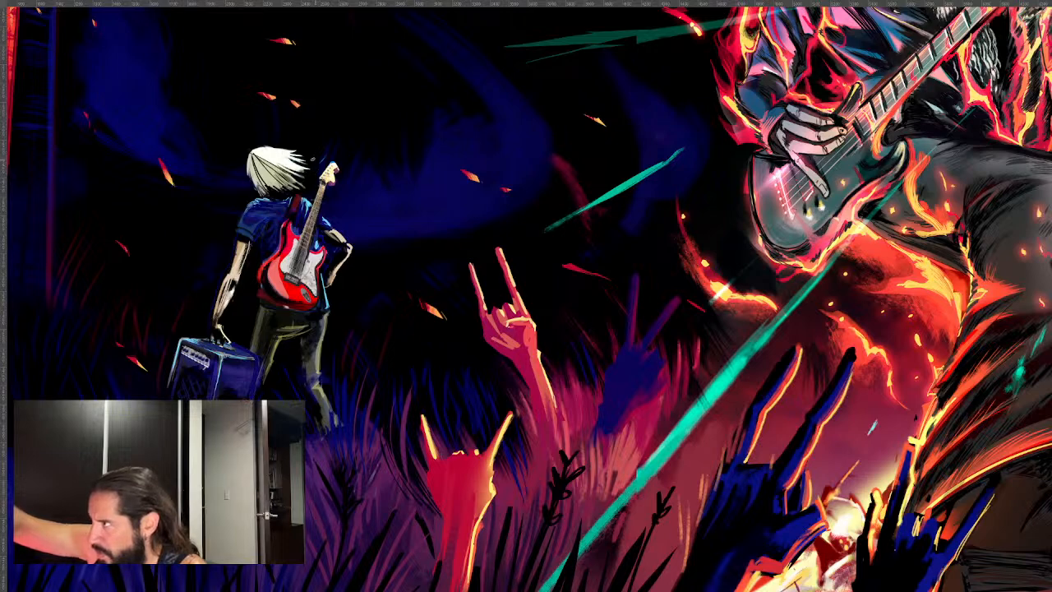
scroll(227, 109, "down", 3)
left_click_drag(287, 173, 327, 247)
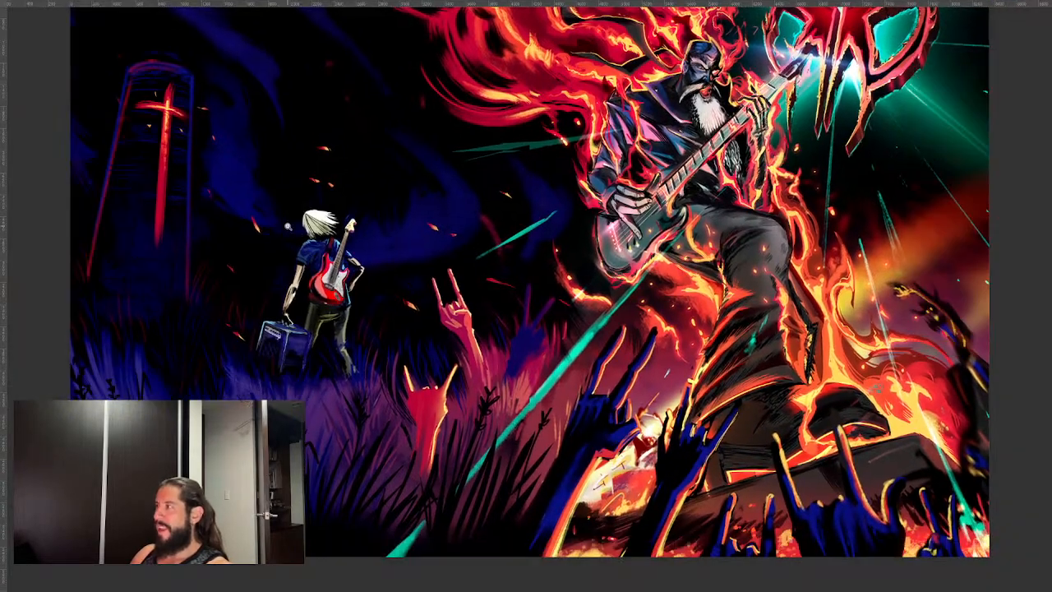
scroll(284, 234, "up", 2)
left_click_drag(313, 244, 480, 254)
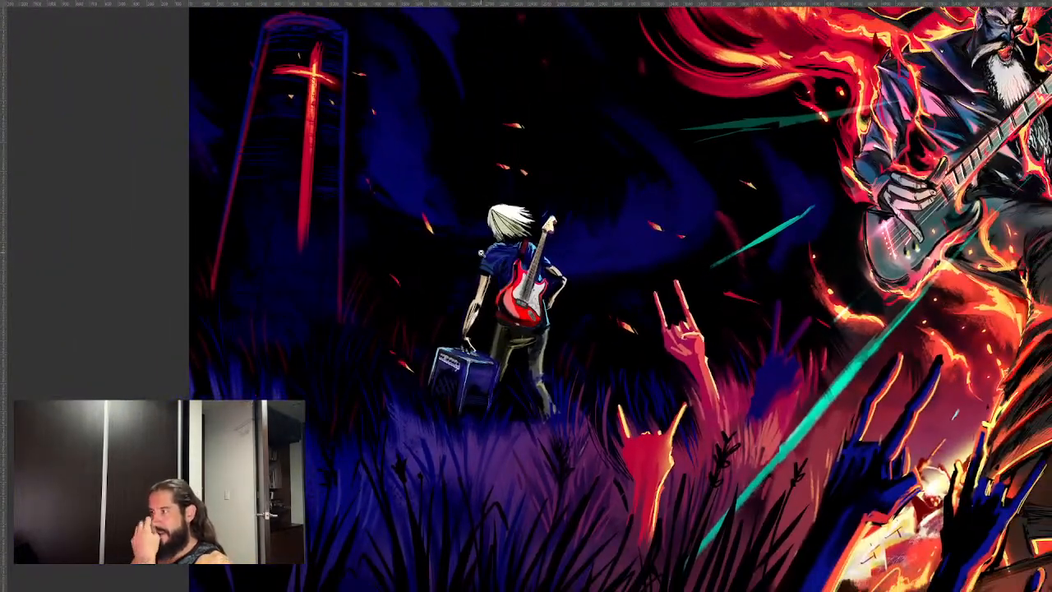
key("Tab")
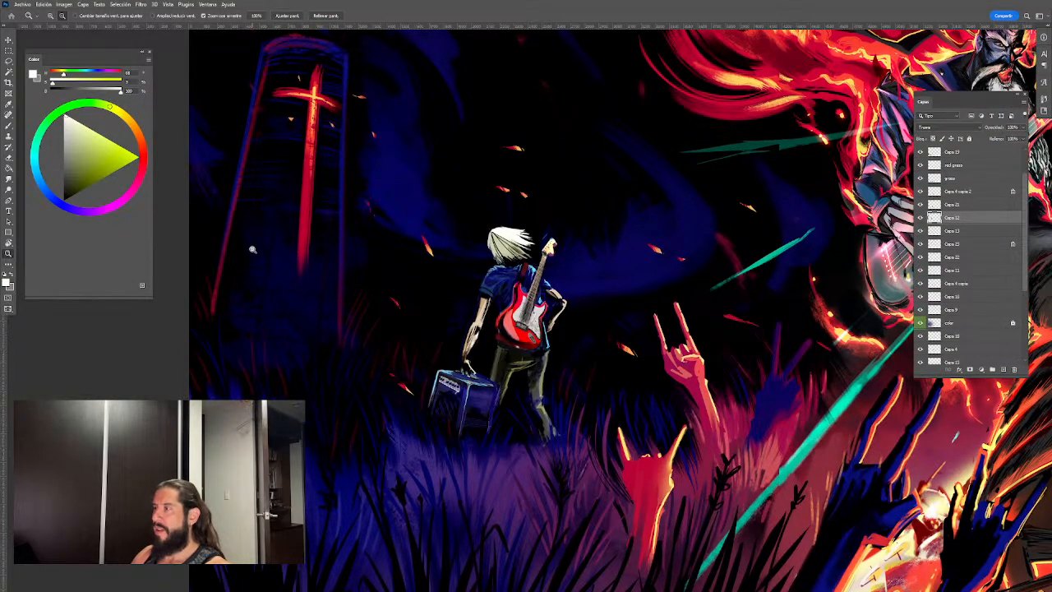
Switch to Discord and bring up the layouts channel of the TorchofRockandRoll server.
key("alt+Tab")
key("Tab")
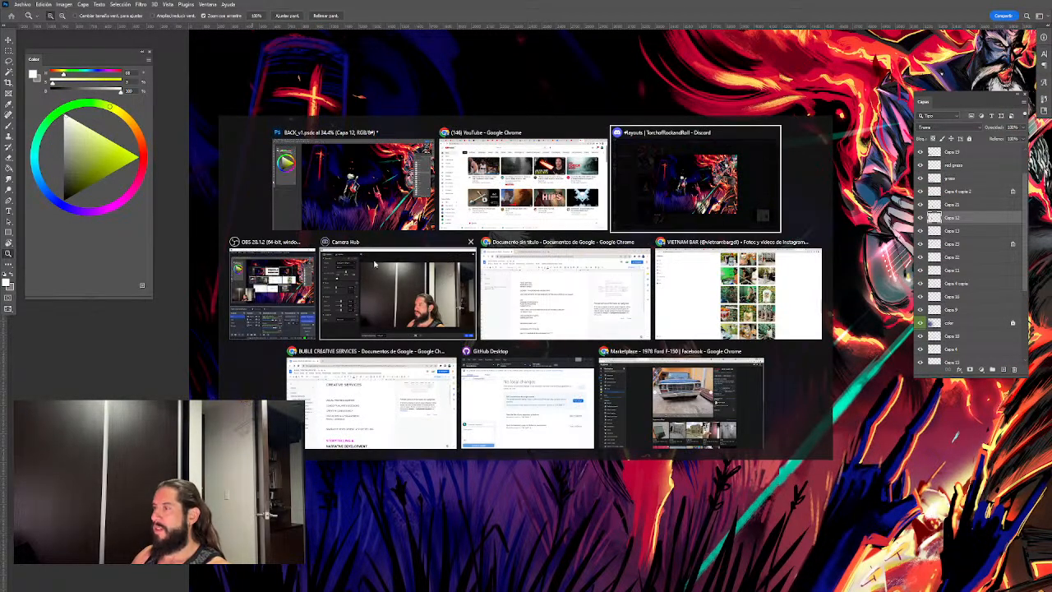
left_click(652, 191)
key("Escape")
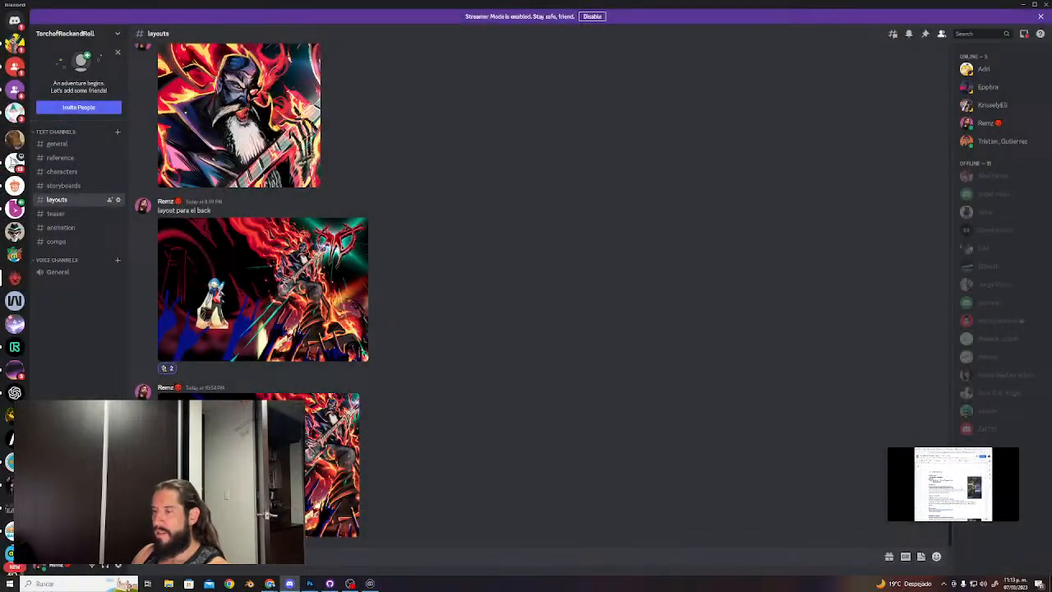
Start a screen share that streams the whole of Screen 1.
left_click(102, 545)
left_click(483, 245)
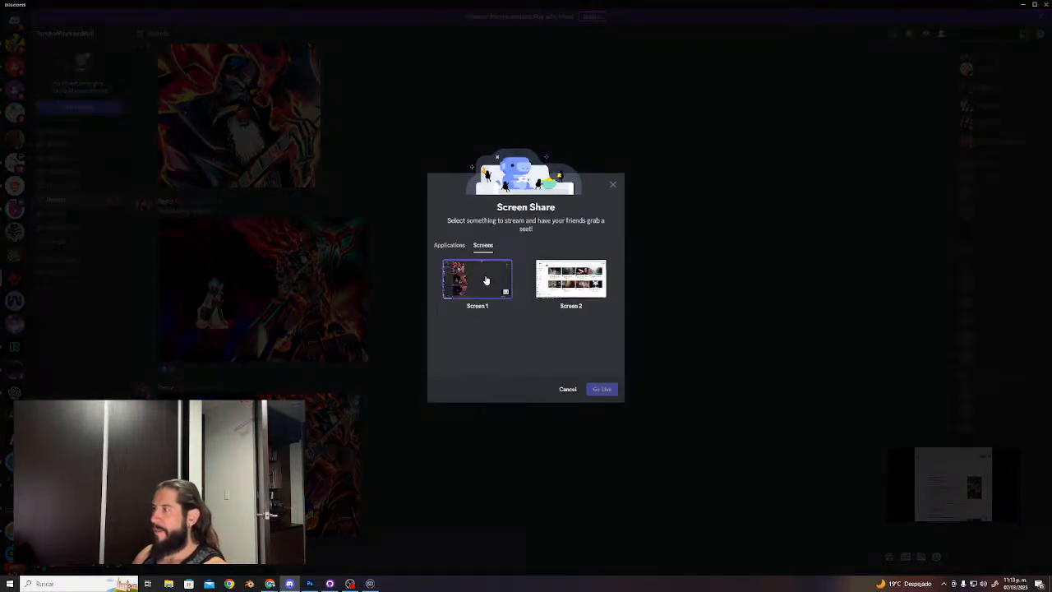
left_click(486, 279)
left_click(598, 409)
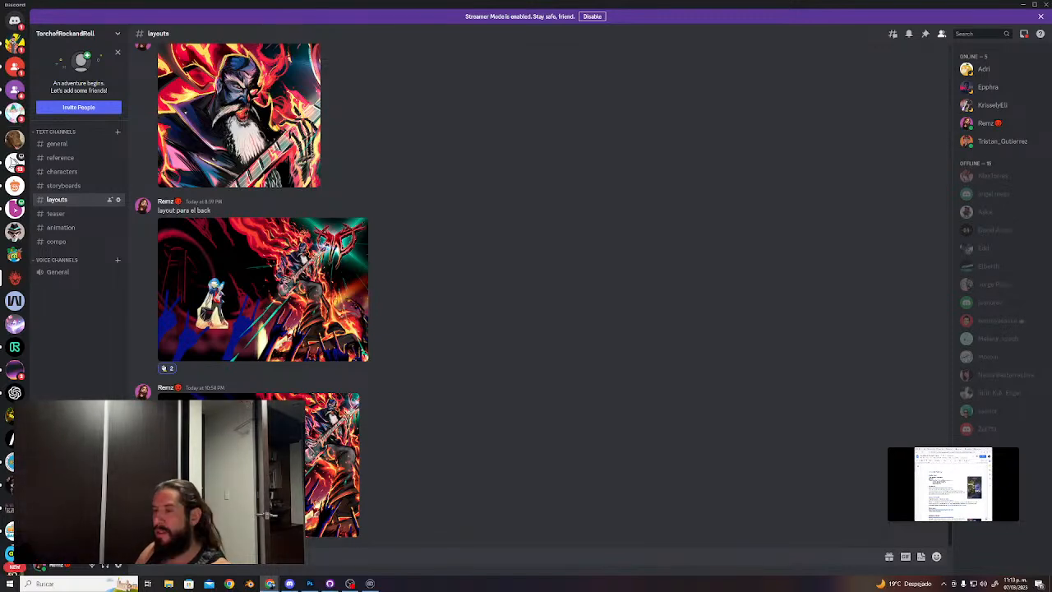
Switch to Photoshop and examine the full painting's composition on both sides of the central vertical guide.
key("alt+Tab")
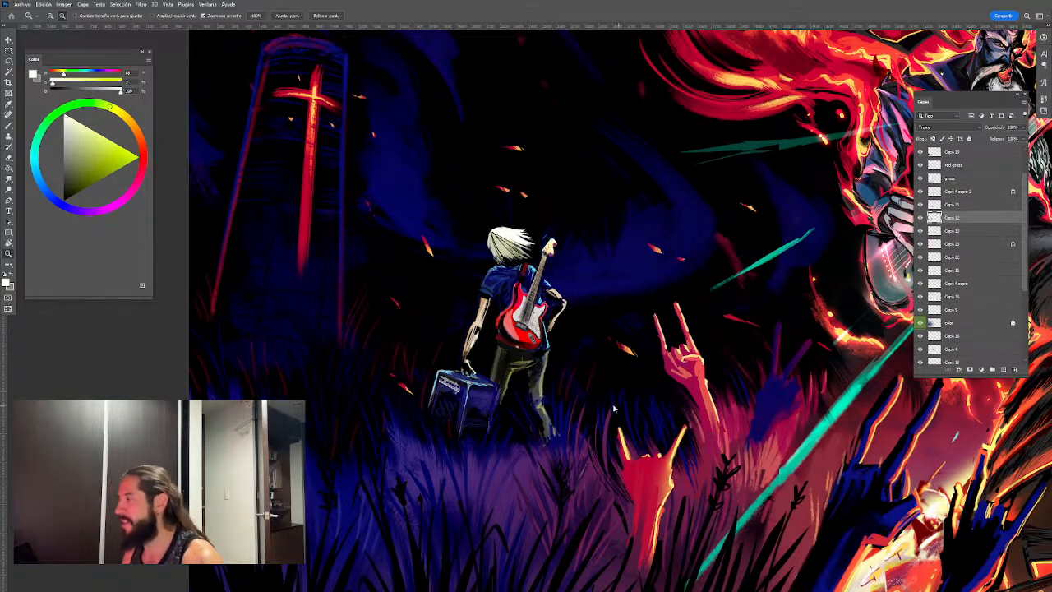
left_click_drag(618, 396, 550, 344)
left_click_drag(554, 345, 538, 369)
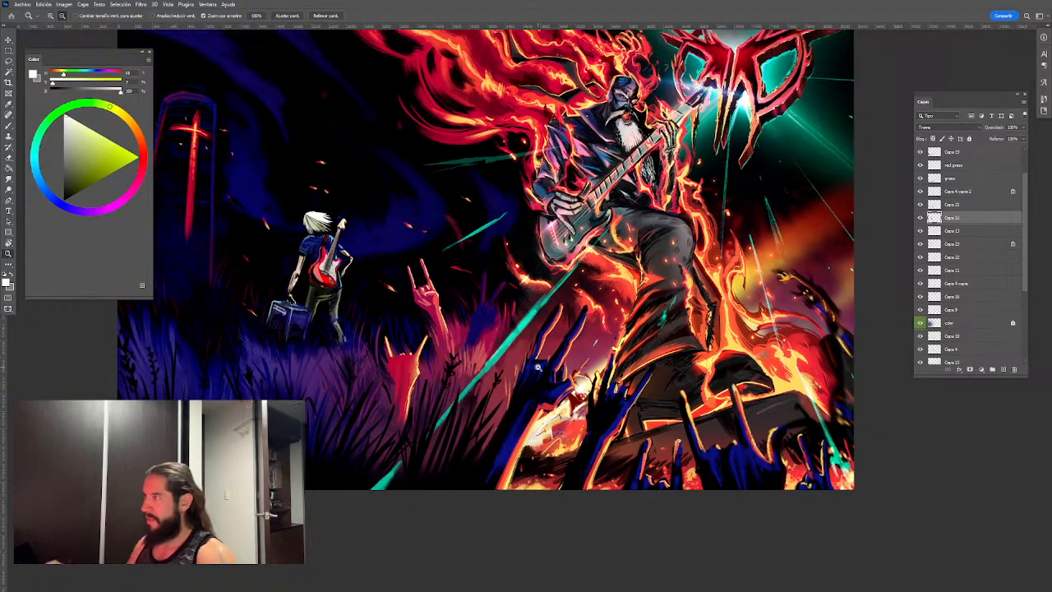
left_click_drag(584, 353, 567, 352)
key("v")
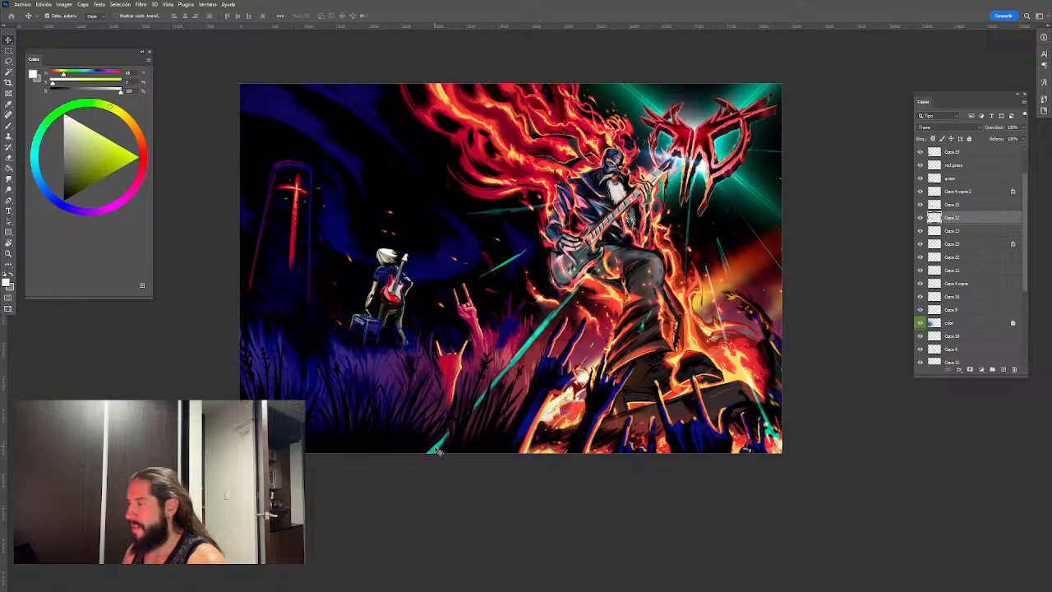
left_click(435, 449)
left_click_drag(603, 243, 540, 267)
key("z")
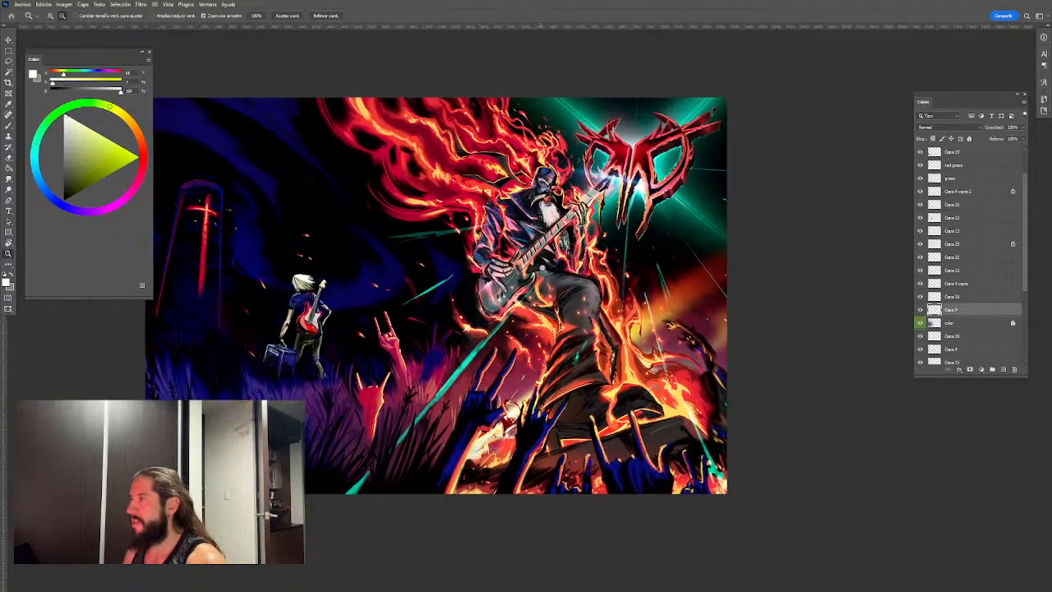
left_click(545, 271)
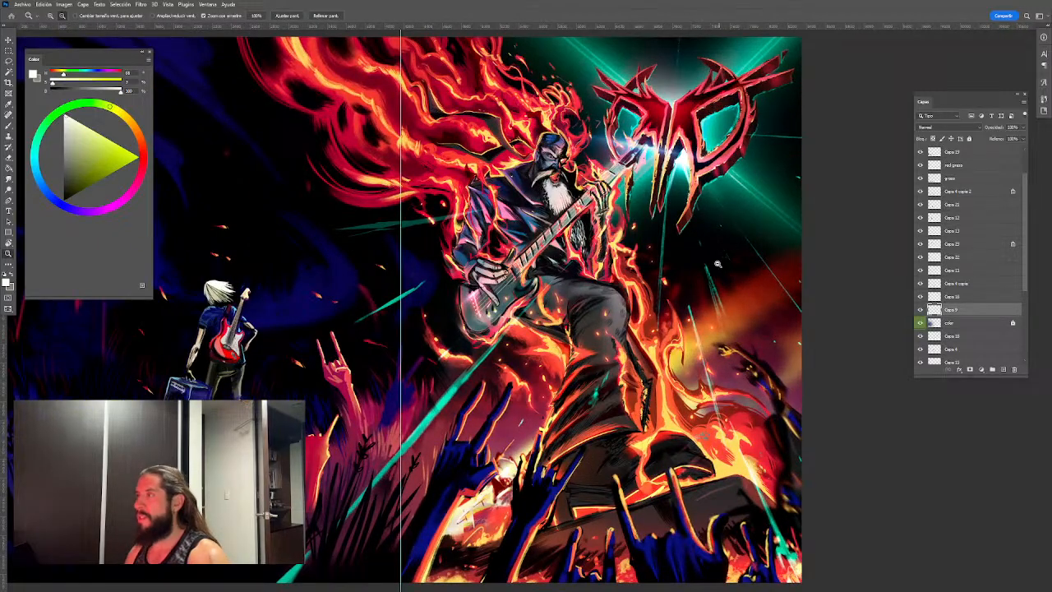
key("x")
mouse_move(721, 272)
left_mouse_down()
mouse_move(694, 273)
mouse_move(703, 274)
left_mouse_up()
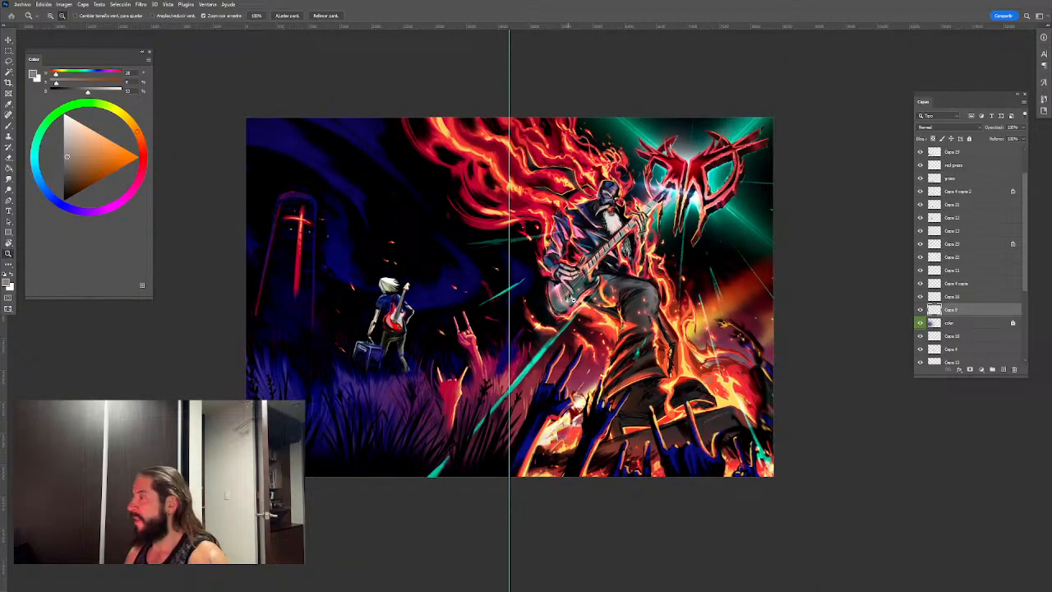
Marquee-select a narrow full-height strip along the central vertical guide, and clear the selection.
left_click(8, 51)
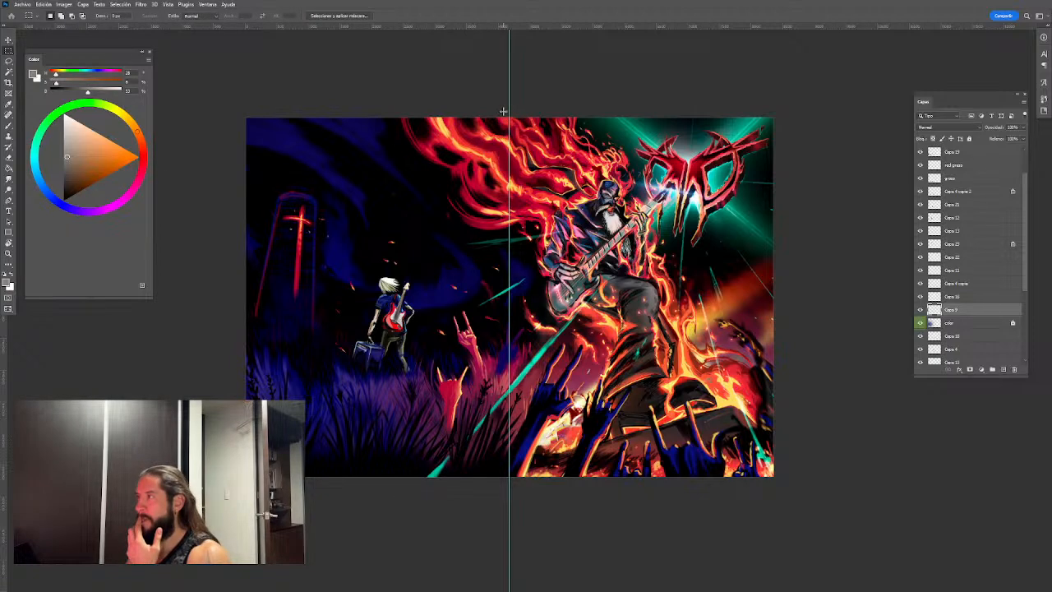
left_click_drag(504, 118, 511, 496)
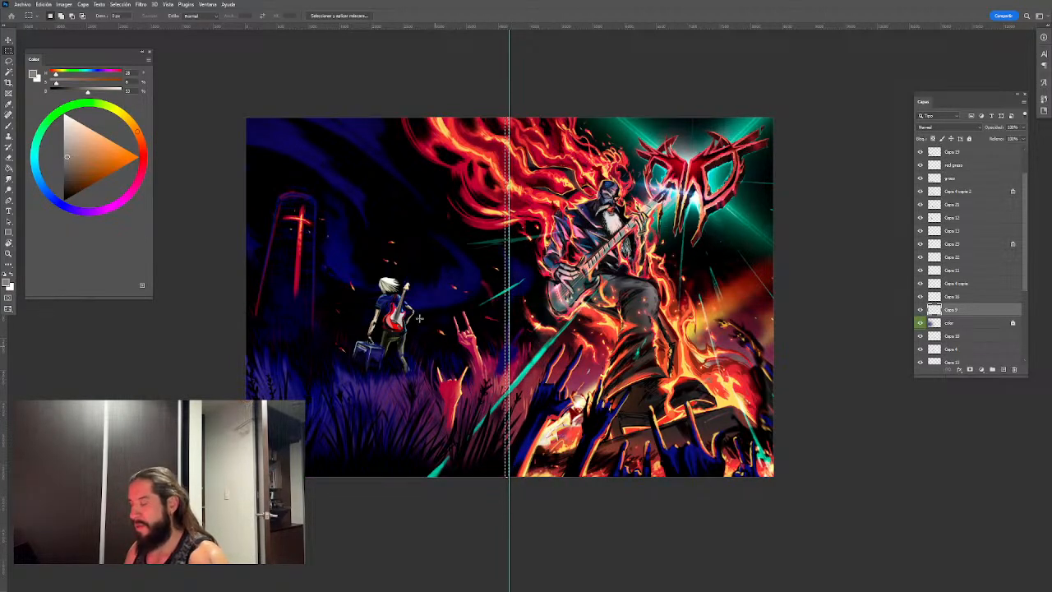
key("ctrl+d")
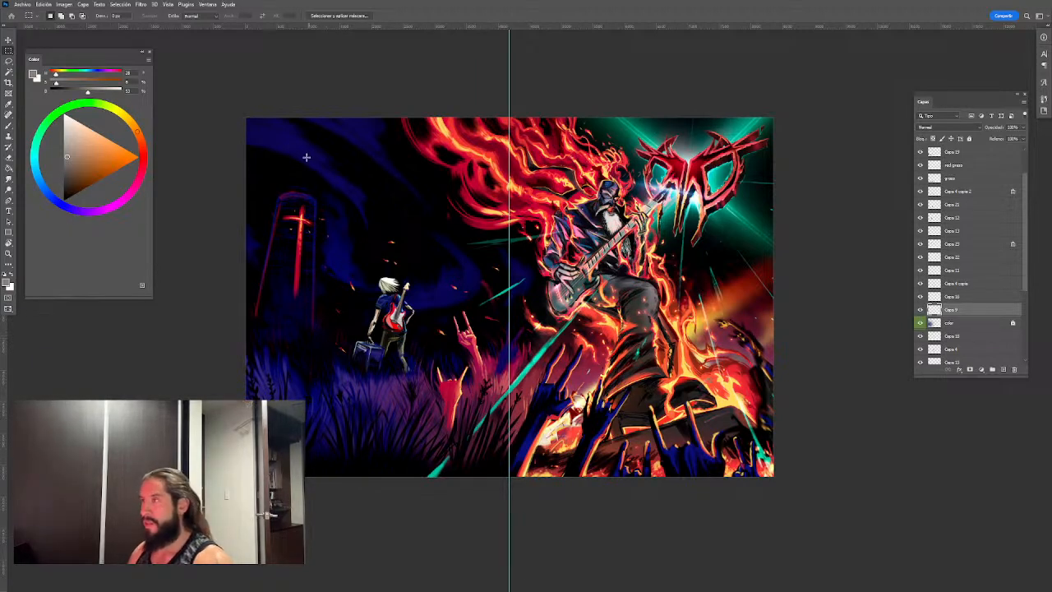
Capture a screen snip of the whole painting with its guide and post it in Discord's layouts channel with a short message.
key("super+shift+s")
left_click_drag(233, 103, 787, 494)
key("alt+Tab")
key("alt+Tab")
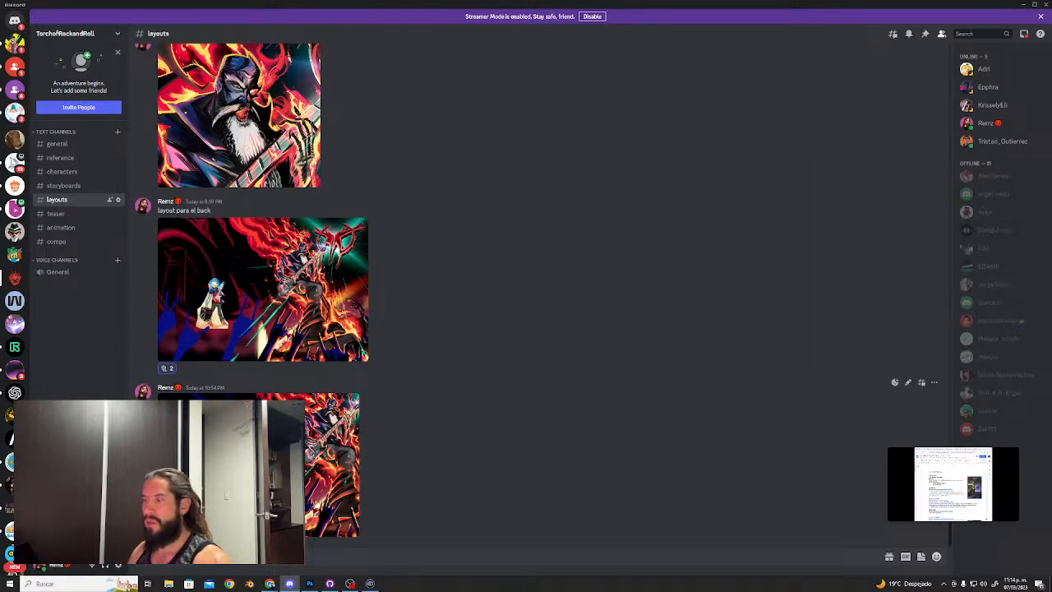
scroll(263, 328, "down", 2)
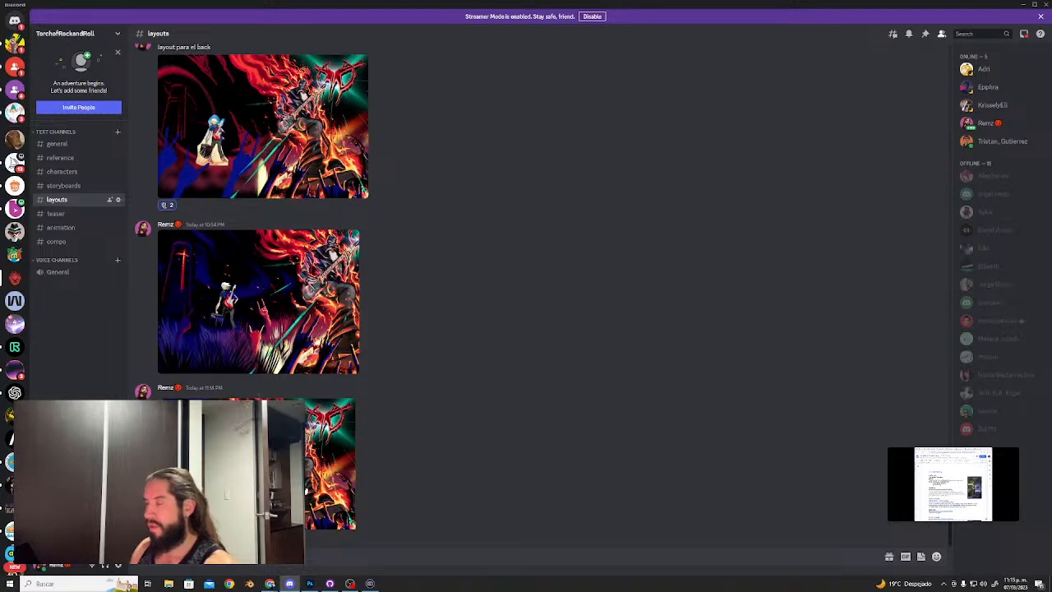
key("Return")
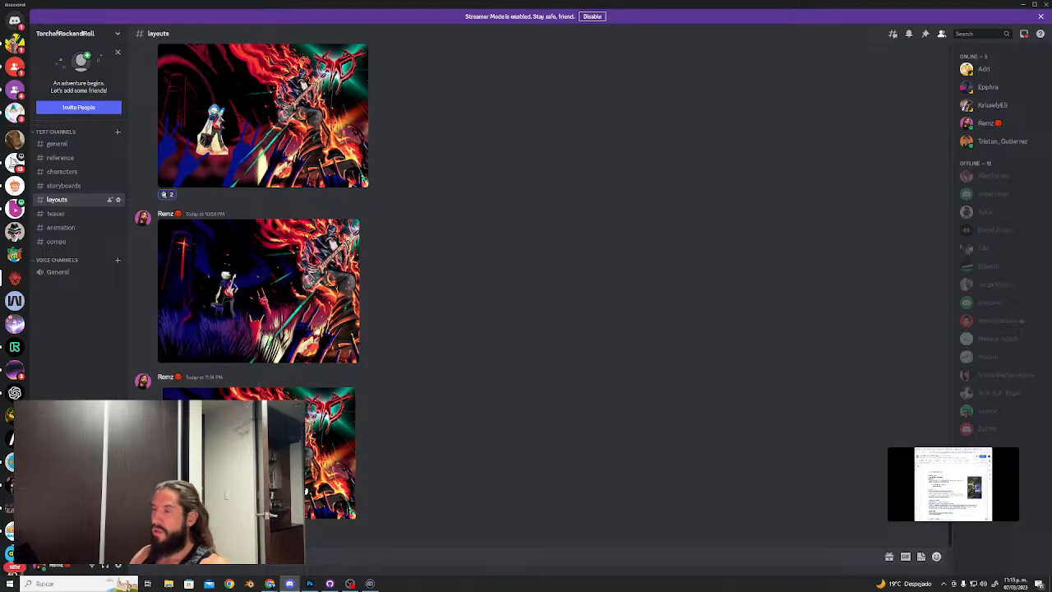
Enlarge the posted painting to check it, and send another follow-up message in the layouts channel.
left_click(328, 487)
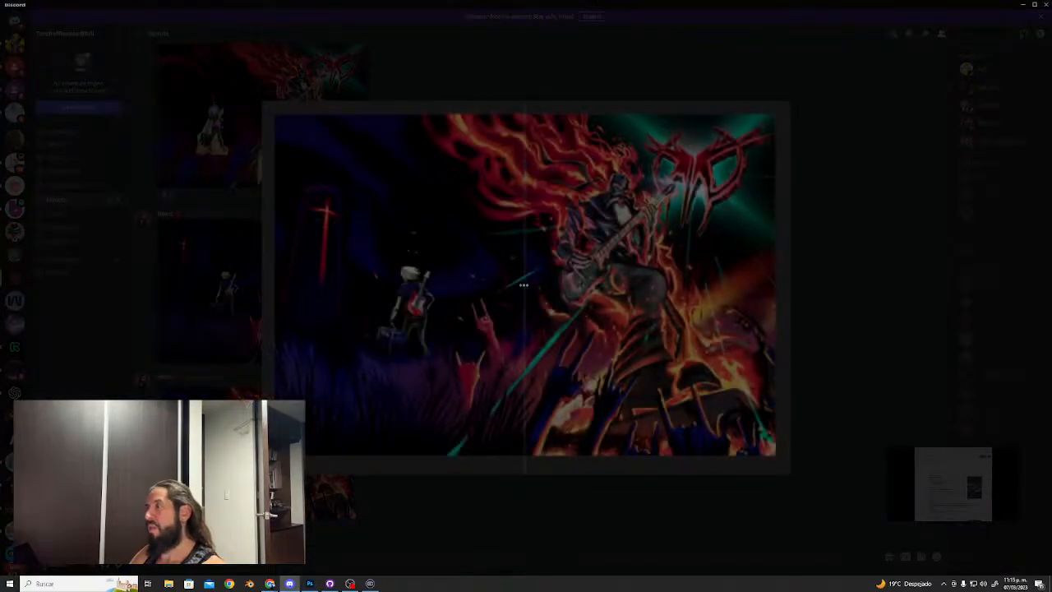
key("Escape")
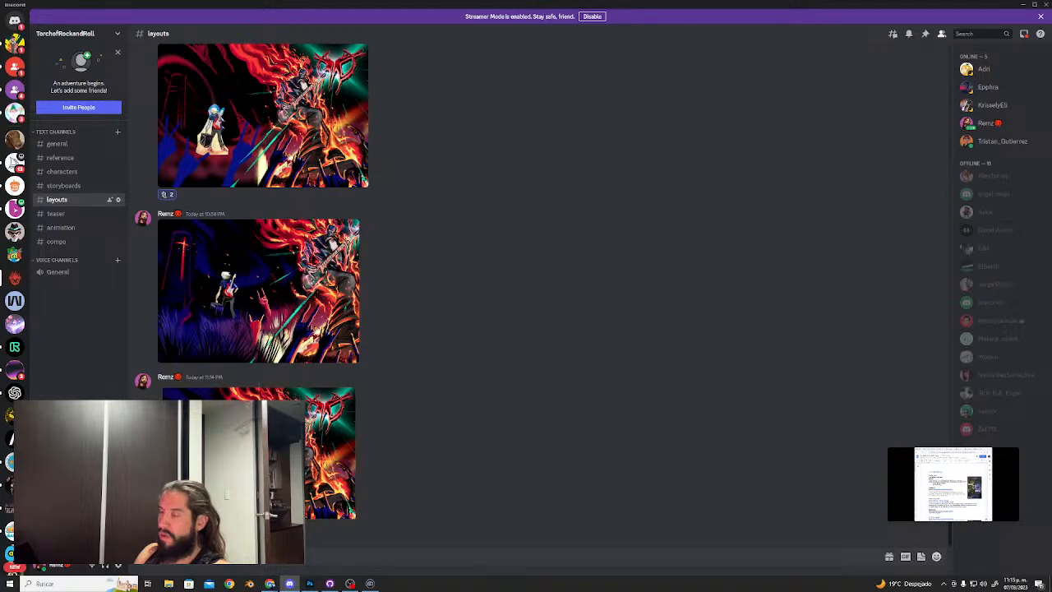
key("Return")
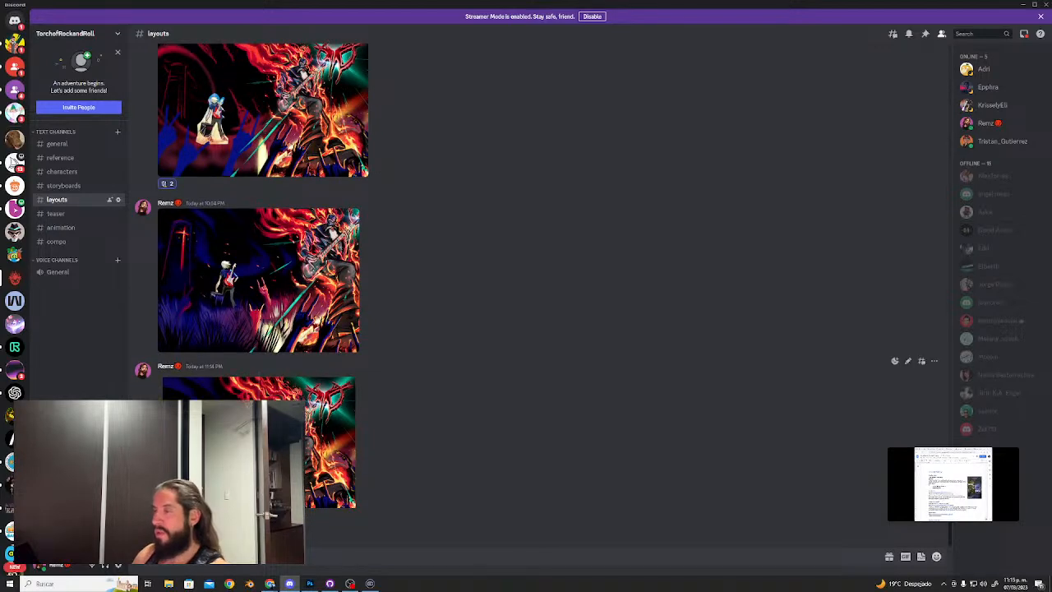
left_click(259, 388)
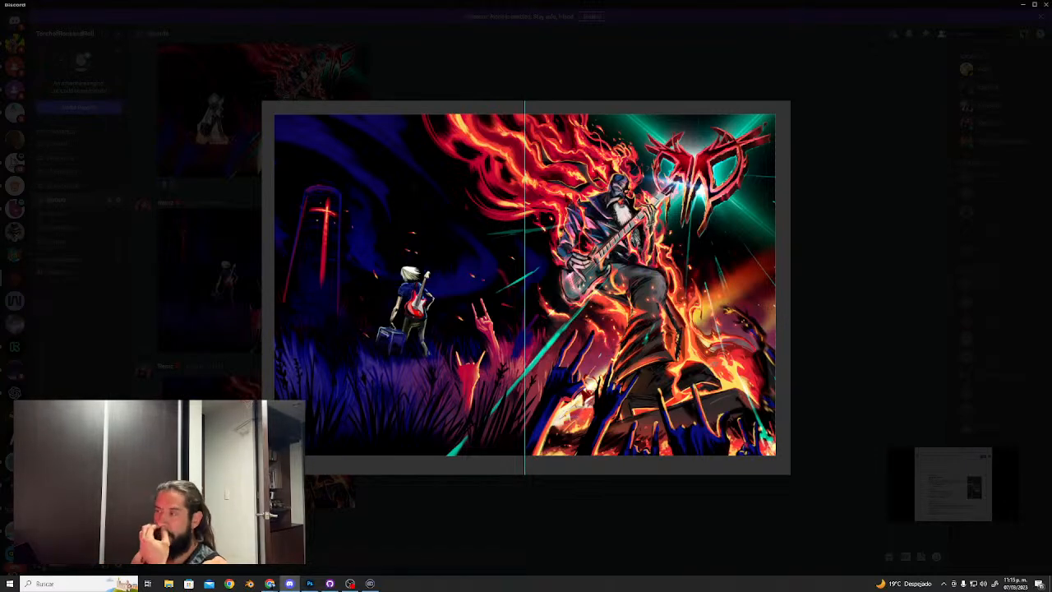
left_click(364, 503)
Switch back to Photoshop and close the BACK_v1 painting.
key("alt+Tab")
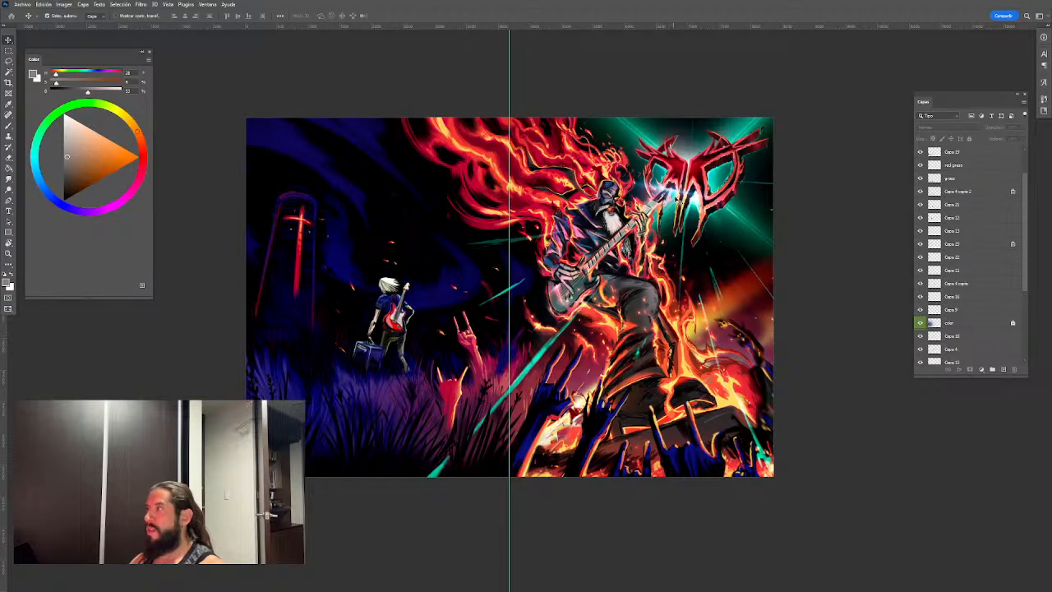
left_click_drag(678, 204, 589, 221)
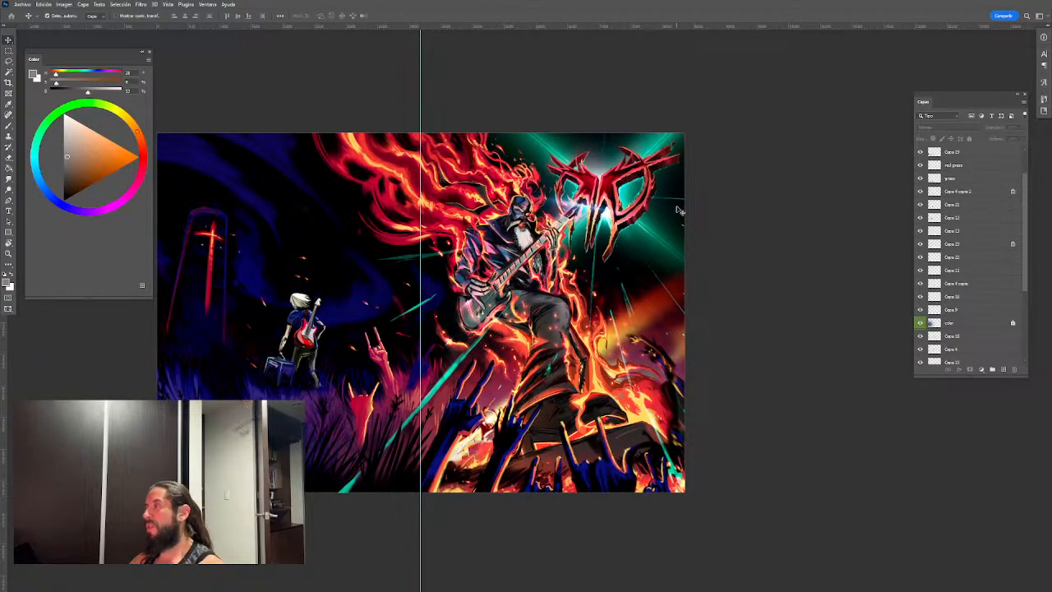
key("ctrl+w")
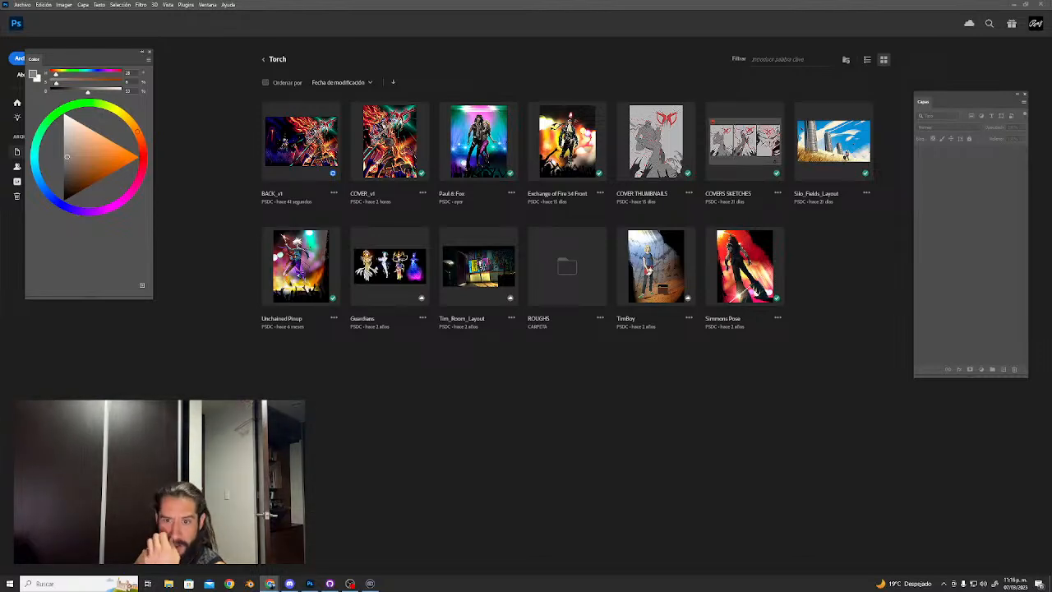
Switch to Discord and open the SOLDADOS BASE thread under the concept channel of the 2Dnutz server.
key("alt+Tab")
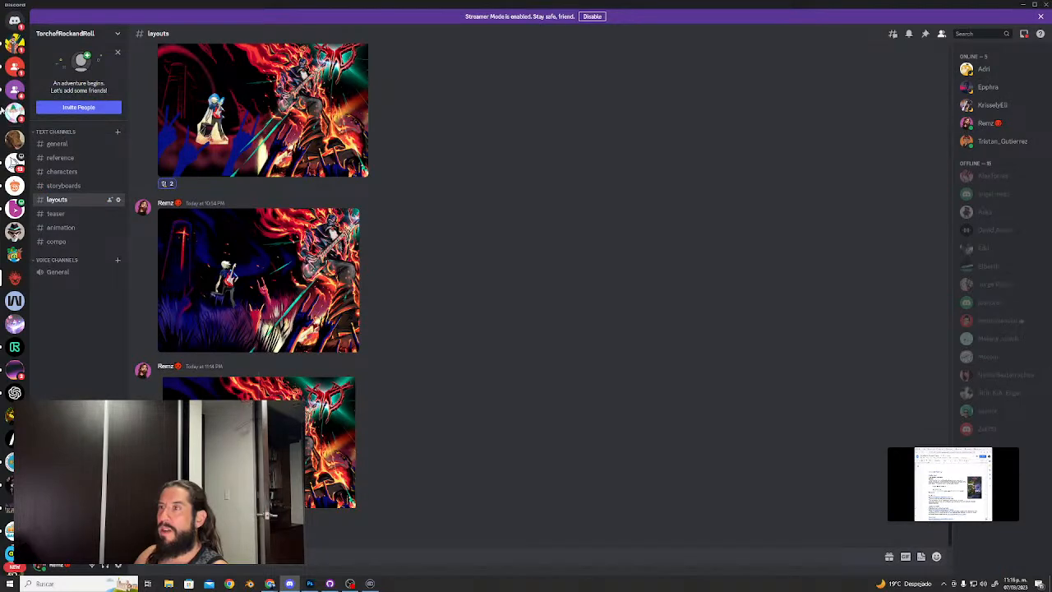
left_click(14, 186)
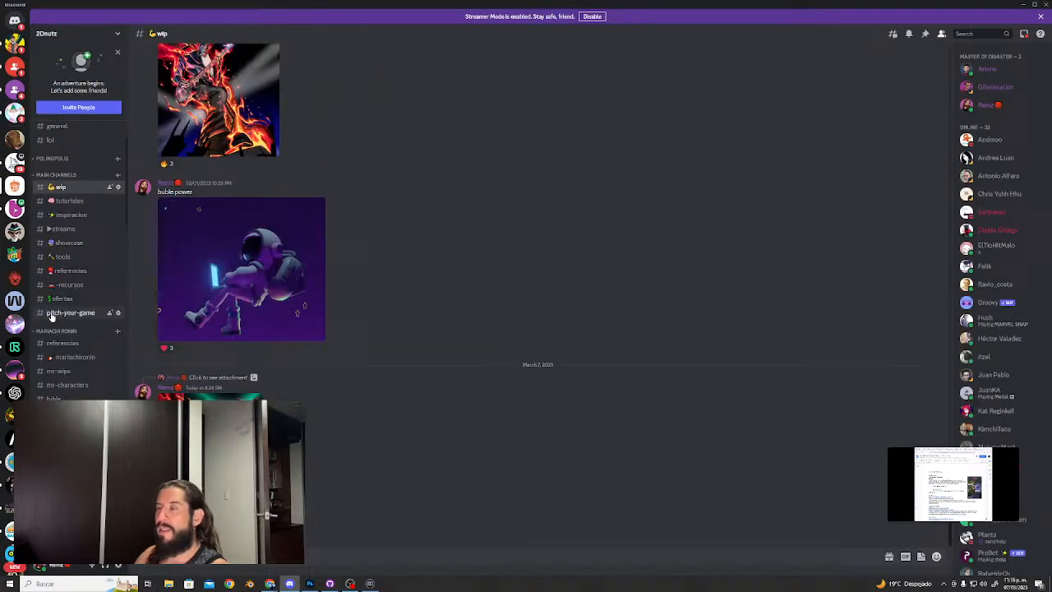
scroll(93, 364, "down", 10)
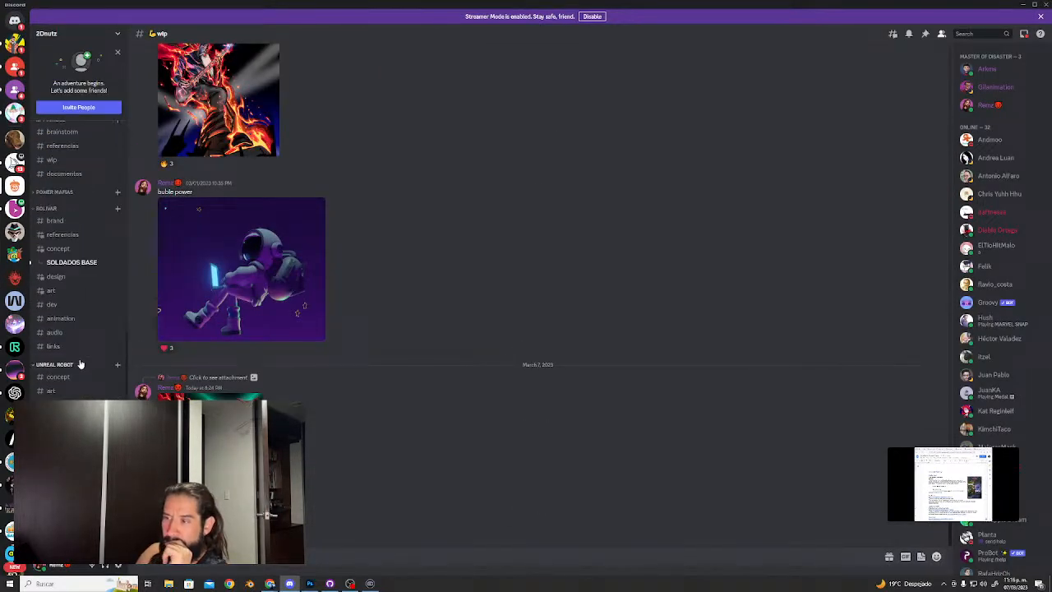
left_click(57, 262)
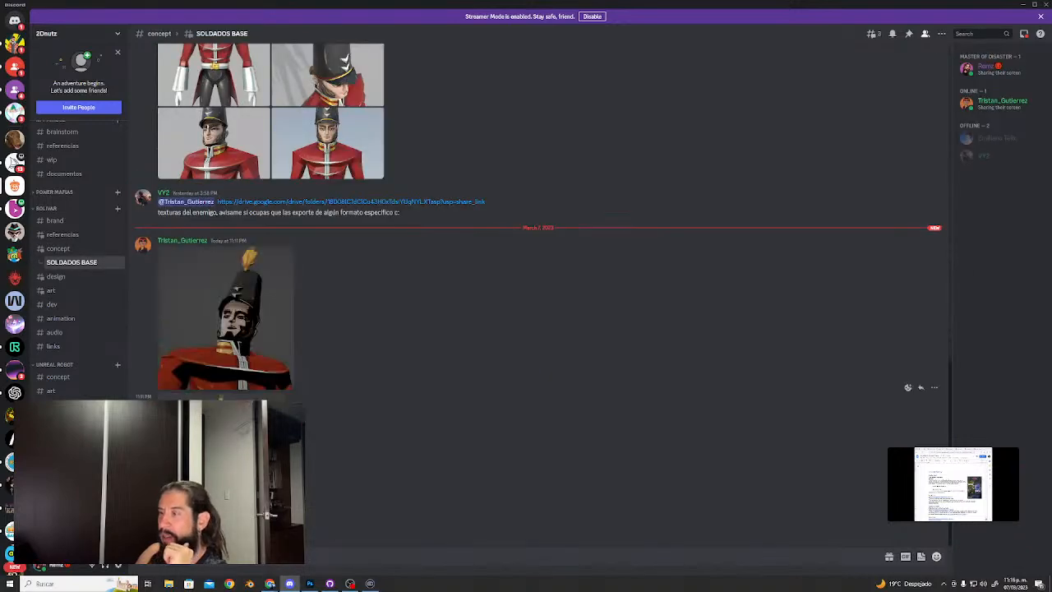
View the newly posted soldier model renders at full size, comparing the front and side views.
left_click(253, 353)
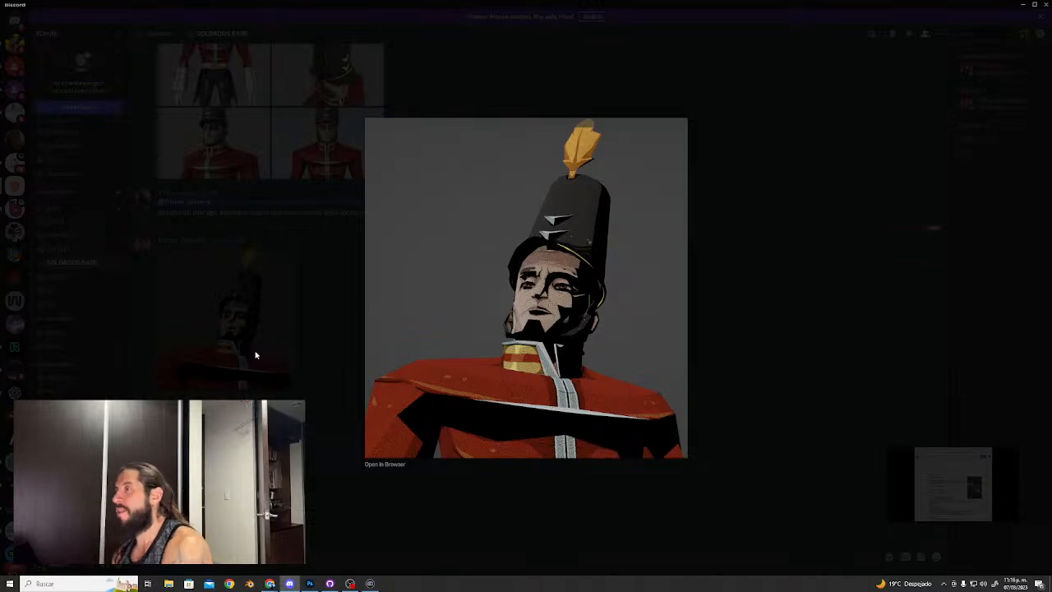
left_click(255, 355)
left_click(212, 361)
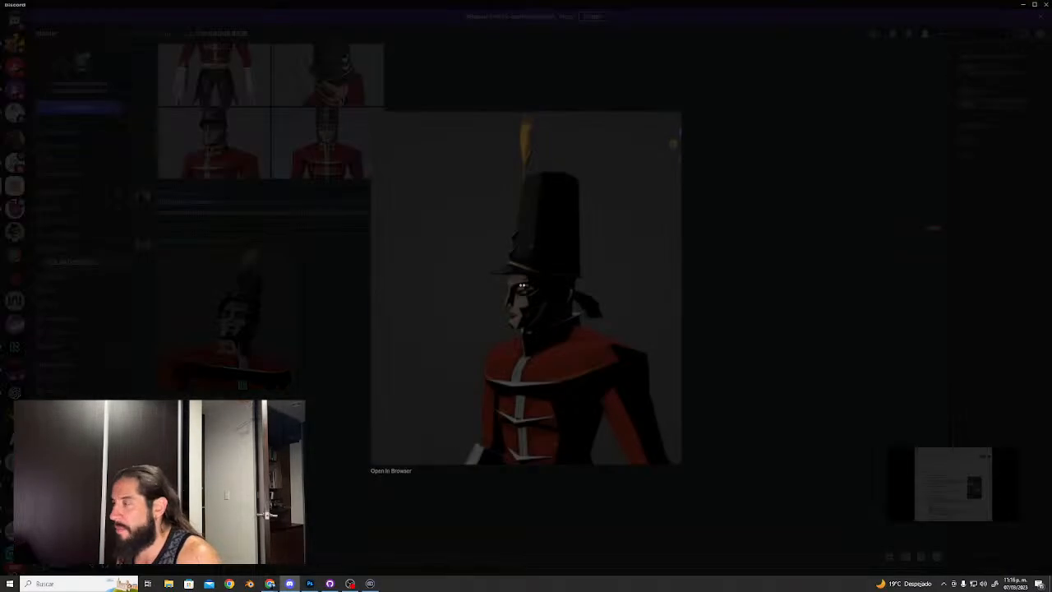
left_click(212, 362)
left_click(239, 350)
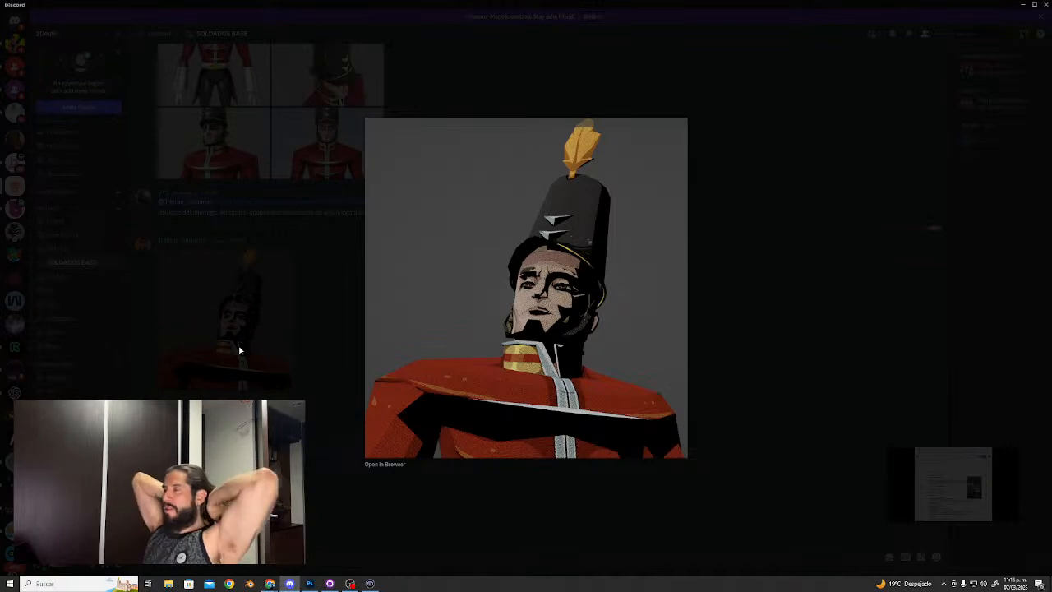
left_click(264, 360)
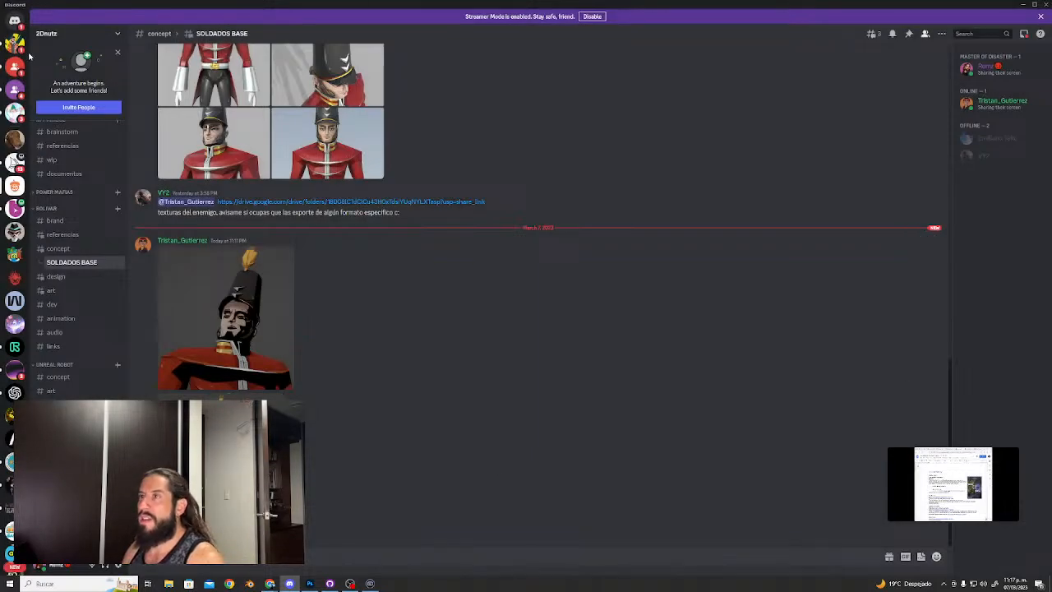
Open the unread three-member group chat in the direct messages and reply about the proposed call.
left_click(15, 20)
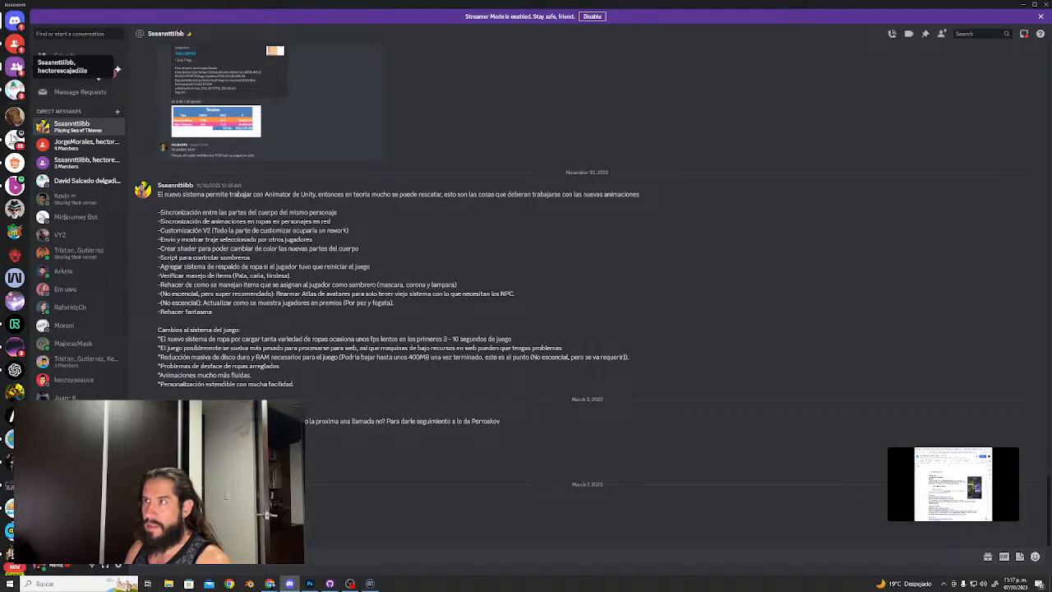
left_click(14, 66)
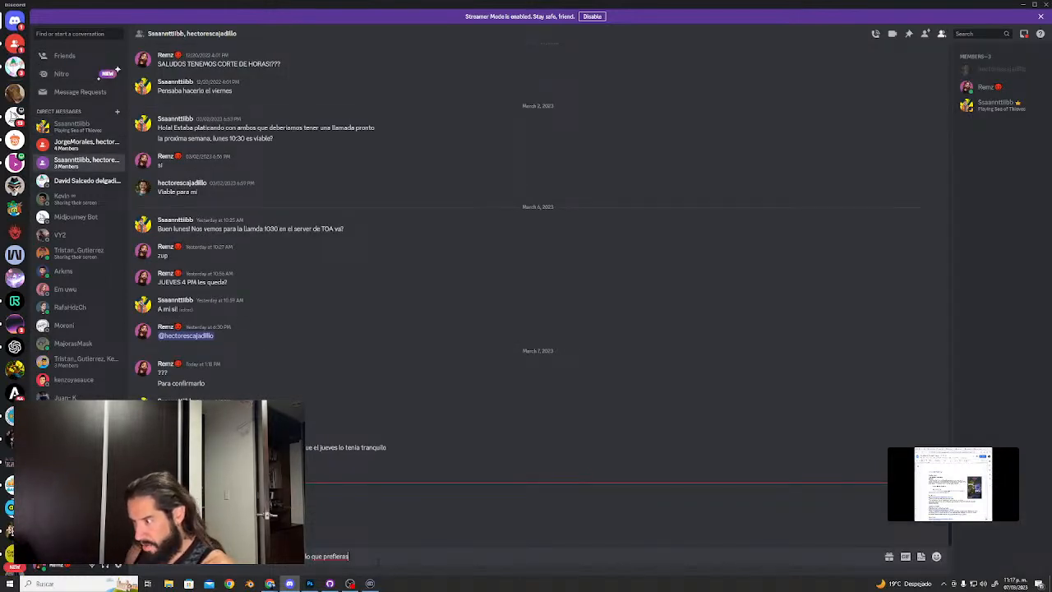
key("ctrl+a")
key("BackSpace")
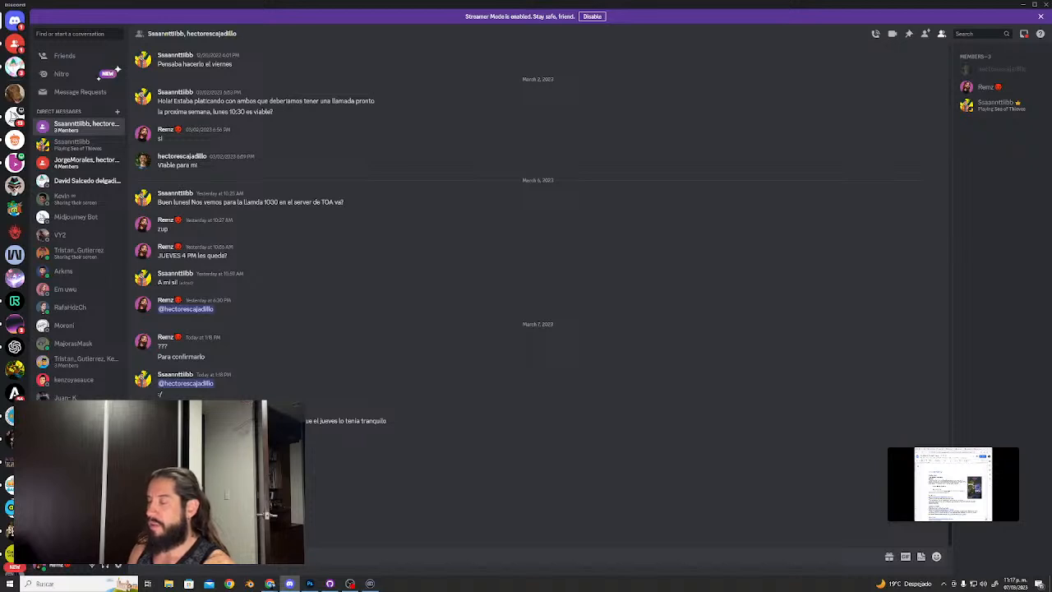
type("blemas")
key("Return")
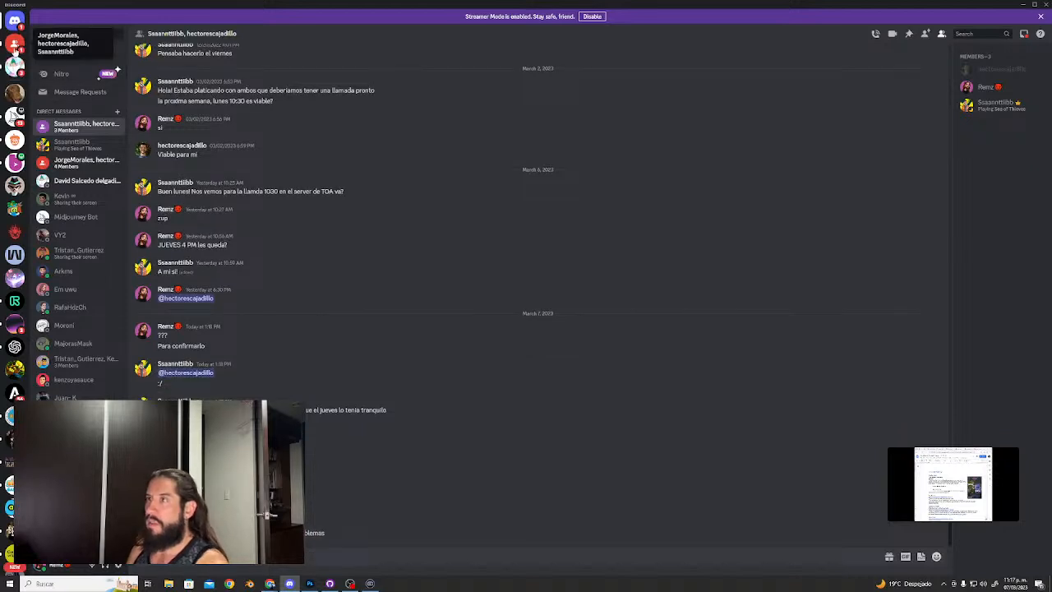
Open the unread four-member group chat and the unread direct message containing video and animation links.
left_click(15, 45)
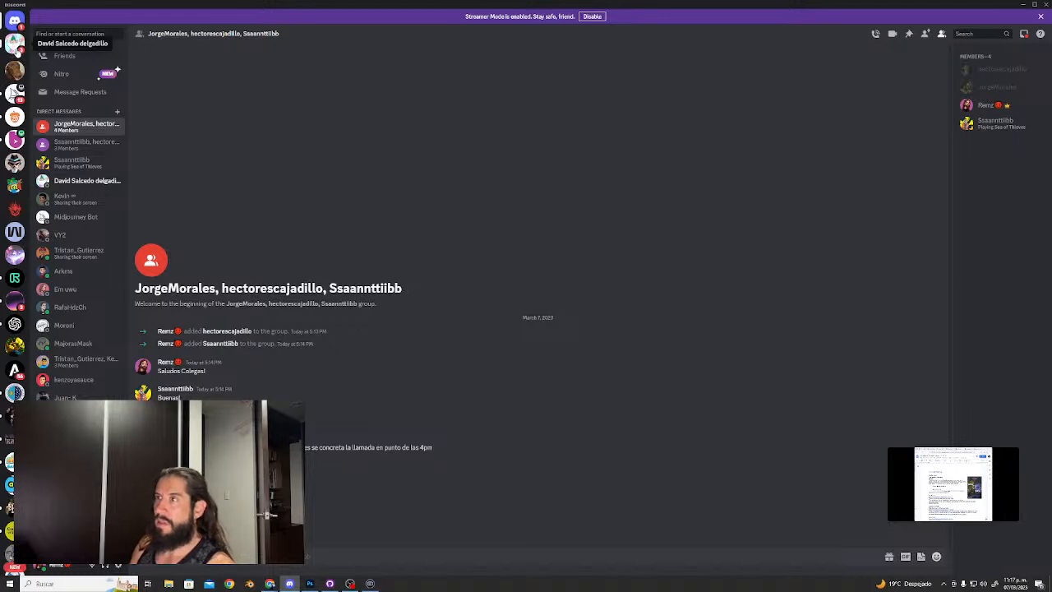
left_click(15, 43)
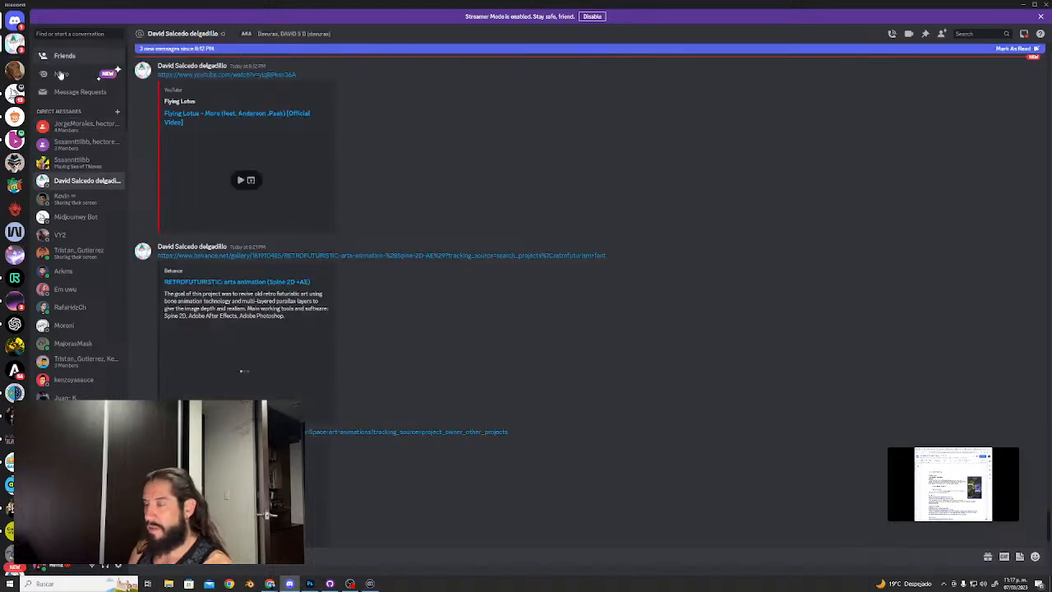
Open the retrofuturistic animation Behance link and look back through the shared references, viewing the GAZEBO billboard image at full size.
left_click(238, 256)
scroll(214, 78, "down", 2)
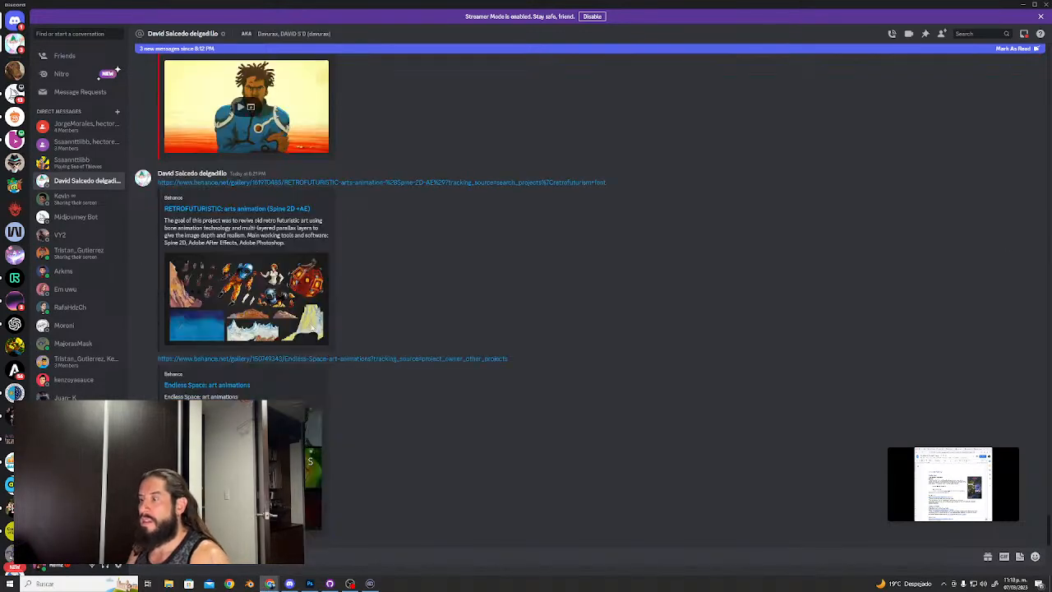
scroll(312, 354, "up", 15)
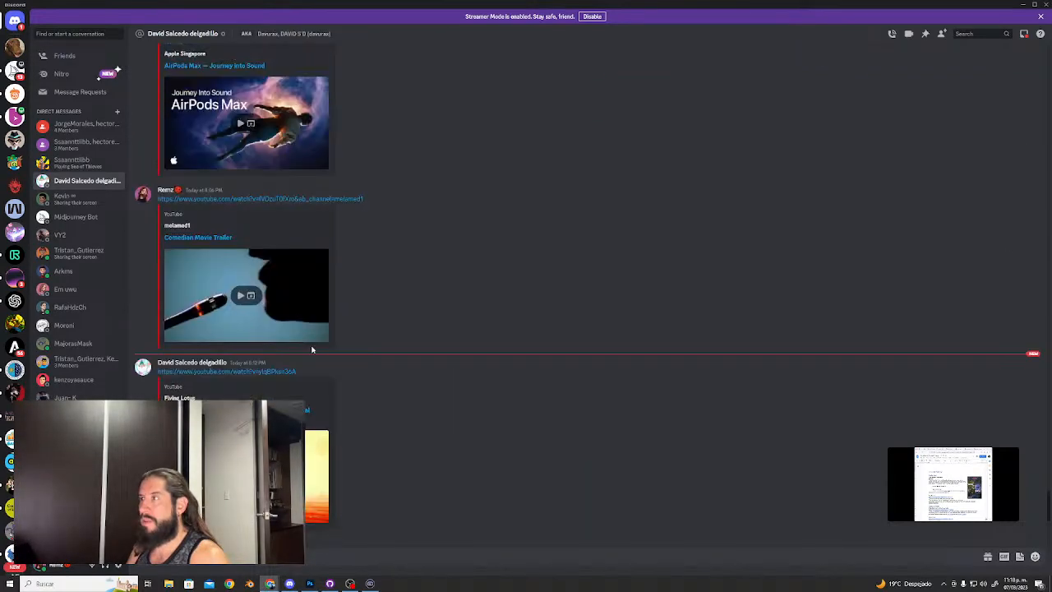
scroll(201, 296, "up", 15)
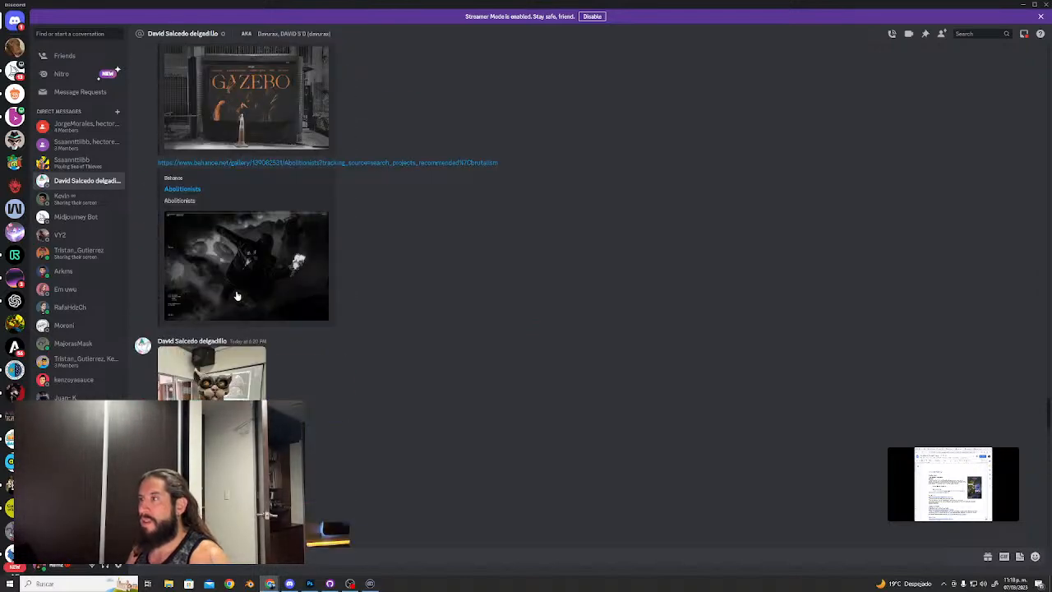
scroll(236, 296, "up", 3)
left_click(252, 327)
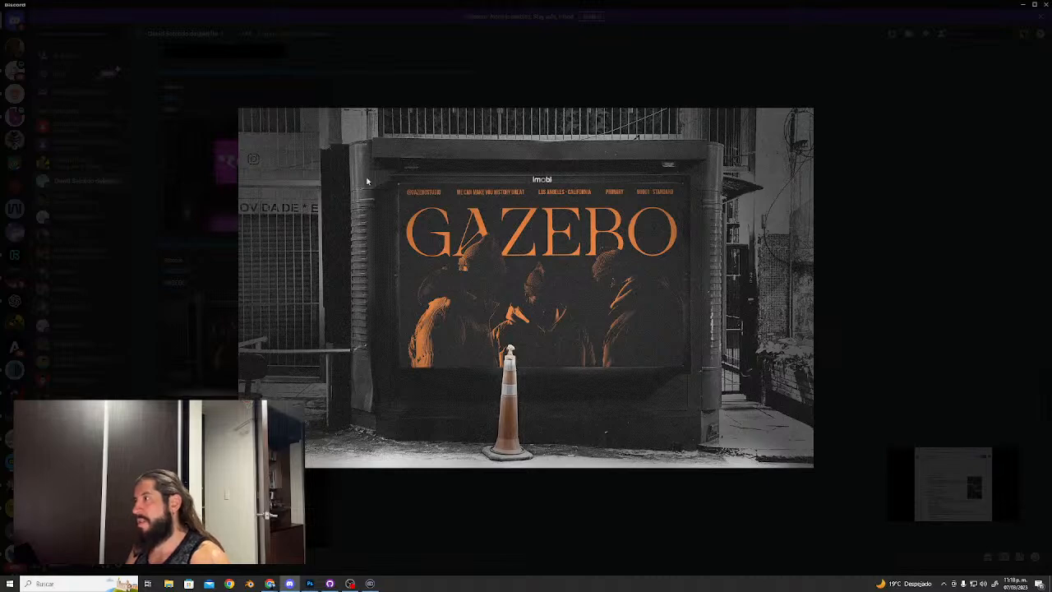
Capture the GAZEBO billboard area as a screen snip to the clipboard and close the image preview.
key("super+shift+s")
left_click_drag(349, 146, 736, 409)
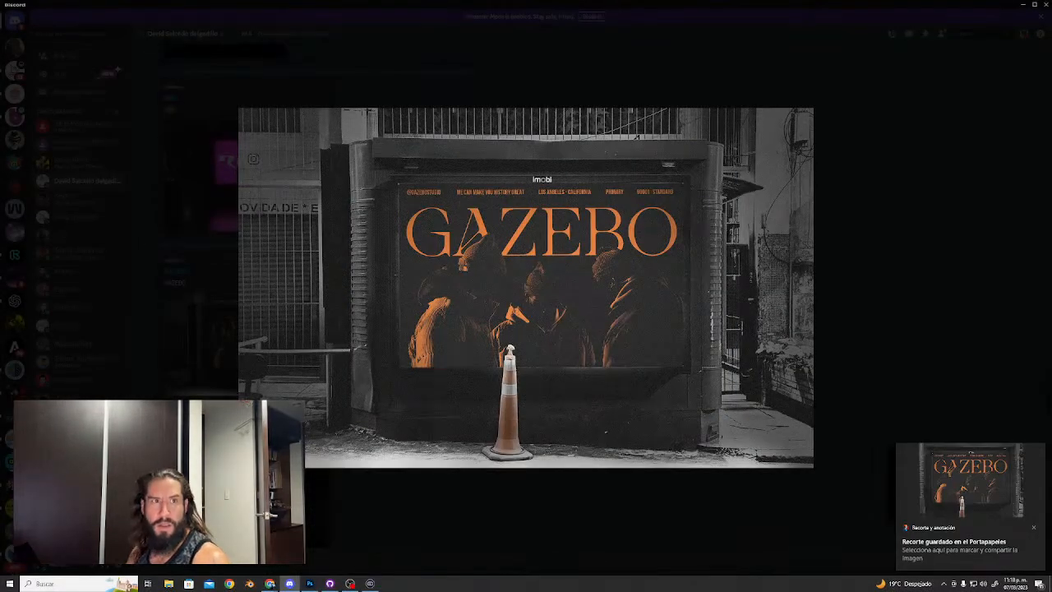
key("alt+Tab")
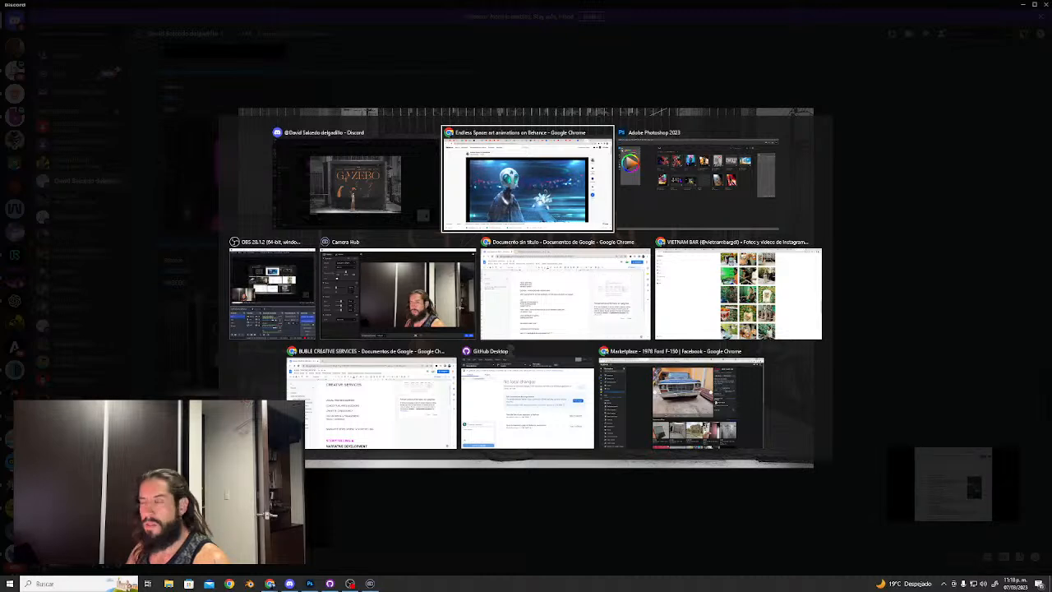
key("Escape")
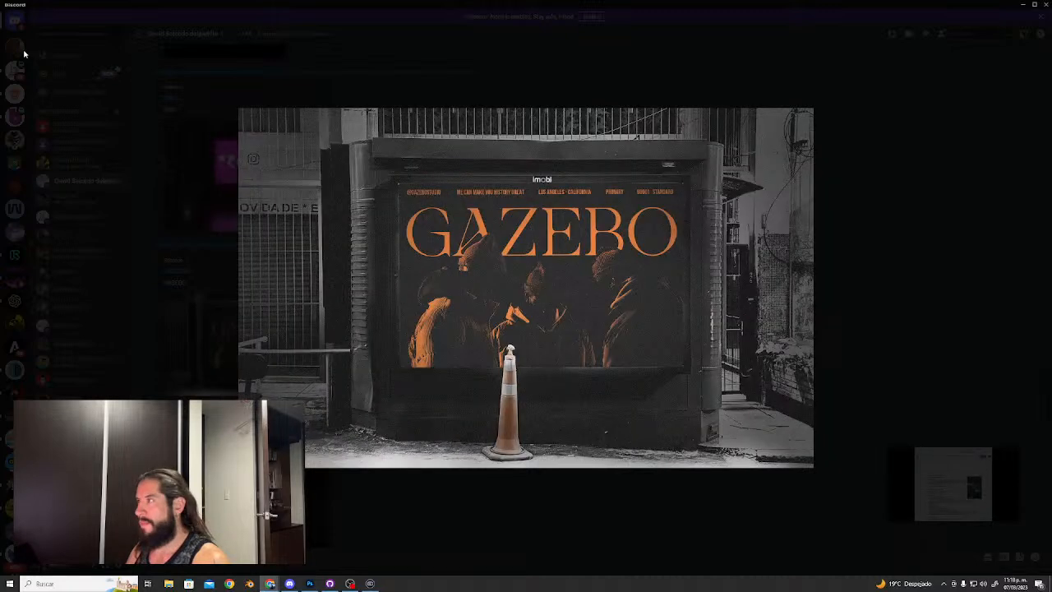
left_click(177, 93)
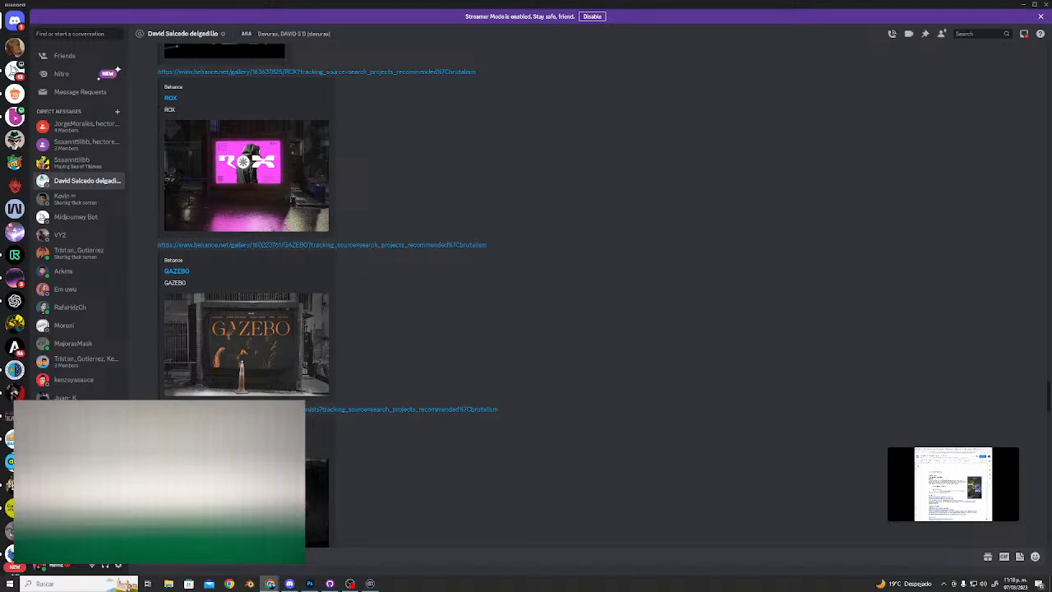
Switch to the WhatsApp window in Chrome and return to Discord.
key("alt+Tab")
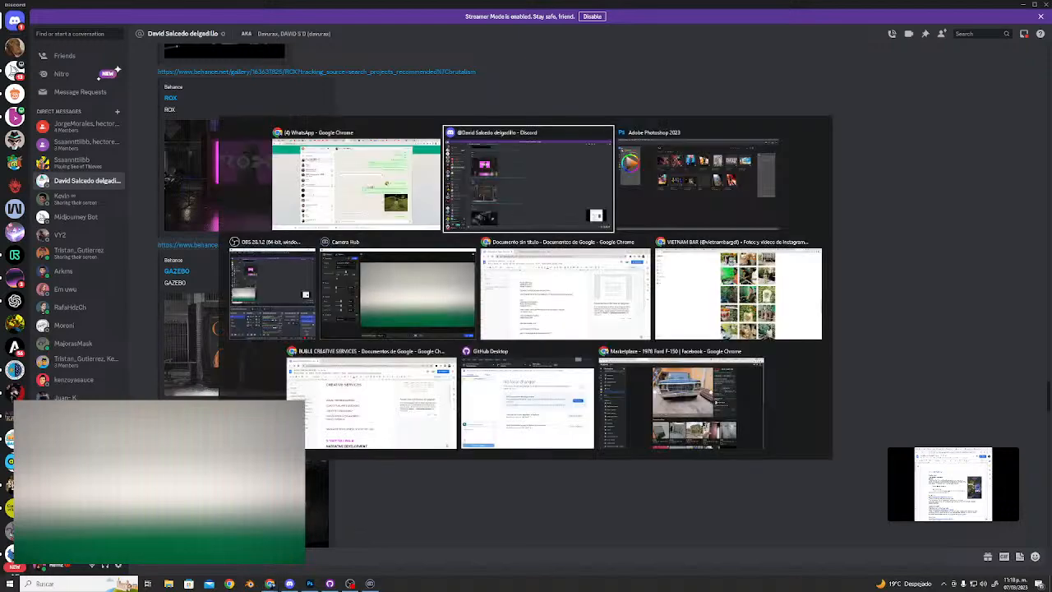
key("alt+Tab")
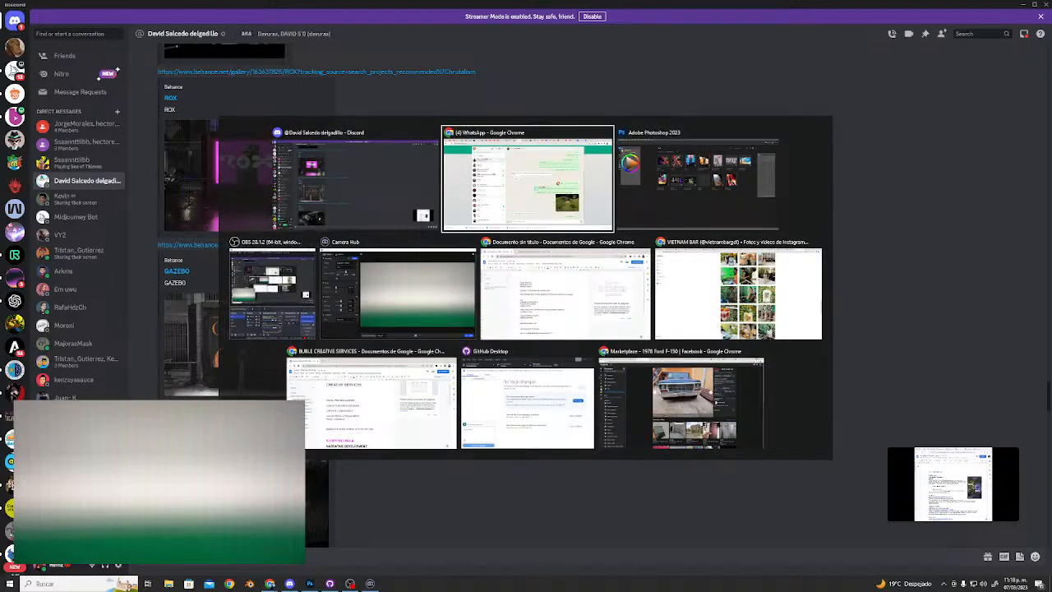
left_click(460, 176)
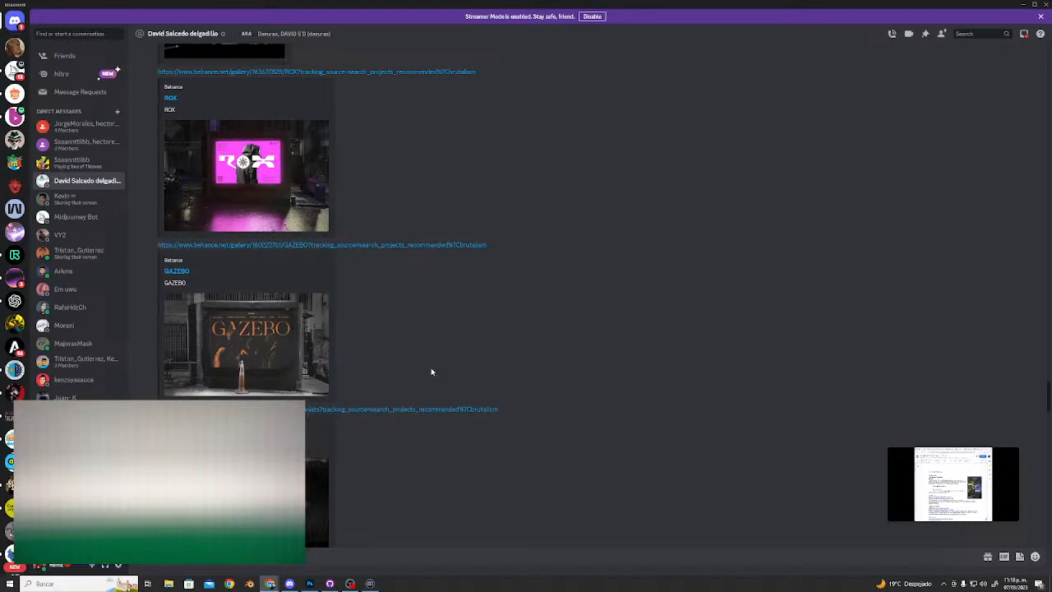
key("alt+Tab")
Open the Stable Foundation server and browse its home highlights as far as the 2-point-1 post.
left_click(18, 282)
key("alt+Tab")
left_click(380, 316)
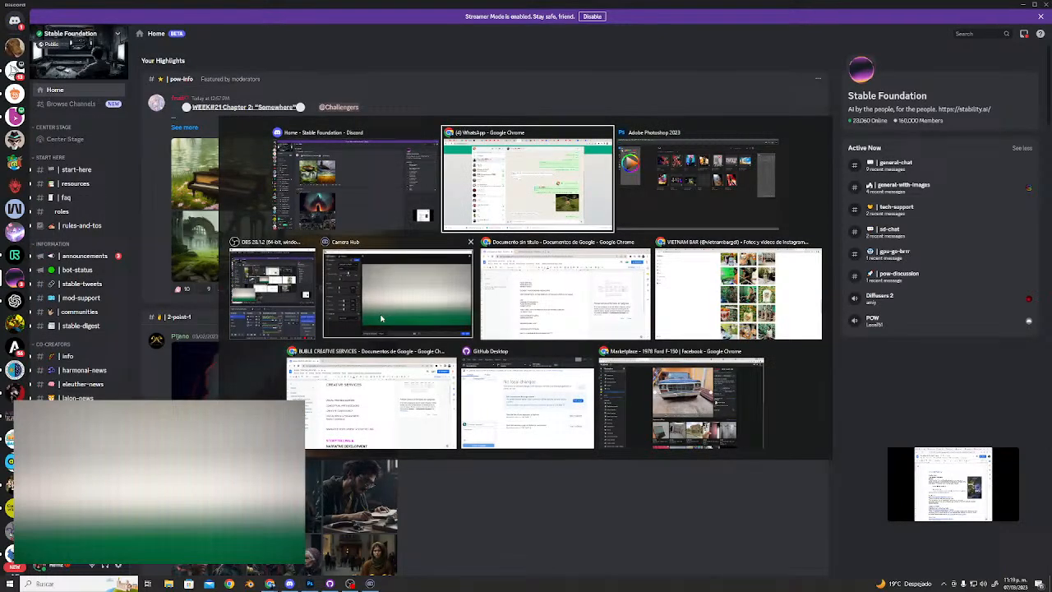
scroll(370, 319, "down", 3)
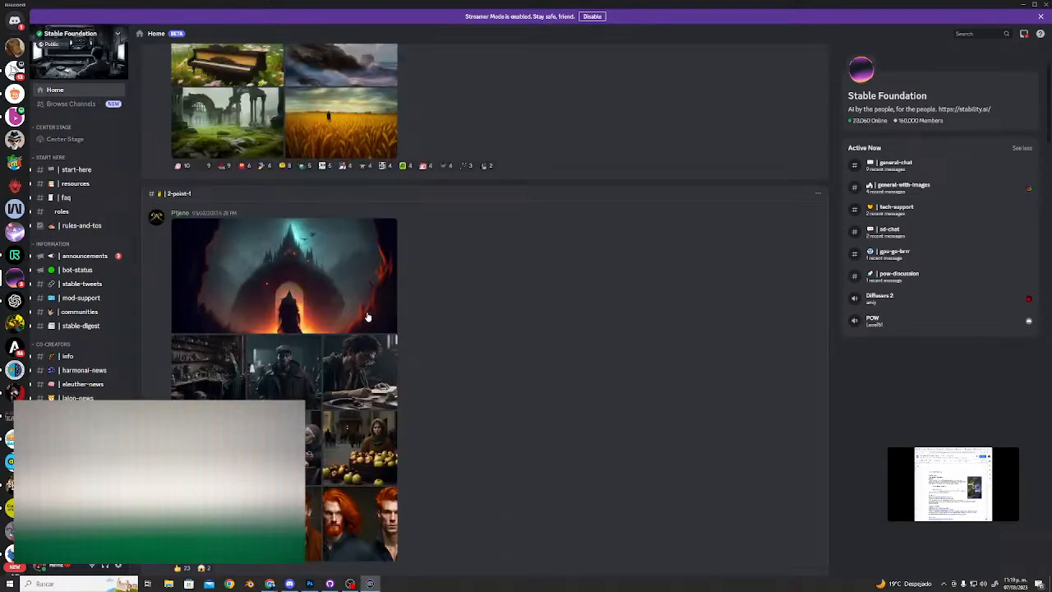
scroll(367, 316, "down", 2)
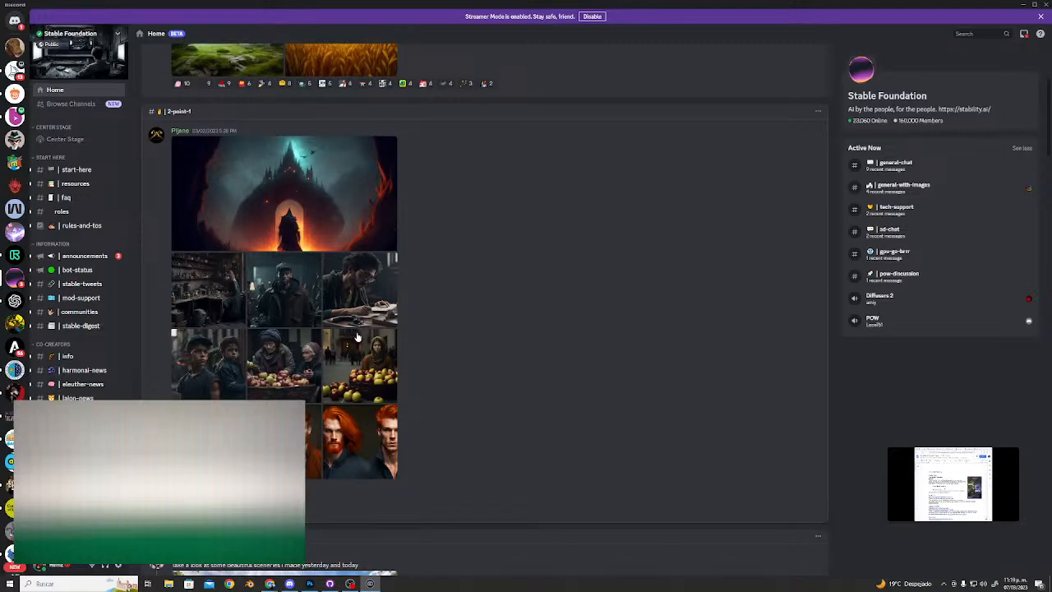
View several images of the 2-point-1 post at full size, including the red-haired men, the apple sellers and the man in a cap.
left_click(368, 220)
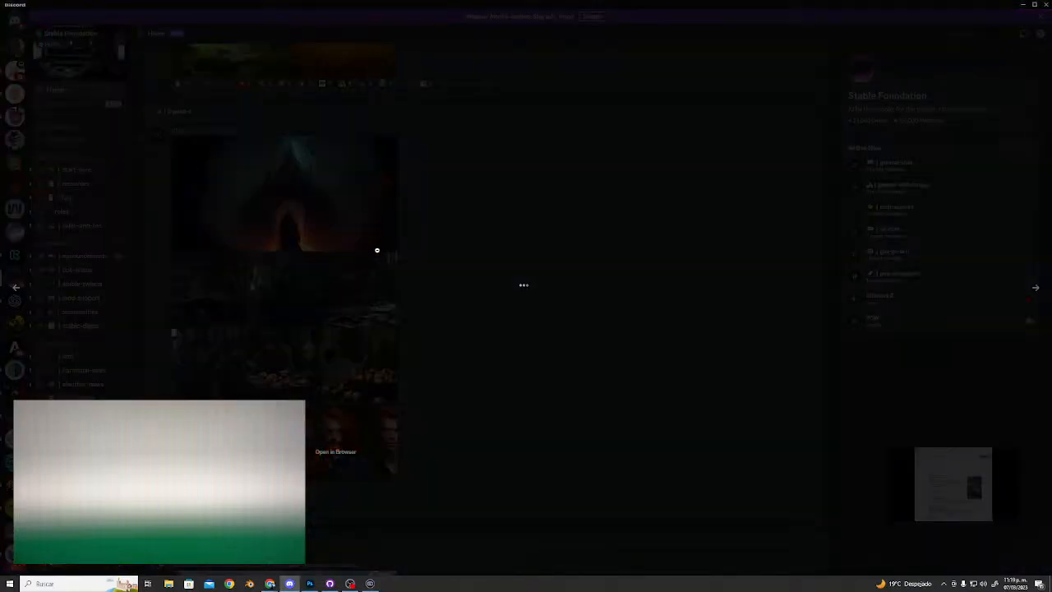
key("Escape")
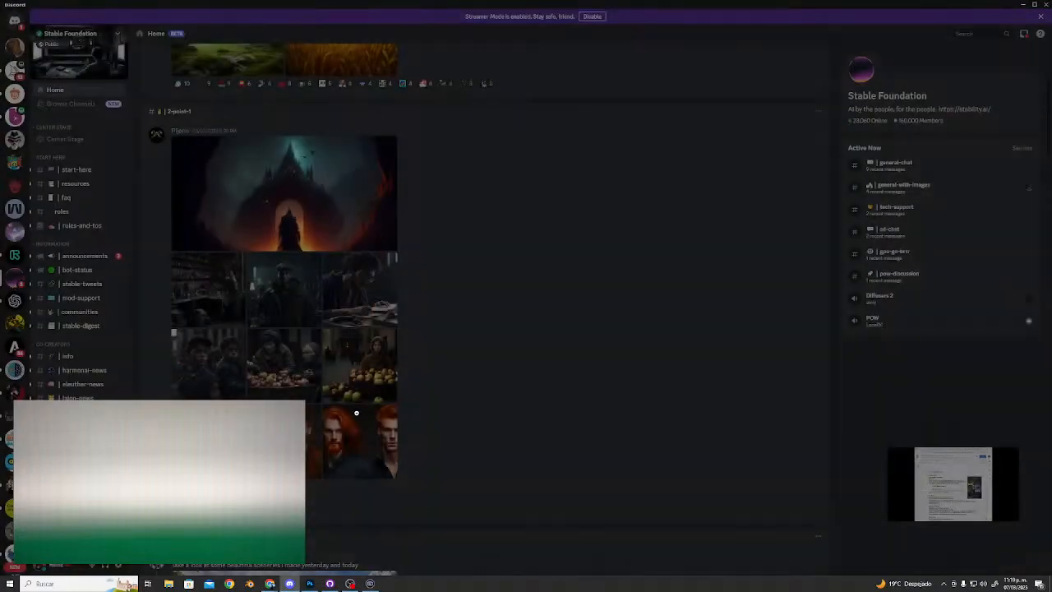
left_click(379, 432)
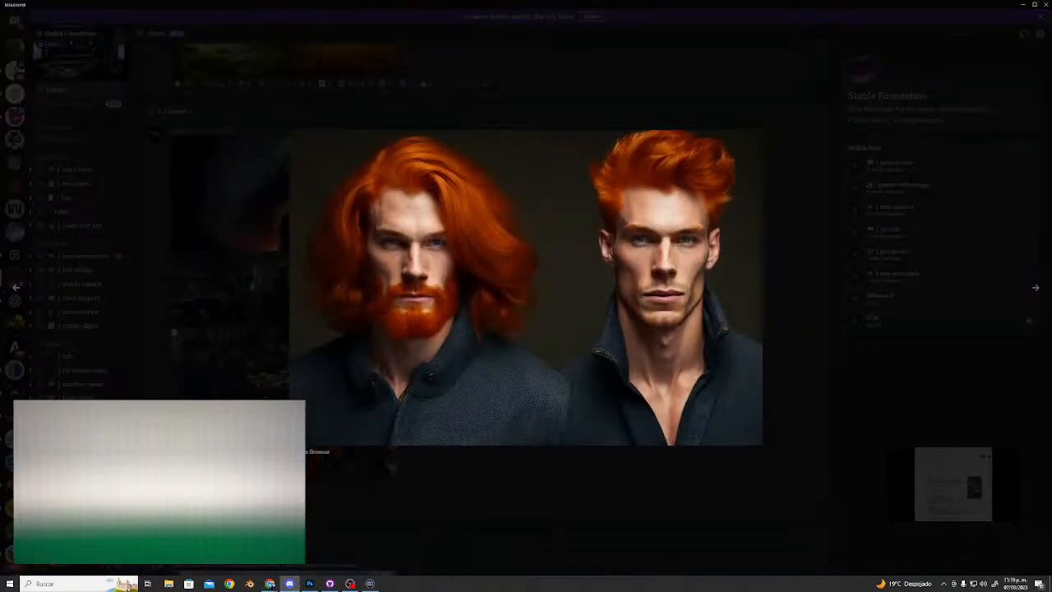
left_click(277, 396)
left_click(277, 395)
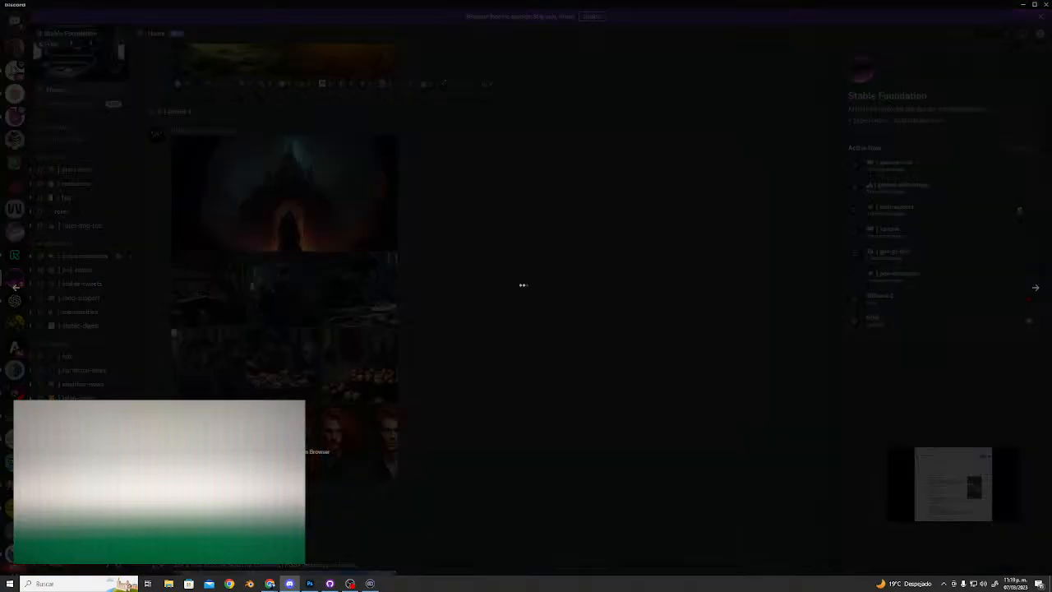
key("Escape")
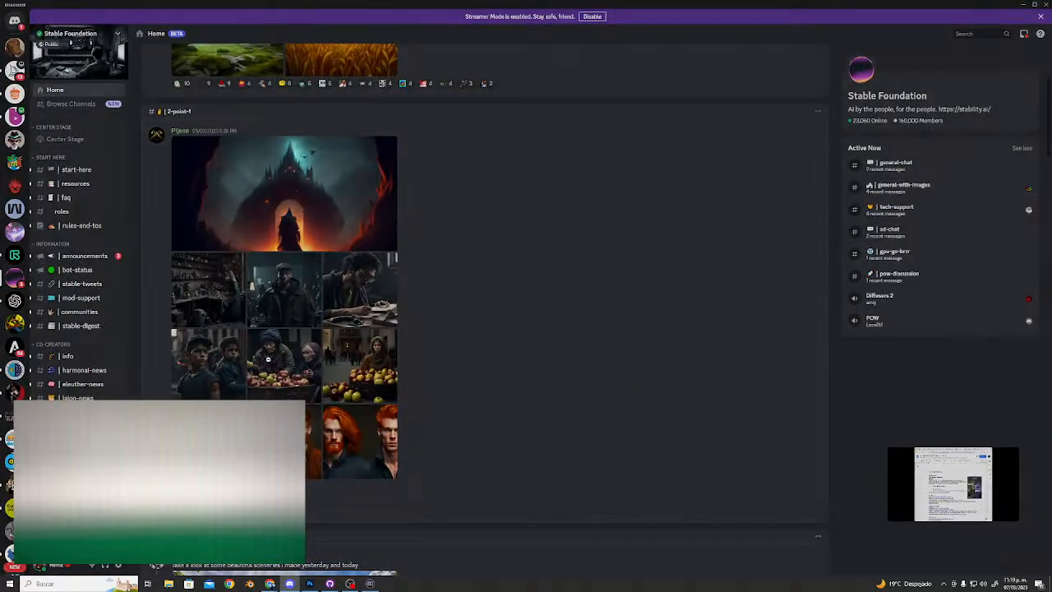
left_click(265, 384)
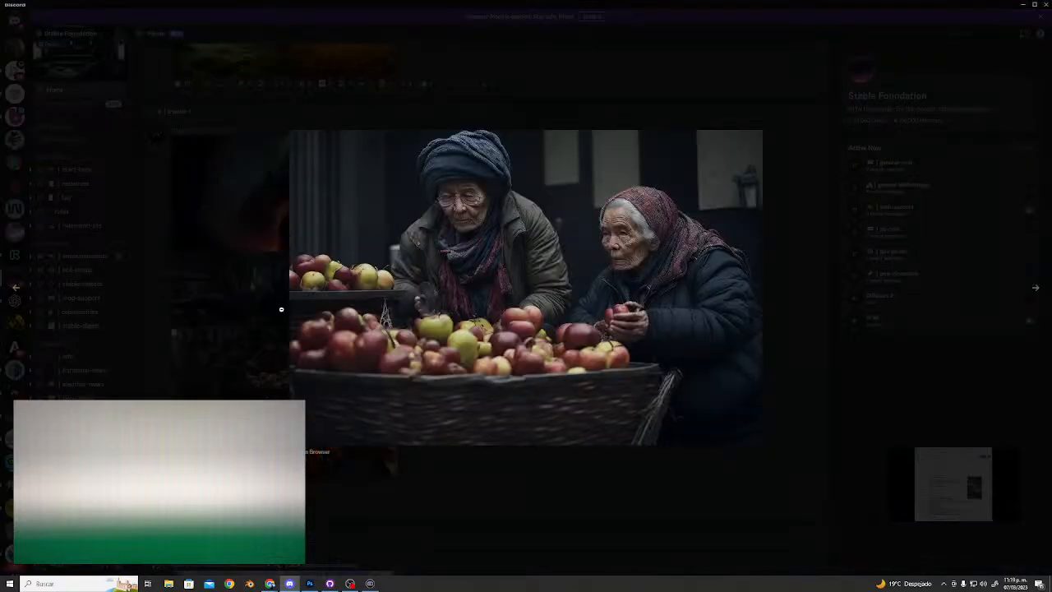
left_click(277, 314)
left_click(280, 309)
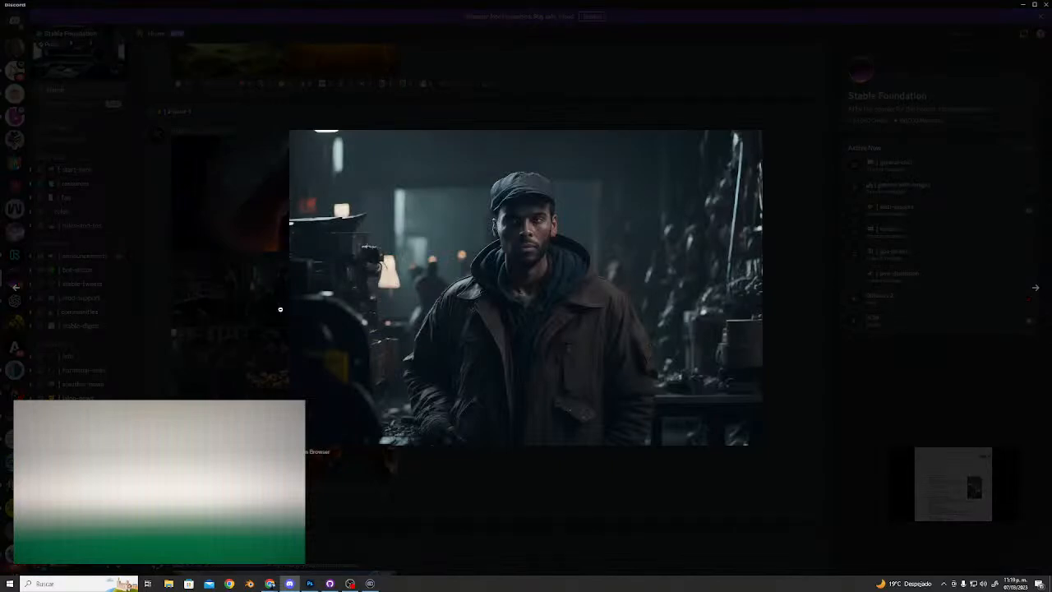
left_click(280, 309)
Open the Midjourney Bot direct message and open the upscaled futuristic circuit UI icon image in the browser.
key("alt+Tab")
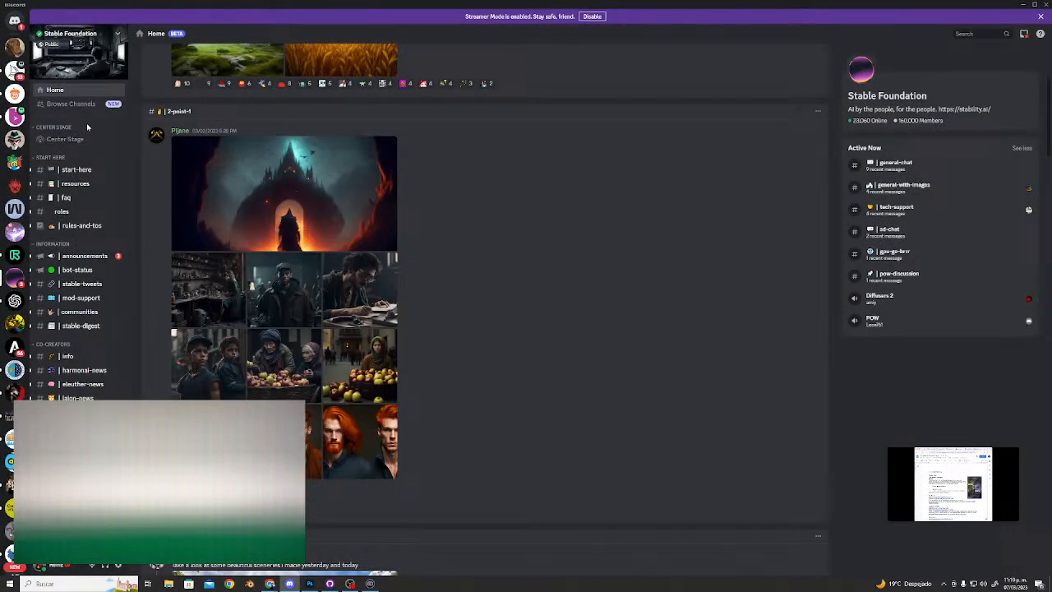
left_click(15, 19)
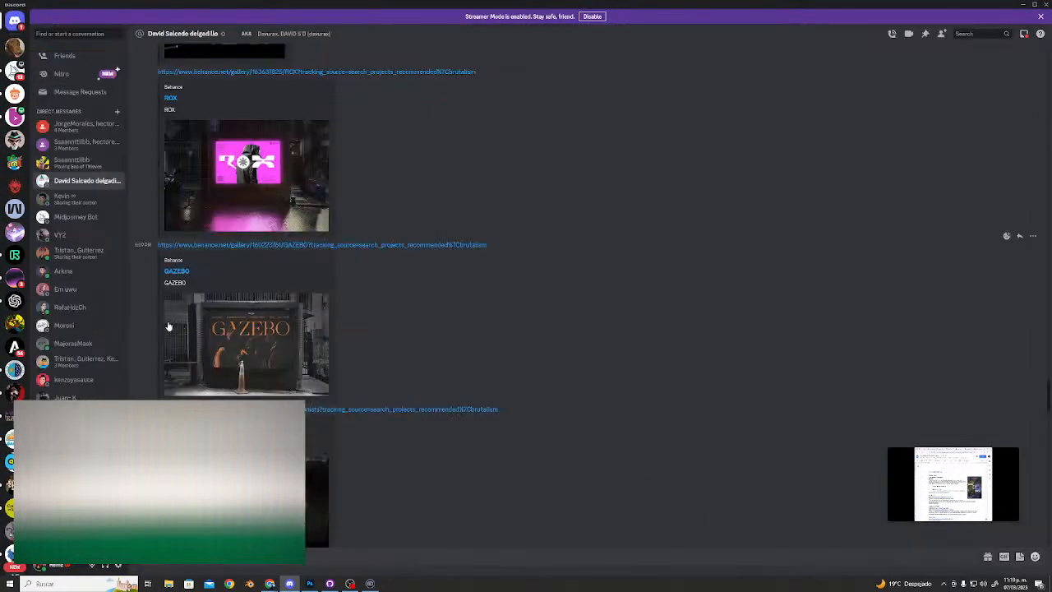
left_click(74, 218)
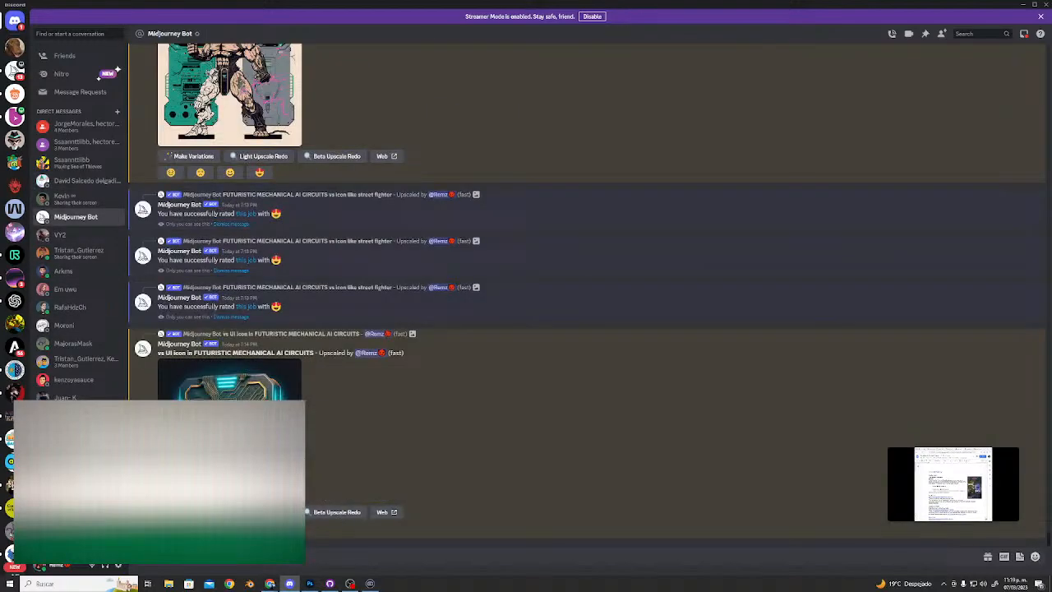
left_click(229, 382)
left_click(365, 487)
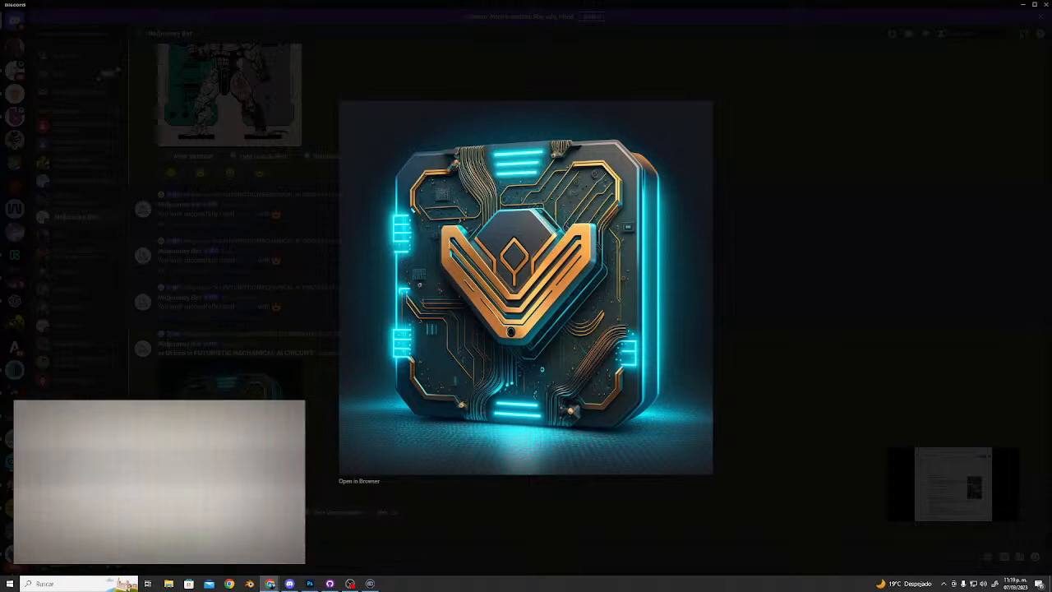
left_click(249, 359)
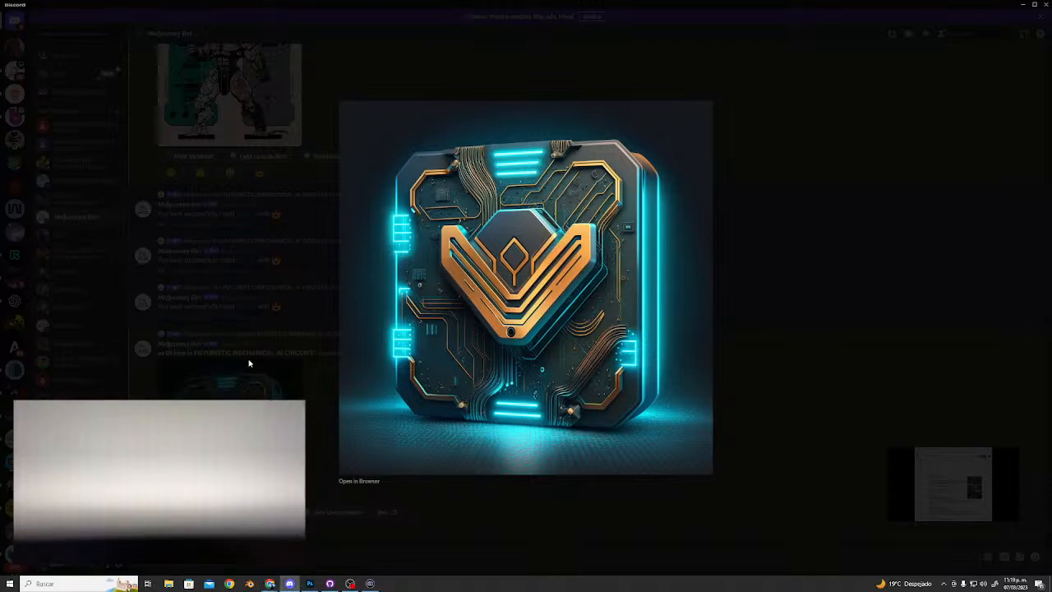
Cancel attaching a file and submit an /imagine job to the Midjourney Bot with the prompt BLEND.
double_click(146, 556)
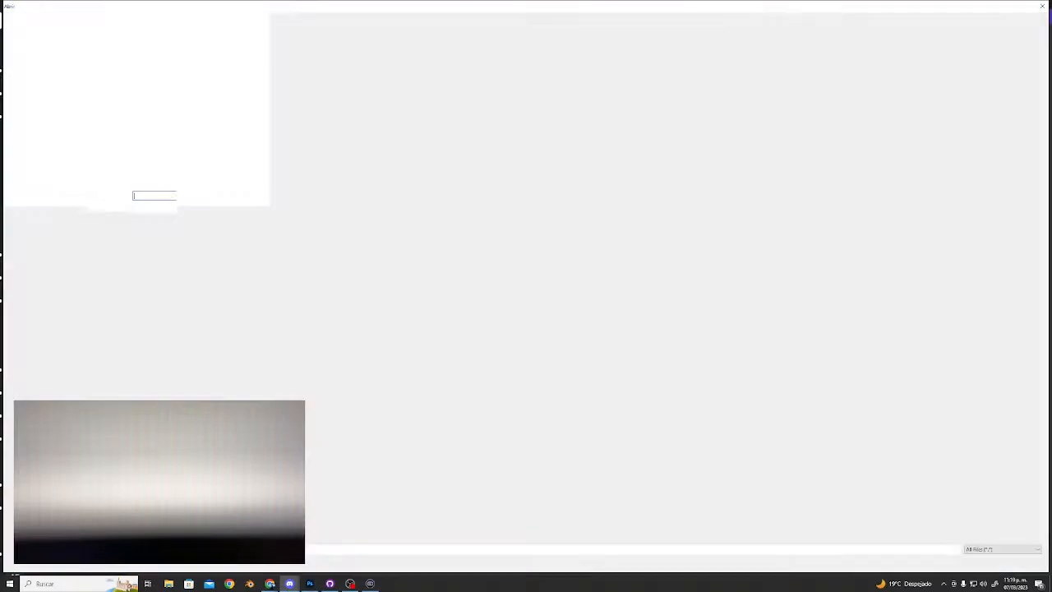
key("Escape")
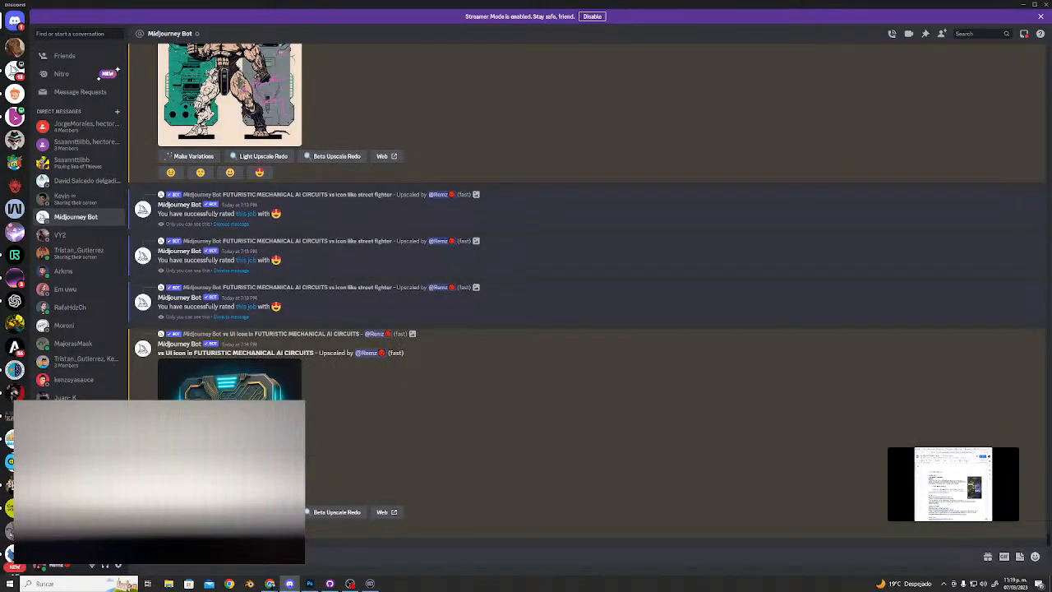
type("/")
key("Return")
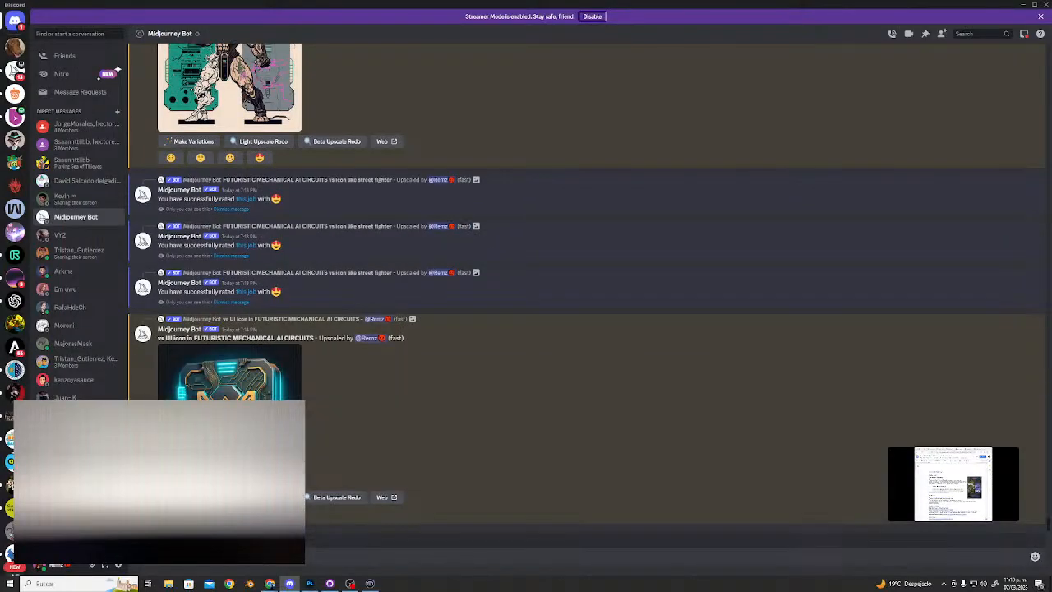
key("Return")
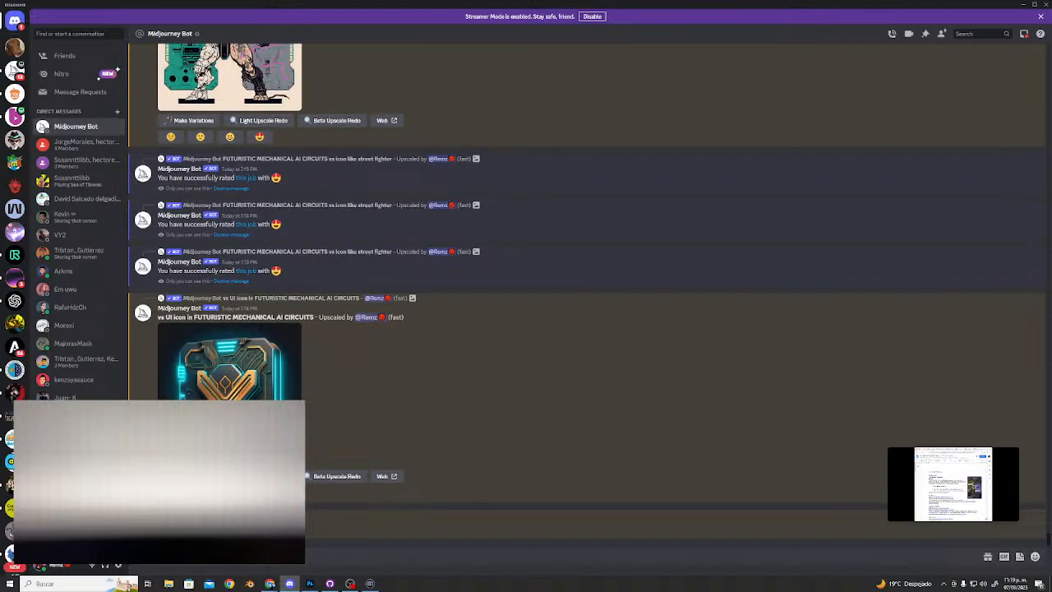
Run the /blend command on the desktop's vs image and the FUTURISTIC MECHANICAL AI CIRCUITS UI icon image.
type("/b")
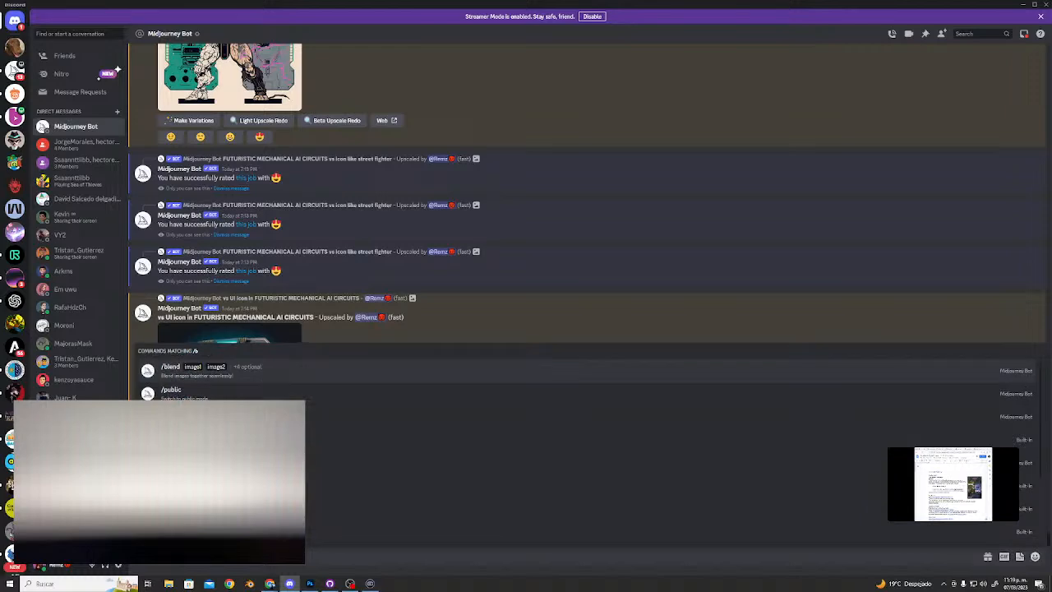
key("Tab")
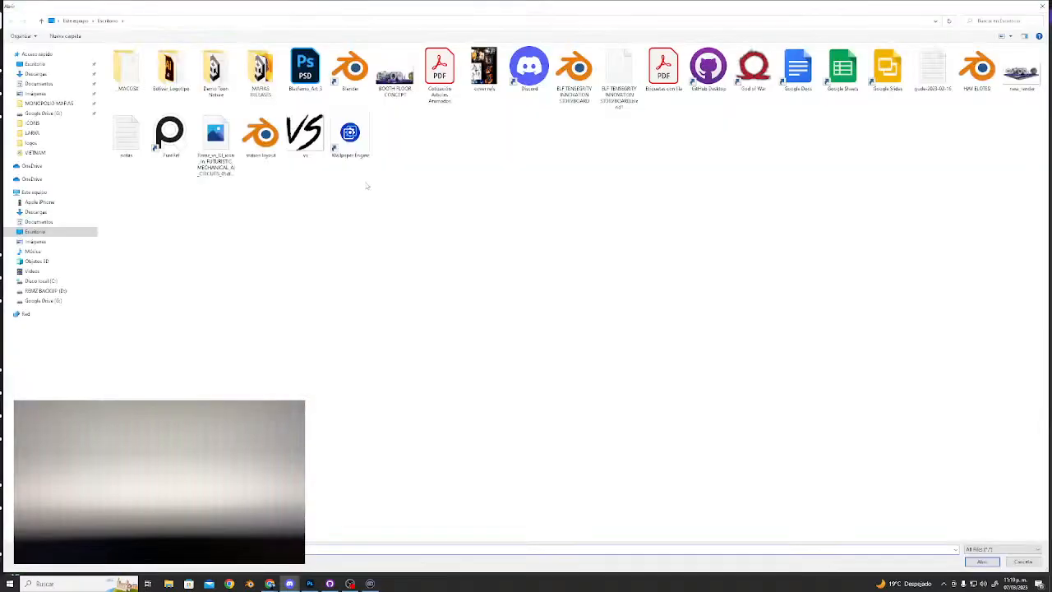
double_click(304, 134)
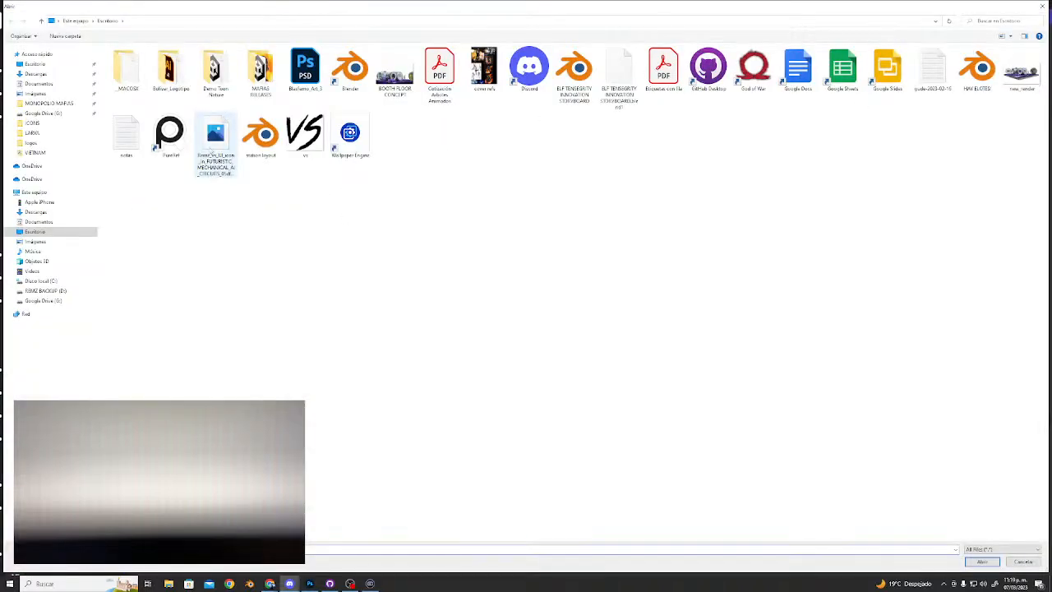
double_click(224, 144)
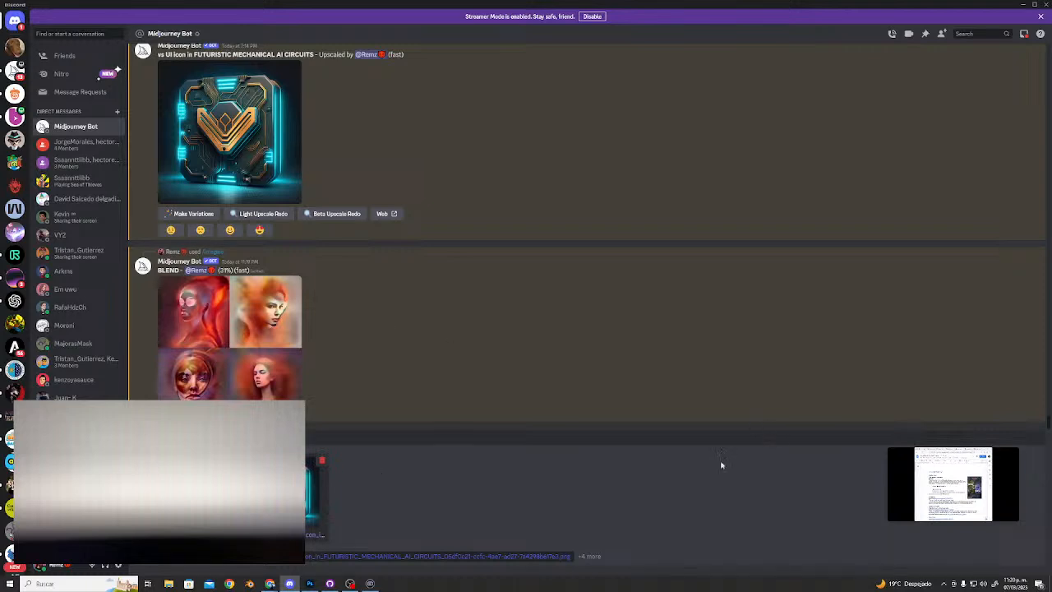
left_click(588, 555)
key("Return")
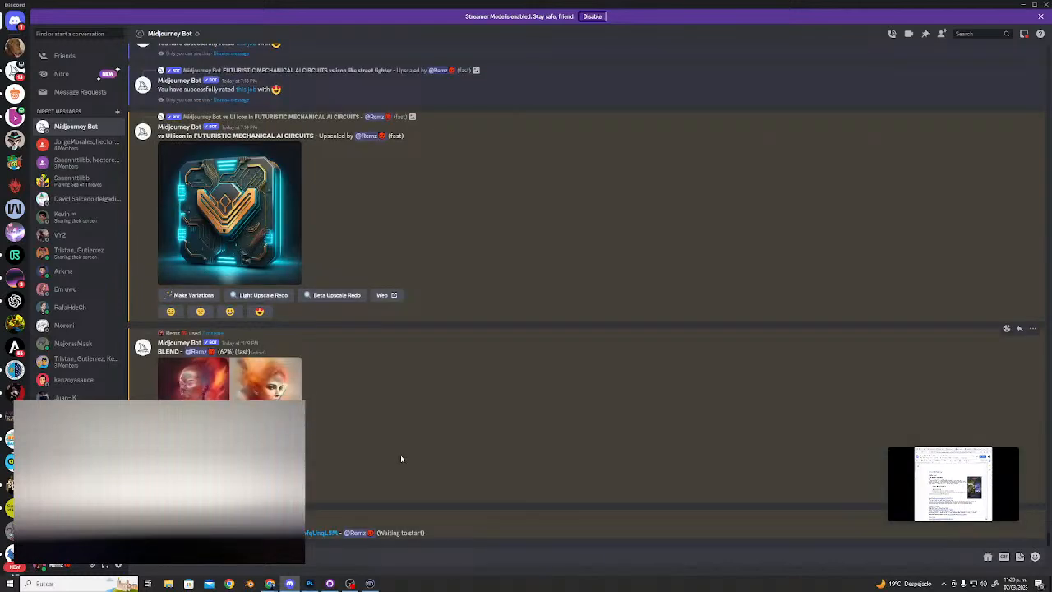
Open the direct message containing the Behance references and reply "RFA" to the Endless Space: art animations link.
key("alt+Tab")
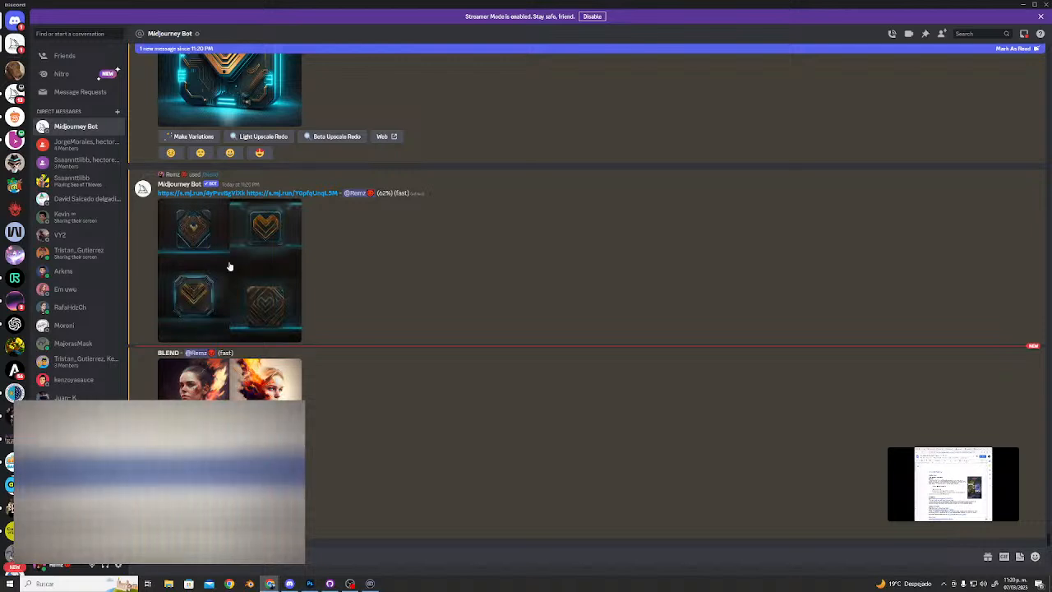
left_click(87, 199)
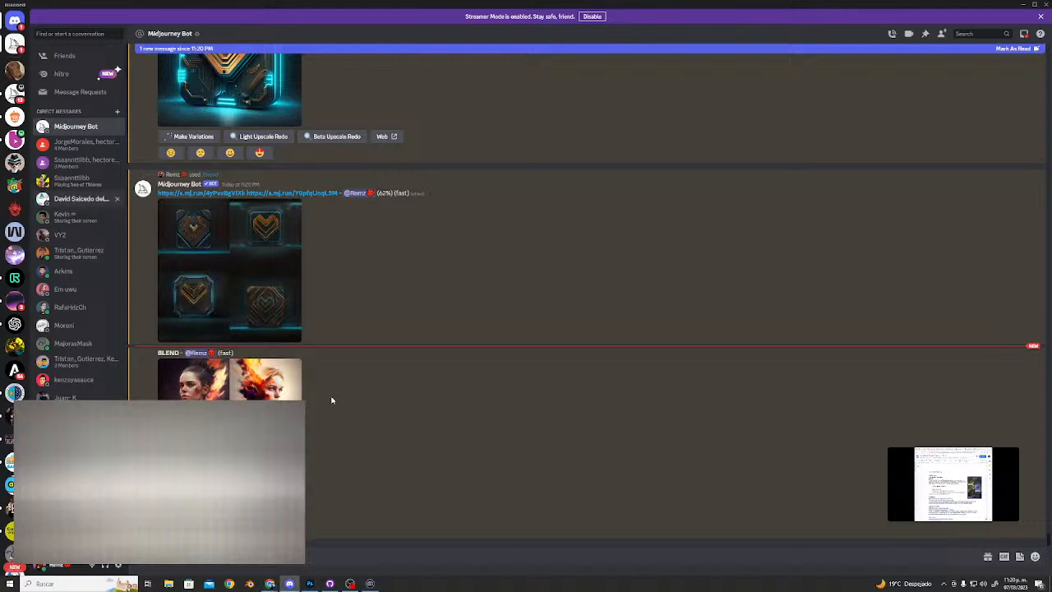
scroll(351, 334, "up", 3)
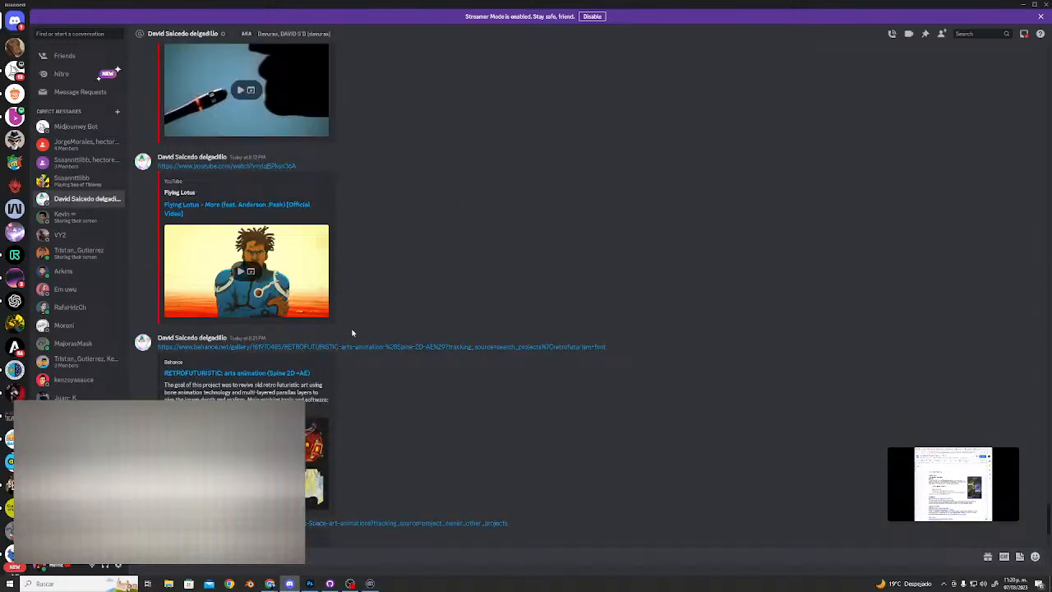
scroll(352, 331, "down", 3)
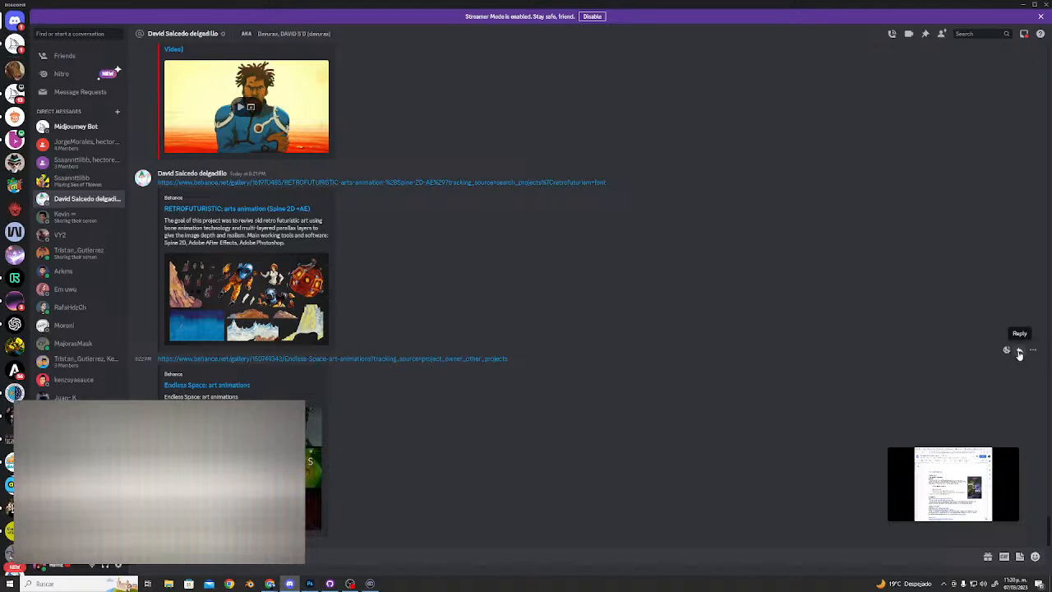
left_click(1019, 352)
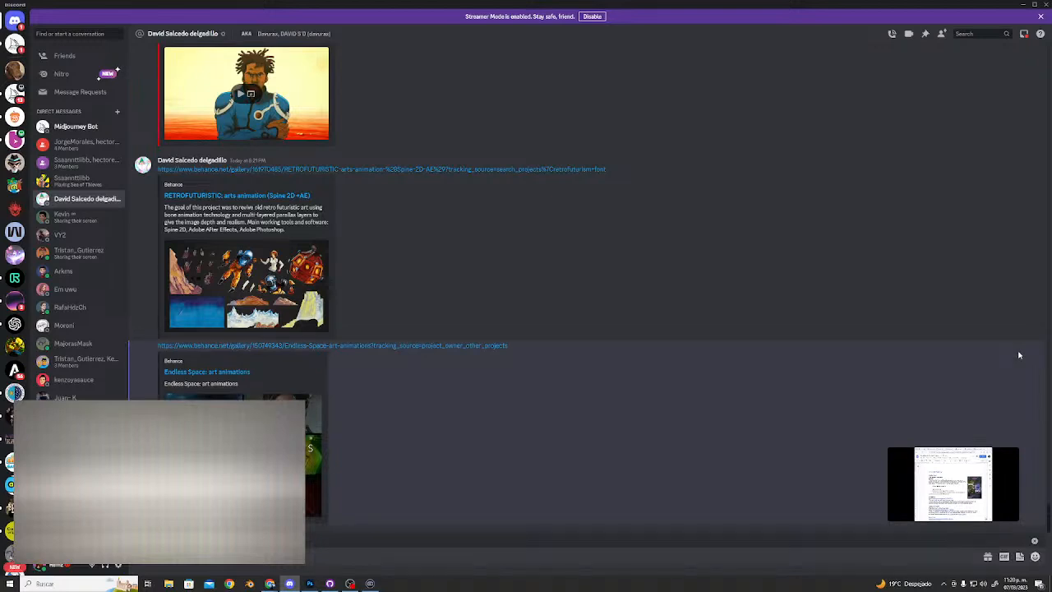
type("RFA")
key("Return")
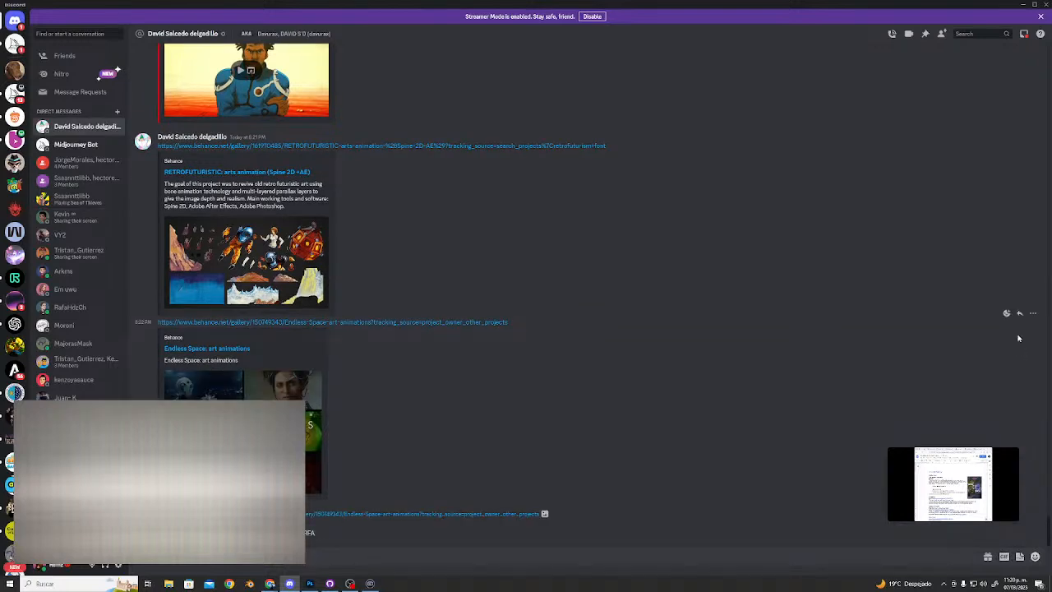
Copy the Endless Space: art animations Behance link and send it to another contact by direct message.
left_click_drag(557, 316, 181, 331)
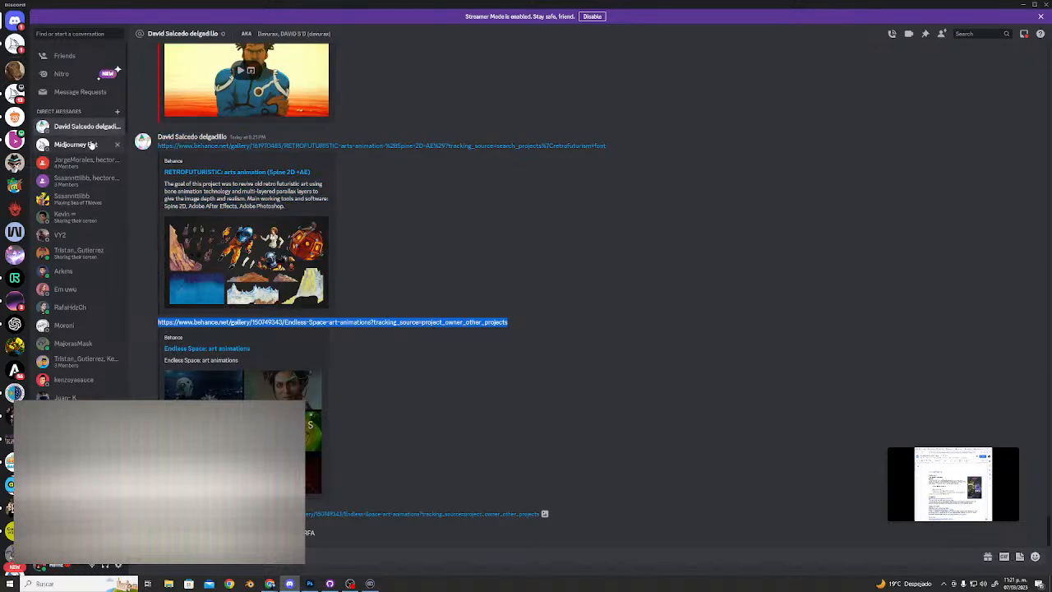
left_click(85, 254)
type("https://www.behance.net/gallery/159749343/Endless-Space-art-animations?tracking_source=project_owner_other_projects")
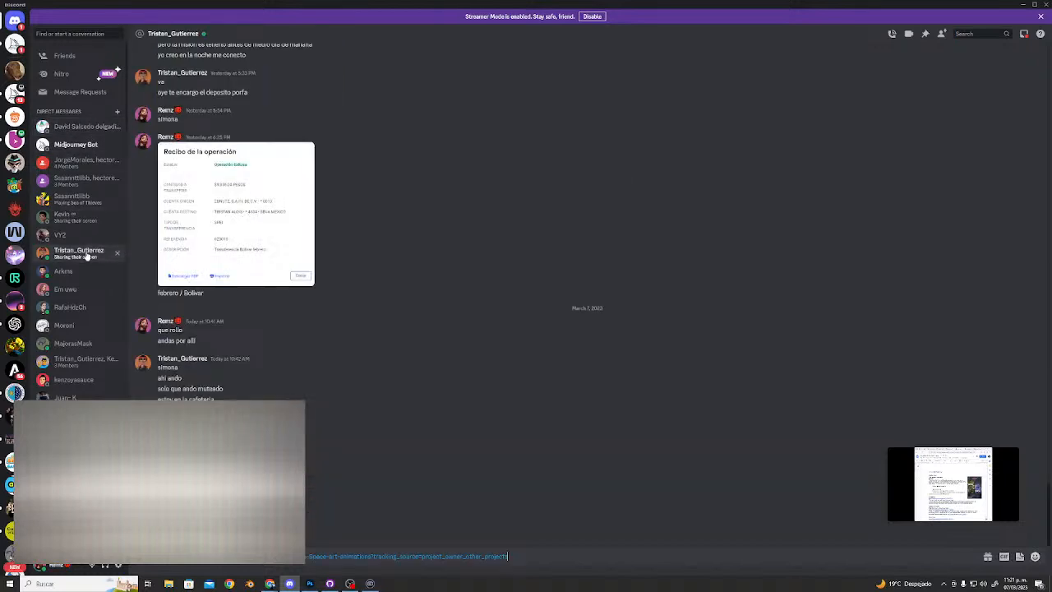
key("Return")
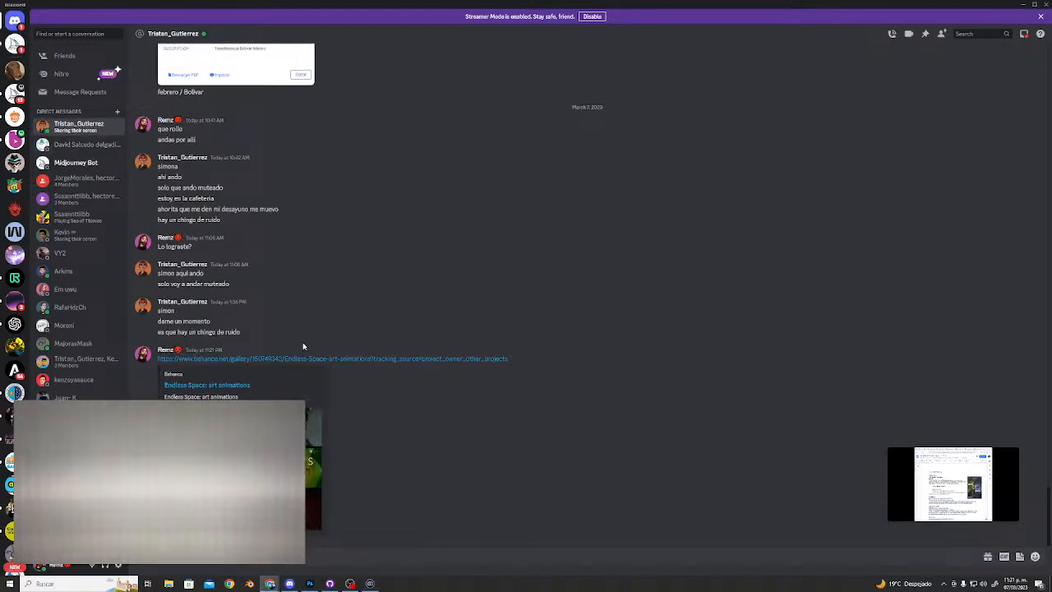
Return to the conversation with the Behance references and open the RETROFUTURISTIC: arts animation (Spine 2D +AE) link.
left_click(68, 146)
left_click(222, 147)
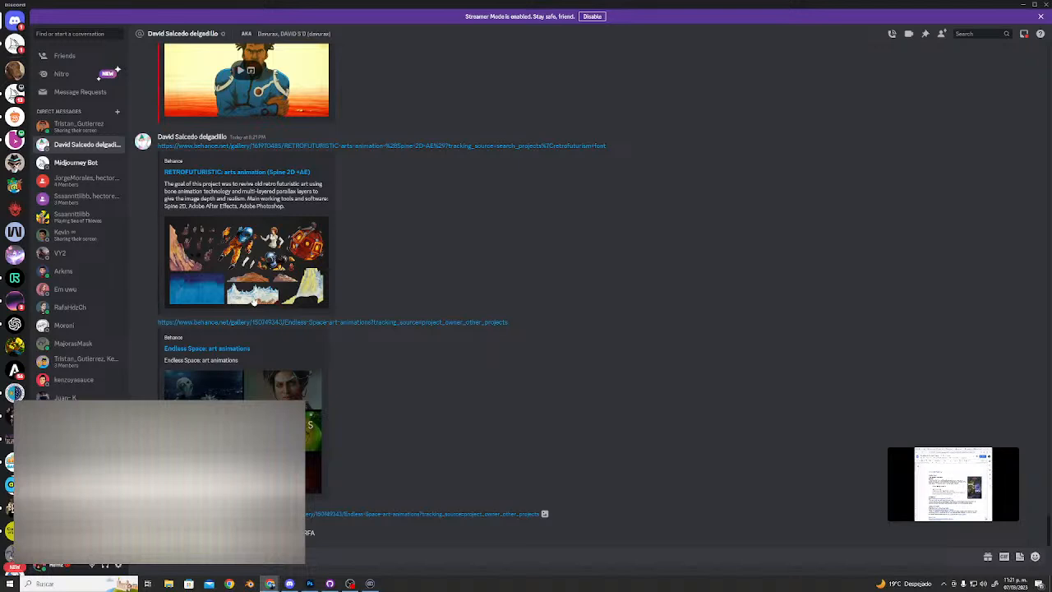
key("alt+Tab")
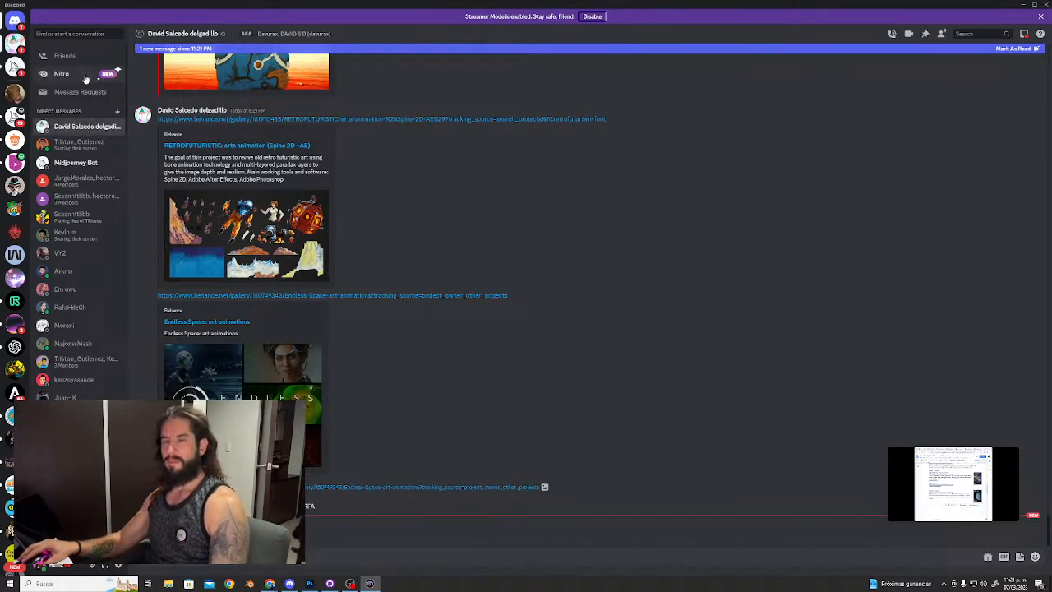
Switch to Adobe Photoshop 2023 and go back from the Torch folder to the overview of all files.
key("alt+Tab")
key("alt+Tab")
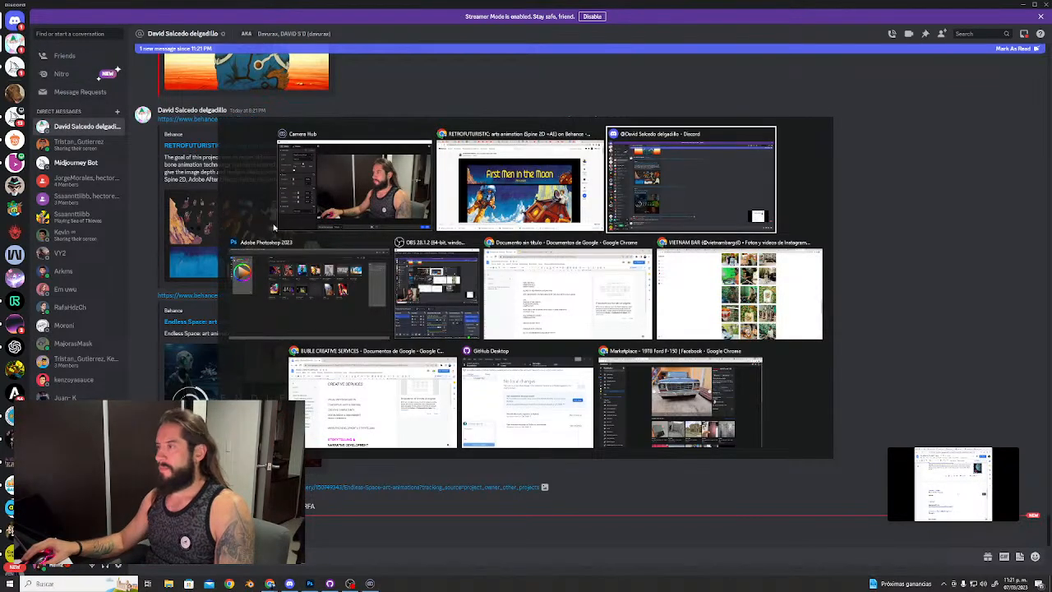
key("Escape")
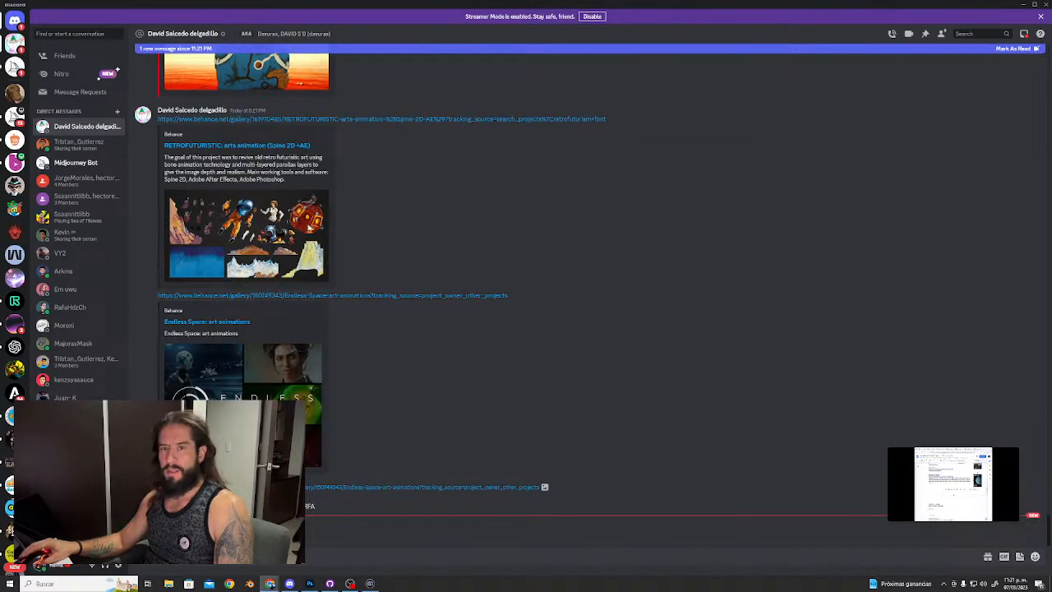
key("alt+Tab")
key("alt+Tab")
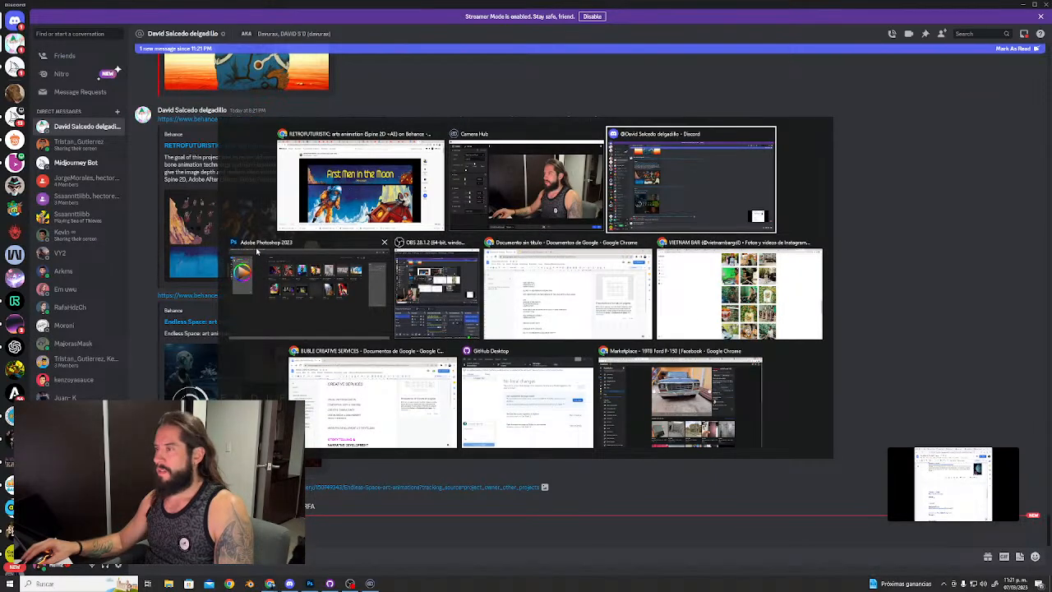
left_click(358, 308)
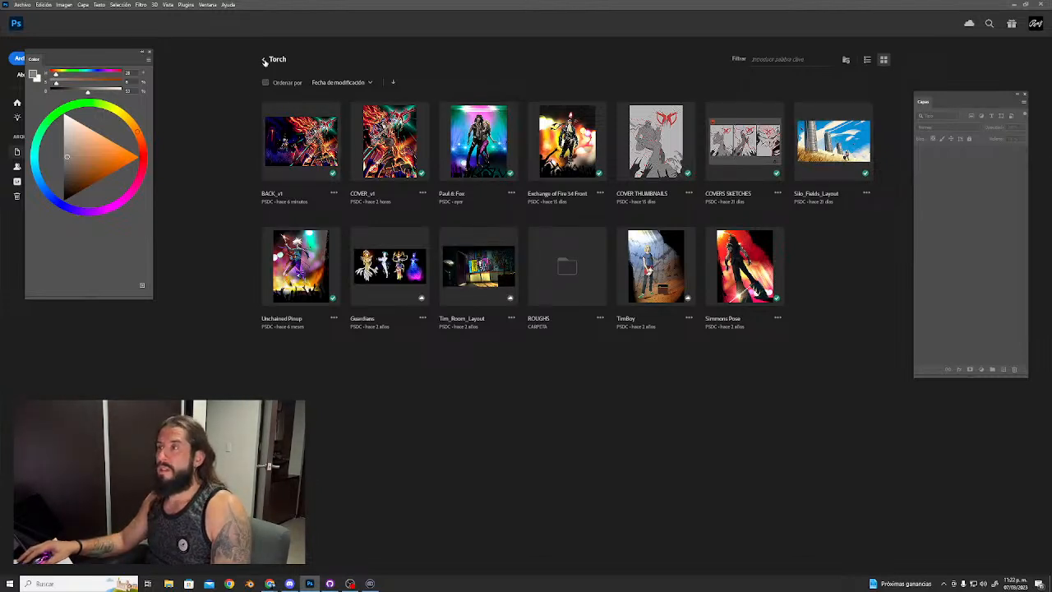
left_click(264, 61)
Switch to the Chrome window showing the VIETNAM BAR Instagram profile and close its tab.
key("alt+Tab")
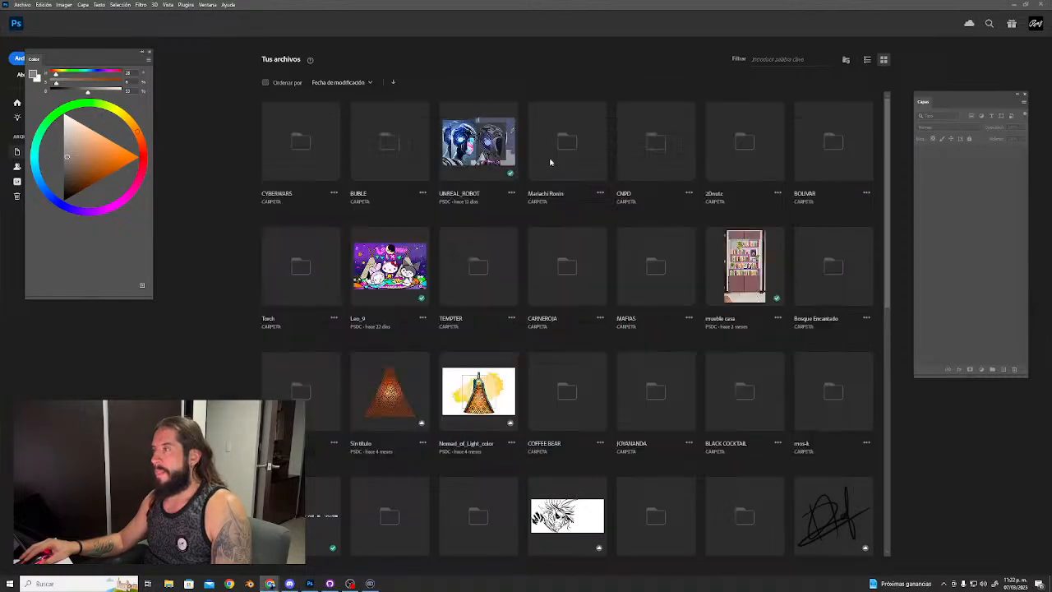
key("alt+Tab")
key("alt+Tab")
key("alt+Tab")
key("alt+Tab")
key("alt+Tab")
key("alt+Tab")
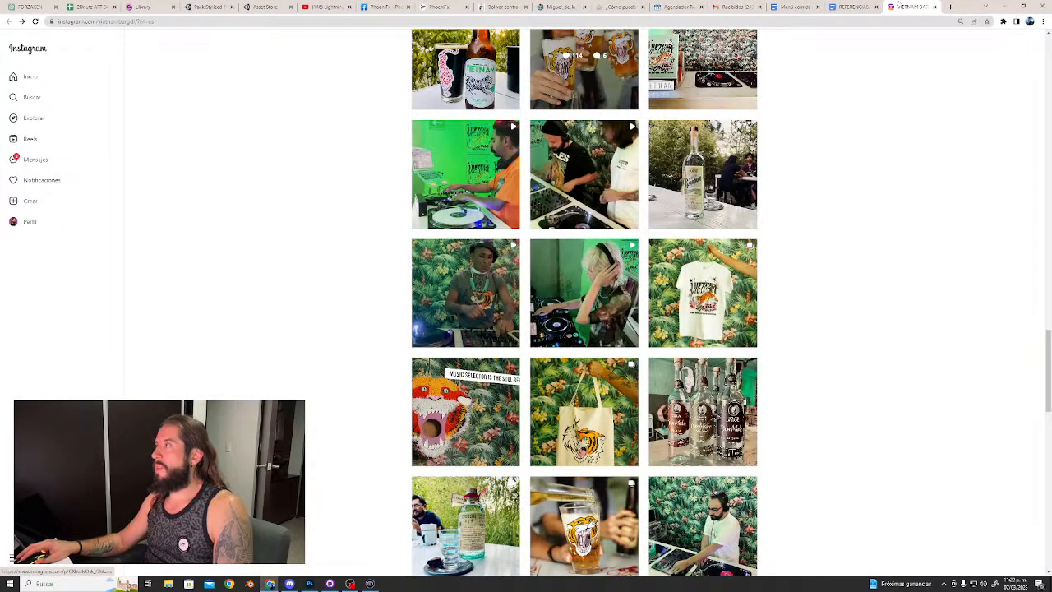
key("ctrl+w")
Open the bienvenidopariente Instagram profile from the REFERENCIAS DE LUGARES document and look through its posts.
key("alt+Tab")
key("alt+Tab")
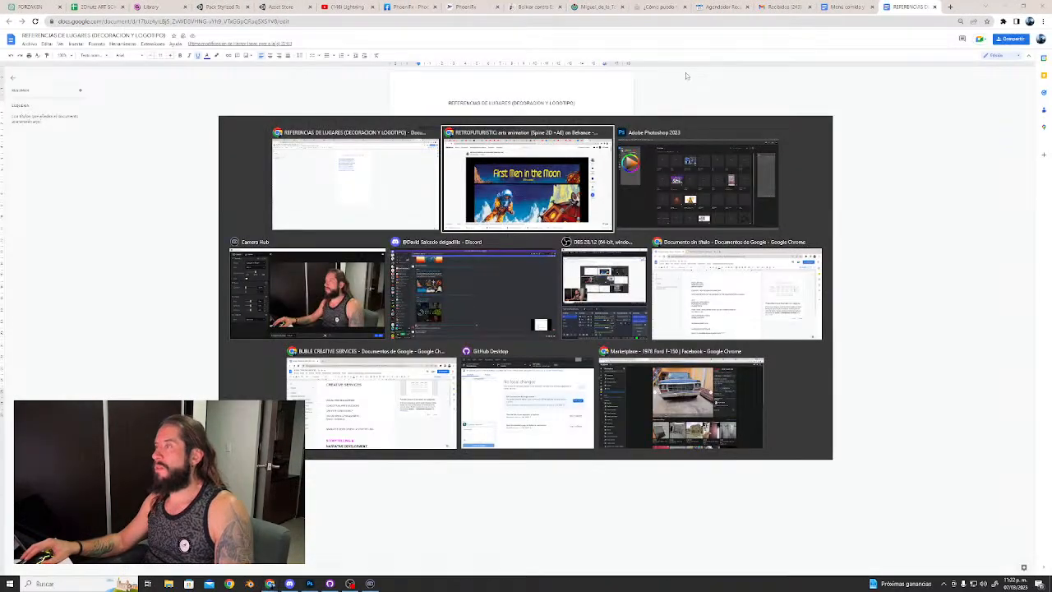
left_click(481, 138)
left_click(472, 148)
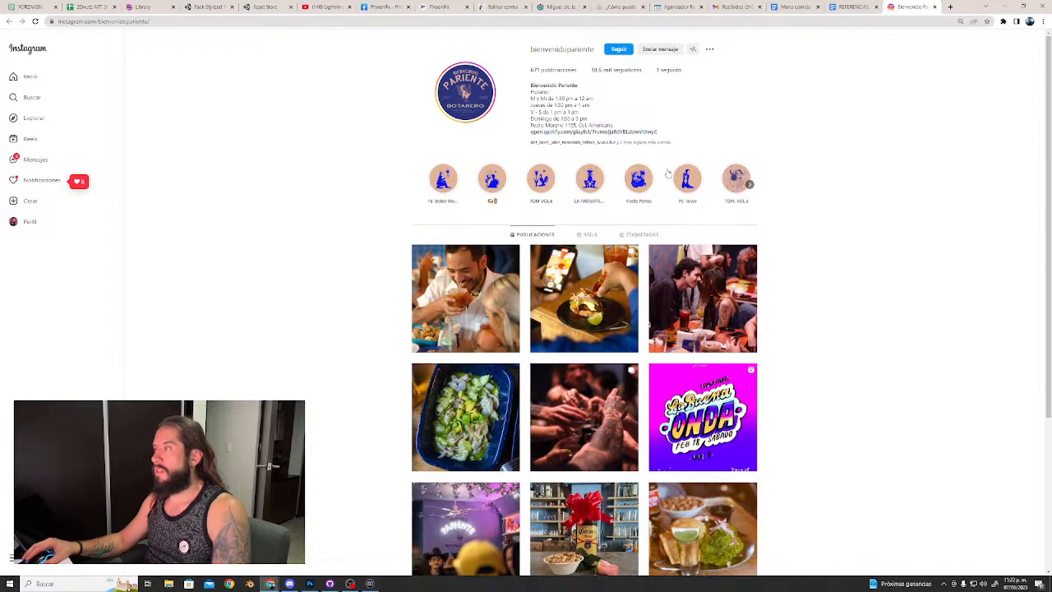
scroll(602, 163, "down", 3)
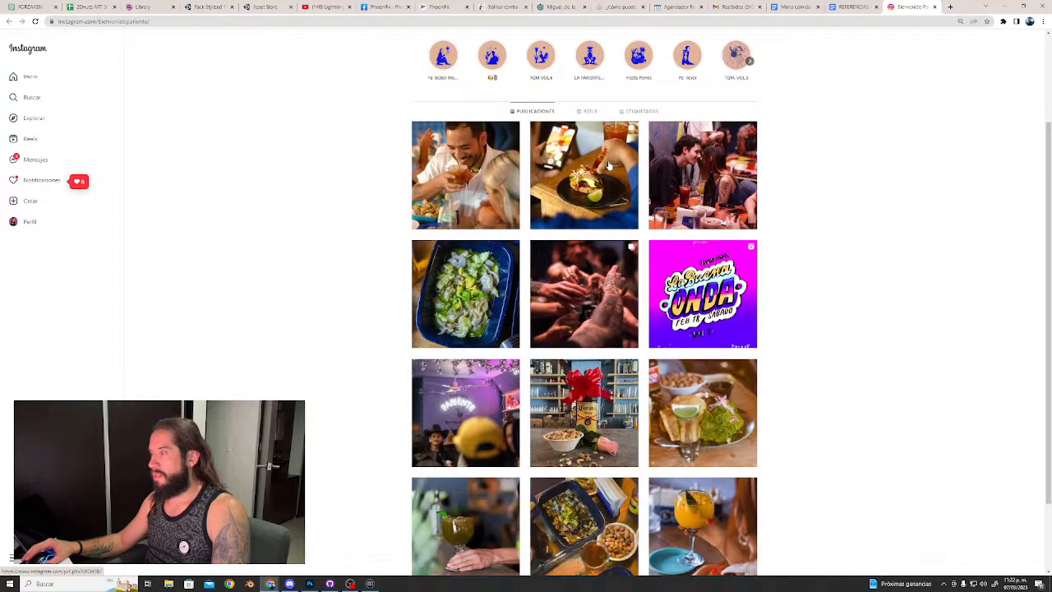
scroll(612, 166, "up", 2)
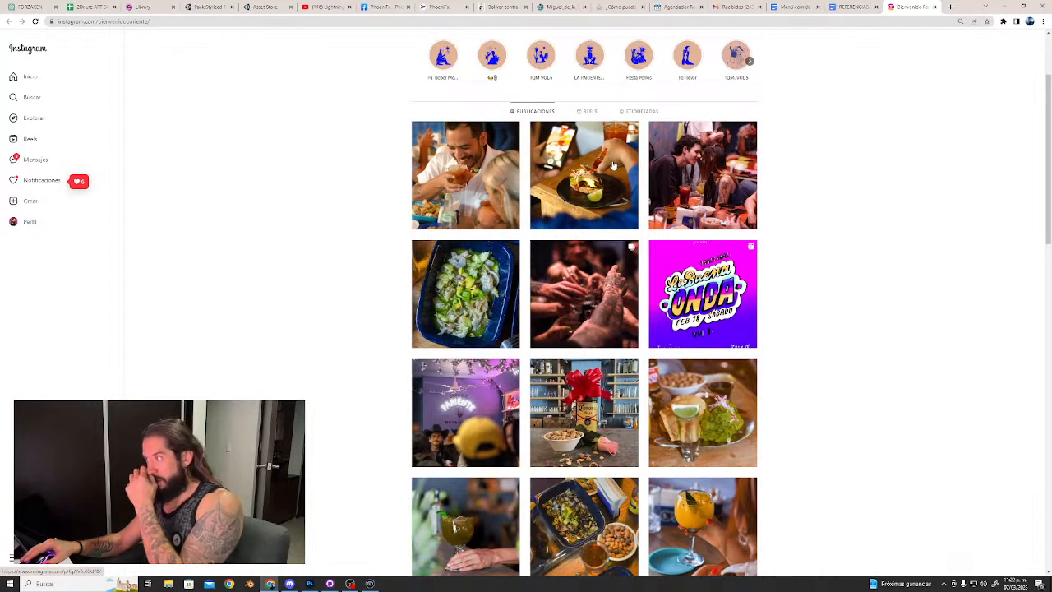
scroll(612, 166, "up", 1)
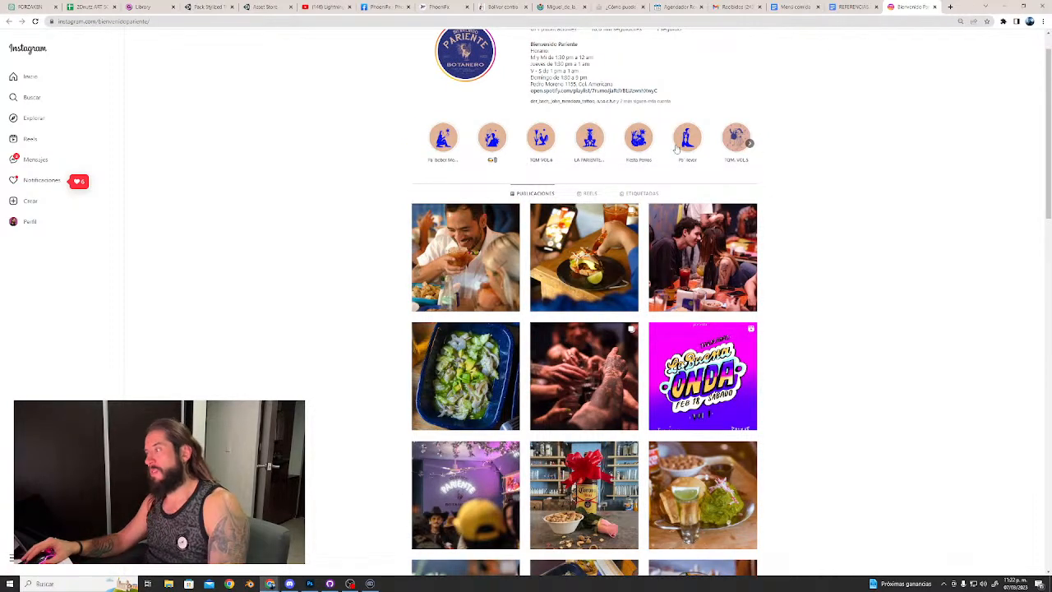
Switch back to the Adobe Photoshop 2023 file overview.
key("alt+Tab")
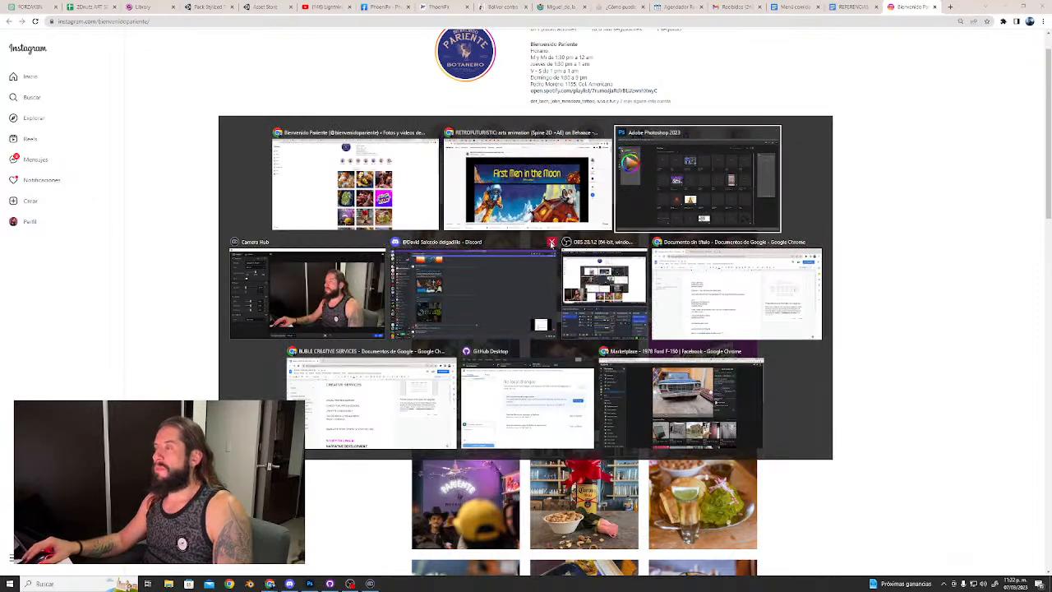
key("alt+Tab")
left_click(701, 176)
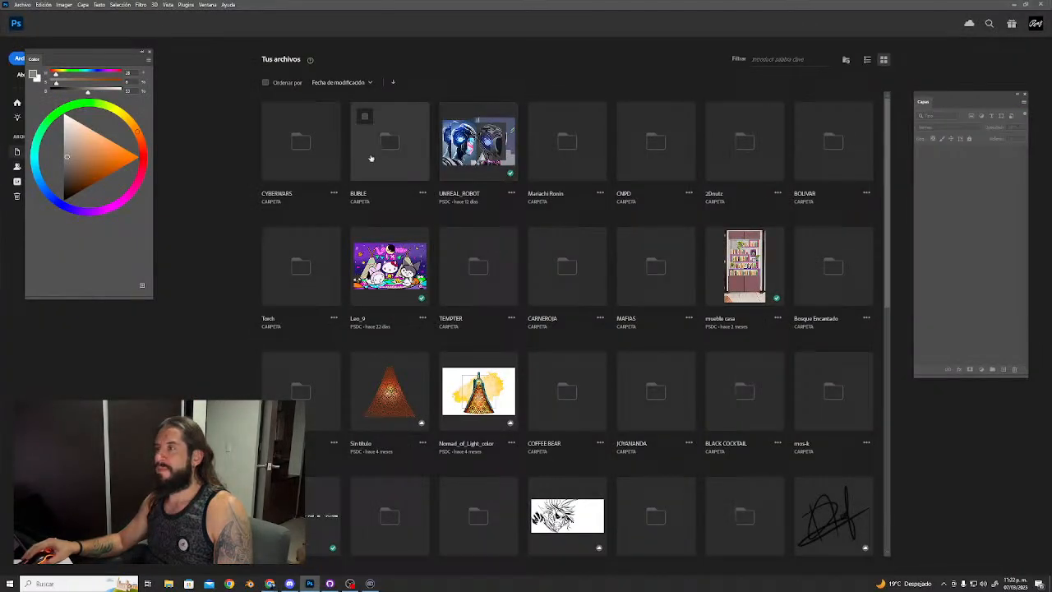
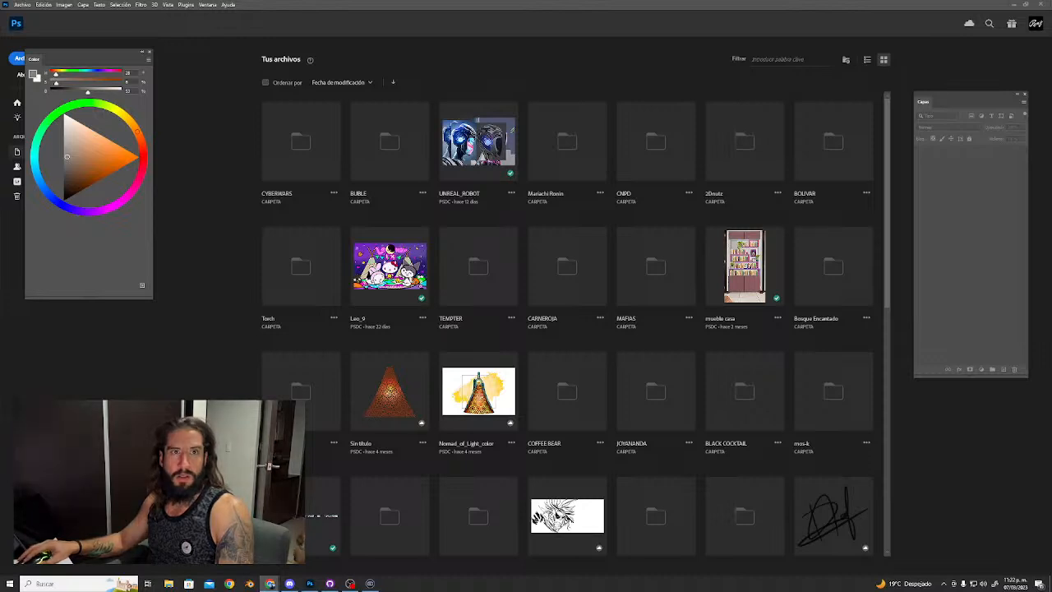
Maximize the Cyber Wars presentation window and review its slides from the opening slide through Main Features.
left_click_drag(463, 108, 486, 100)
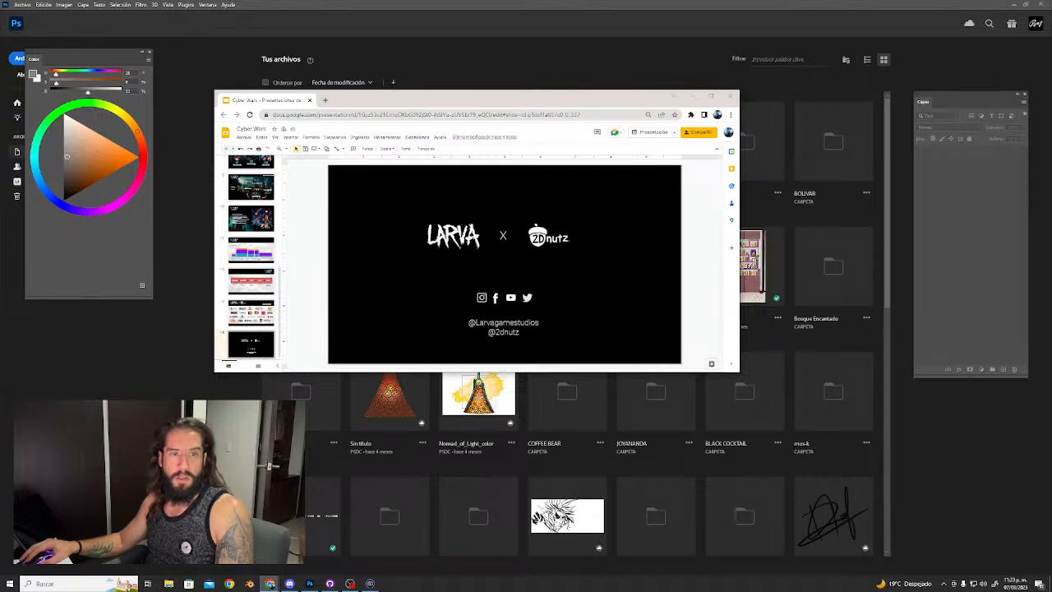
double_click(599, 99)
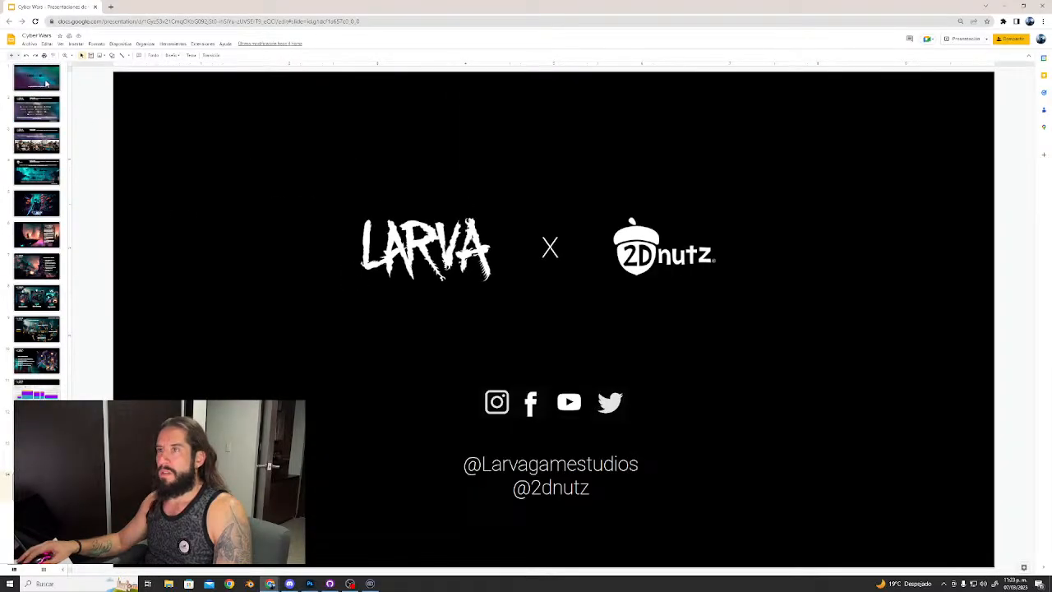
left_click(46, 83)
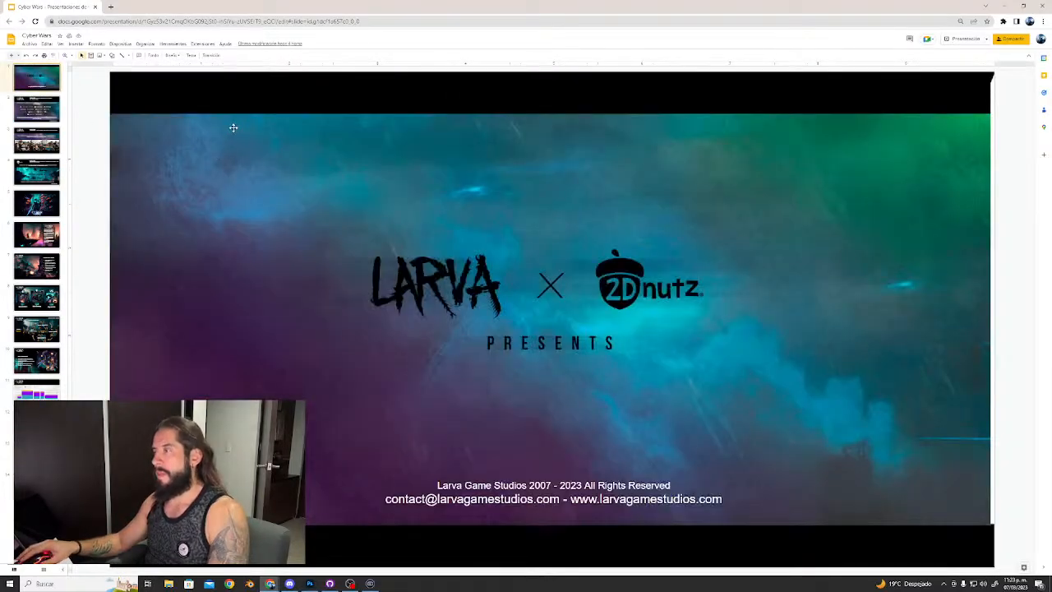
key("Down")
key("Down")
key("Down")
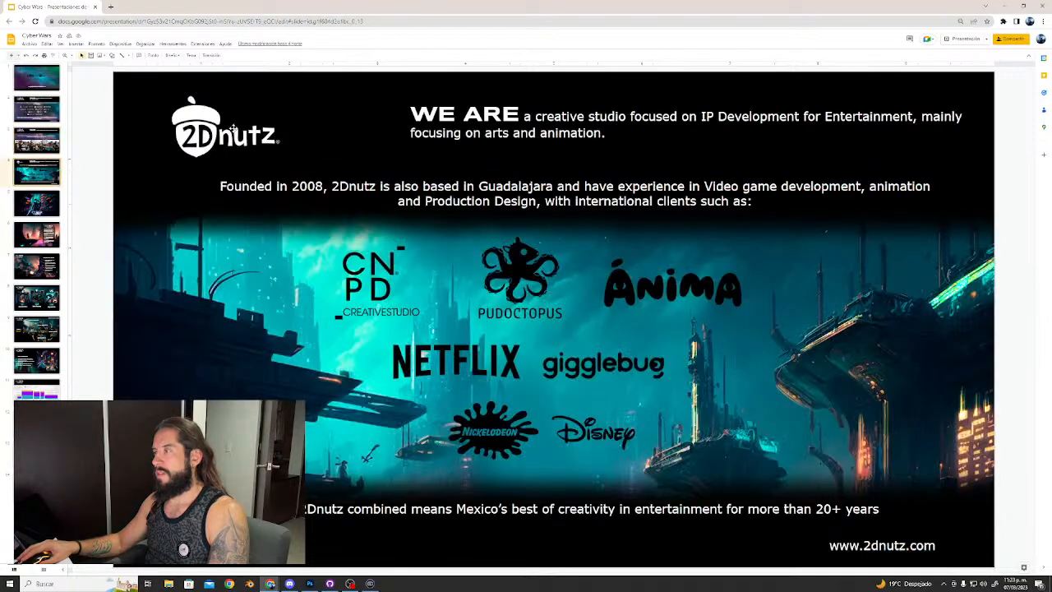
key("Down")
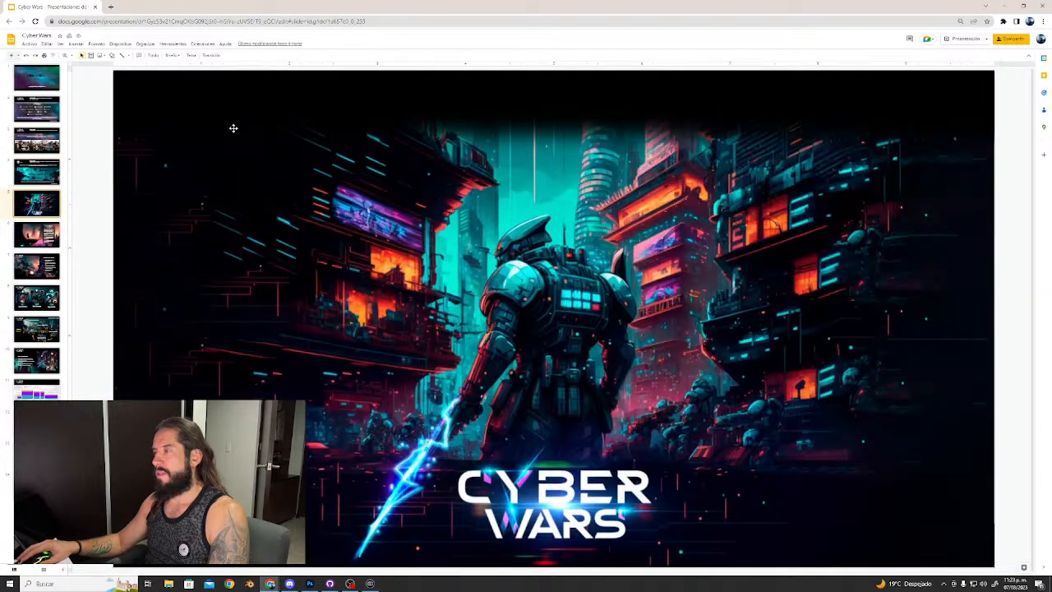
key("Down")
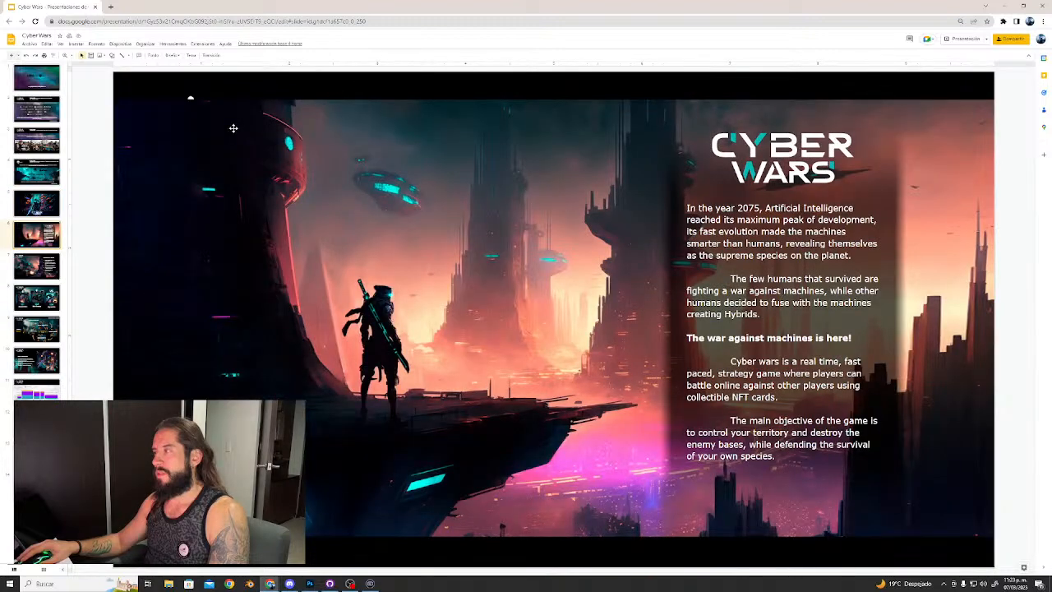
key("Down")
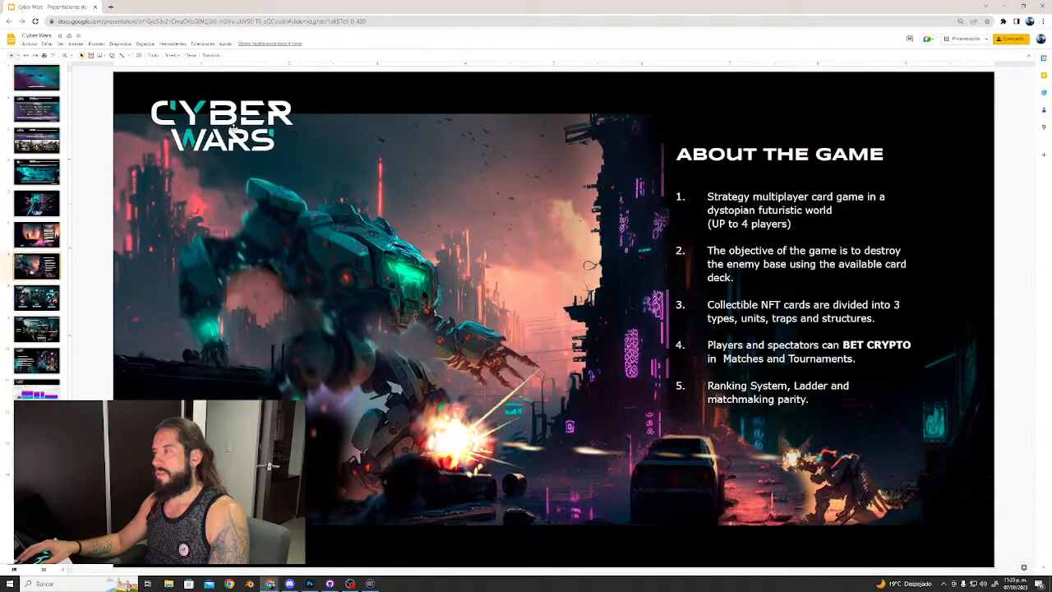
key("Down")
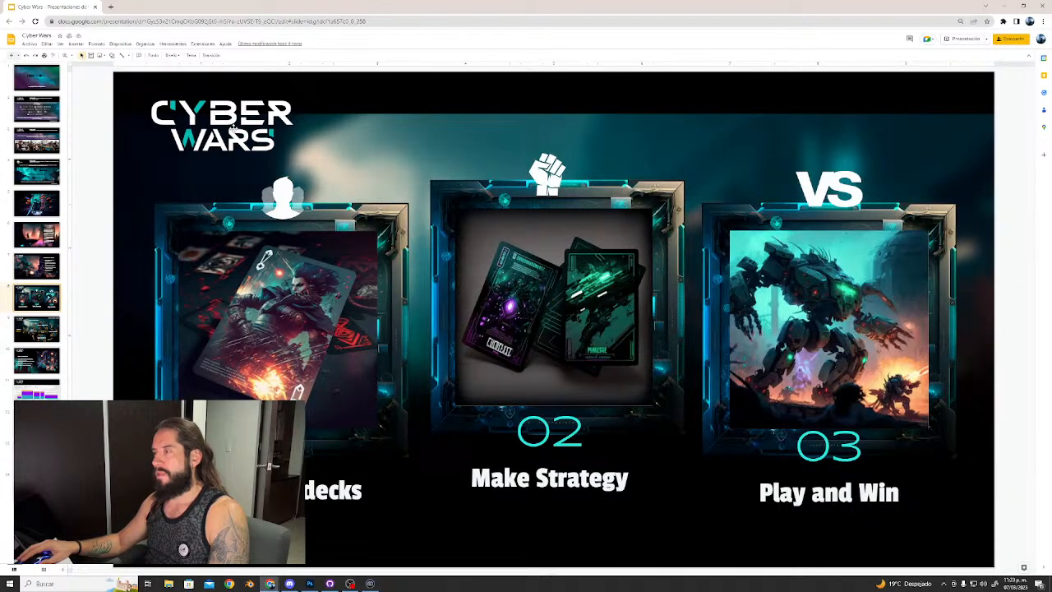
key("Down")
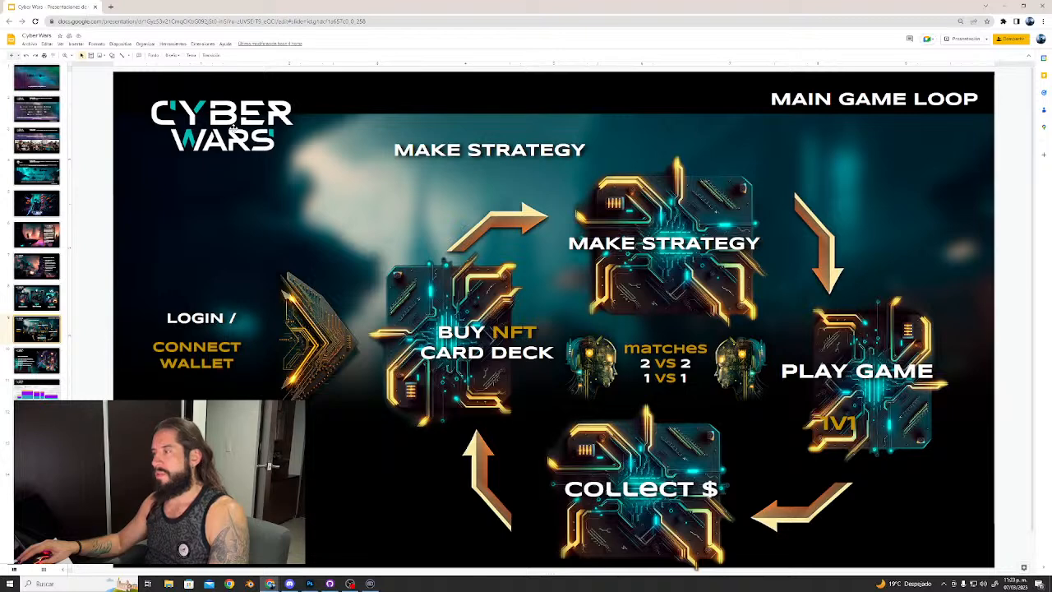
key("Down")
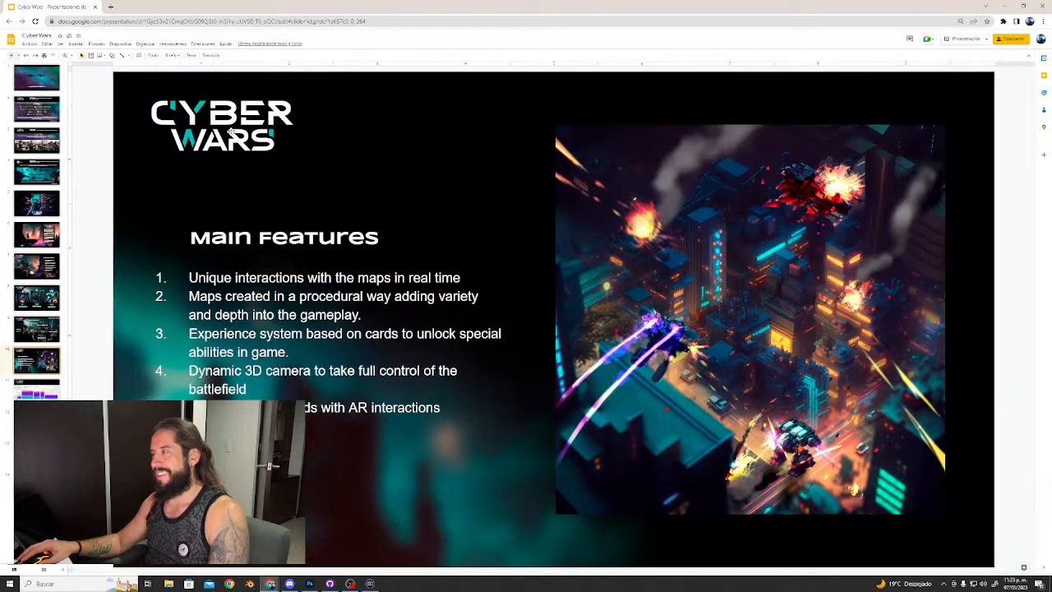
Review the remaining Cyber Wars slides from Production Plan through the closing LARVA x 2Dnutz slide, and return to the opening slide.
key("Down")
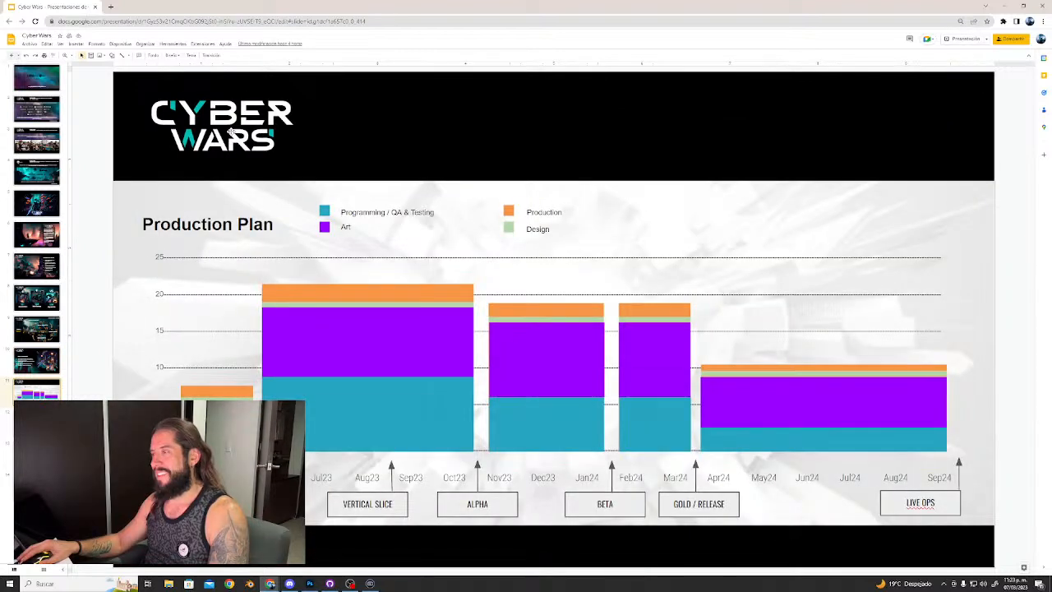
key("Down")
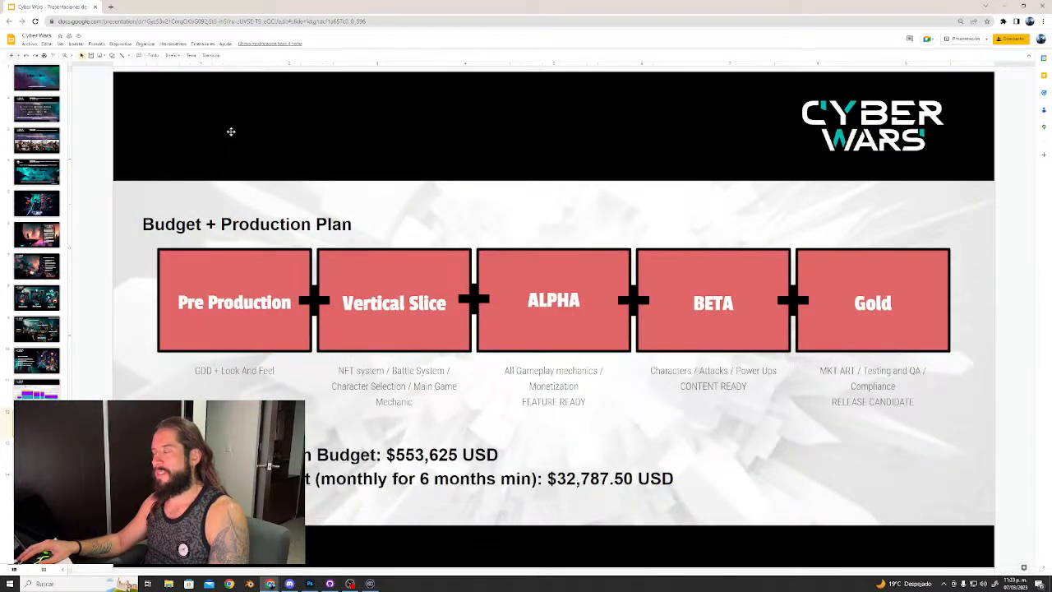
key("Down")
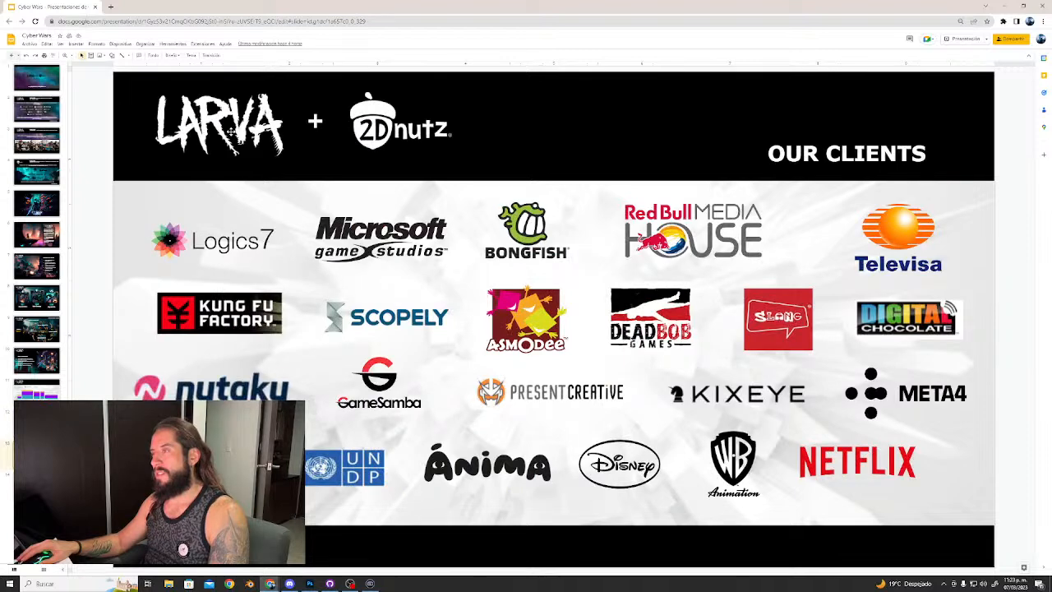
key("Down")
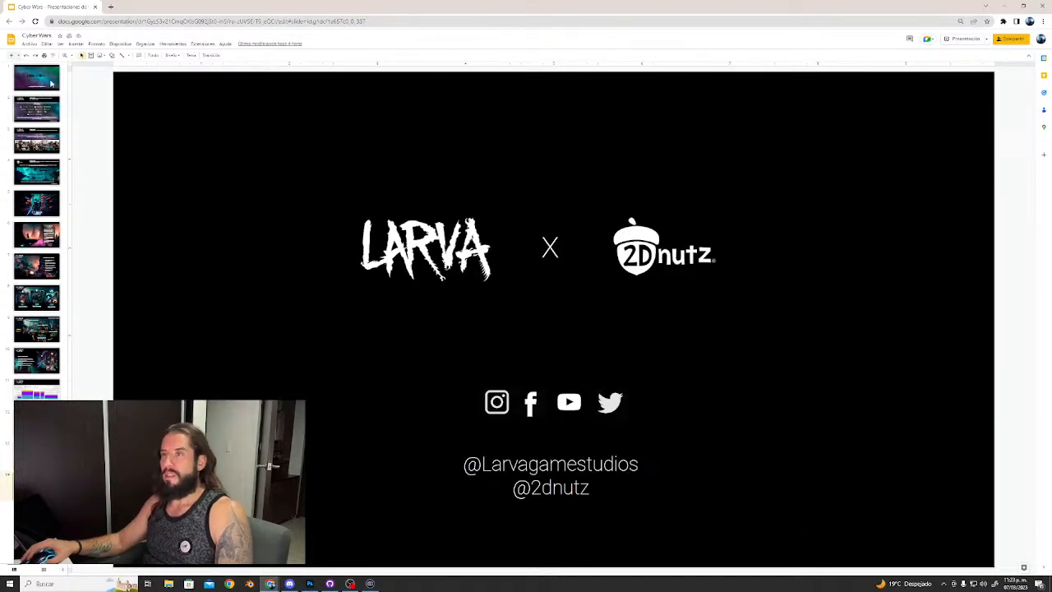
key("Home")
Switch to the Chrome window showing the bienvenidopariente Instagram profile and bring up its Lightning VFX Unity Particle System YouTube video.
key("alt+Tab")
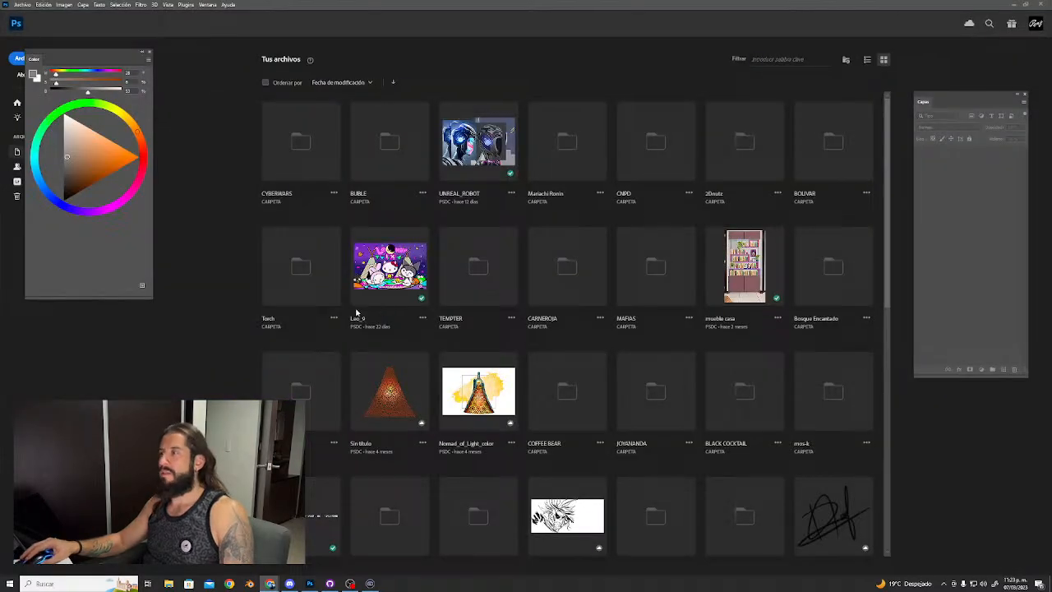
key("alt+Tab")
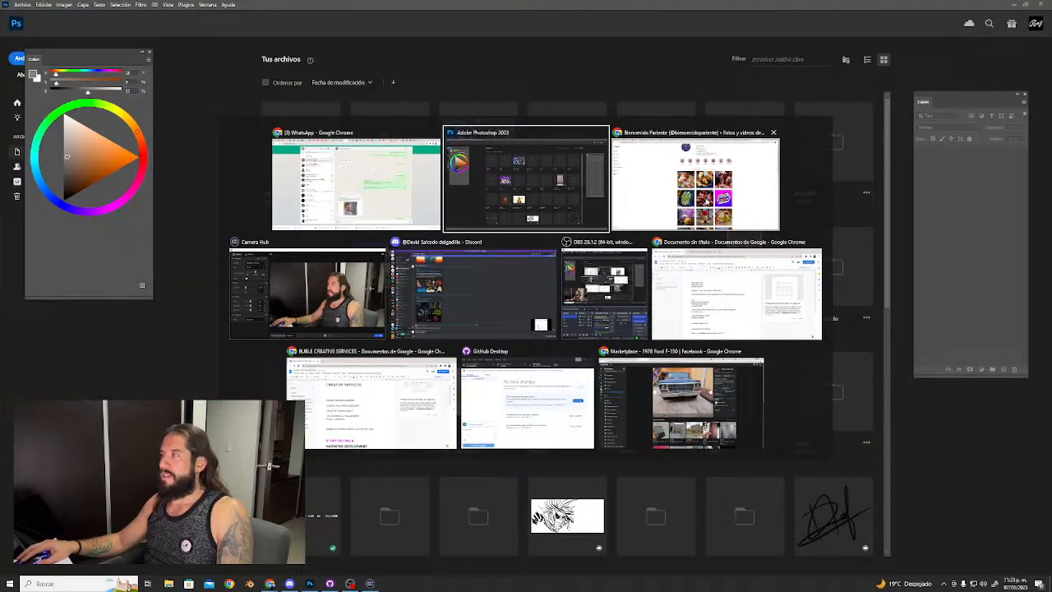
left_click(695, 182)
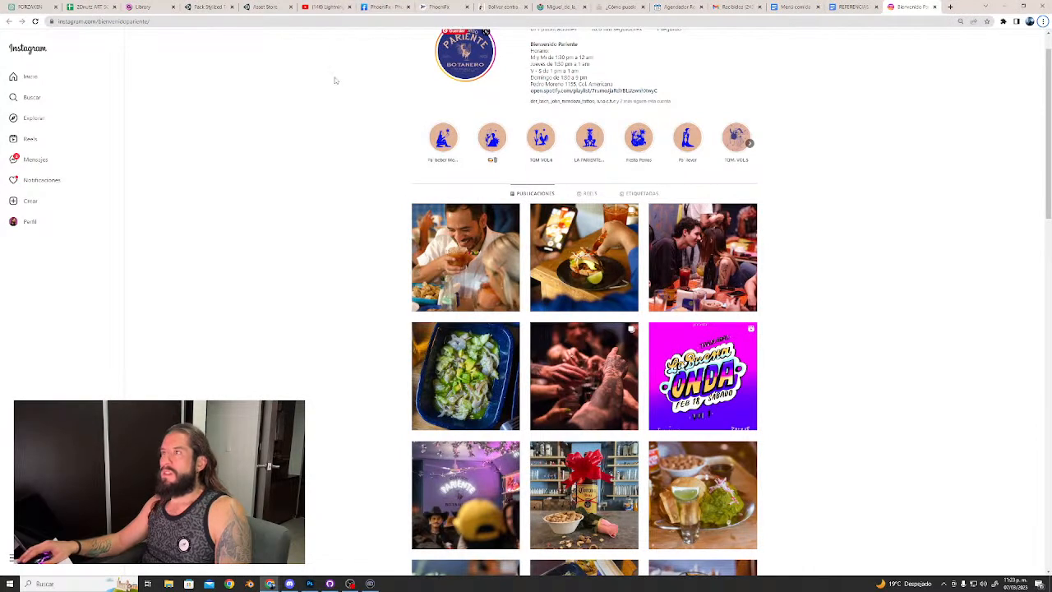
left_click(307, 5)
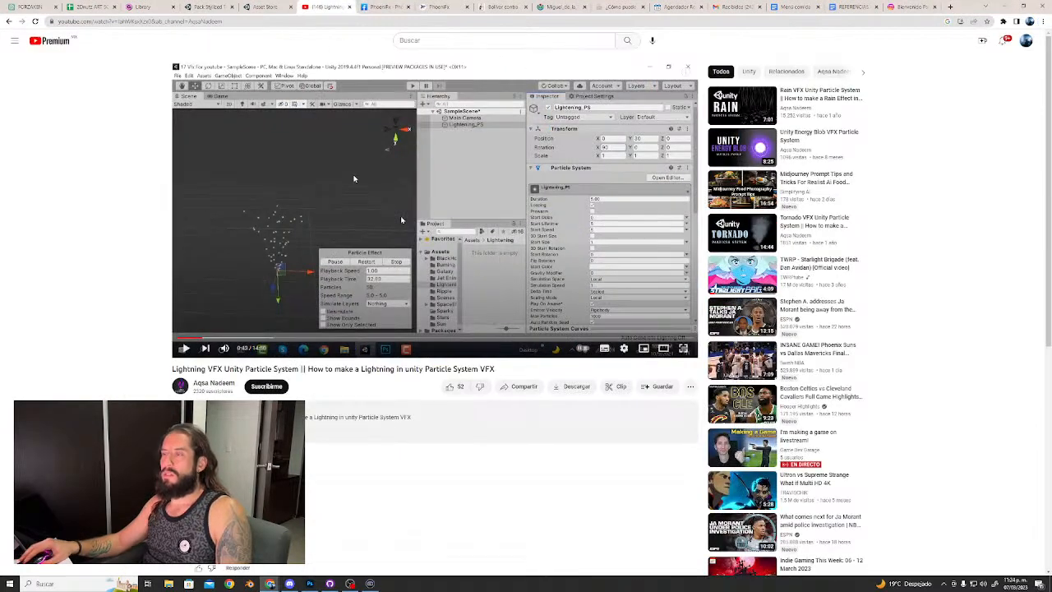
Switch from the lightning video through the open windows to the Adobe Photoshop 2023 file overview.
key("alt+Tab")
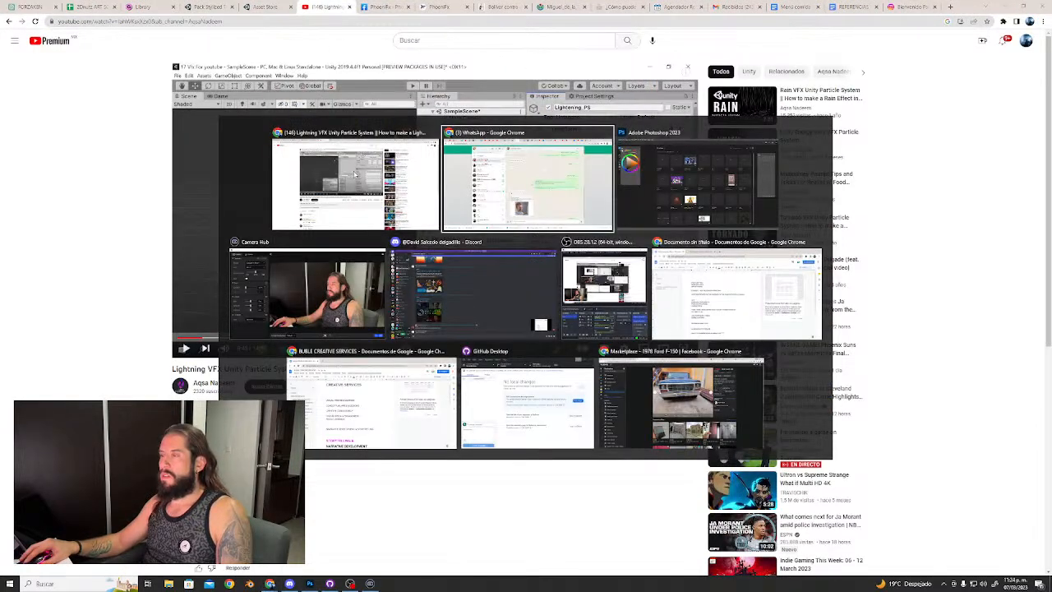
left_click(354, 175)
key("alt+Tab")
key("alt+Tab")
left_click(383, 185)
key("alt+Tab")
key("alt+Tab")
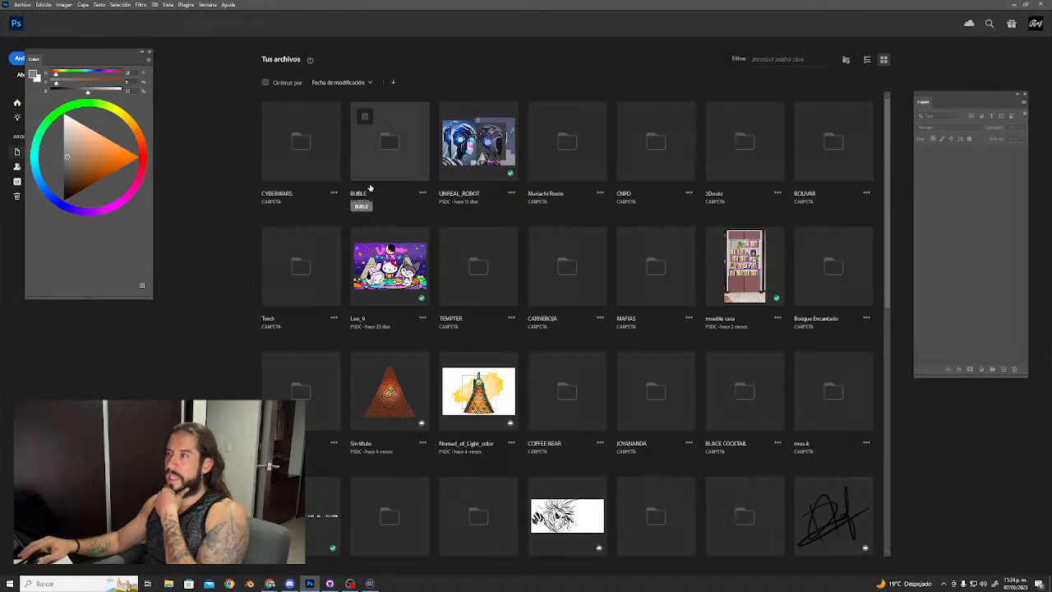
Open the Horse_Sculpture Concept artwork from the BOLIVAR cloud folder.
left_click(556, 183)
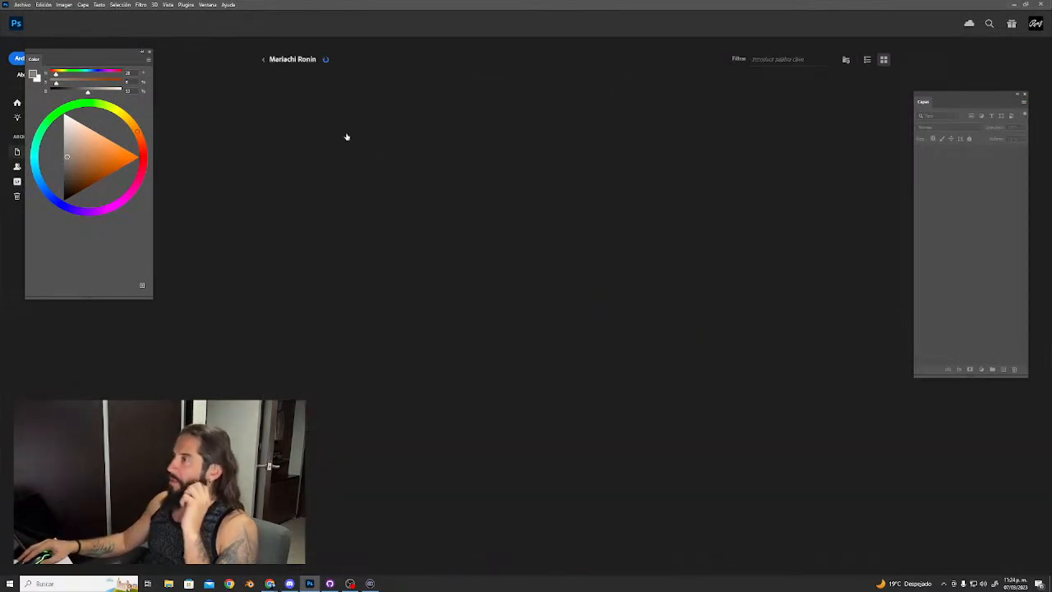
left_click(263, 59)
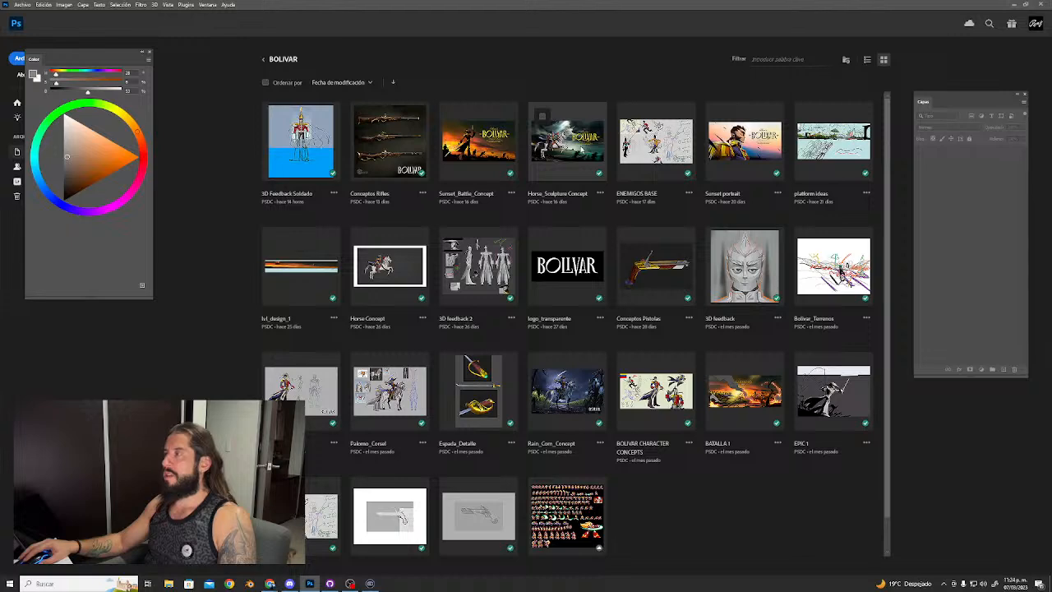
left_click(604, 154)
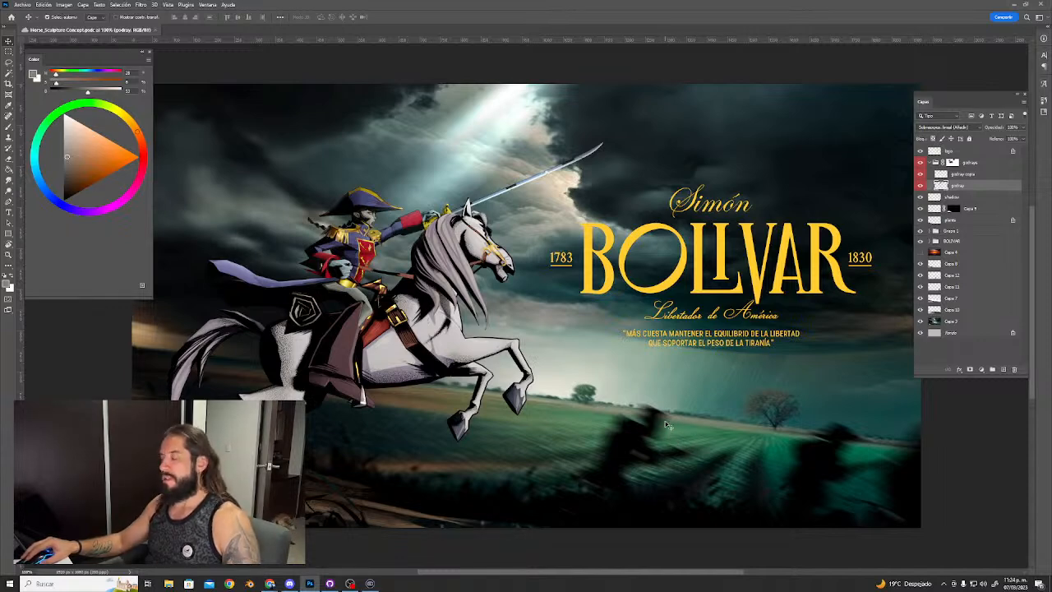
View the horse and rider artwork full screen, return to the standard view, and close the document.
key("f")
key("f")
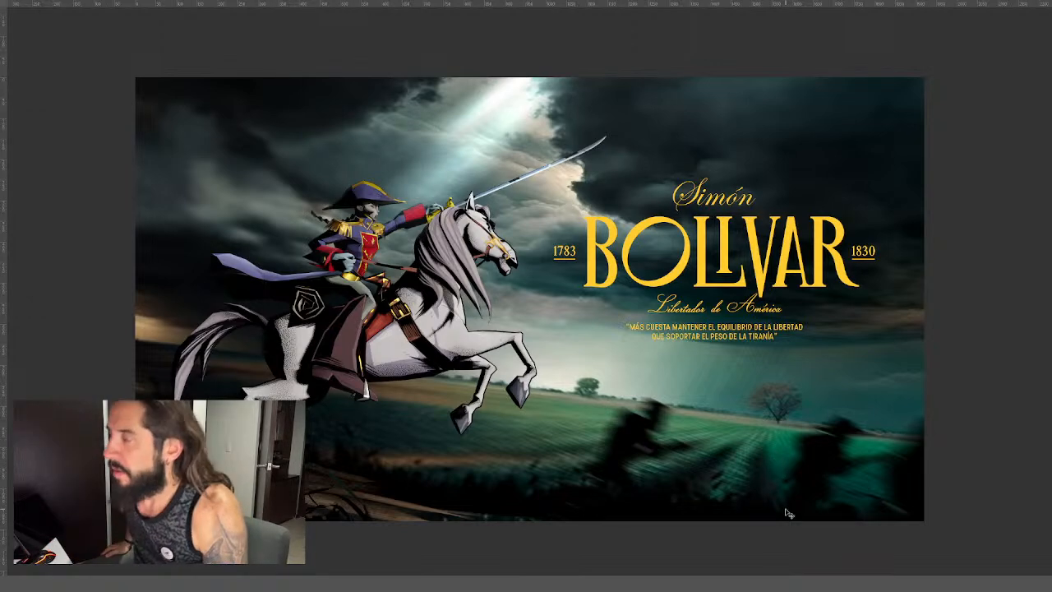
key("f")
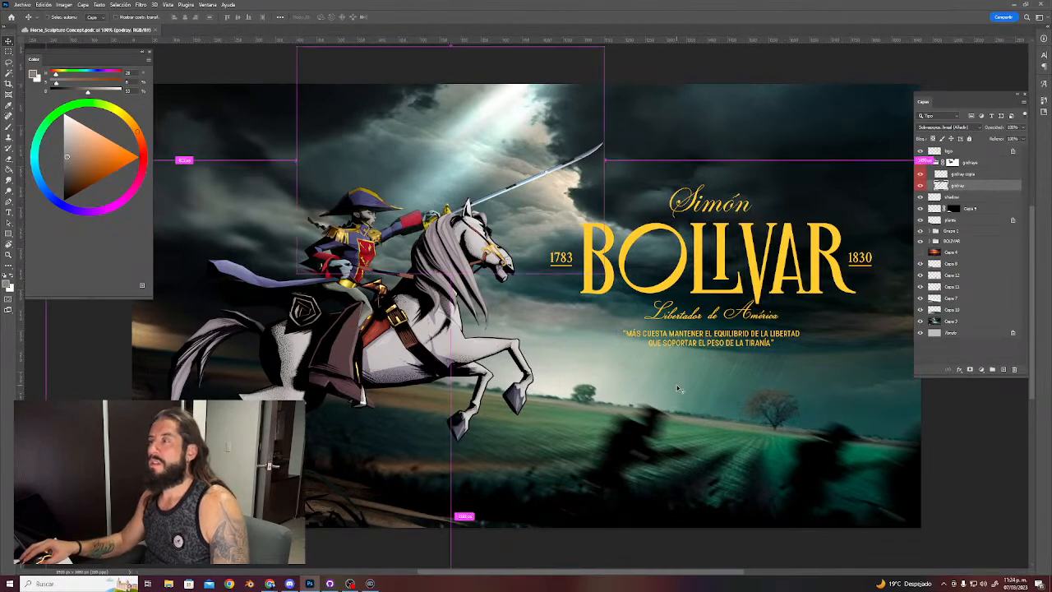
key("ctrl+w")
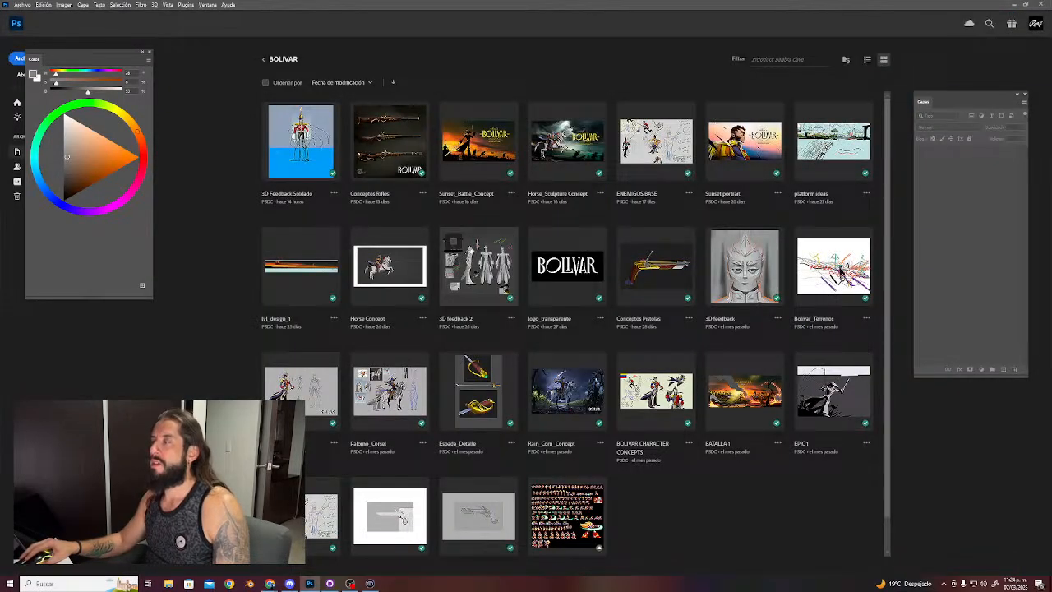
Switch to Discord and upscale the fourth image of the fiery portrait blend in the Midjourney Bot conversation.
key("alt+Tab")
key("alt+Tab")
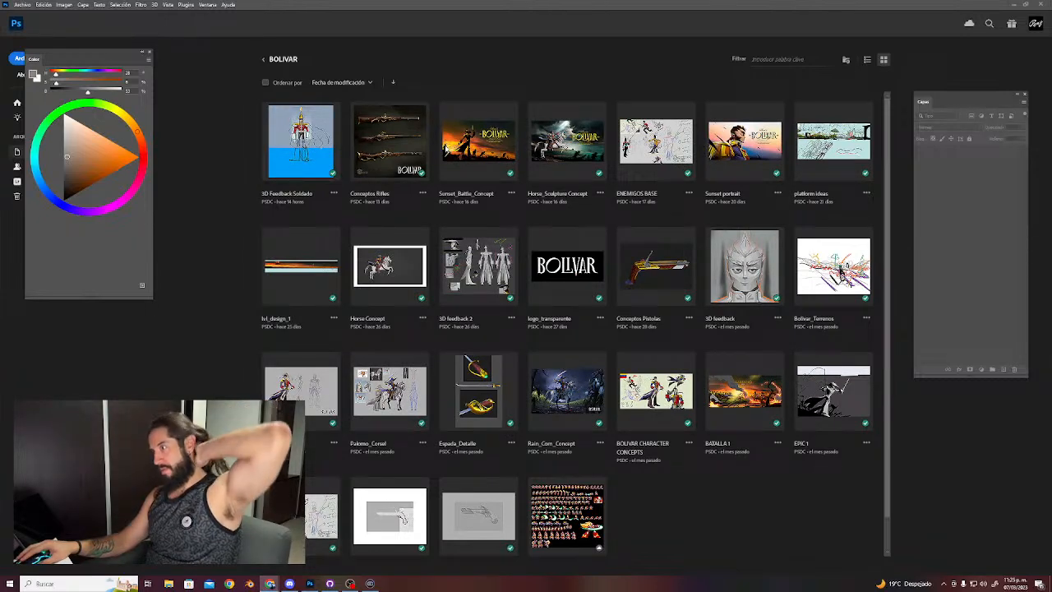
key("alt+Tab")
key("alt+Tab")
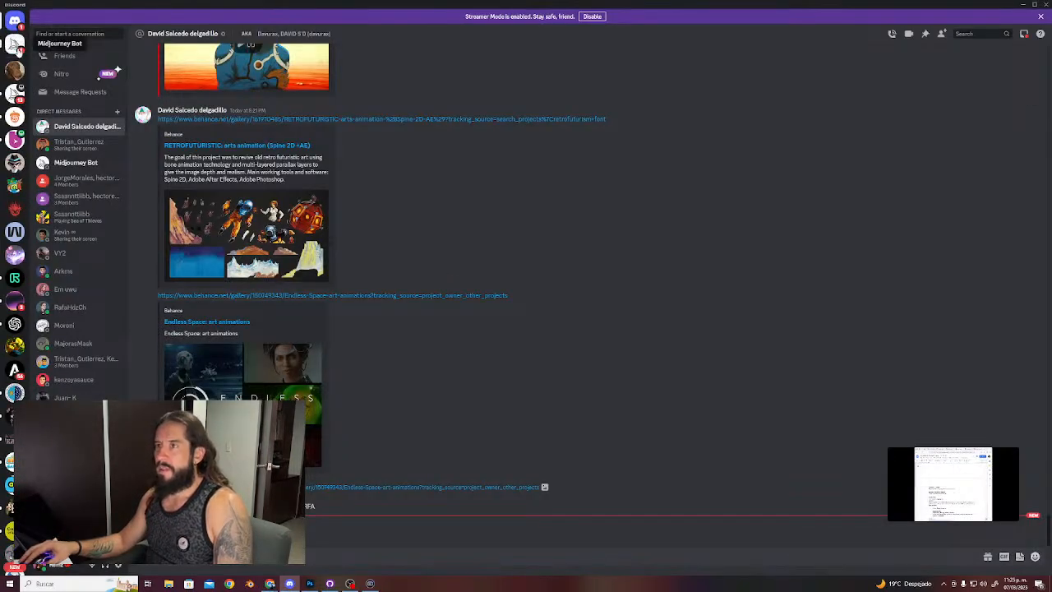
left_click(15, 45)
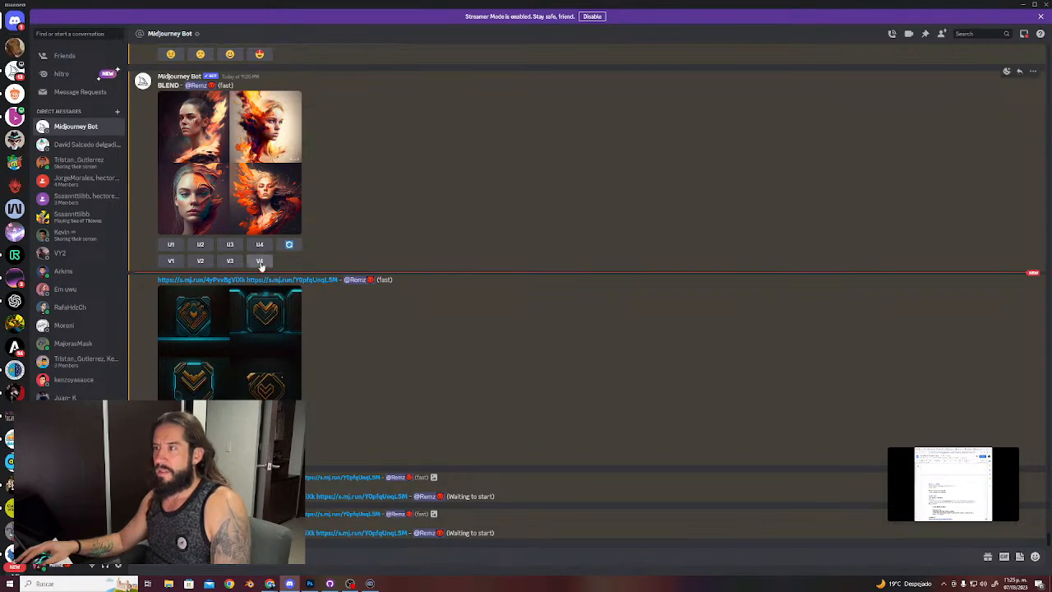
left_click(259, 244)
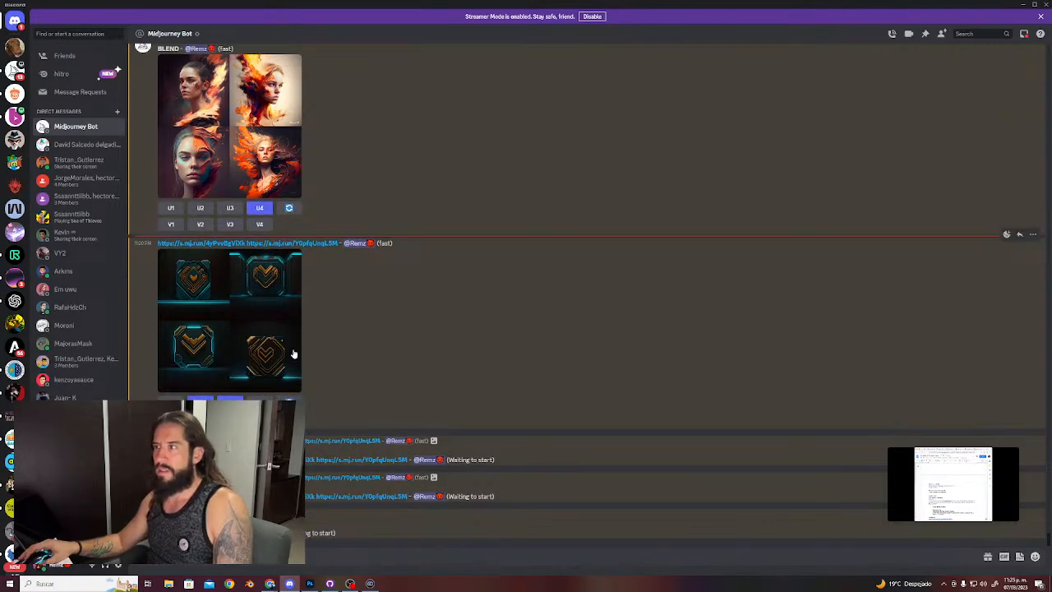
Switch to Photoshop and open 3D Feedback Soldado, leaving its missing colour profile unmodified.
key("alt+Tab")
key("Tab")
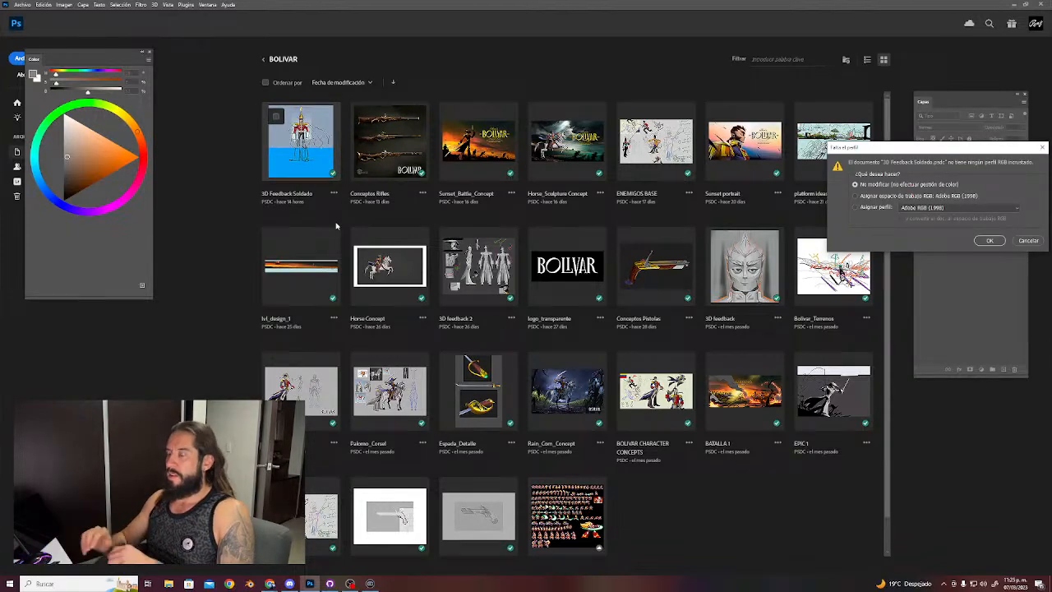
key("Return")
Switch to Discord, find the front-view render of the red-coated enemy soldier in the direct messages, and open it in the browser.
key("alt+Tab")
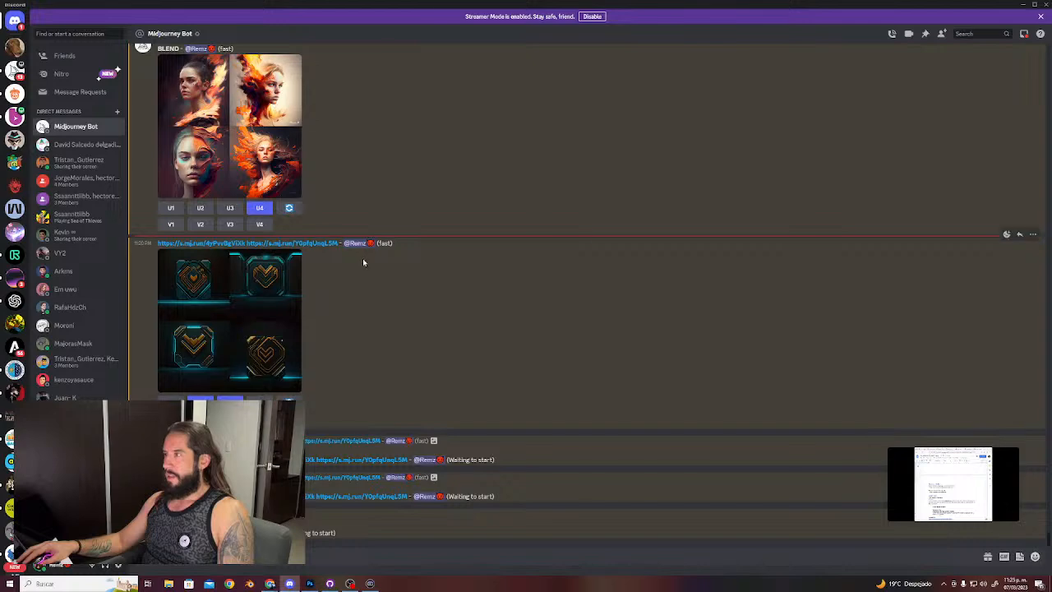
left_click(74, 254)
scroll(284, 336, "up", 15)
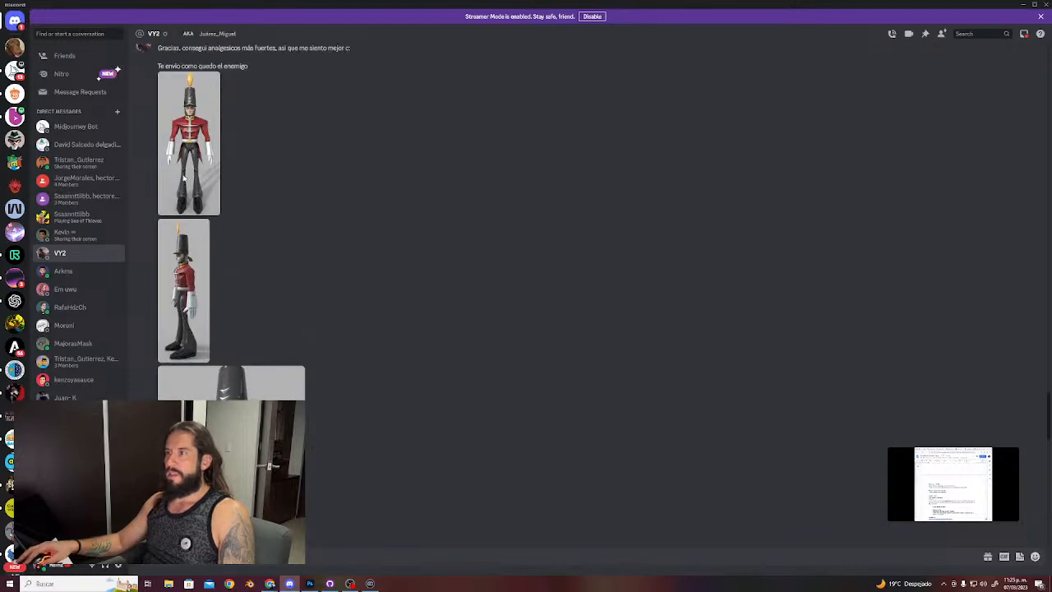
left_click(187, 186)
left_click(480, 485)
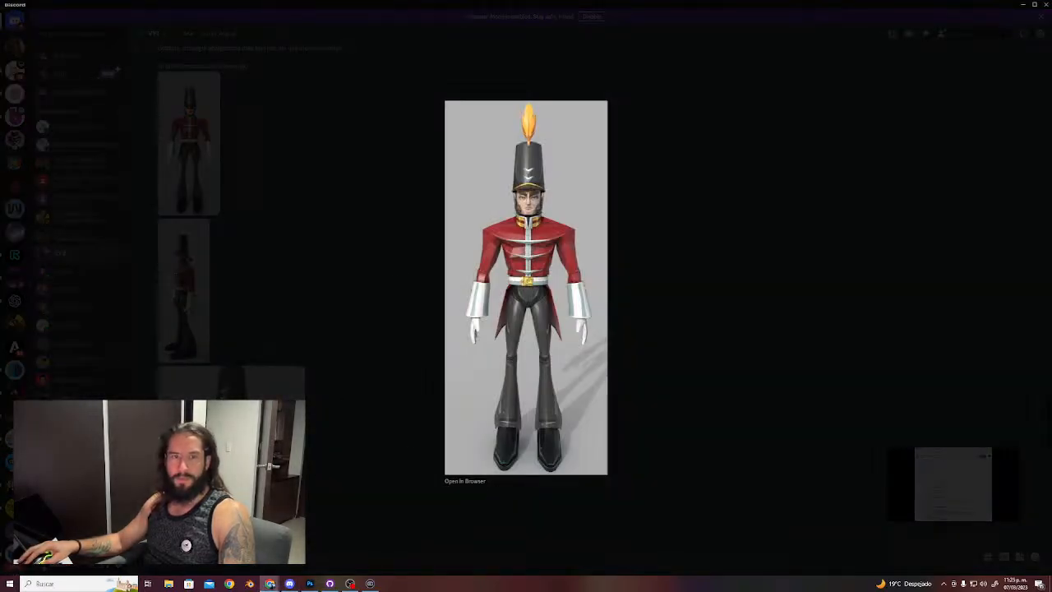
Switch to Photoshop, paste the soldier render into the 3D Feedback Soldado document, and move its layer to the top of the stack.
key("alt+Tab")
key("Tab")
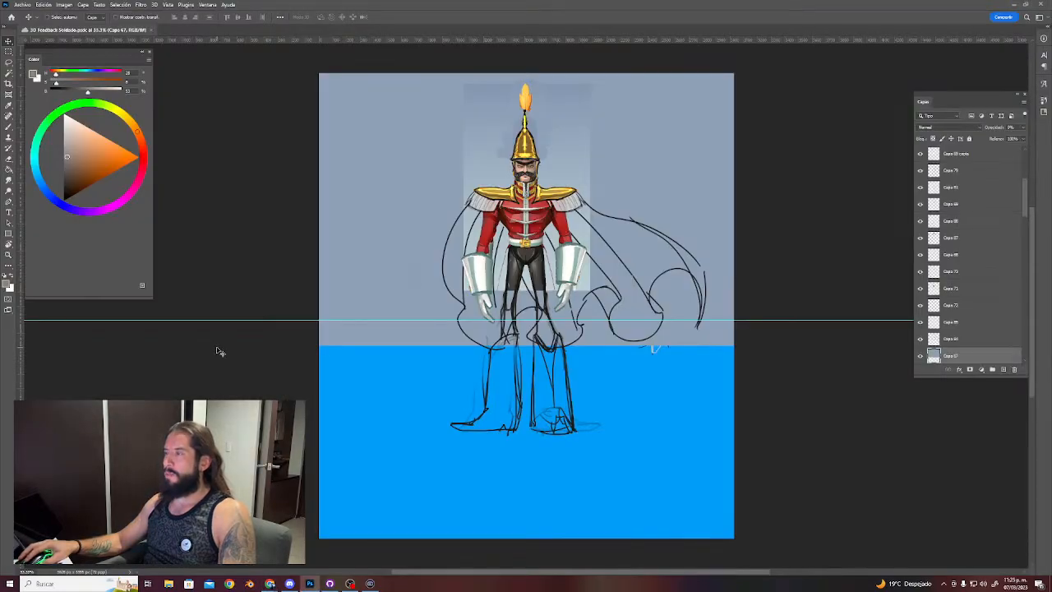
key("ctrl+v")
key("ctrl+t")
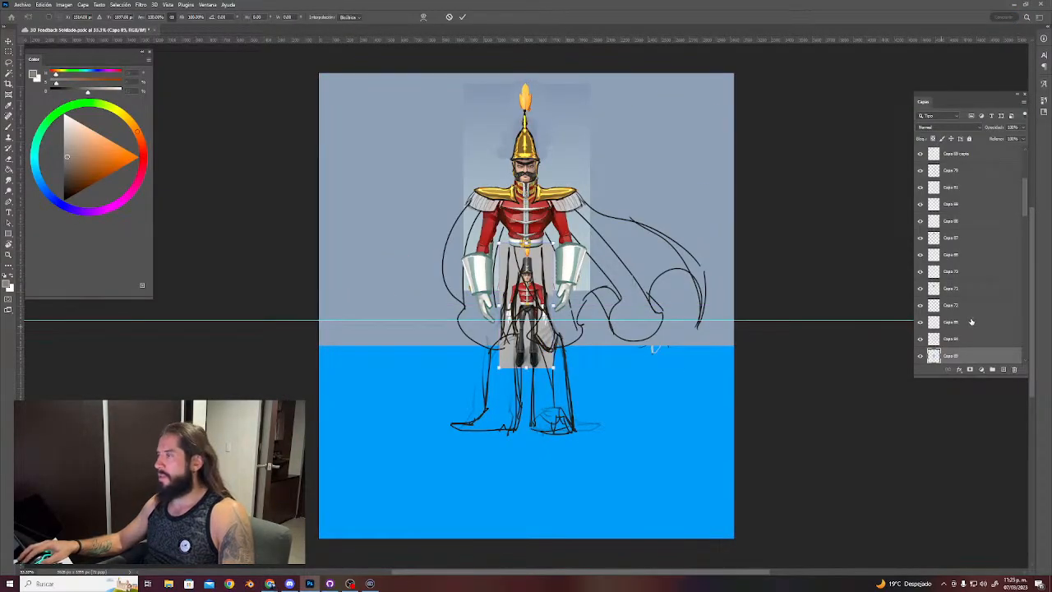
left_click_drag(969, 351, 975, 155)
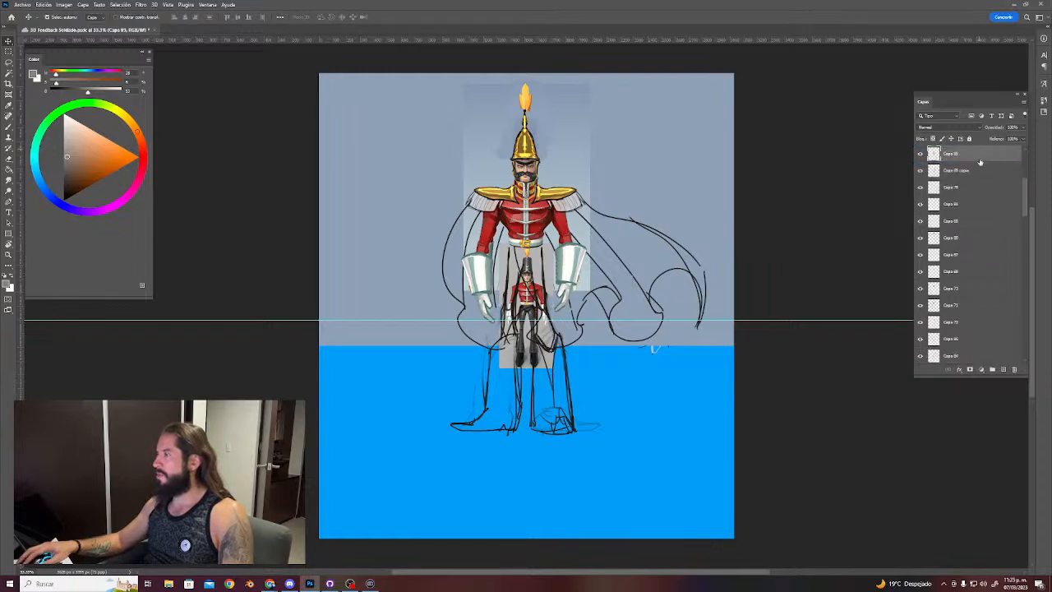
scroll(922, 201, "up", 4)
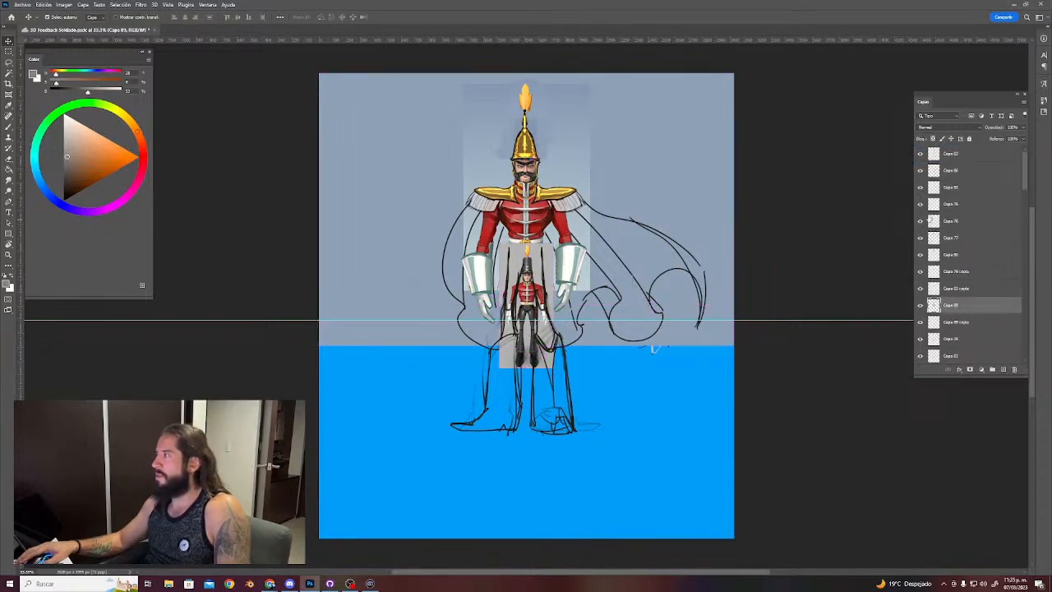
left_click_drag(962, 307, 960, 153)
Enlarge the pasted soldier render until it is nearly as tall as the painted officer with his sketched legs.
key("ctrl+t")
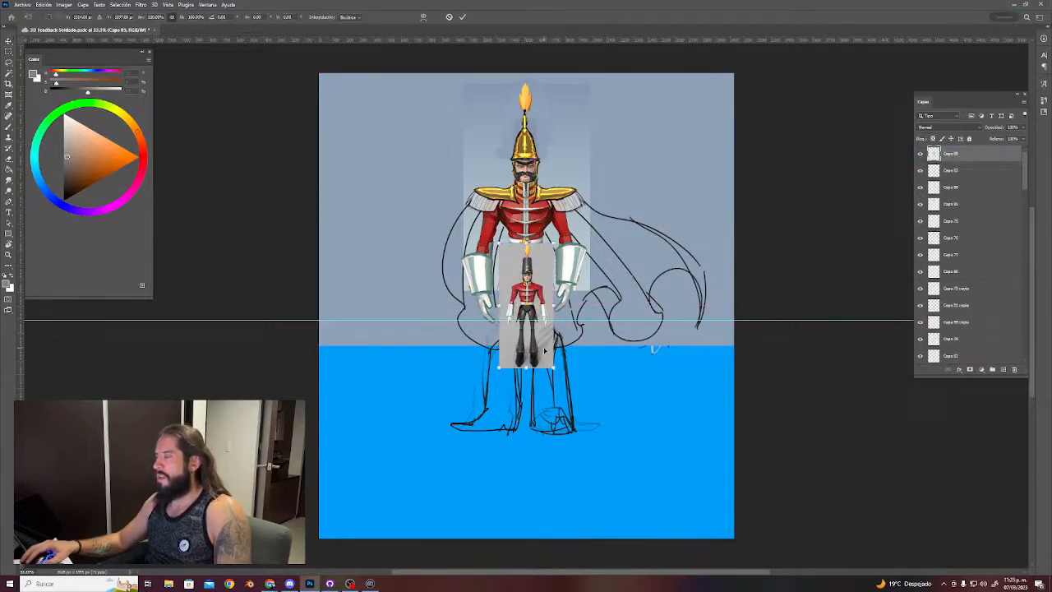
left_click_drag(555, 368, 622, 446)
key("Return")
Lasso the render's lower body from the belt to the boots and cut it out.
key("w")
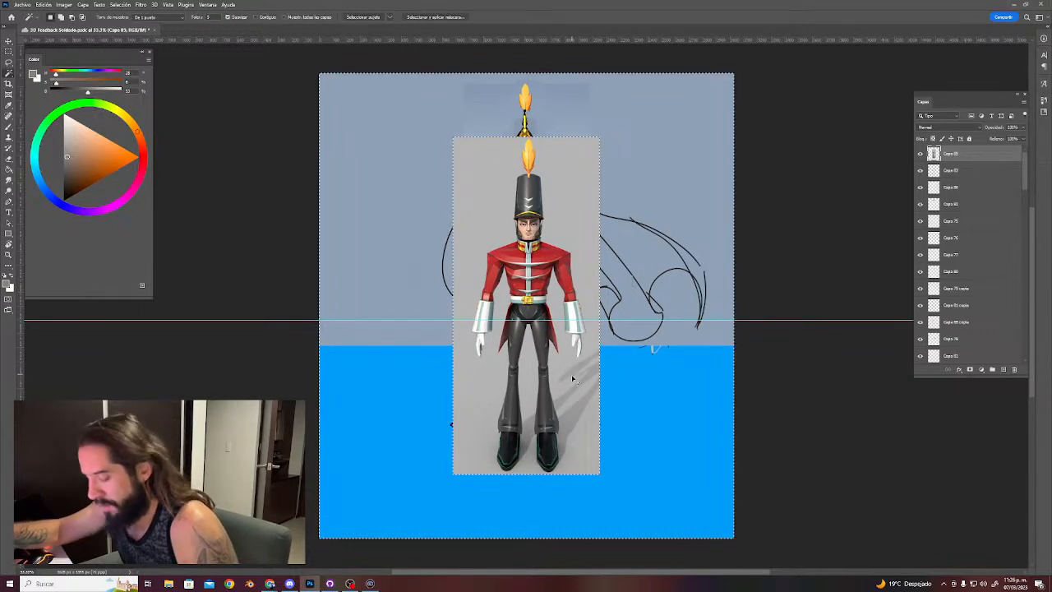
key("l")
mouse_move(565, 493)
left_mouse_down()
mouse_move(575, 423)
mouse_move(564, 355)
left_mouse_up()
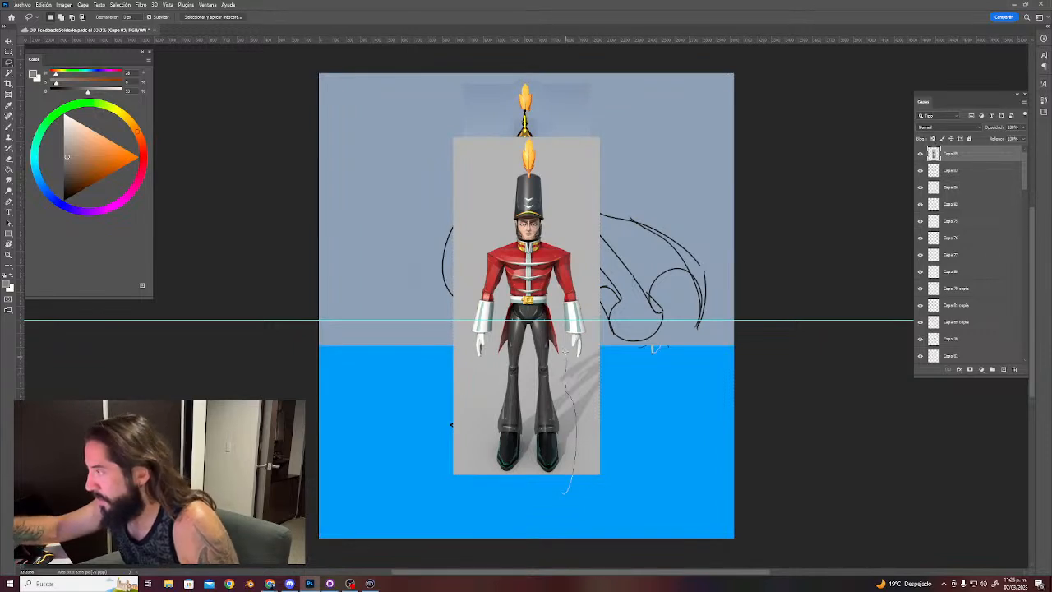
mouse_move(543, 305)
left_mouse_down()
mouse_move(523, 305)
mouse_move(518, 318)
left_mouse_up()
key("ctrl+d")
mouse_move(552, 496)
left_mouse_down()
mouse_move(564, 352)
mouse_move(547, 295)
mouse_move(504, 312)
mouse_move(482, 372)
mouse_move(511, 504)
left_mouse_up()
key("ctrl+x")
Delete the leftover upper-body render and paste the cut-out legs as a new layer.
key("v")
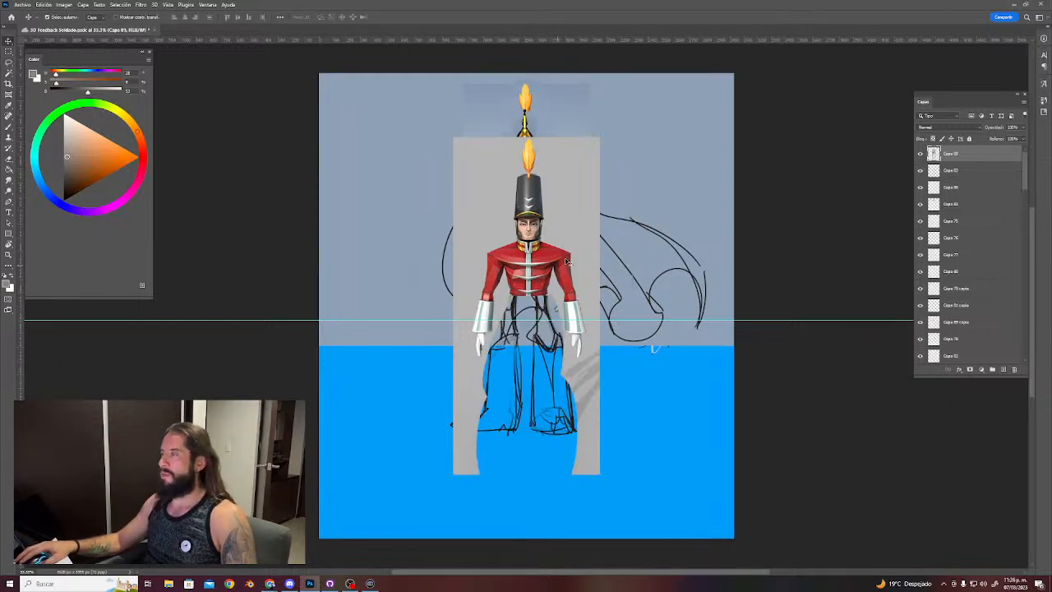
left_click_drag(562, 264, 542, 245)
key("Delete")
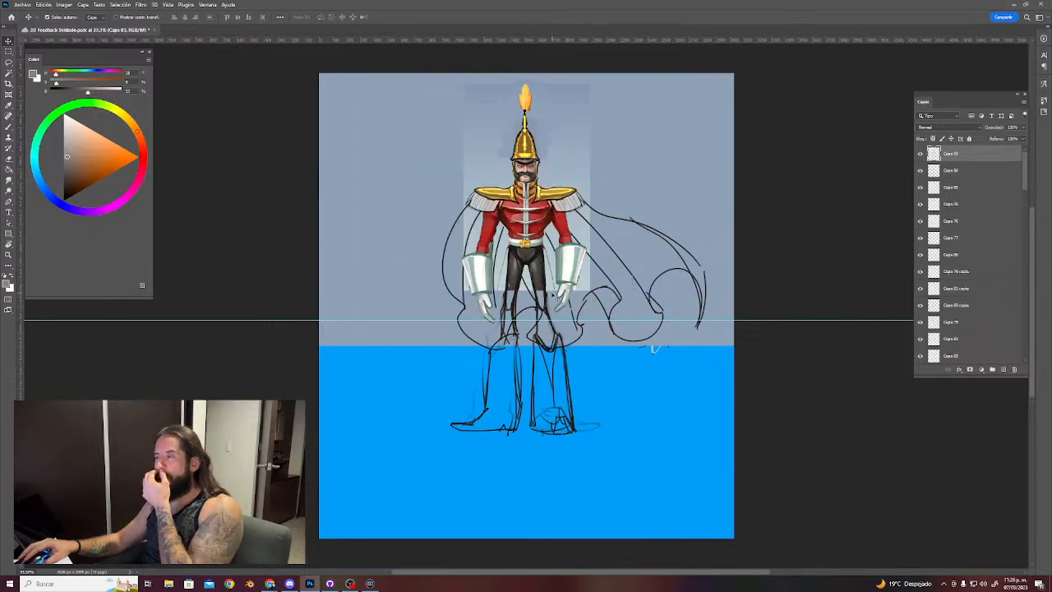
key("ctrl+v")
key("ctrl+t")
left_click_drag(532, 361, 531, 311)
left_click_drag(573, 419, 581, 433)
left_click_drag(474, 420, 579, 450)
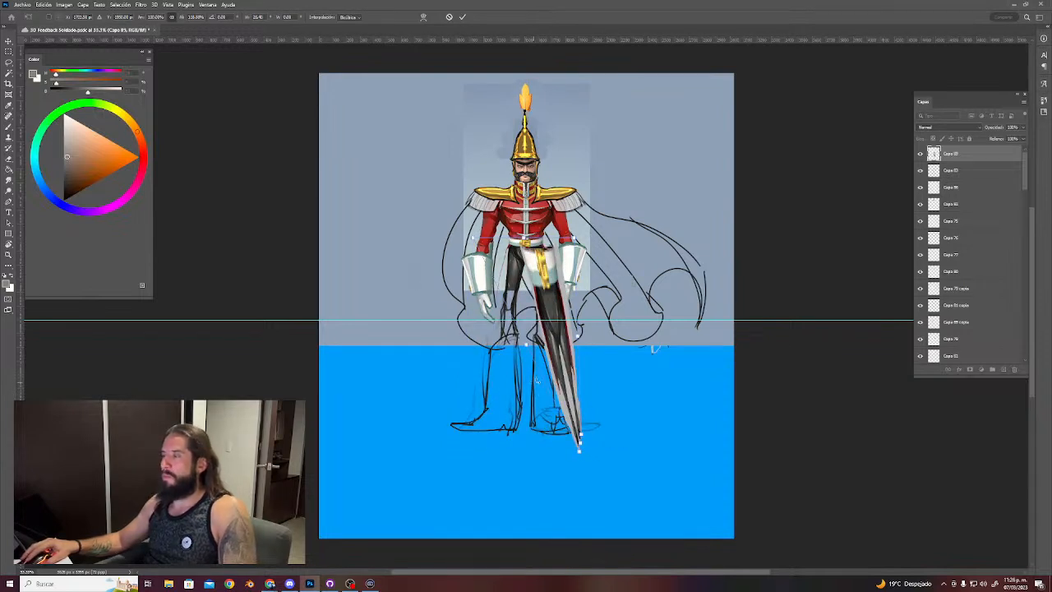
key("Escape")
Move the pasted legs up beneath the painted officer's belt and stretch them wider and lower at the feet.
left_click_drag(520, 369, 521, 312)
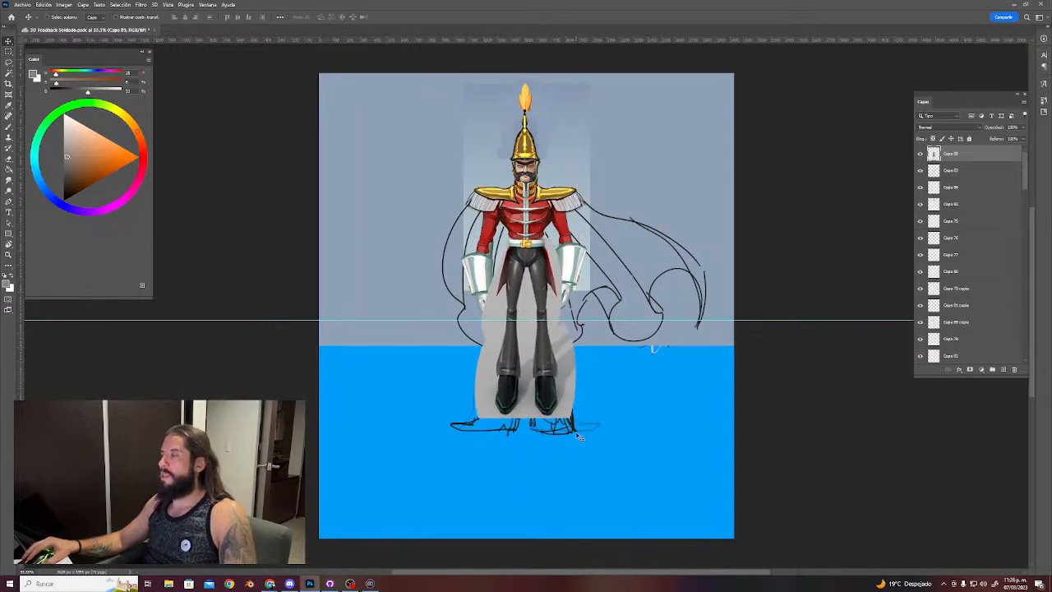
key("ctrl+t")
left_click_drag(575, 420, 584, 426)
left_click_drag(474, 420, 452, 429)
left_click_drag(582, 427, 589, 432)
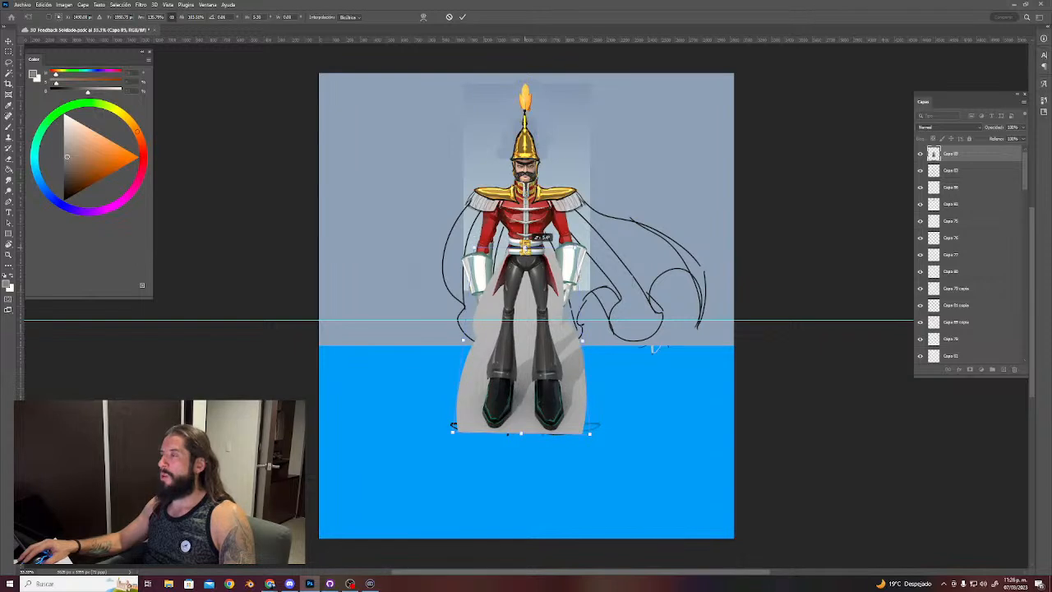
left_click(461, 16)
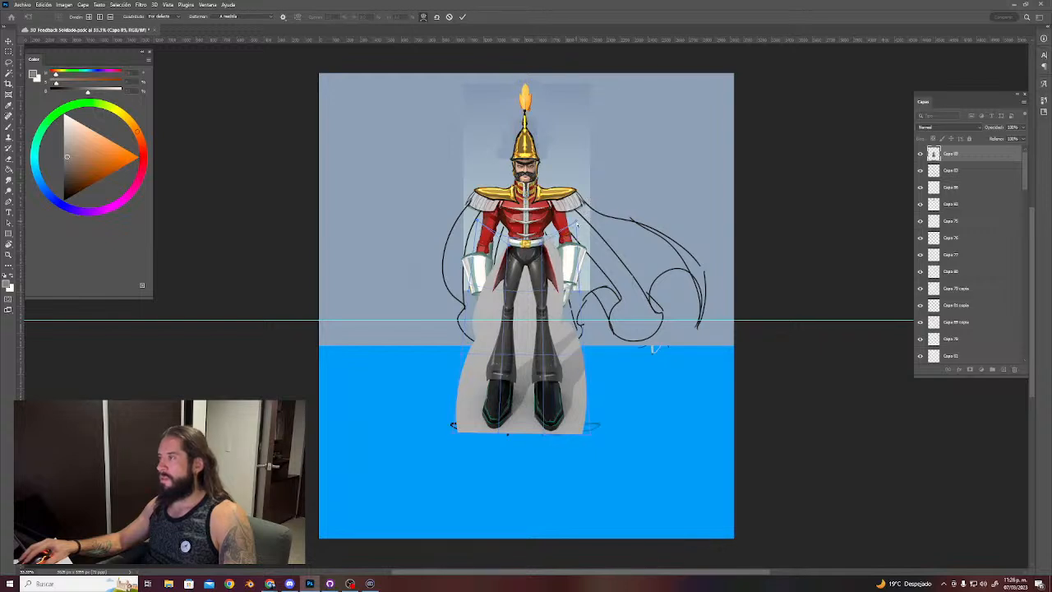
Select the grey background around the upper legs with the Magic Wand, delete it, and deselect.
key("w")
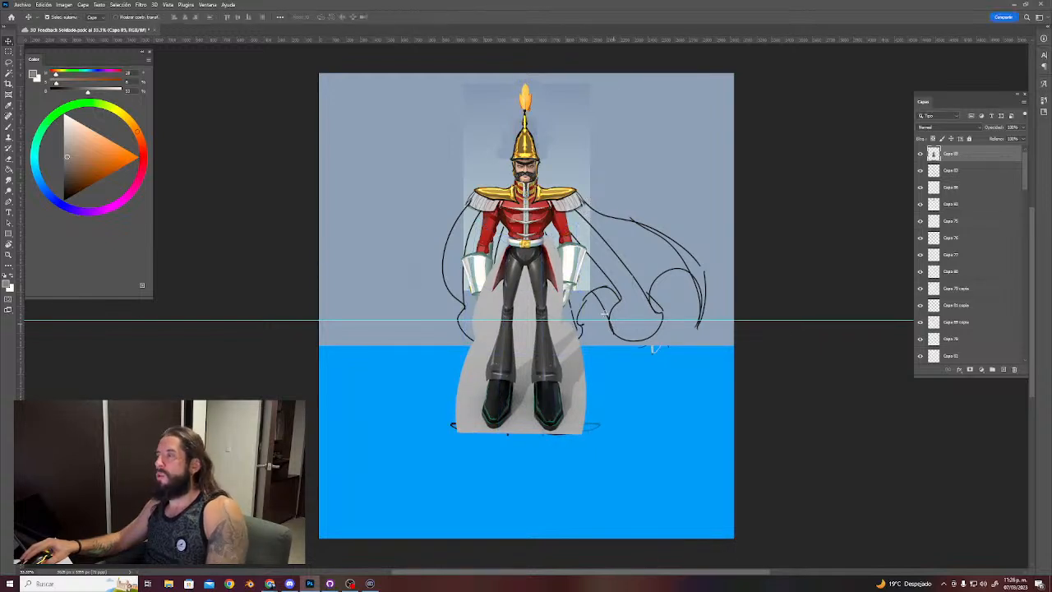
left_click(556, 262)
key("Delete")
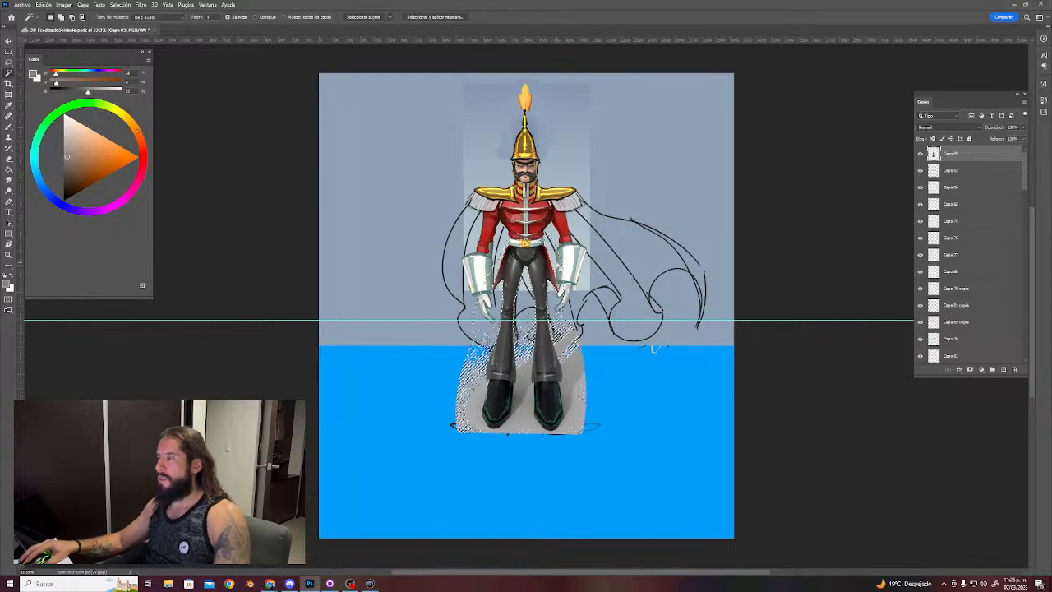
key("ctrl+d")
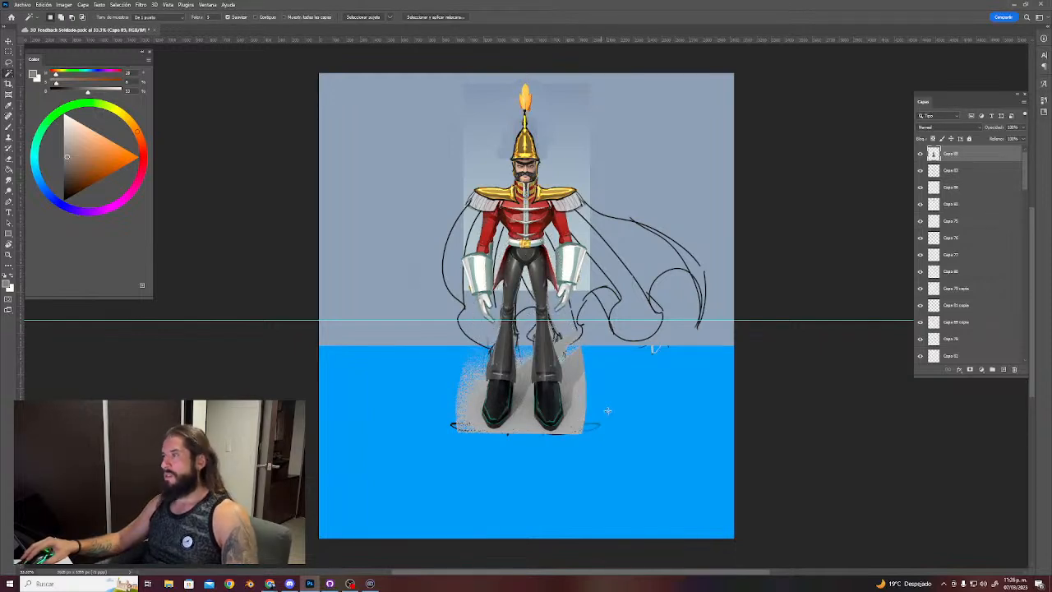
Distort the legs layer so that its lower corners extend slightly outward and down.
key("ctrl+t")
left_click_drag(586, 434, 590, 438)
left_click_drag(456, 438, 453, 437)
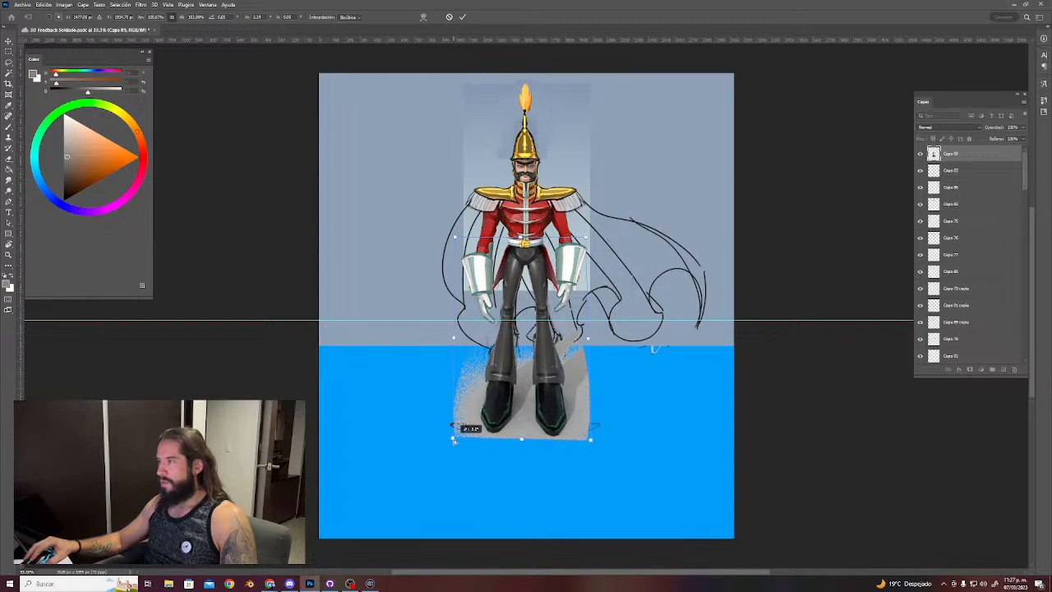
key("Return")
Lasso the legs from the knees down, hide the guides, and cut and paste that part onto its own layer.
mouse_move(618, 497)
left_mouse_down()
mouse_move(588, 313)
mouse_move(614, 382)
mouse_move(579, 312)
mouse_move(544, 322)
mouse_move(536, 310)
mouse_move(510, 315)
mouse_move(507, 338)
mouse_move(502, 316)
mouse_move(465, 341)
mouse_move(425, 481)
mouse_move(679, 446)
left_mouse_up()
key("ctrl+h")
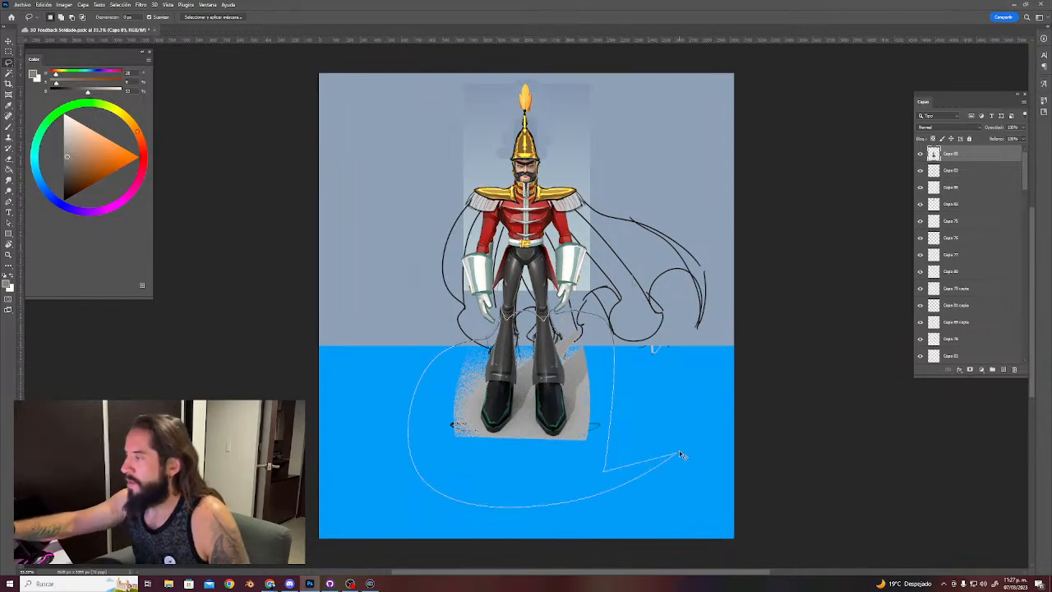
key("Delete")
key("ctrl+v")
Widen the lower-leg piece at the feet and shift it slightly downward to lengthen the legs.
key("ctrl+t")
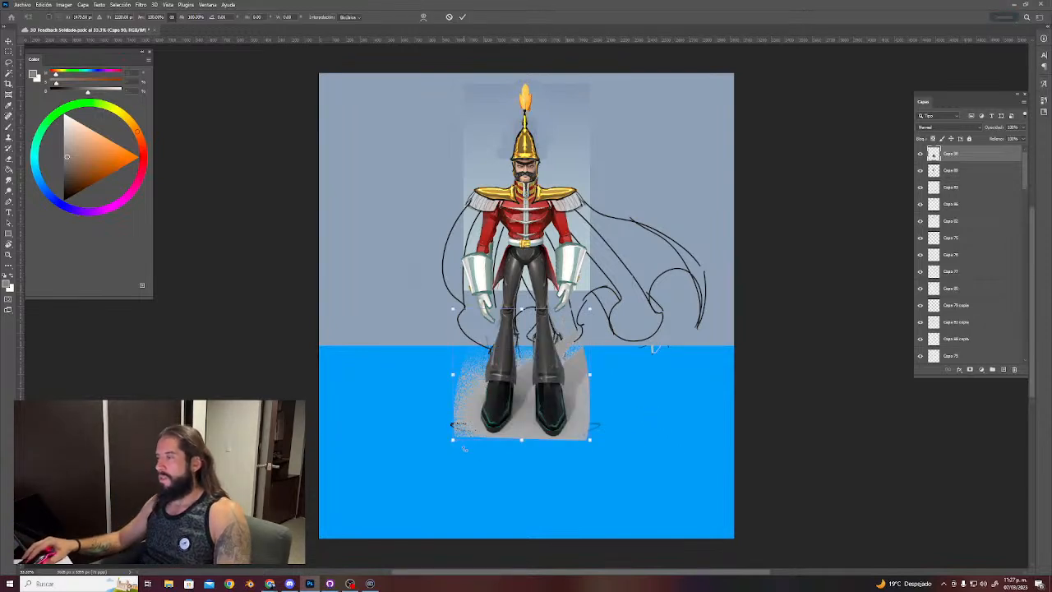
mouse_move(452, 442)
left_mouse_down()
mouse_move(455, 430)
mouse_move(449, 439)
left_mouse_up()
left_click_drag(589, 440, 599, 441)
left_click_drag(545, 376, 546, 377)
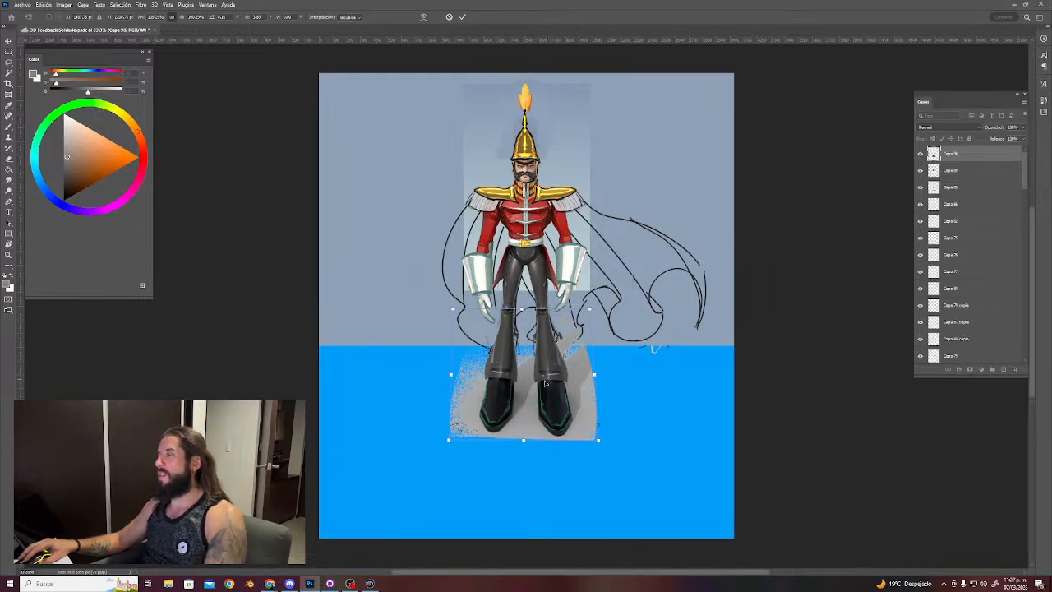
left_click_drag(523, 440, 524, 441)
mouse_move(533, 388)
left_mouse_down()
mouse_move(530, 406)
mouse_move(539, 402)
left_mouse_up()
key("Return")
key("v")
key("Right")
key("Left")
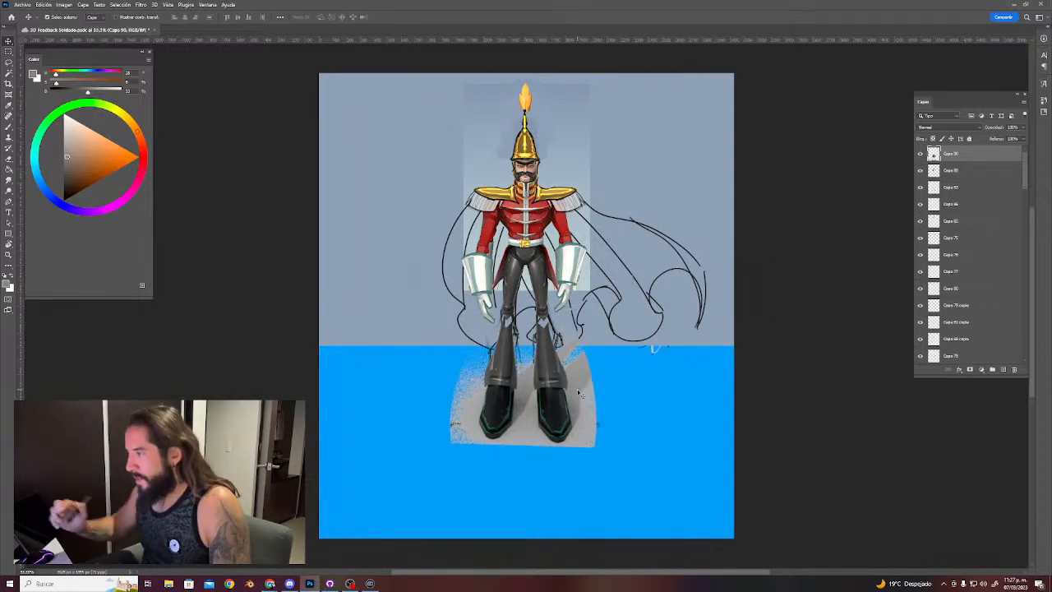
Brush dark greys sampled from the trousers over the light patches at both knees to blend the upper and lower legs.
key("b")
left_click(505, 332, "alt")
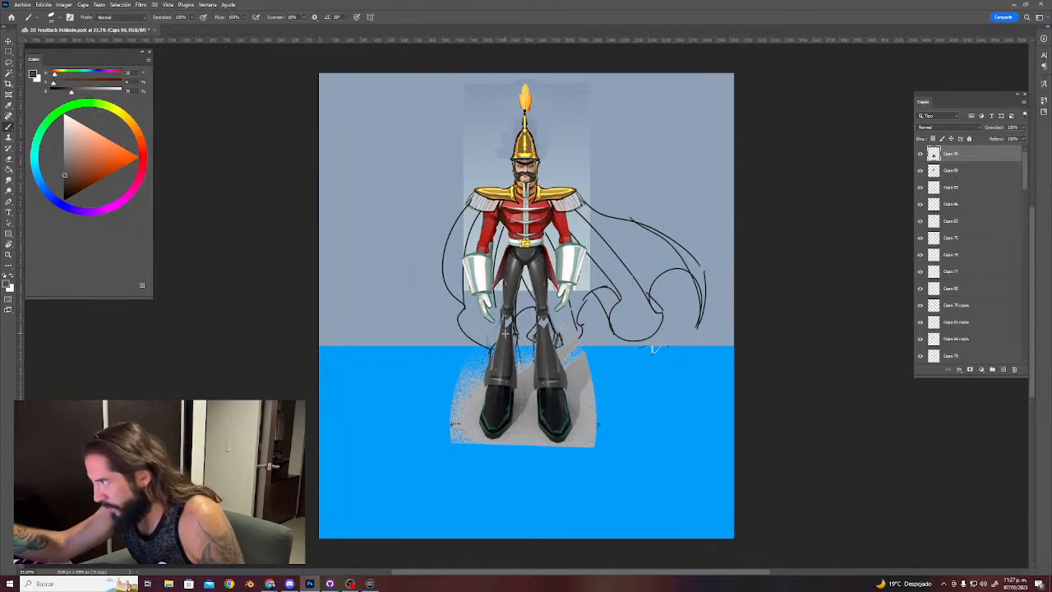
left_click(511, 329, "alt")
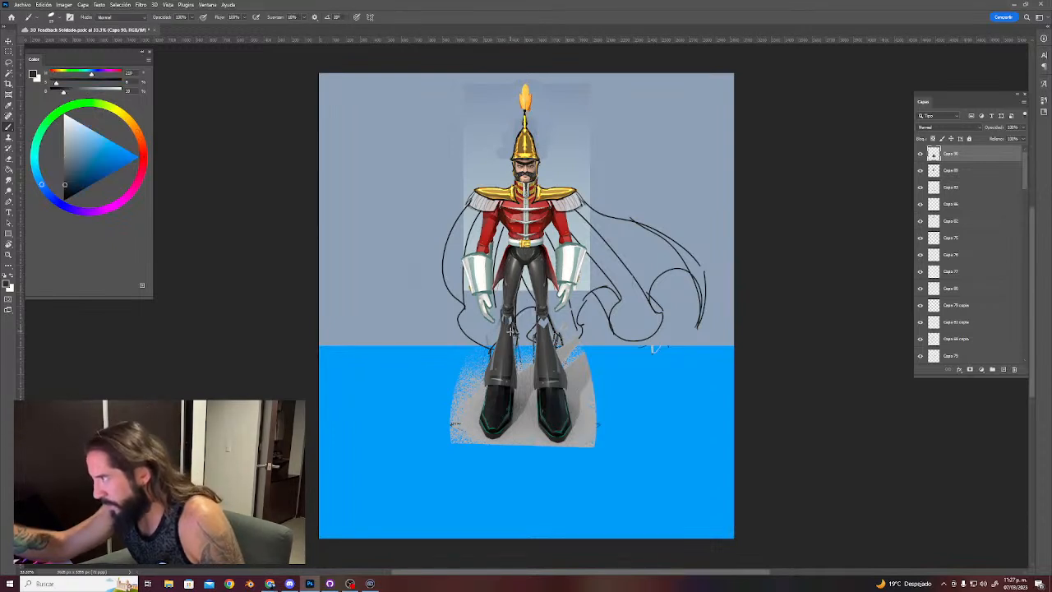
left_click(498, 344, "alt")
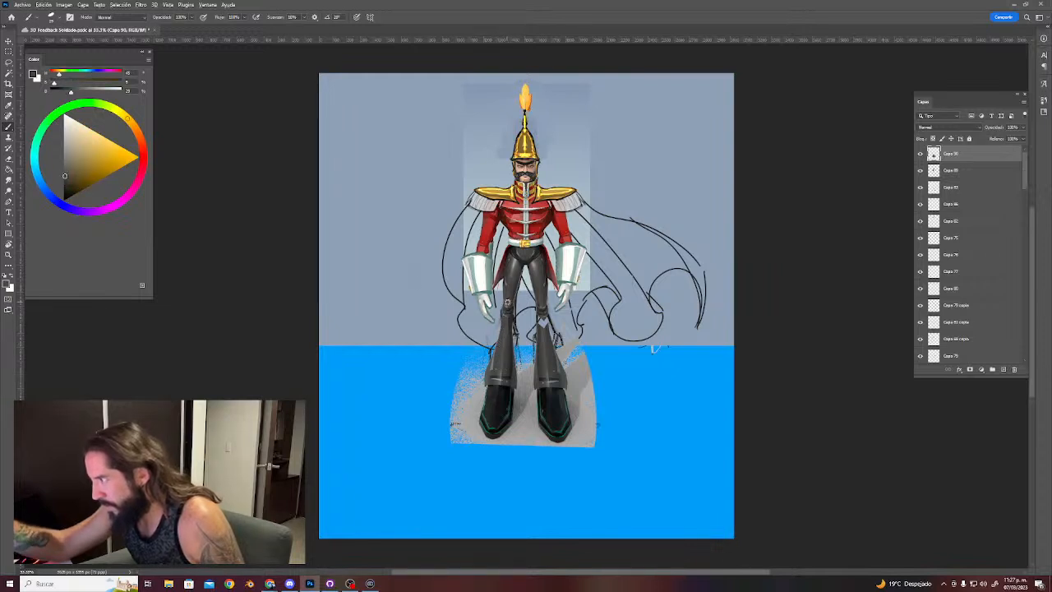
left_click(560, 368, "alt")
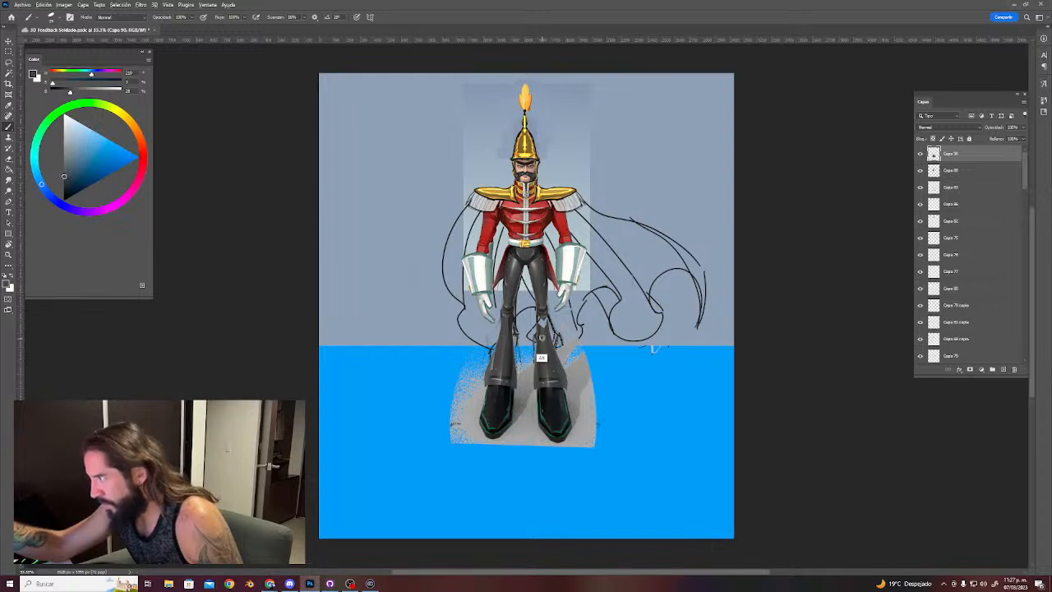
left_click(546, 358, "alt")
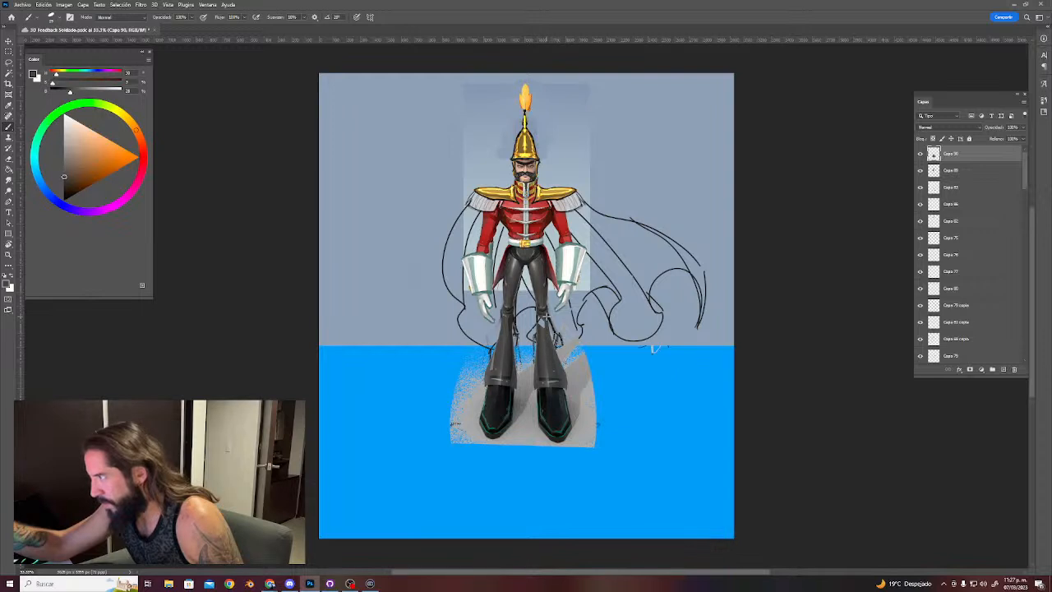
left_click(541, 365, "alt")
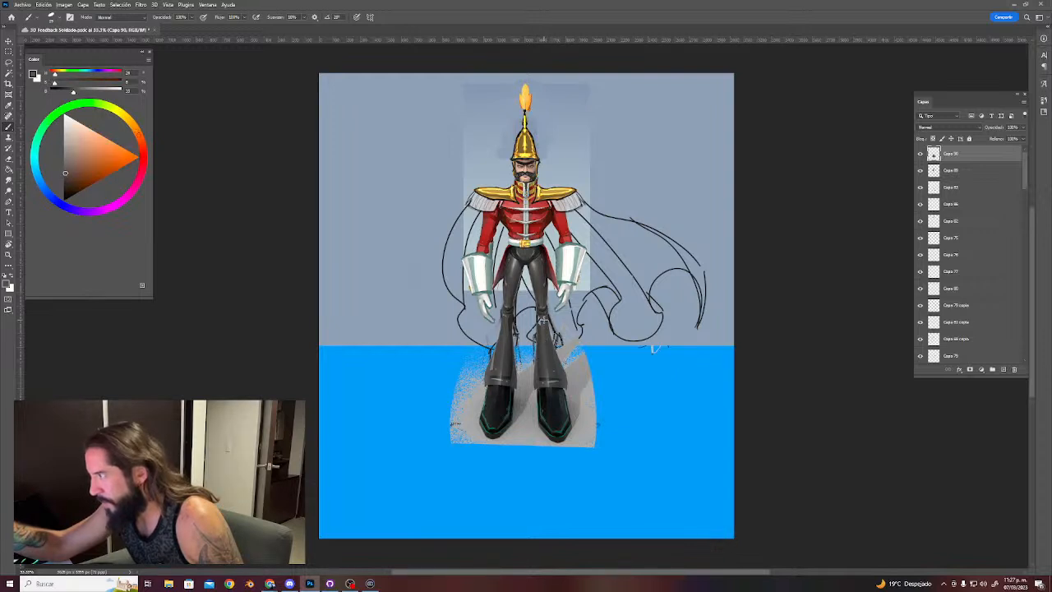
left_click(540, 355, "alt")
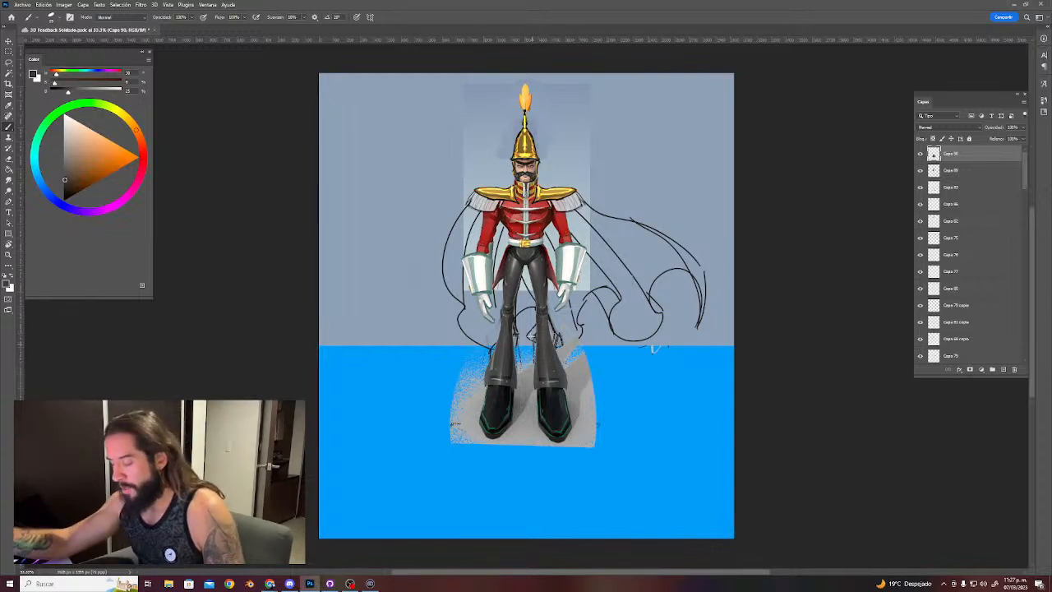
Lasso the grey floor remnants around both boots and lower legs, delete them, and deselect.
key("l")
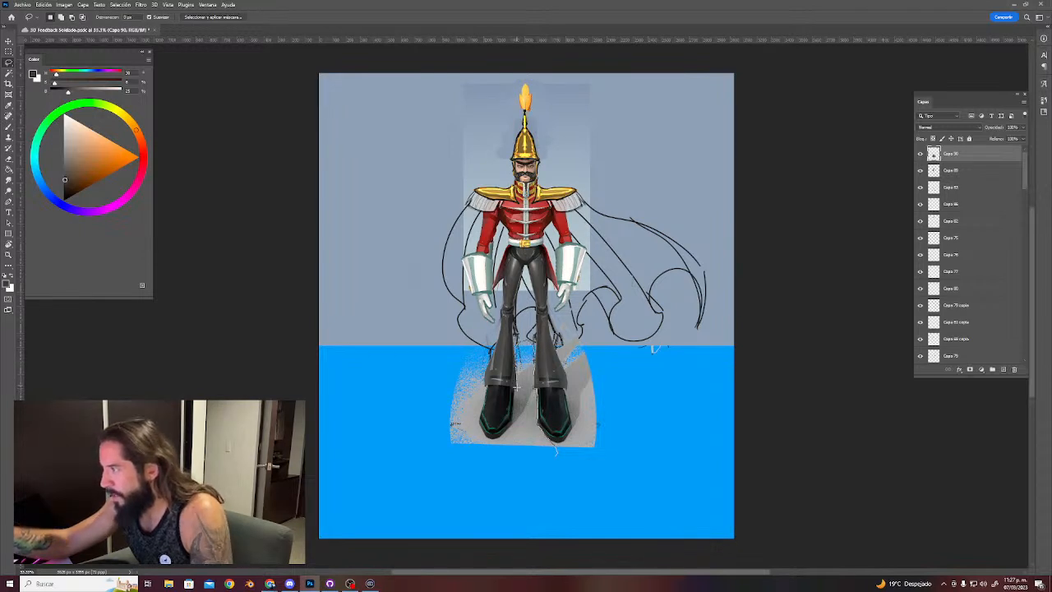
mouse_move(513, 396)
left_mouse_down()
mouse_move(513, 430)
mouse_move(545, 485)
left_mouse_up()
mouse_move(554, 464)
left_mouse_down()
mouse_move(542, 437)
mouse_move(558, 442)
mouse_move(568, 427)
mouse_move(562, 362)
mouse_move(629, 463)
mouse_move(538, 460)
mouse_move(522, 426)
left_mouse_up()
key("Delete")
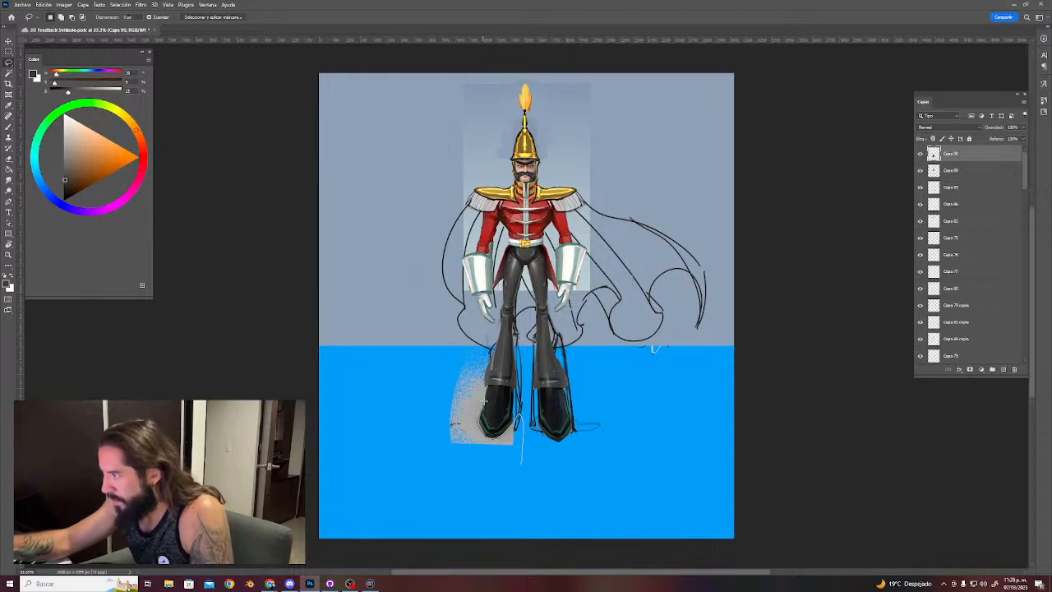
mouse_move(485, 384)
left_mouse_down()
mouse_move(407, 443)
mouse_move(493, 496)
left_mouse_up()
key("Delete")
key("ctrl+d")
key("e")
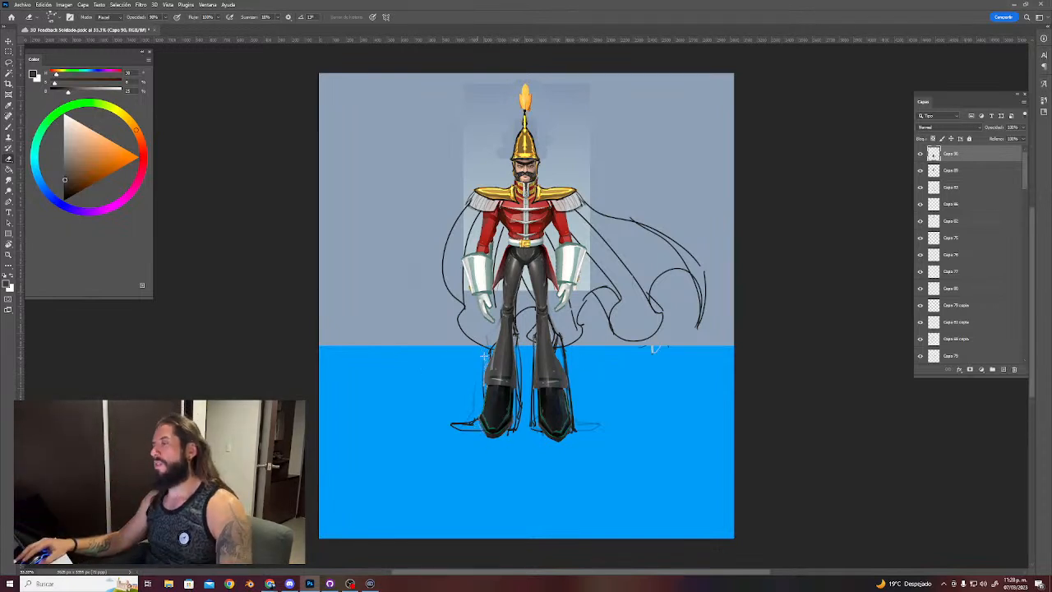
Select the background layer and sample the bright blue from the lower canvas area as the foreground colour.
key("v")
left_click(566, 347)
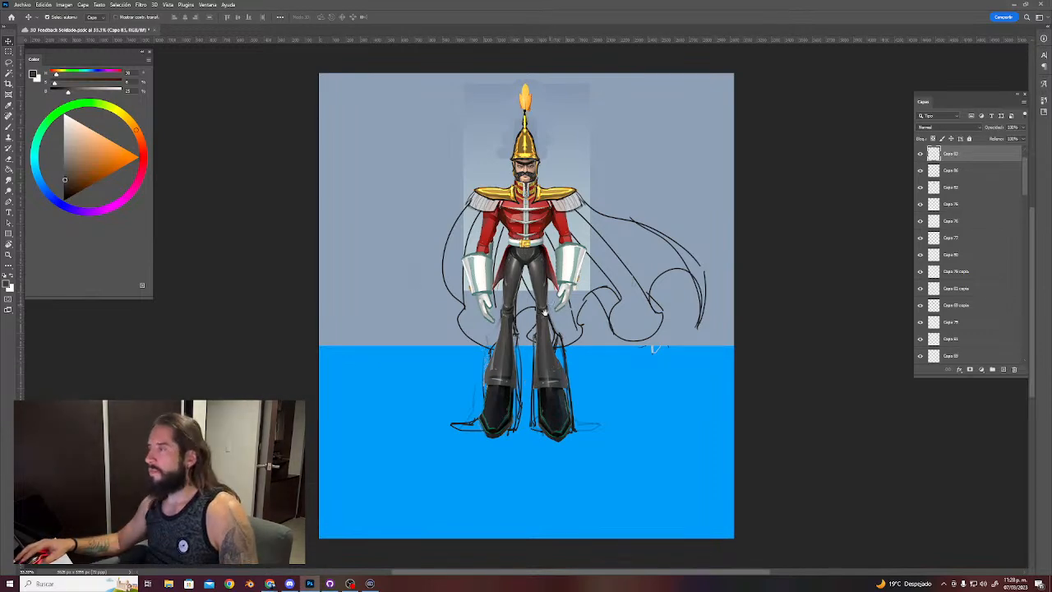
left_click_drag(550, 302, 496, 380)
key("z")
mouse_move(498, 273)
left_mouse_down()
mouse_move(526, 275)
mouse_move(493, 279)
left_mouse_up()
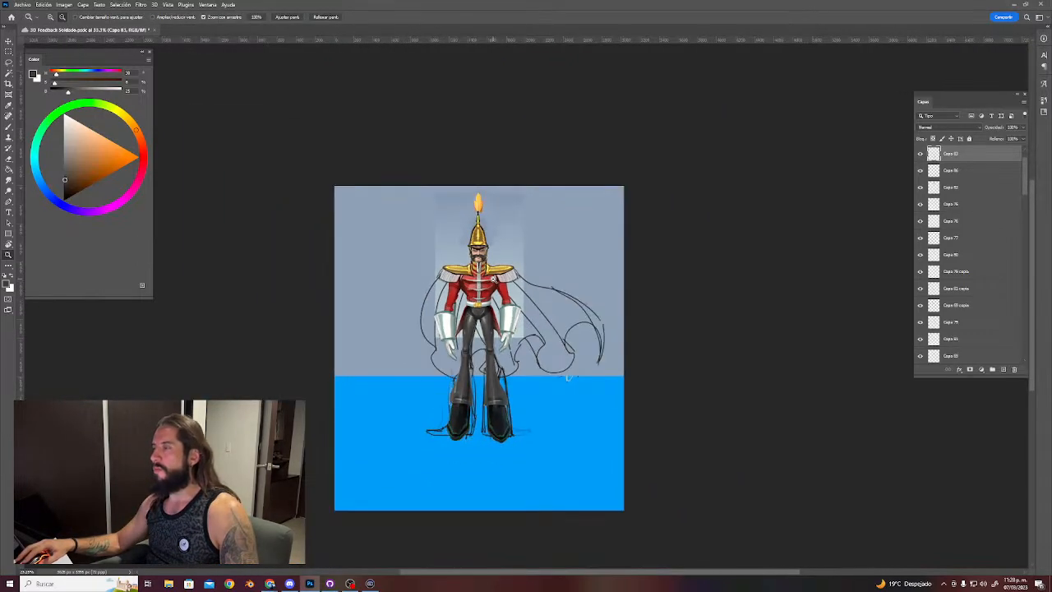
left_click_drag(379, 338, 384, 356)
key("v")
left_click(383, 374)
key("z")
left_click(382, 386, "alt")
left_click(382, 387)
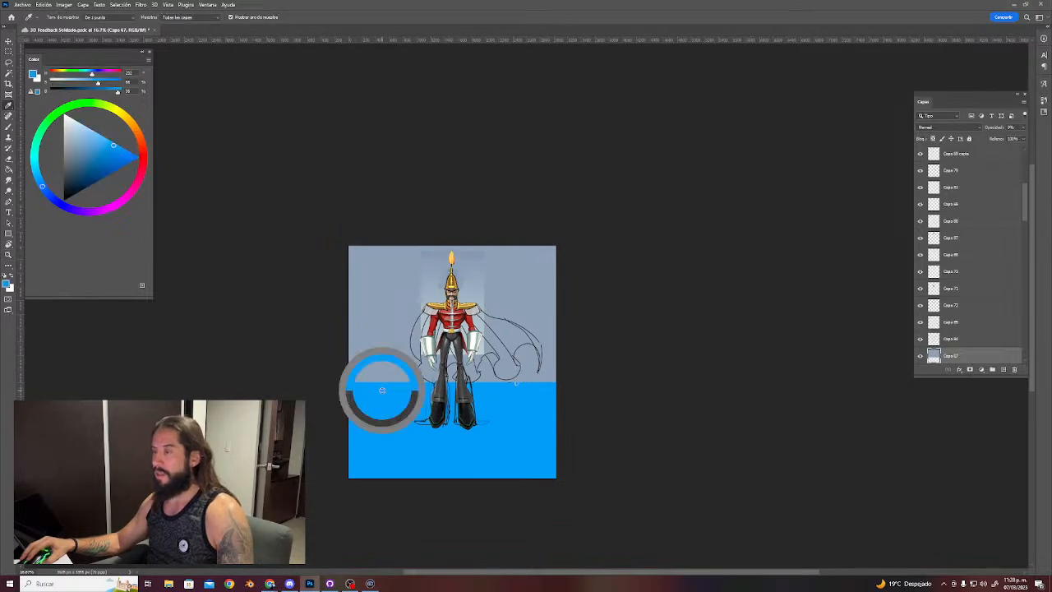
Fill the upper area of the selected low-opacity background layer with the sampled blue using the Paint Bucket.
key("z")
left_click_drag(382, 387, 402, 374)
key("v")
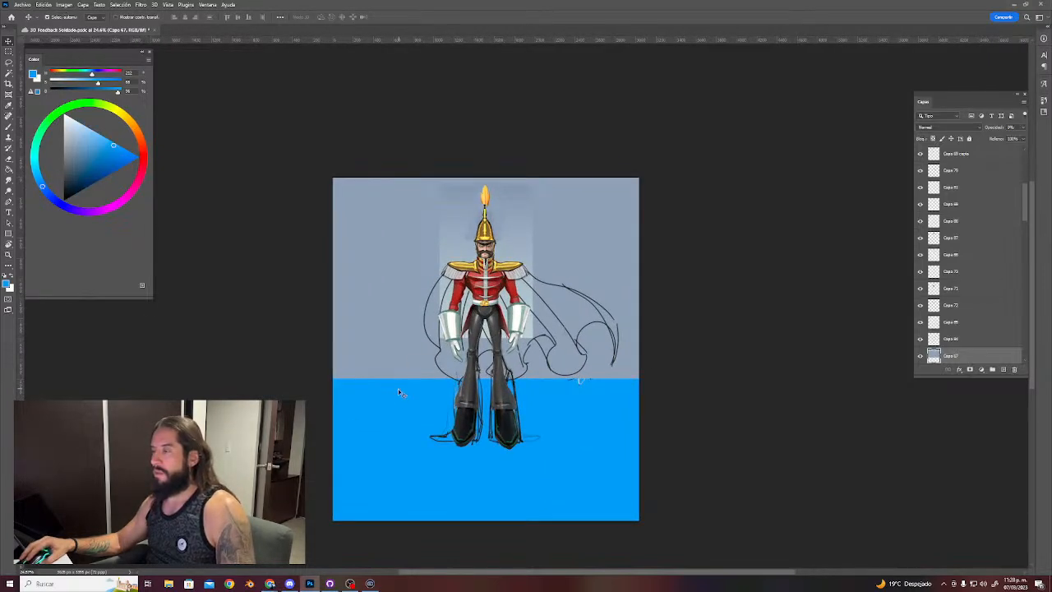
key("b")
key("g")
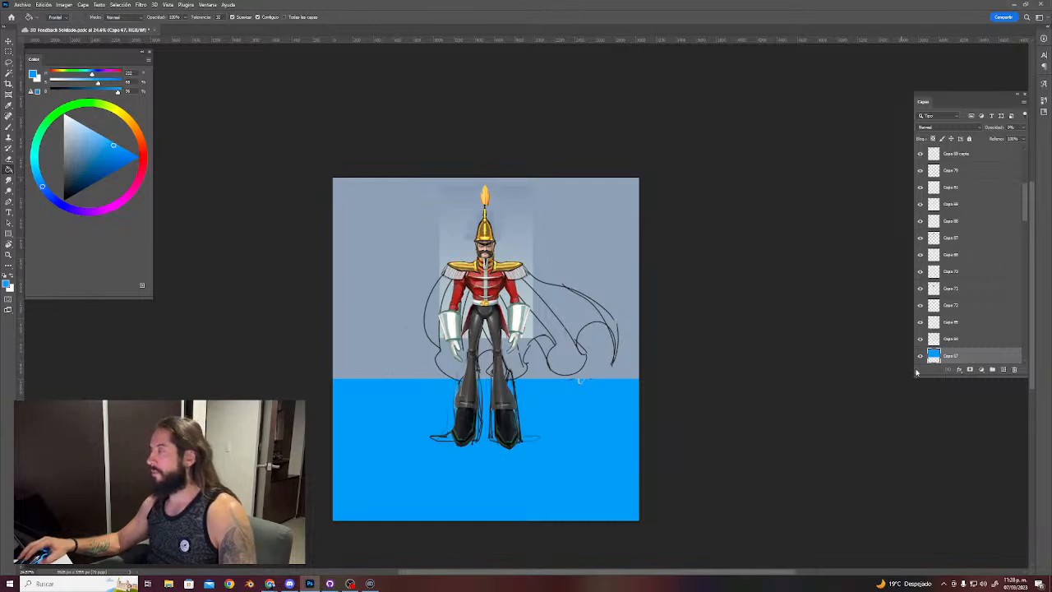
key("v")
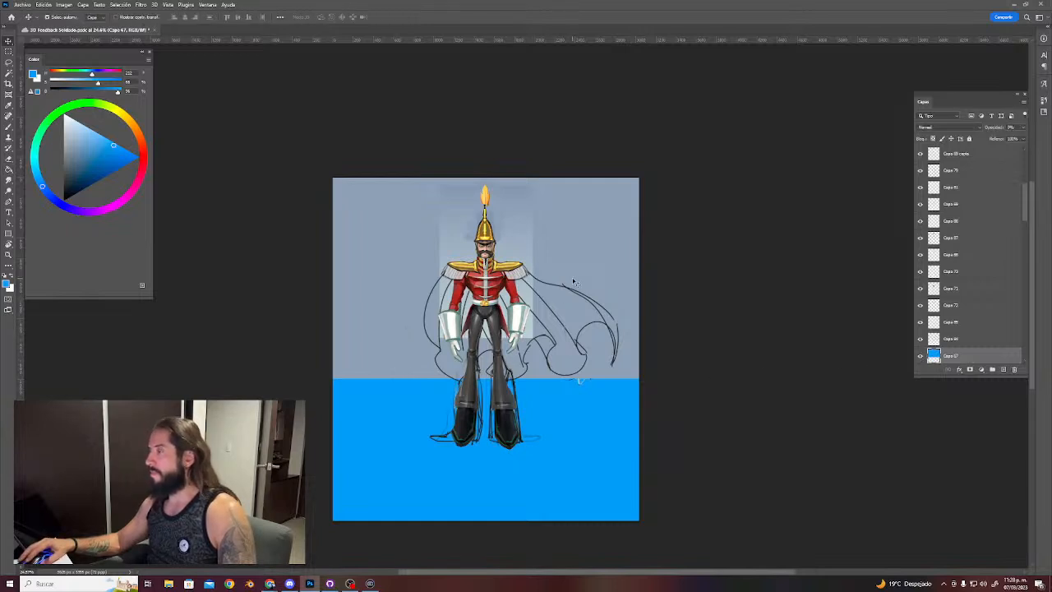
Add a new layer directly above the grey-blue background painting layer and fill it with the sampled blue.
scroll(988, 318, "down", 3)
scroll(988, 318, "down", 4)
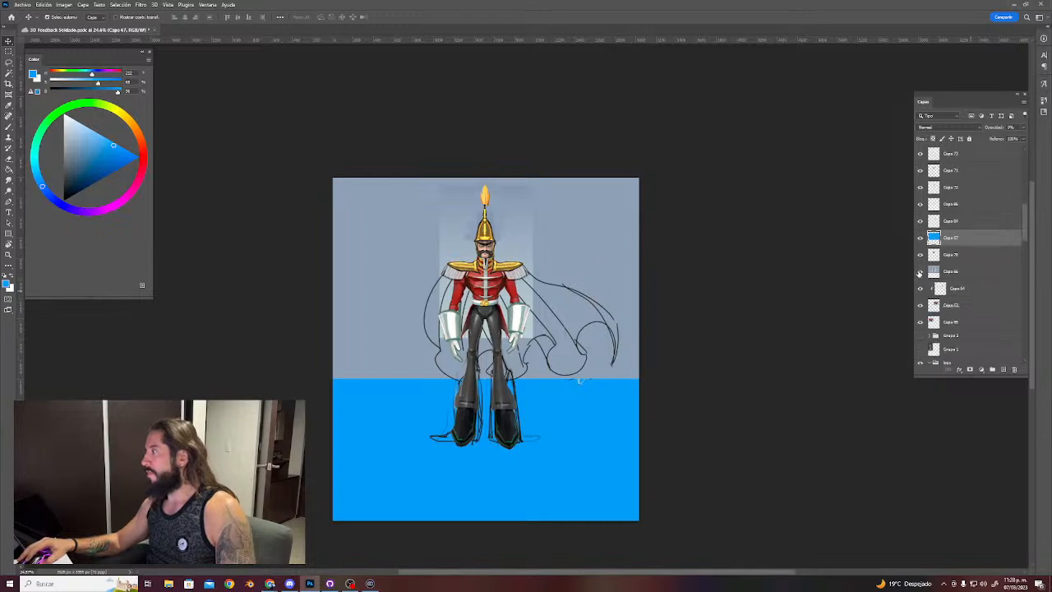
left_click(920, 272)
left_click(919, 272)
left_click(952, 275)
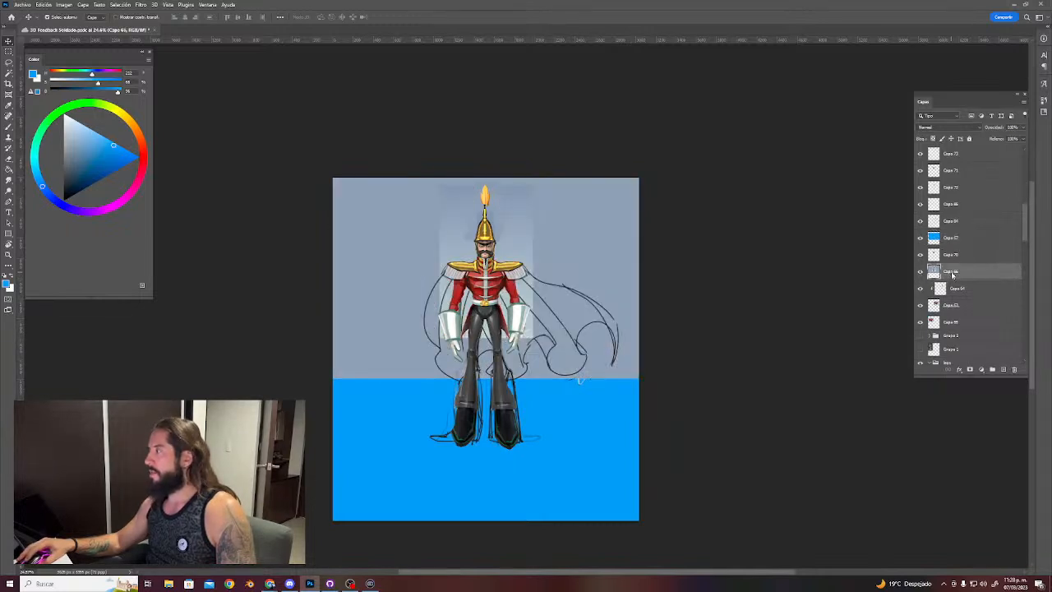
key("i")
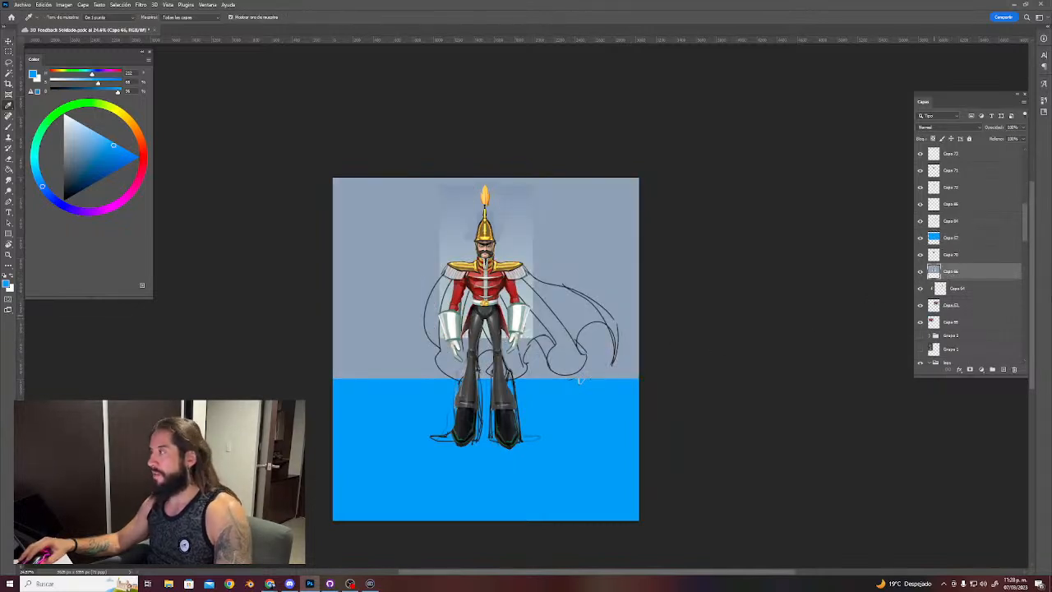
left_click(1001, 370)
key("g")
left_click(616, 309)
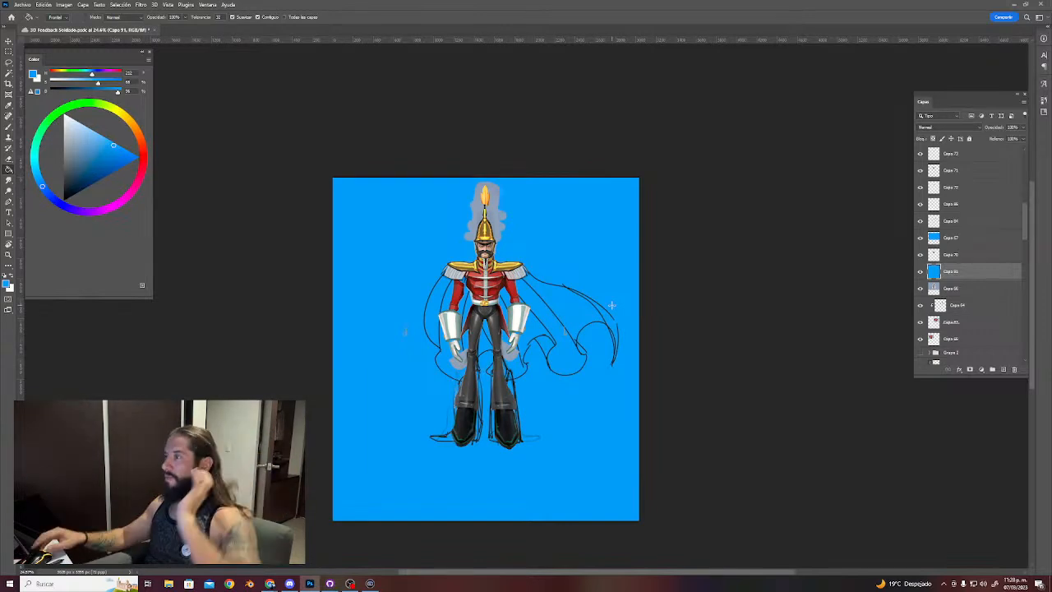
Delete the glove, sleeve and hand layers of the officer's left arm.
key("z")
left_click_drag(473, 305, 492, 316)
key("v")
left_click(451, 355)
left_click_drag(555, 329, 562, 343)
key("Delete")
left_click(539, 294)
key("Delete")
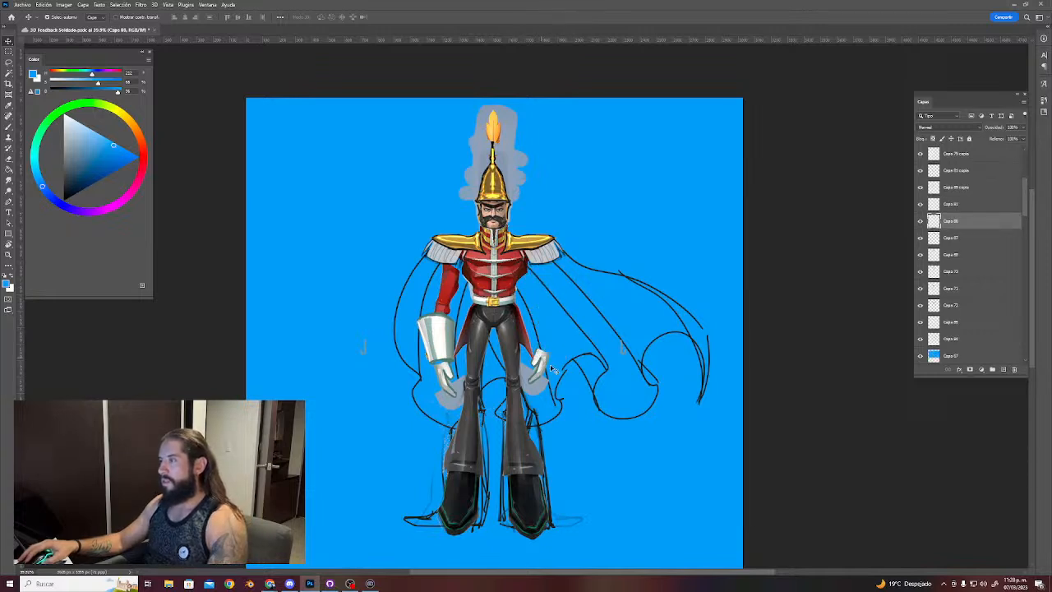
left_click(538, 372)
key("Delete")
left_click(438, 378)
left_click(437, 339, "shift")
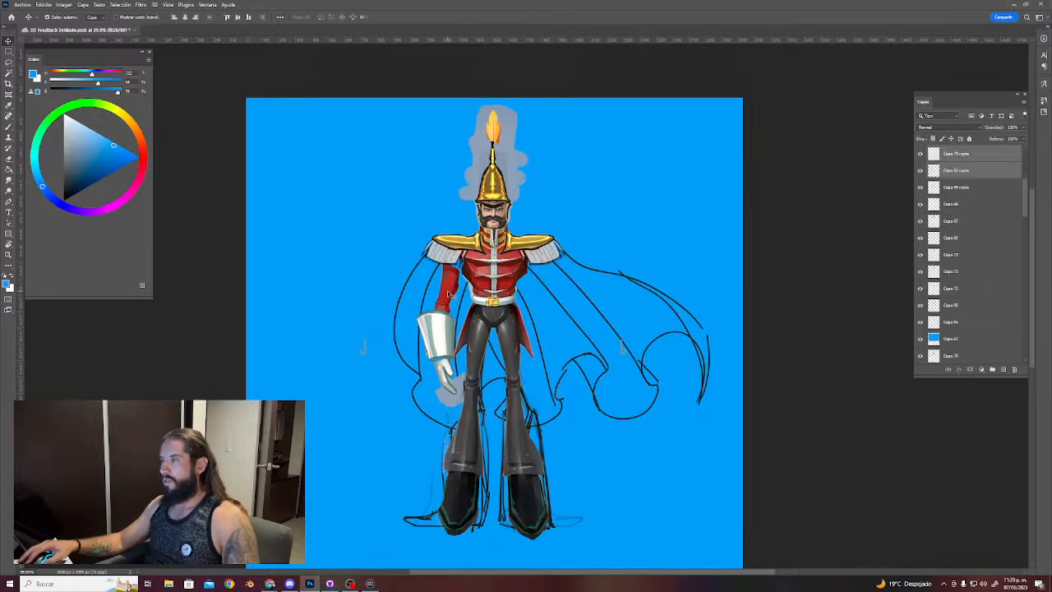
left_click(445, 296, "shift")
left_click(445, 298, "shift")
left_click_drag(445, 298, 543, 292)
key("ctrl+z")
Duplicate the hand, glove and sleeve layers of the officer's right arm and place the copy, flipped horizontally, as his left arm.
left_click(446, 382)
left_click(437, 338, "shift")
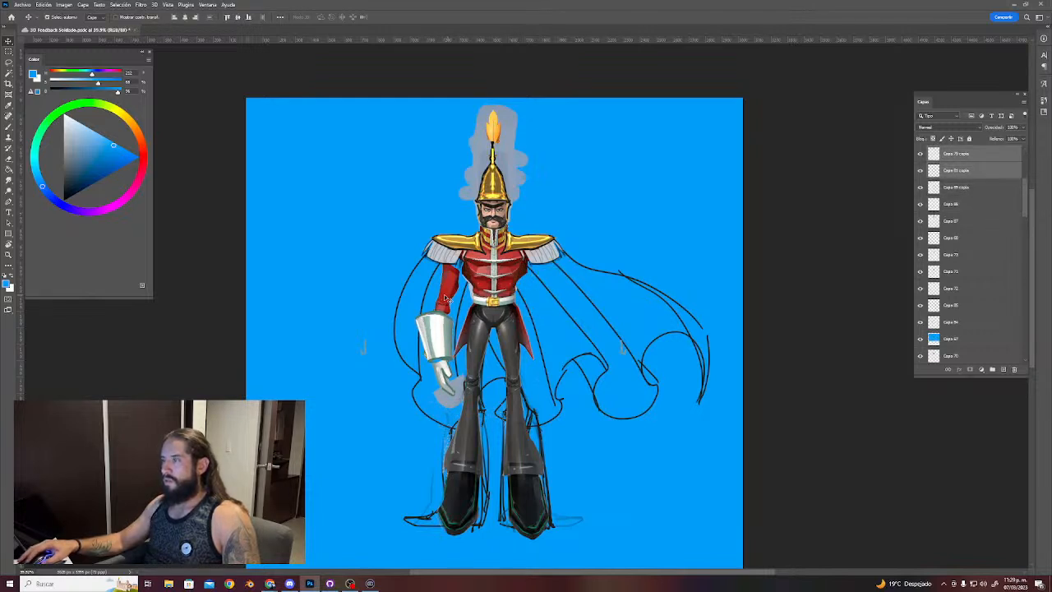
left_click(450, 298, "shift")
left_click_drag(444, 336, 562, 345)
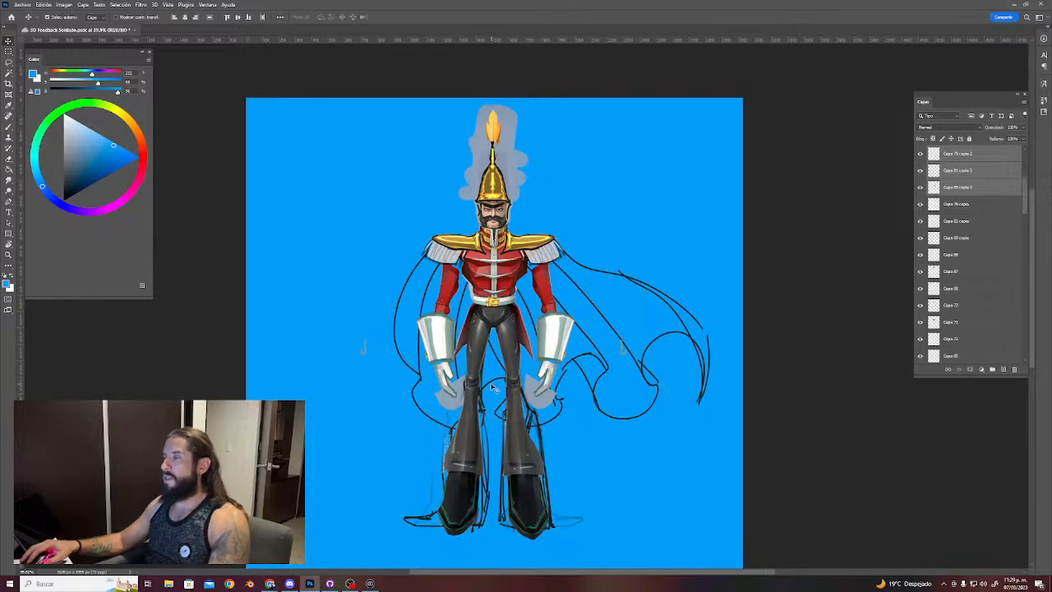
left_click(443, 351, "shift")
left_click(444, 295, "shift")
left_click(445, 297)
key("ctrl+t")
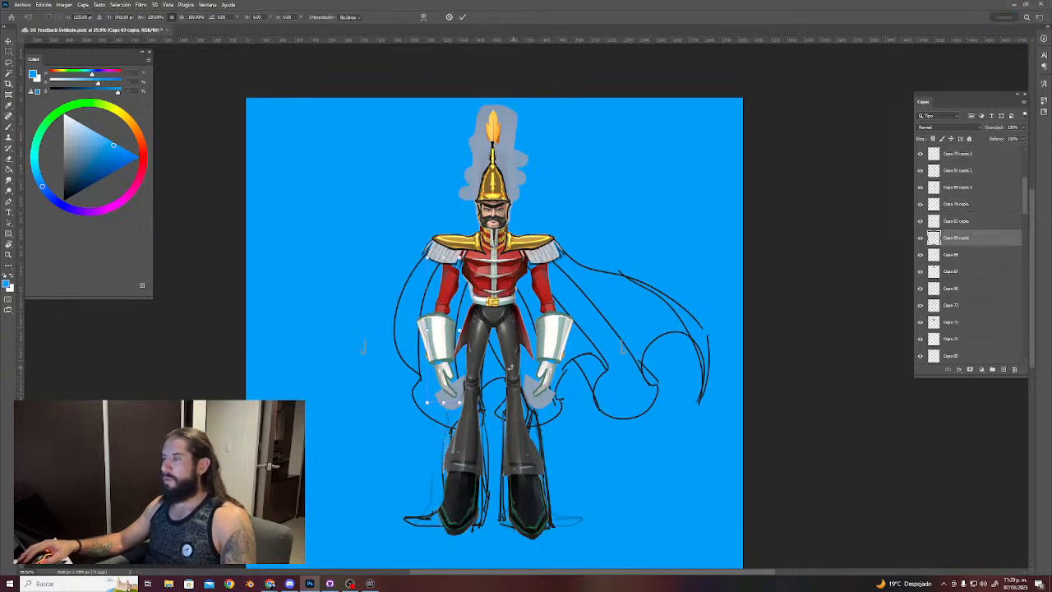
key("Return")
Select the hand, glove and sleeve layers of both arms and shorten them slightly together, keeping them centred on the body.
left_click(444, 386)
left_click(449, 289, "shift")
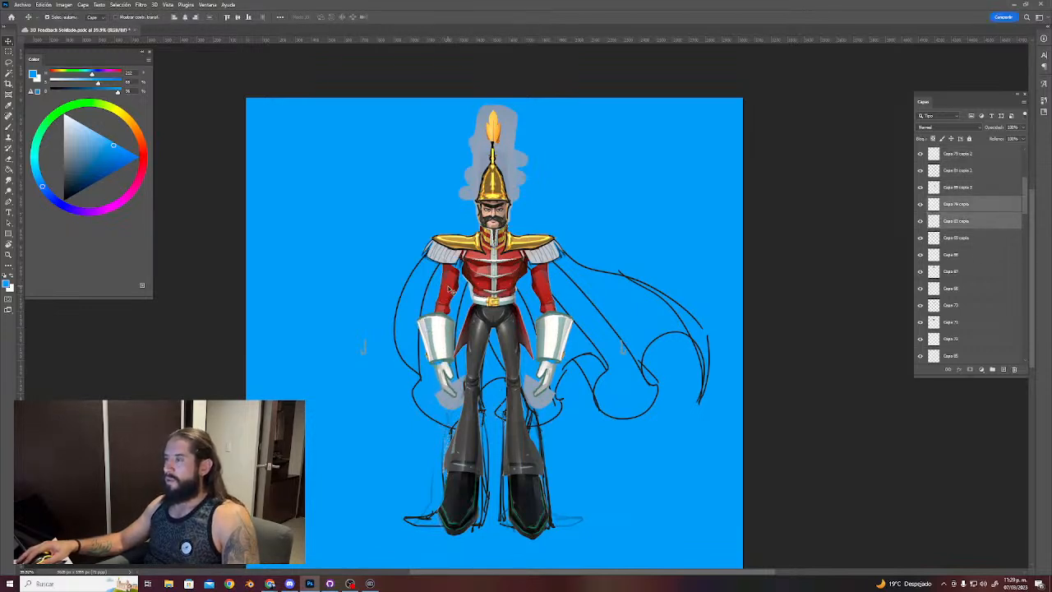
left_click(502, 333, "shift")
left_click(548, 379, "shift")
left_click(552, 300, "shift")
left_click(549, 294, "shift")
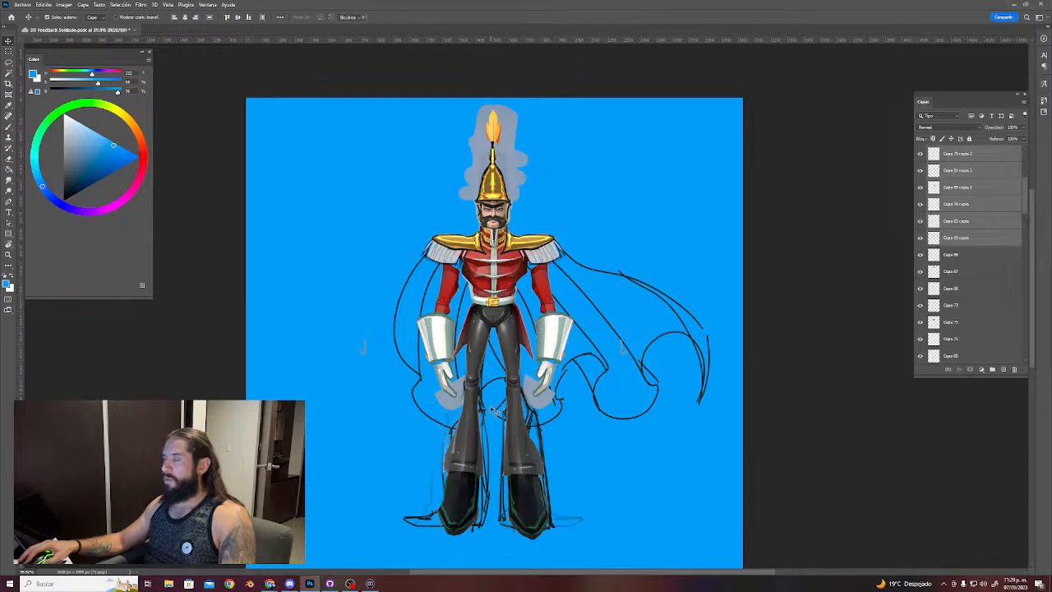
key("ctrl+t")
left_click_drag(497, 411, 490, 399)
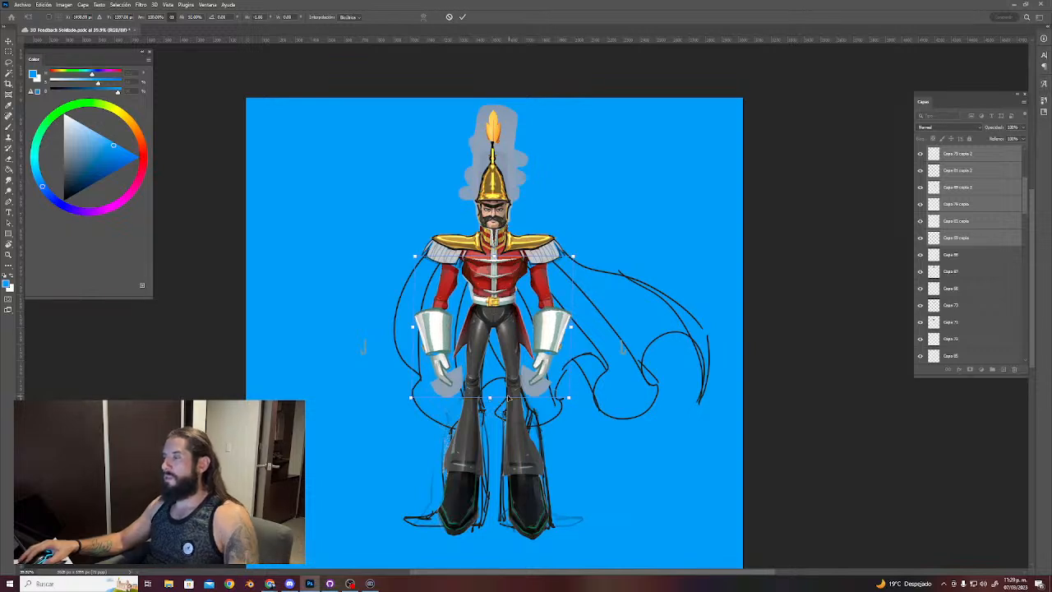
left_click_drag(493, 399, 497, 399)
key("Return")
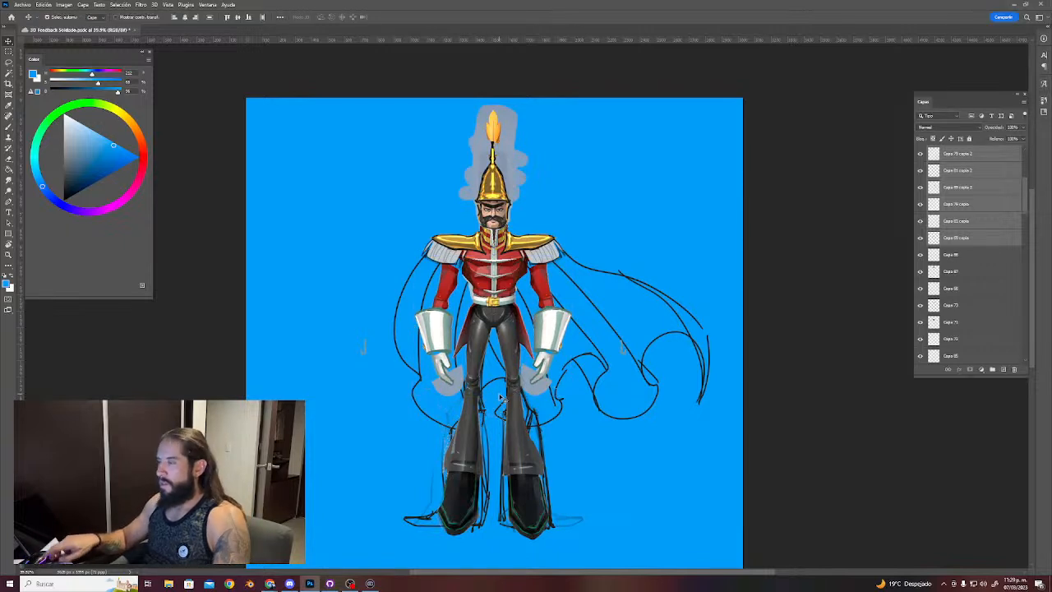
key("l")
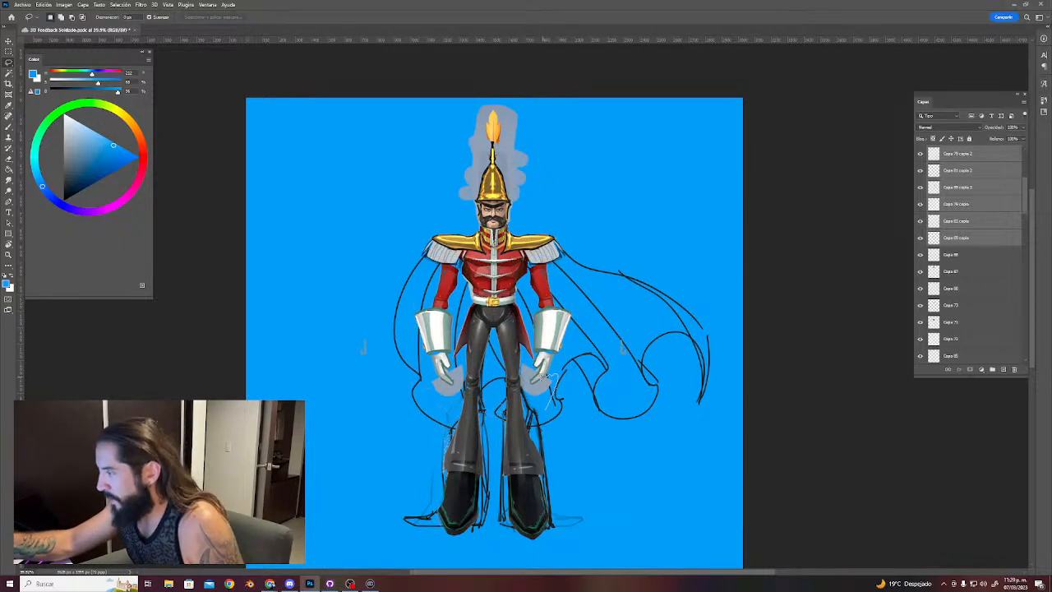
left_click_drag(527, 359, 544, 409)
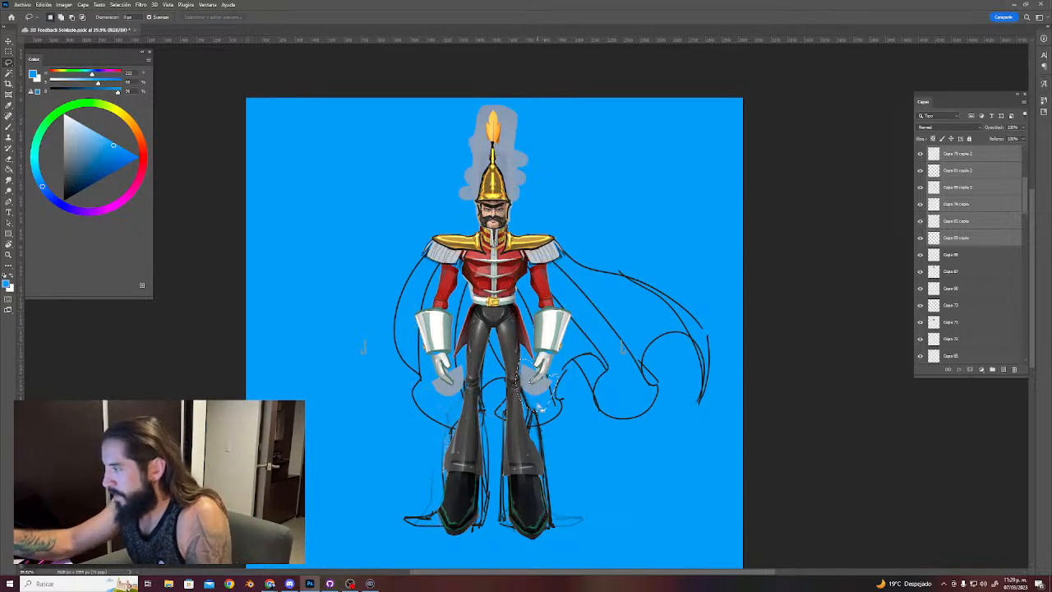
key("ctrl+d")
On the left hand's layer, lasso the grey patch around the hand and delete it.
key("v")
left_click(545, 401)
left_click(540, 386)
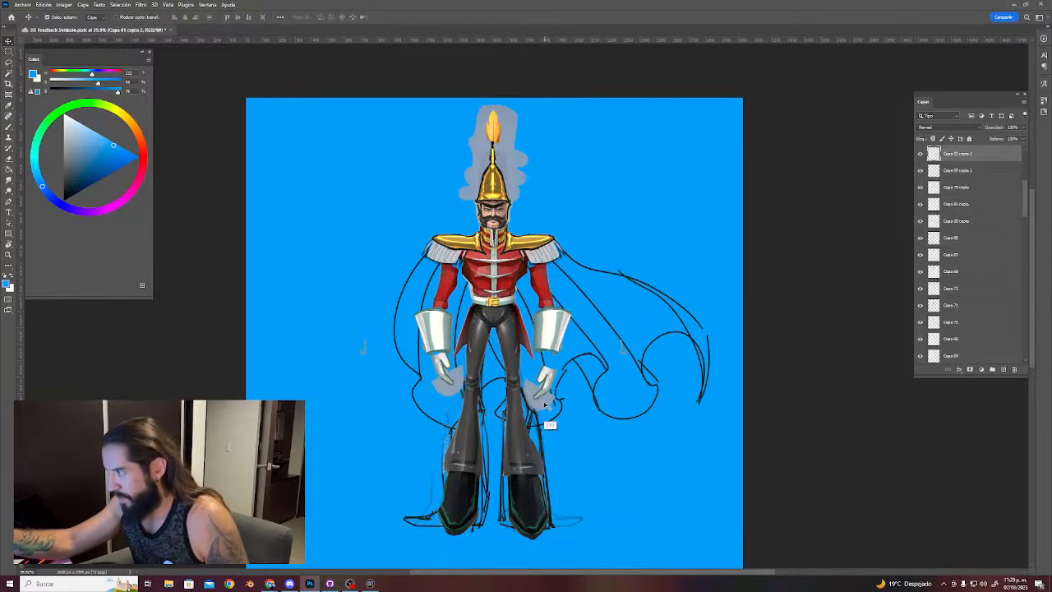
key("l")
left_click_drag(540, 404, 552, 381)
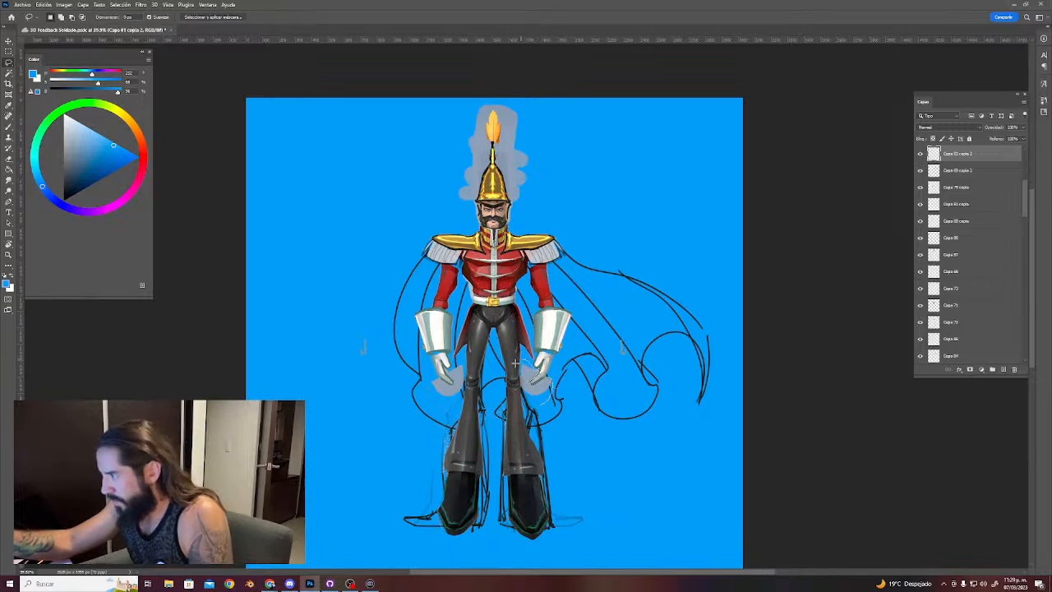
left_click_drag(515, 362, 537, 409)
key("Delete")
Lasso the grey patch around the officer's right hand, delete it from the layer that holds it, and clear the selection.
mouse_move(448, 412)
left_mouse_down()
mouse_move(473, 387)
mouse_move(463, 362)
left_mouse_up()
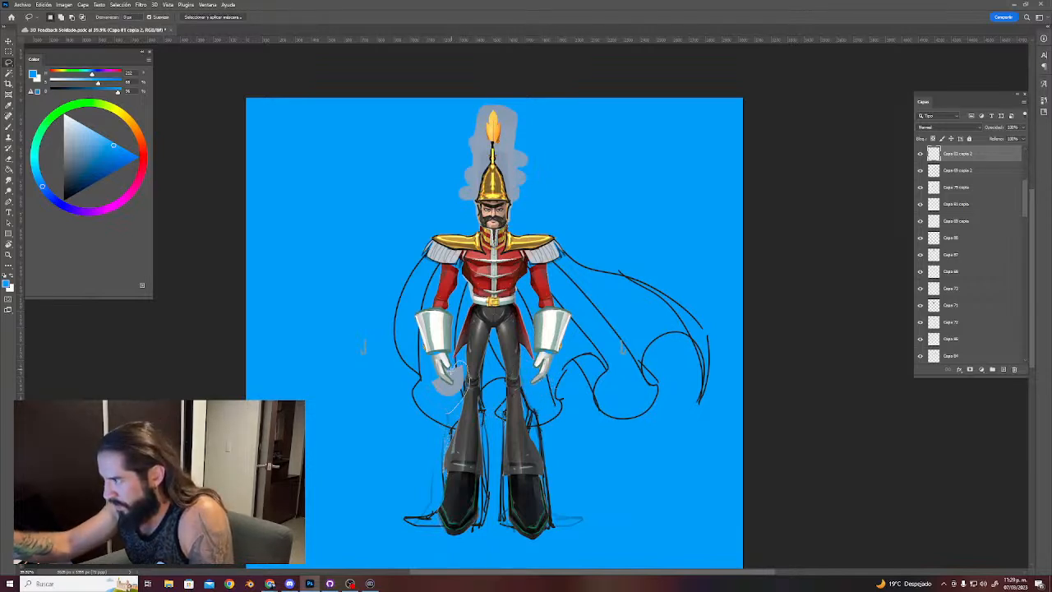
mouse_move(442, 425)
left_mouse_down()
mouse_move(471, 414)
mouse_move(491, 382)
mouse_move(454, 380)
left_mouse_up()
key("v")
key("Return")
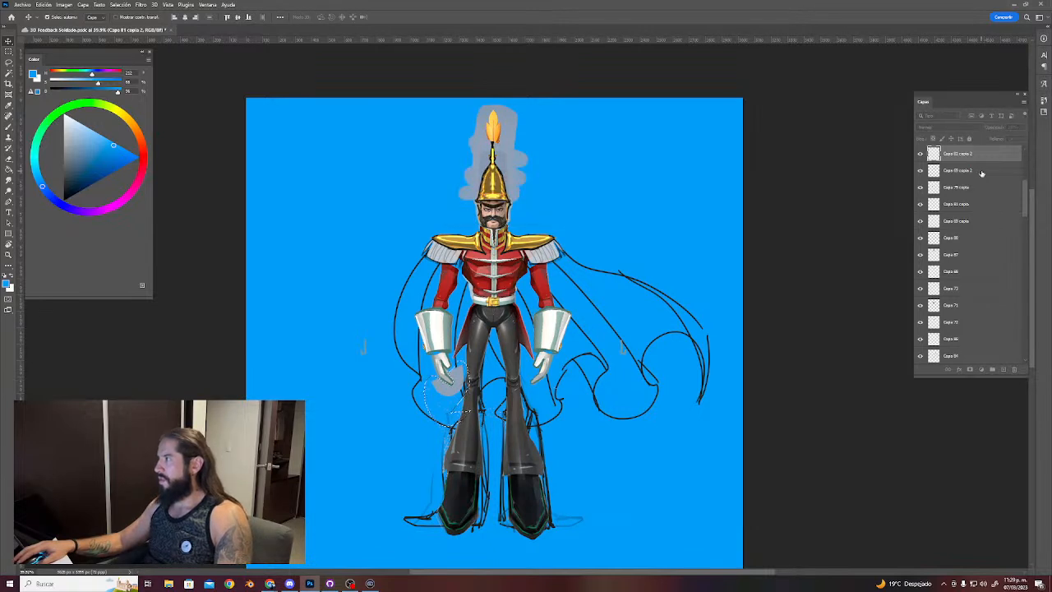
left_click(981, 173)
left_click(996, 188)
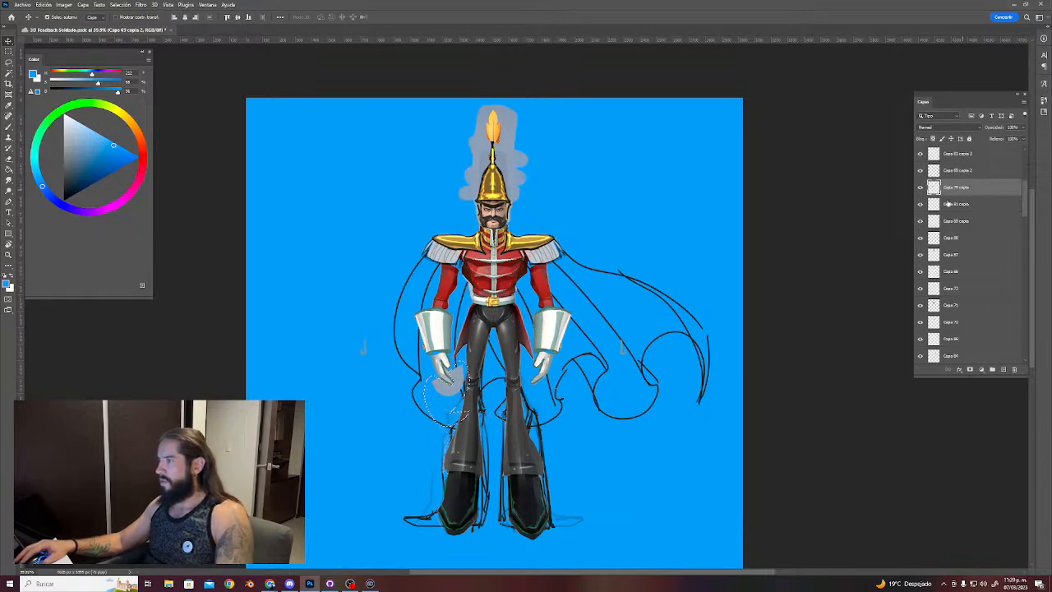
left_click(961, 205)
left_click(965, 224)
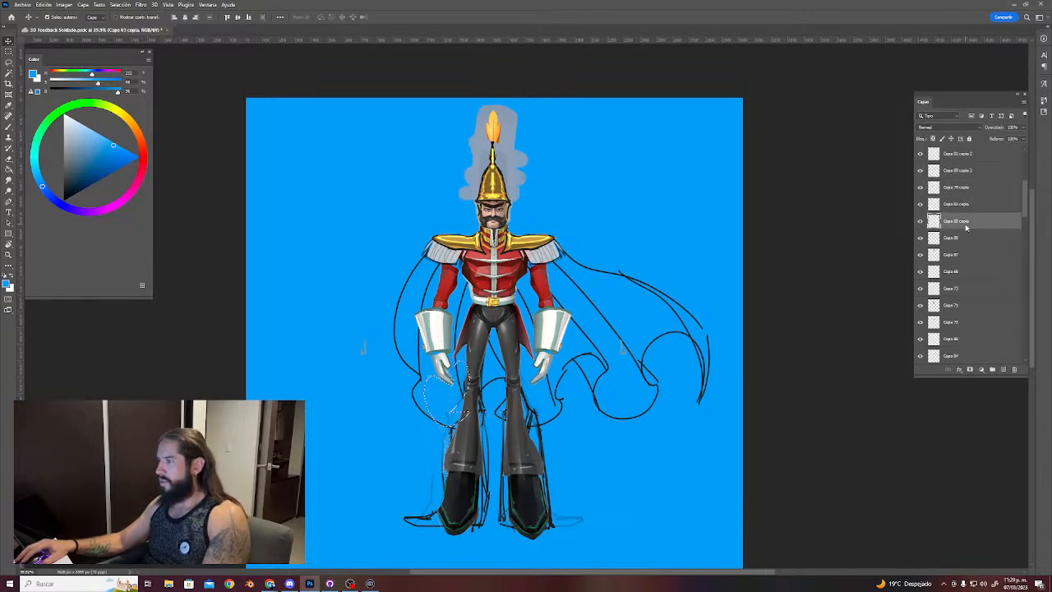
key("ctrl+d")
Select the officer's torso layer and erase the pale leftover fringe beside his waist.
key("z")
left_click_drag(643, 295, 606, 313)
key("v")
left_click(500, 289)
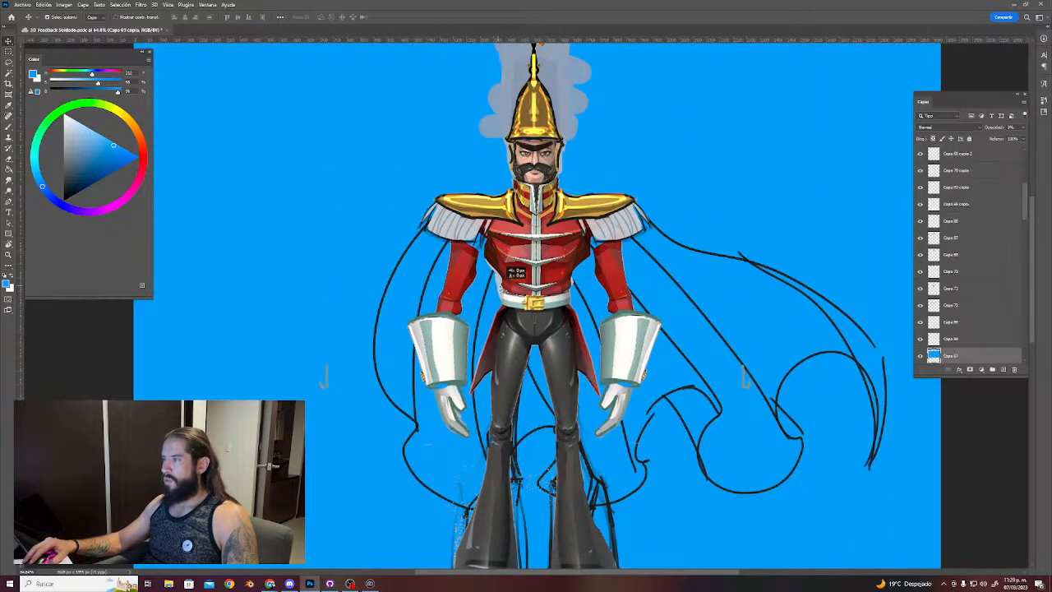
left_click_drag(507, 281, 516, 286)
key("ctrl+z")
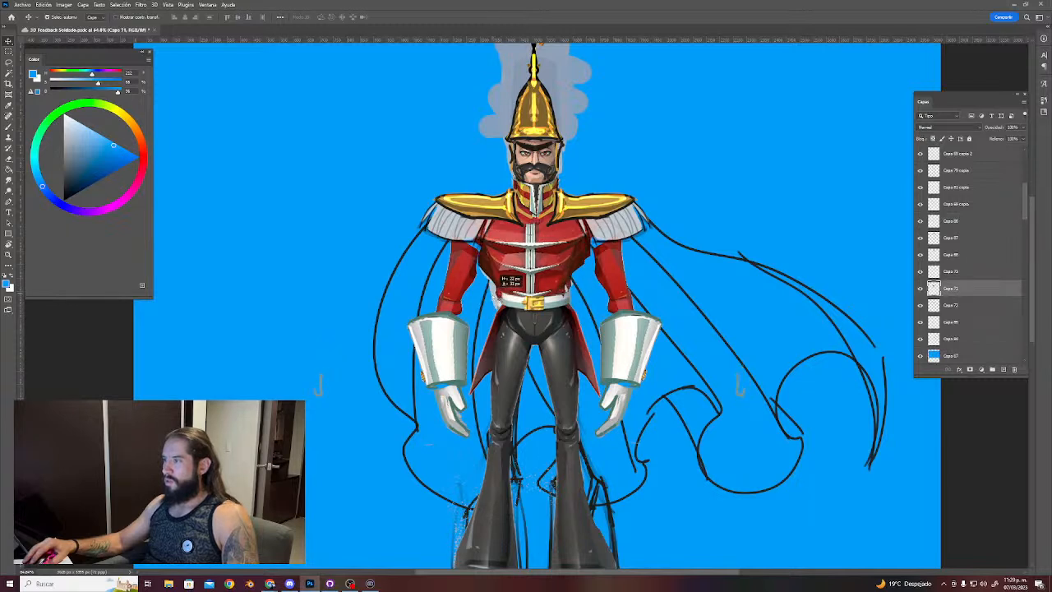
key("e")
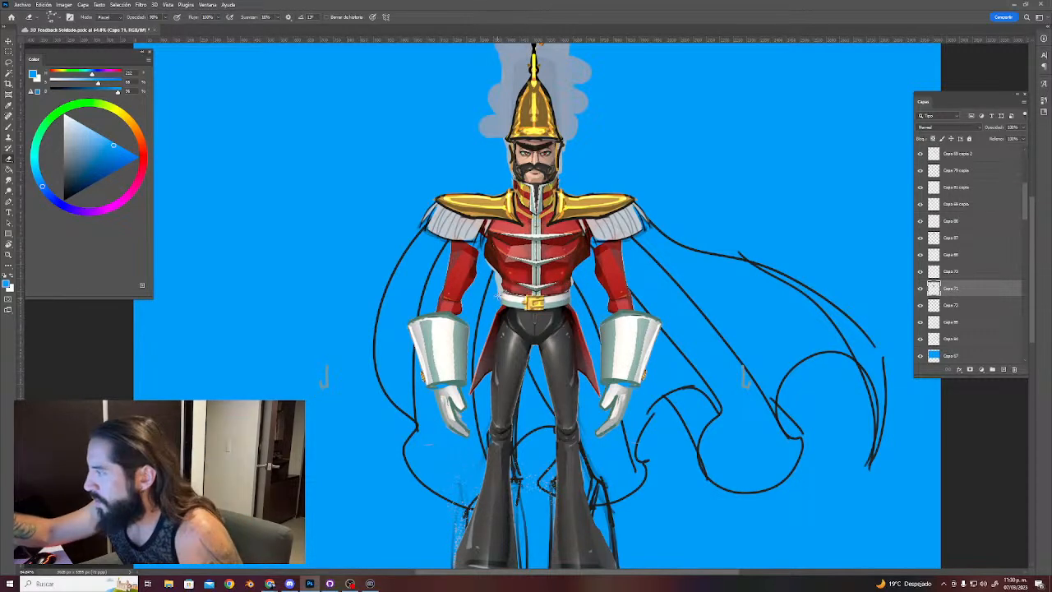
right_click(491, 277)
double_click(569, 358)
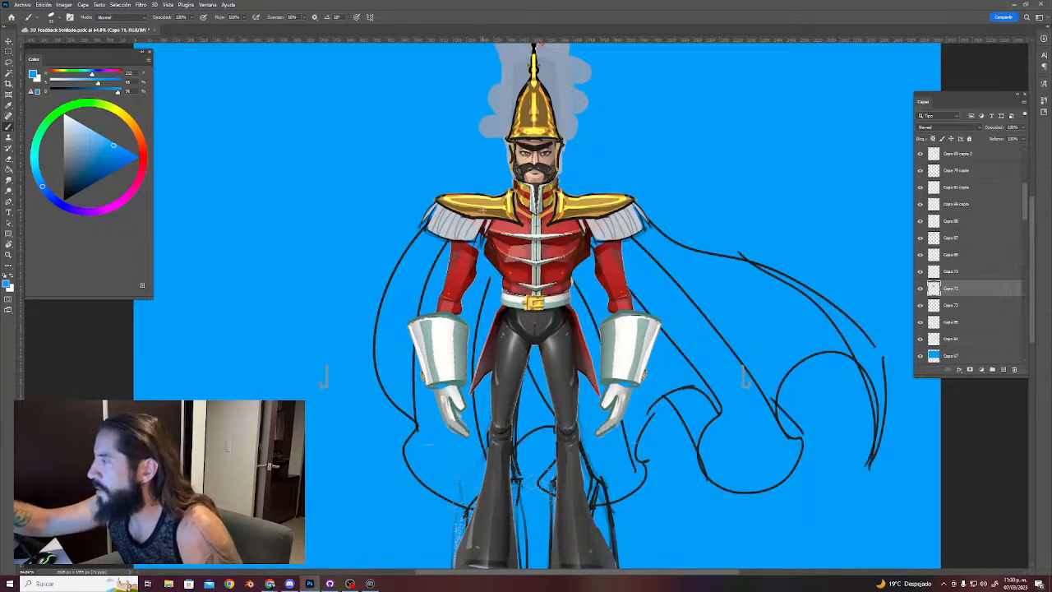
Sample a dark tone from the jacket and paint over the gaps between the torso and the sleeves below the epaulettes.
key("v")
key("b")
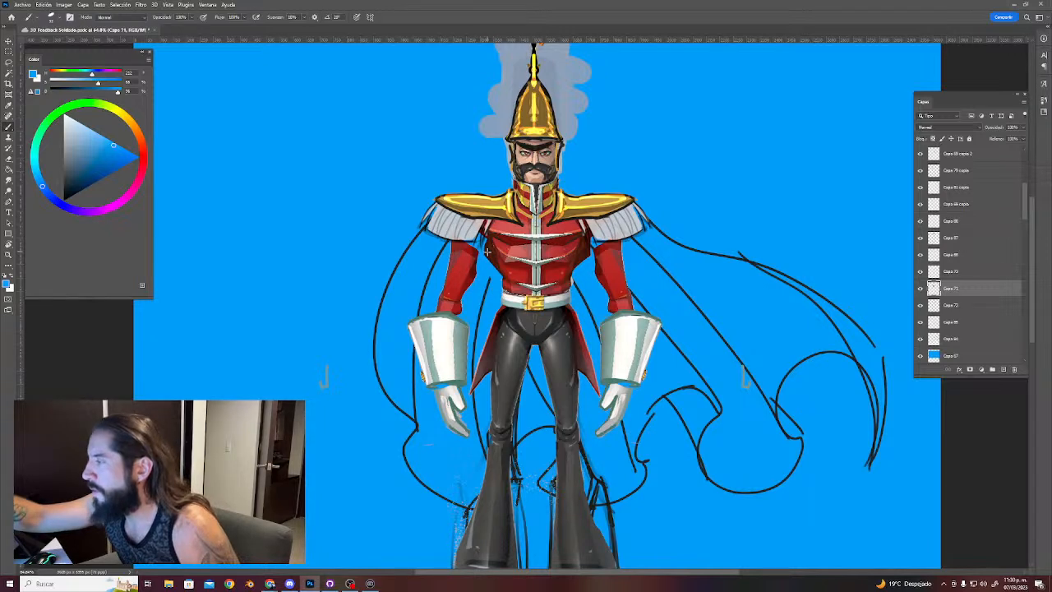
left_click(485, 247, "alt")
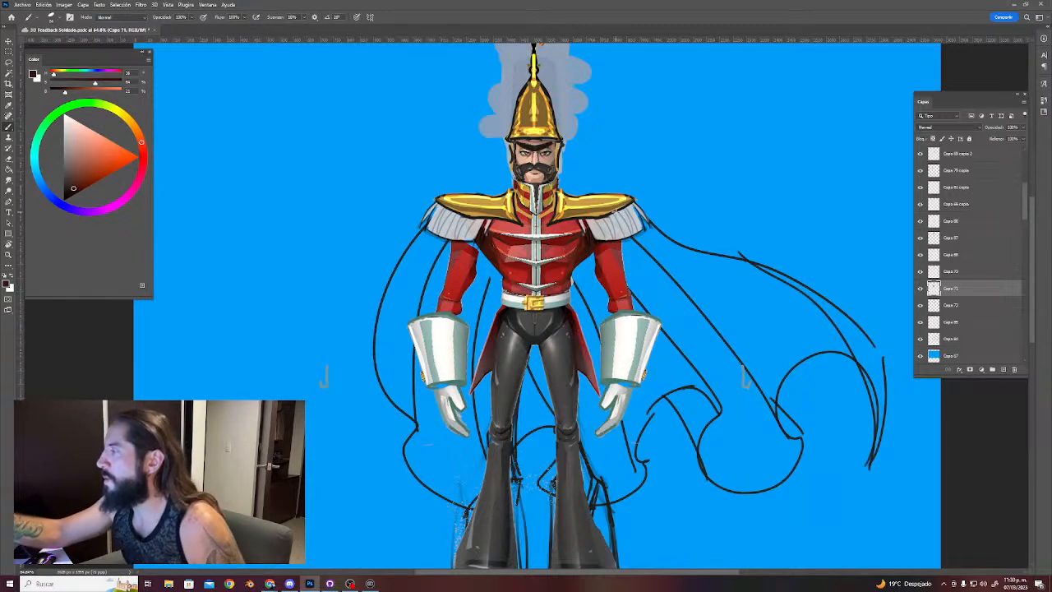
On the left sleeve's layer, paint a sampled dark red along the sleeve's inner edge beside the torso.
left_click(604, 266, "ctrl")
left_click(599, 291, "alt")
left_click_drag(592, 255, 596, 272)
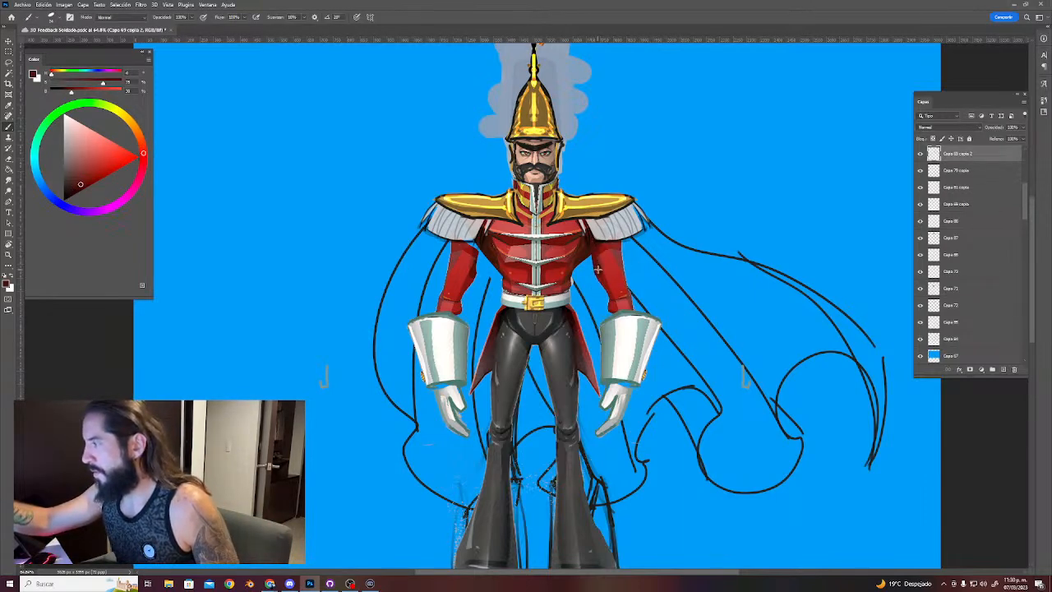
On the right sleeve's layer, extend the upper sleeve to the epaulette using dark reds sampled from the sleeve.
left_click(473, 273, "ctrl")
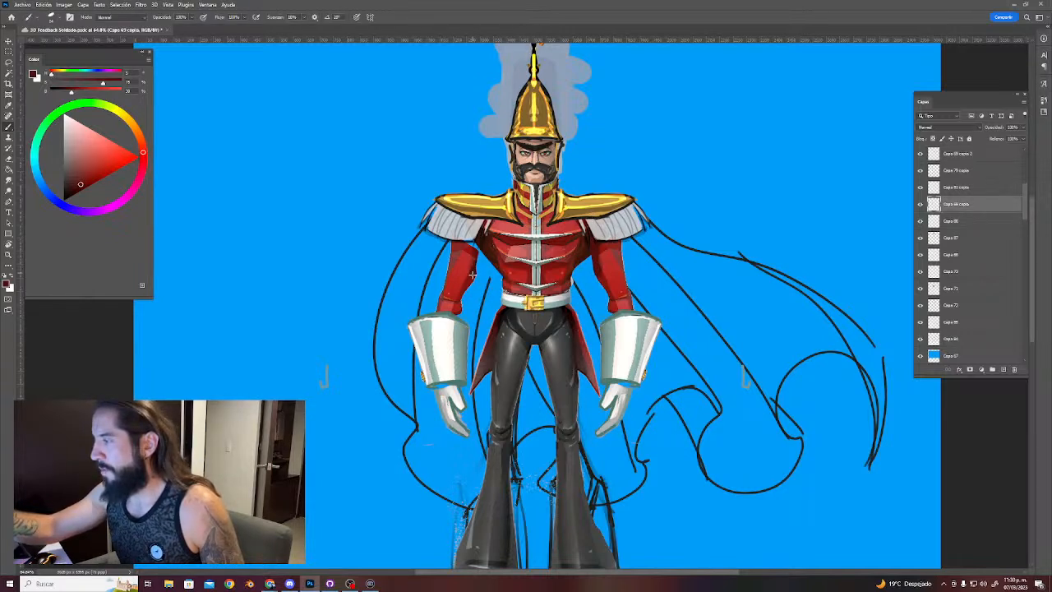
left_click(469, 270, "alt")
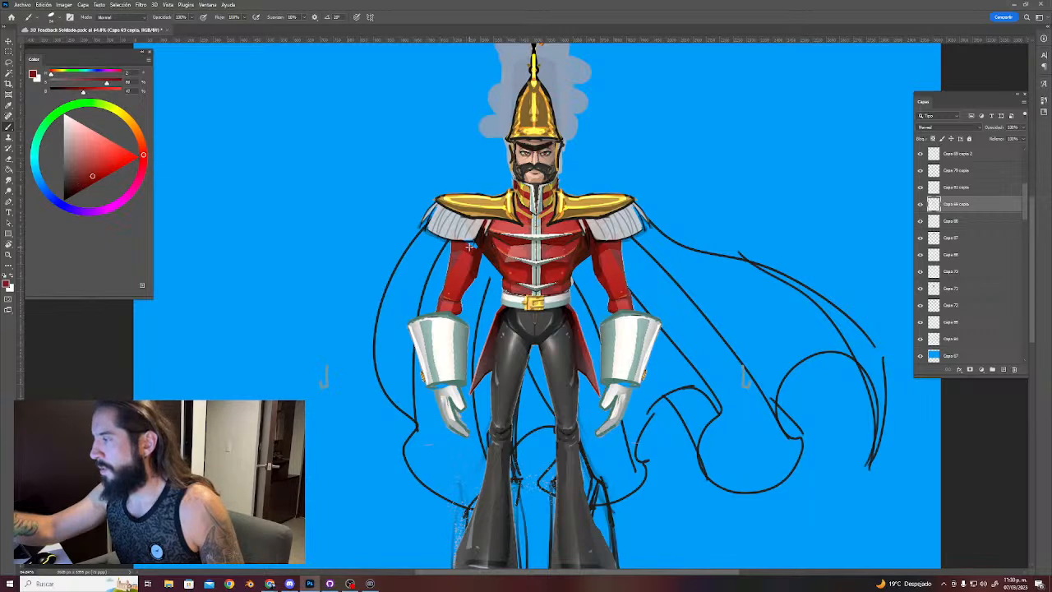
left_click(476, 275, "alt")
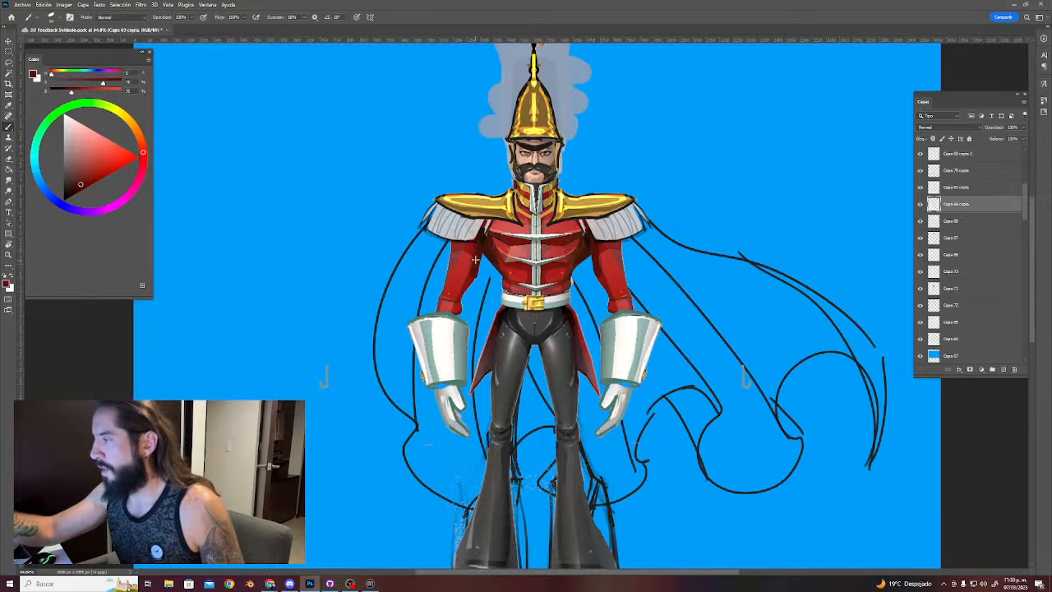
left_click(468, 269, "alt")
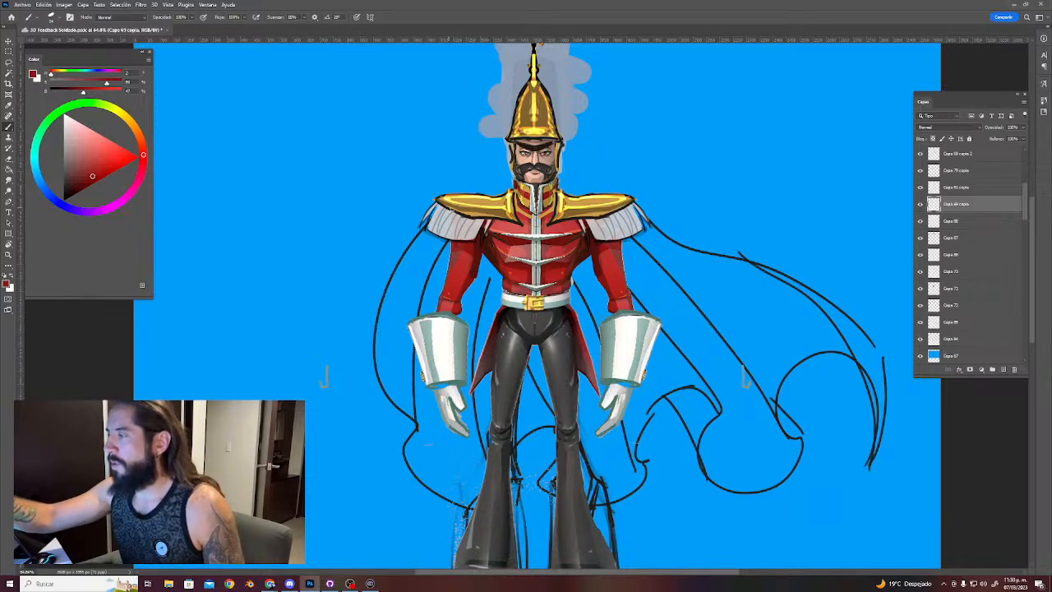
On the left sleeve's layer, fill the area just below the epaulette with red sampled from the sleeve.
left_click(616, 245, "alt")
left_click(616, 245, "ctrl")
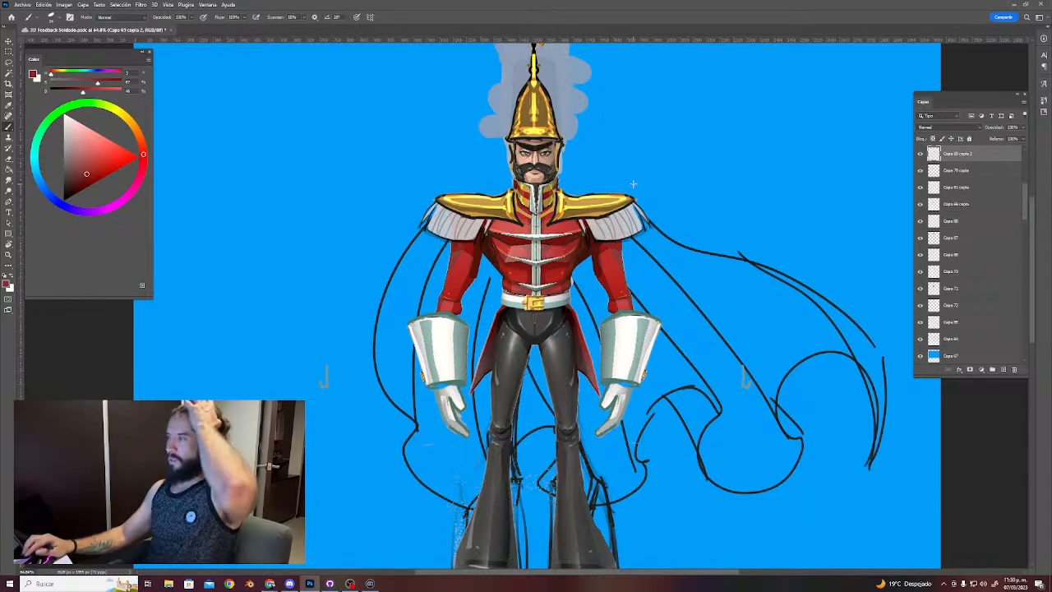
left_click_drag(557, 338, 539, 247)
key("z")
left_click_drag(602, 254, 574, 253)
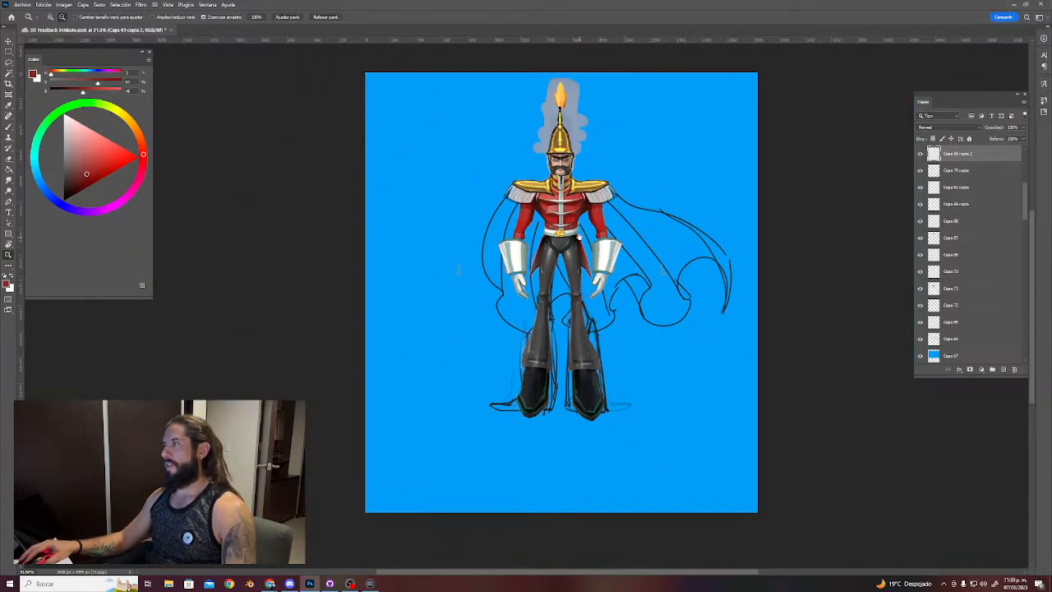
left_click_drag(547, 113, 590, 113)
key("v")
left_click_drag(529, 165, 524, 190)
key("ctrl+z")
key("Delete")
key("z")
left_click_drag(599, 197, 549, 189)
key("v")
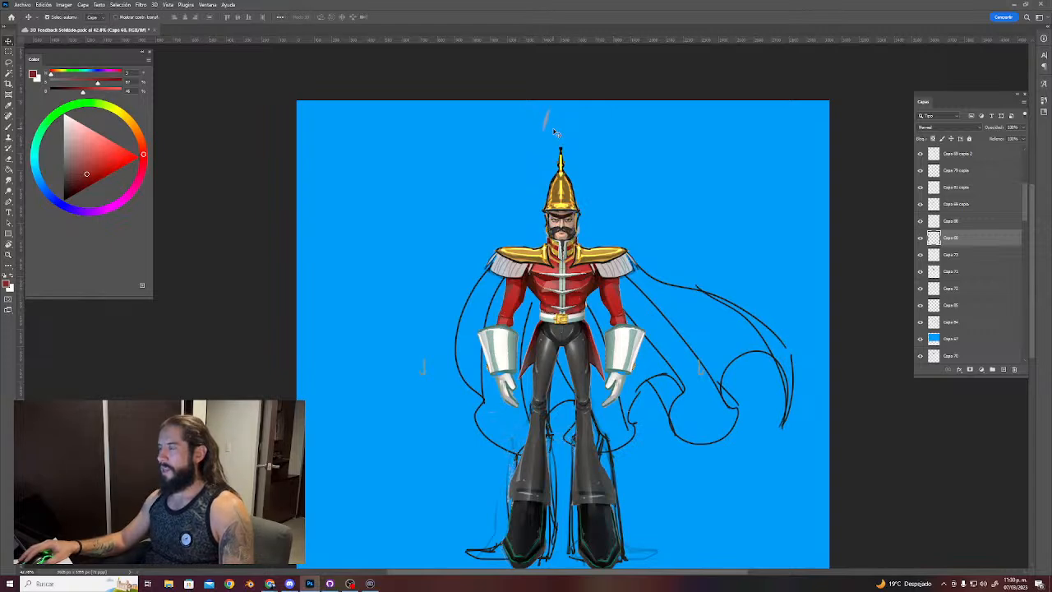
key("z")
left_click_drag(597, 219, 619, 225)
key("v")
left_click_drag(567, 187, 597, 155)
key("ctrl+z")
key("z")
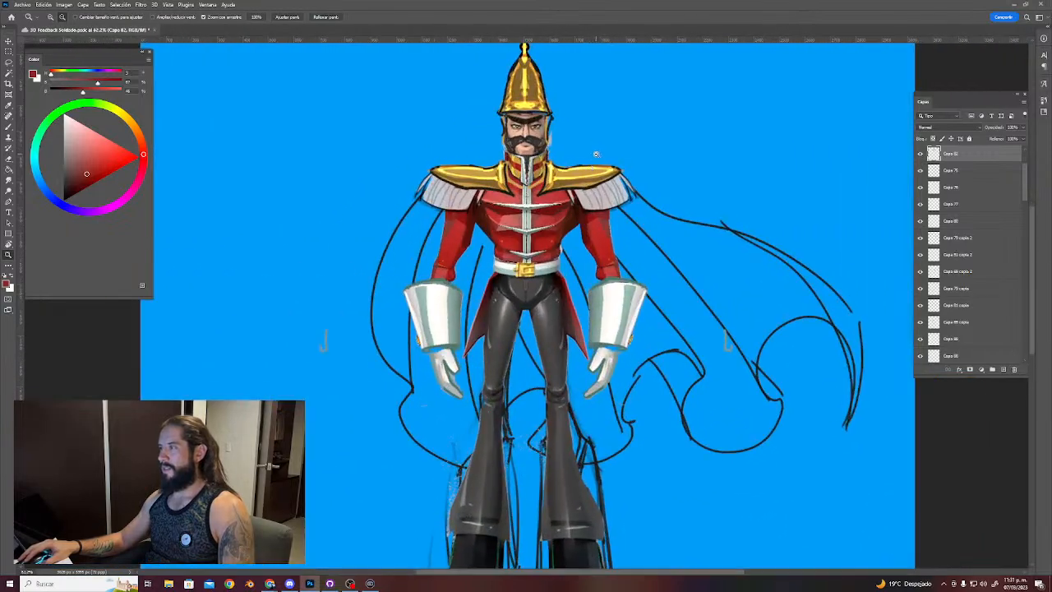
left_click(565, 256, "alt")
left_click_drag(567, 256, 570, 282)
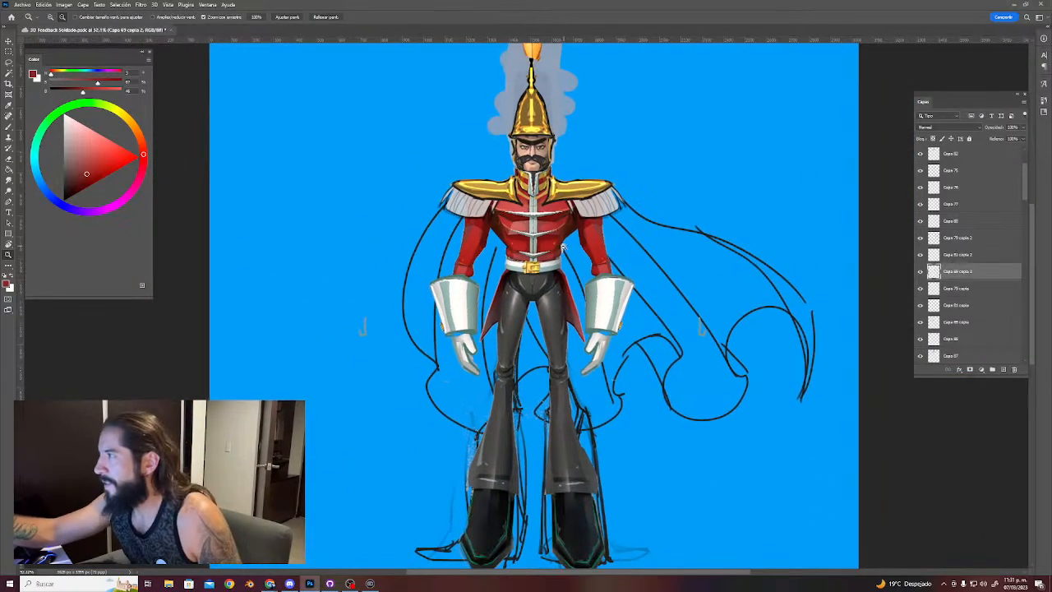
Delete the layer with the grey plume shape behind the officer's helmet.
key("v")
left_click(556, 107)
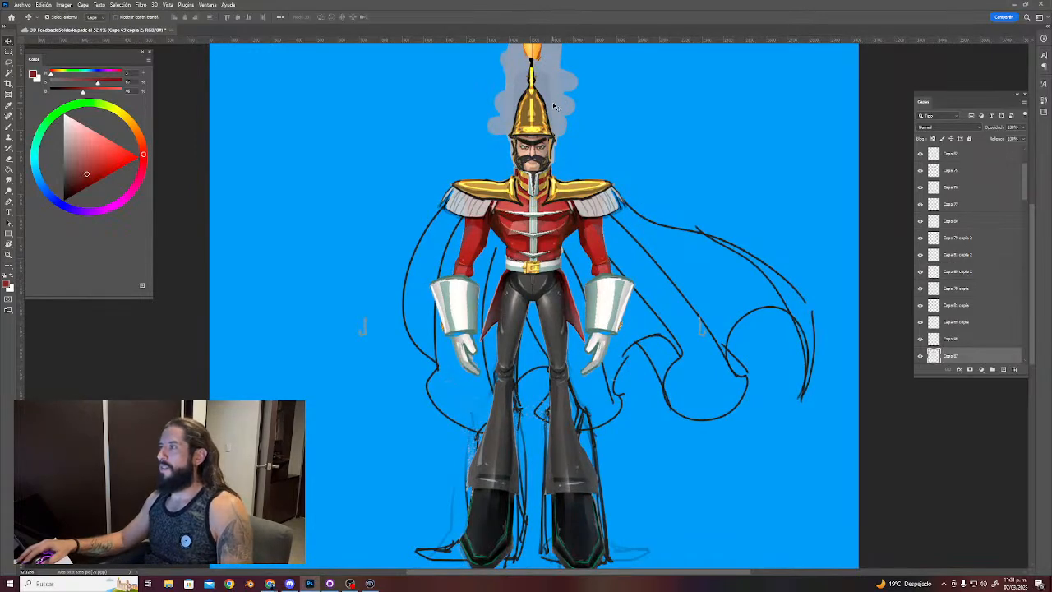
key("Delete")
left_click_drag(625, 136, 538, 169)
Sample a tone from the officer's face, add a new layer, and shift the brush colour's hue to pink.
key("z")
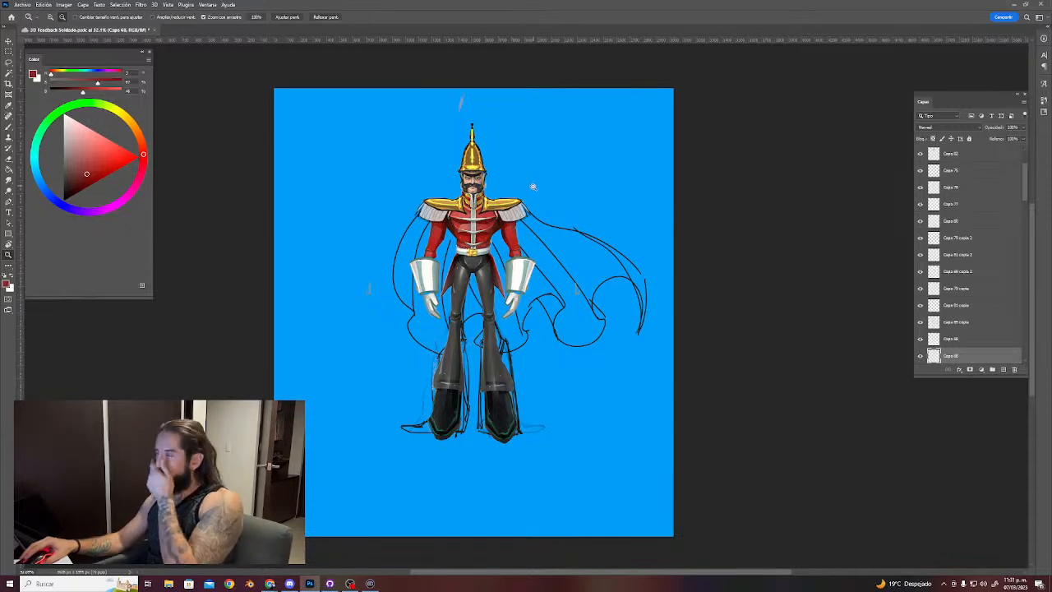
left_click_drag(466, 178, 510, 204)
key("v")
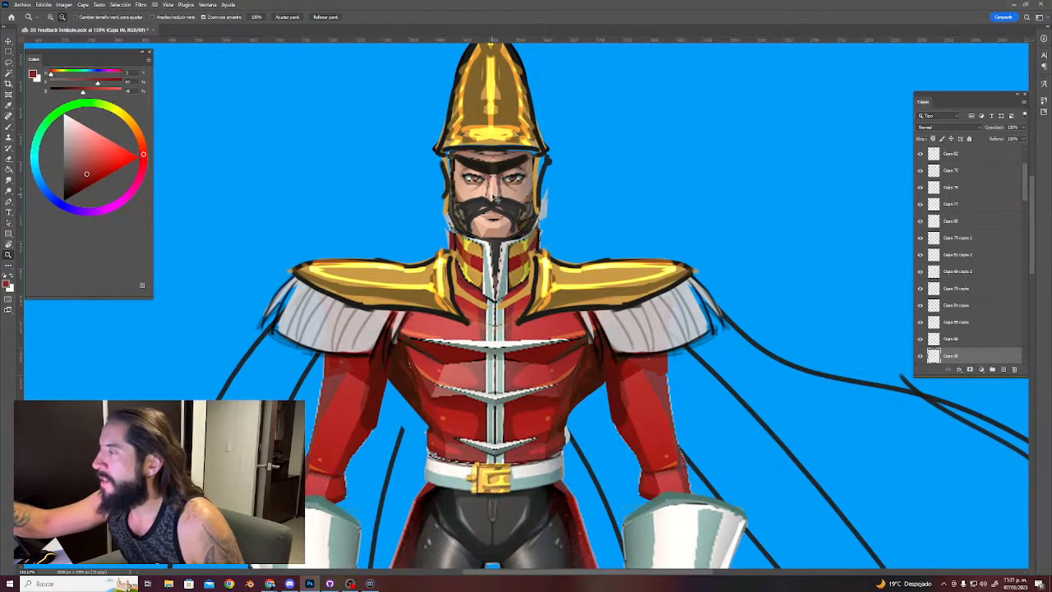
key("b")
left_click(494, 211, "alt")
key("v")
key("ctrl+shift+n")
key("Return")
left_click(133, 189)
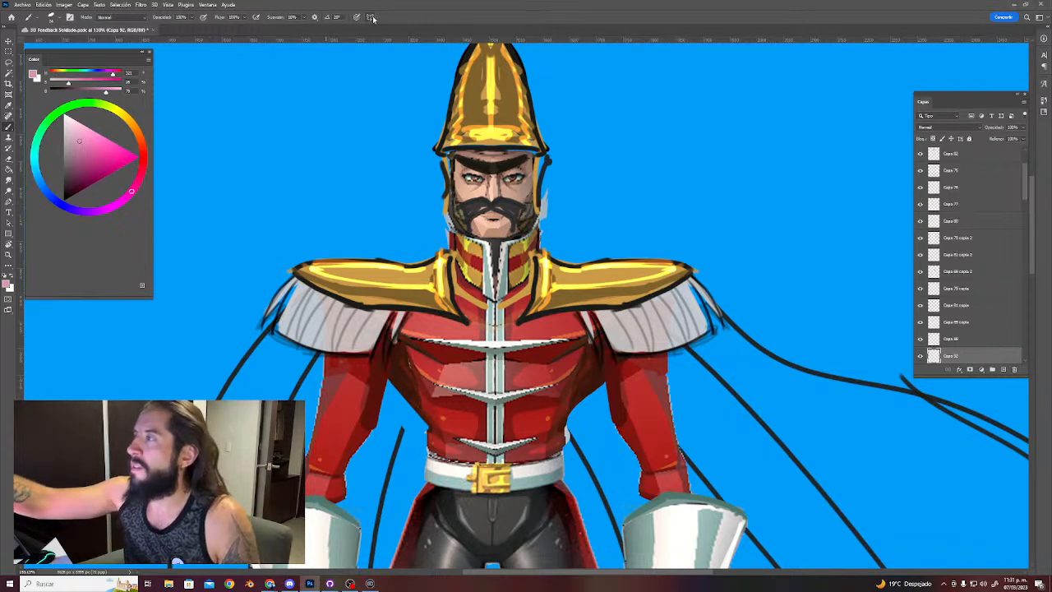
Turn on vertical paint symmetry and nudge its axis left until it runs through the centre of the officer's face.
left_click(369, 17)
left_click(410, 49)
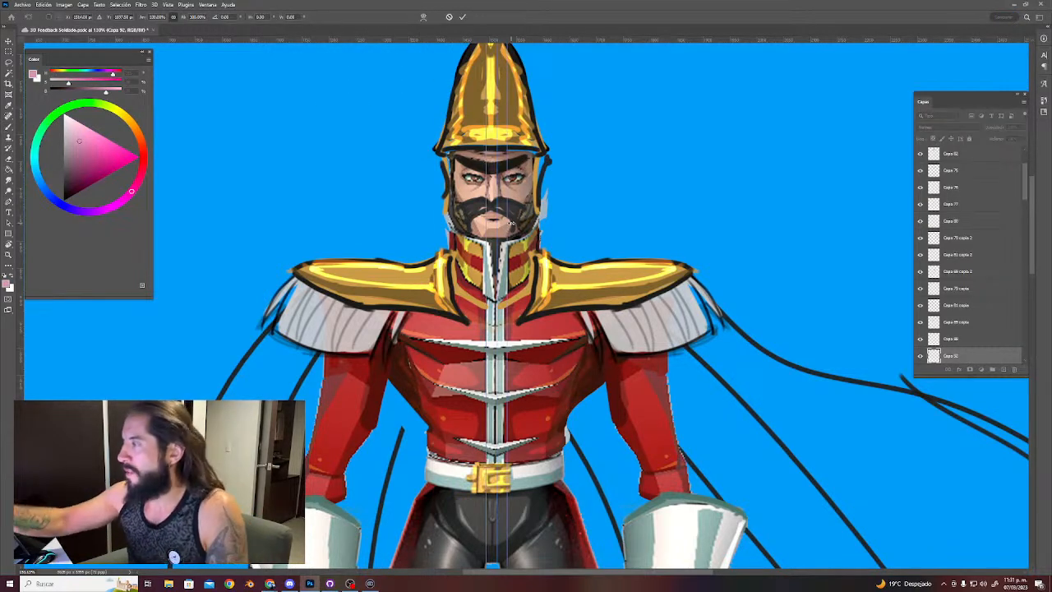
key("Left")
key("Left")
key("Left")
key("Left")
key("Left")
key("Left")
key("Left")
key("Return")
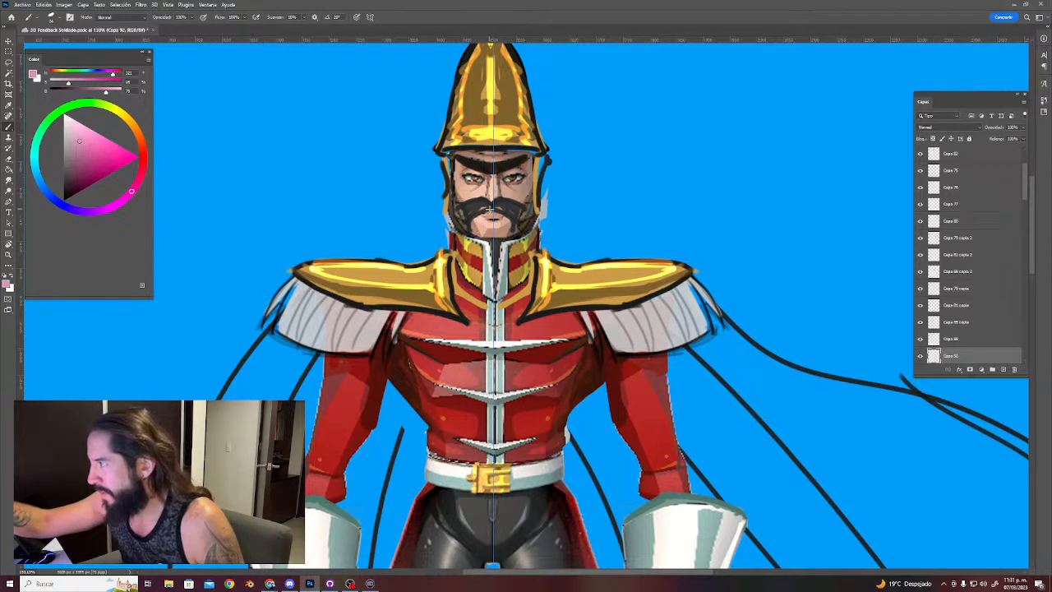
Create a new layer above the moustache and paint a symmetrical pink nose shape from the brows down to it.
left_click(978, 155)
key("ctrl+shift+n")
key("Return")
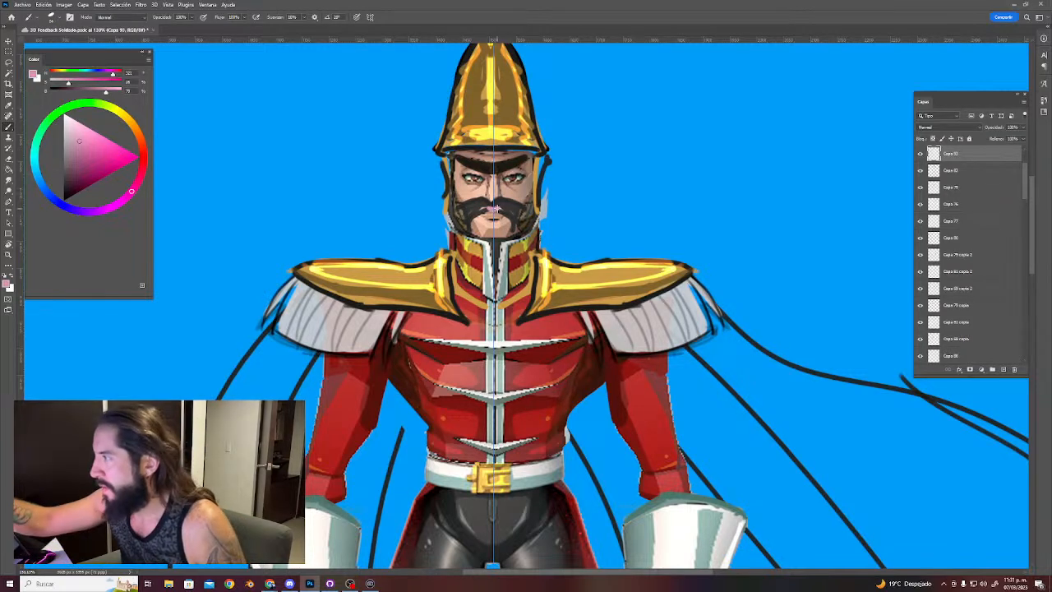
key("ctrl+z")
right_click(491, 202, "alt")
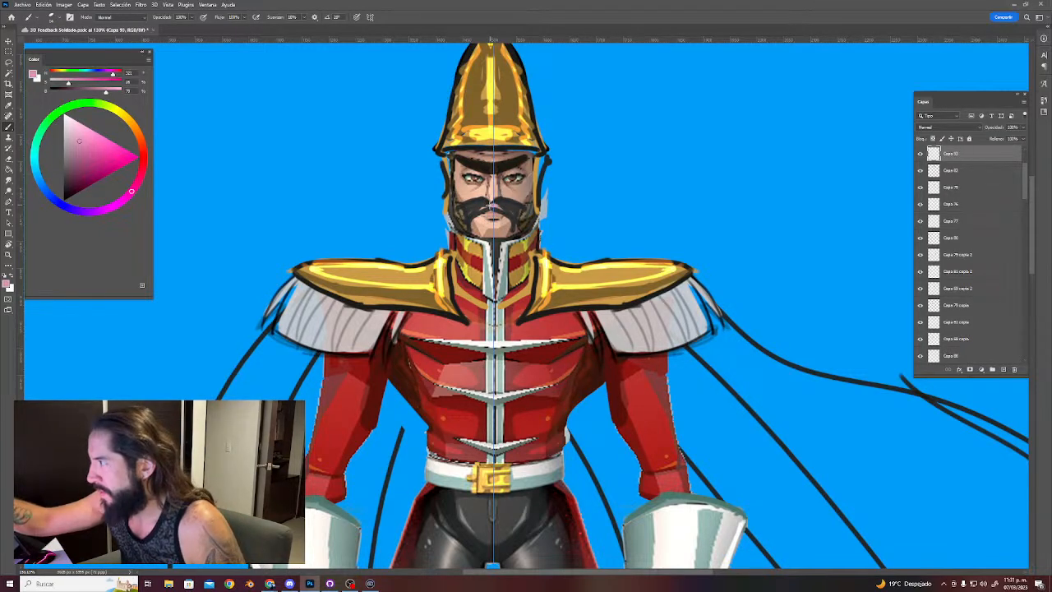
key("ctrl+z")
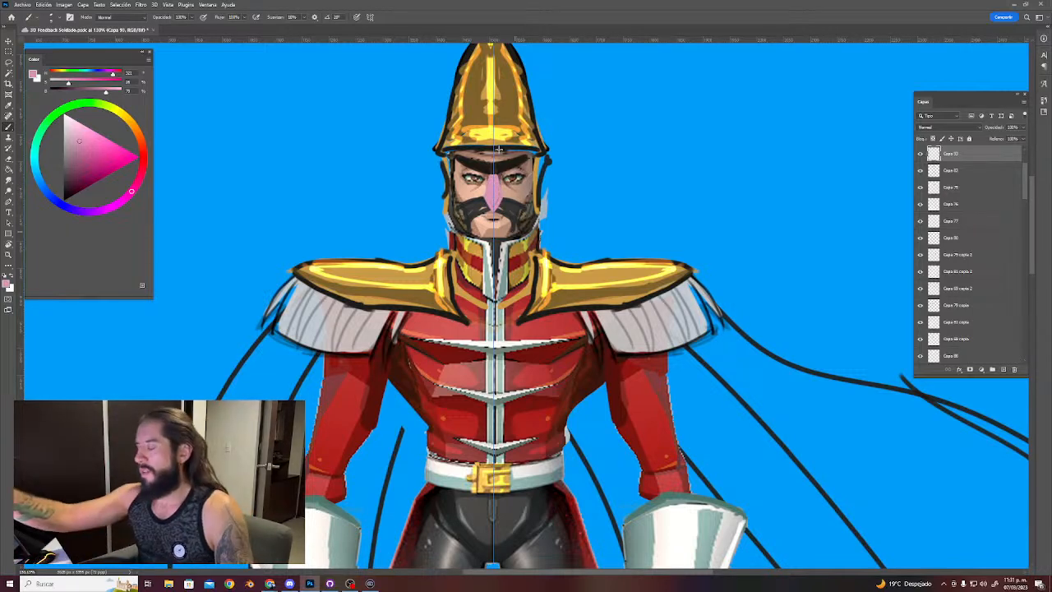
Hide the symmetry guide and refine the lower edge and tip of the pink nose with the eraser and brush.
left_click(370, 16)
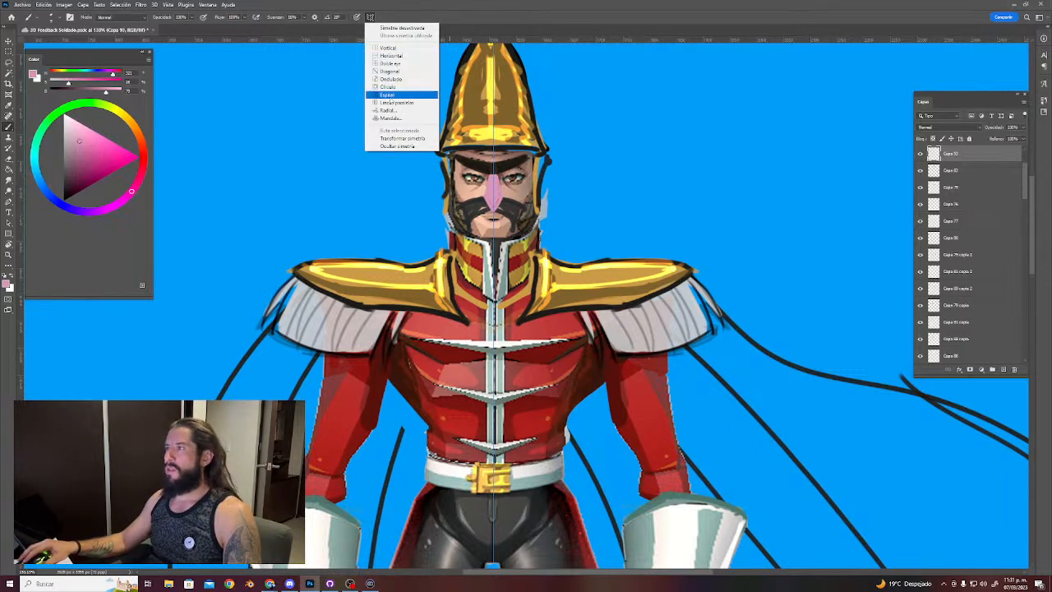
left_click(417, 148)
key("e")
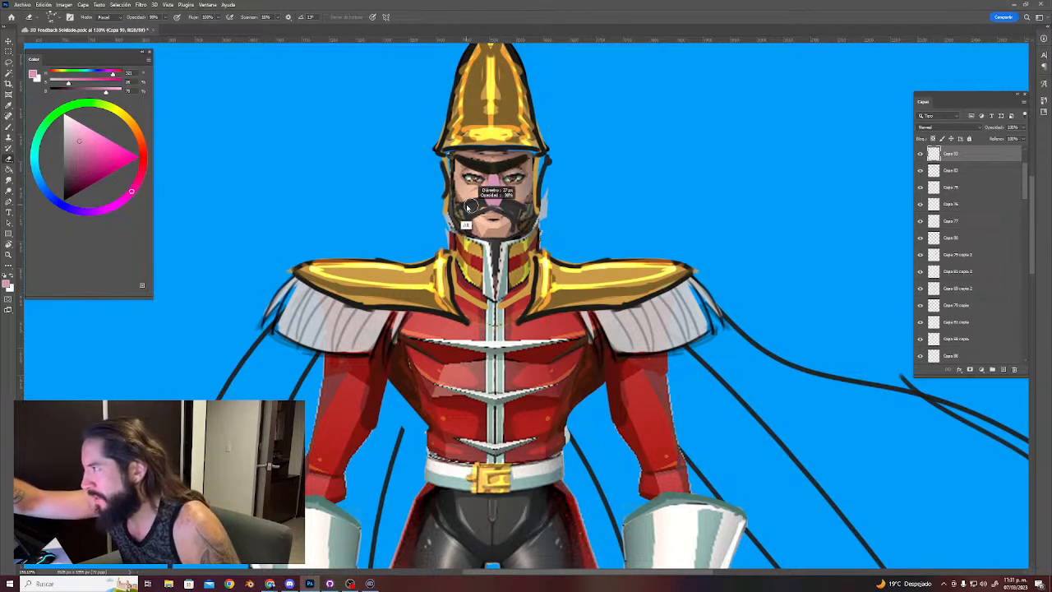
key("b")
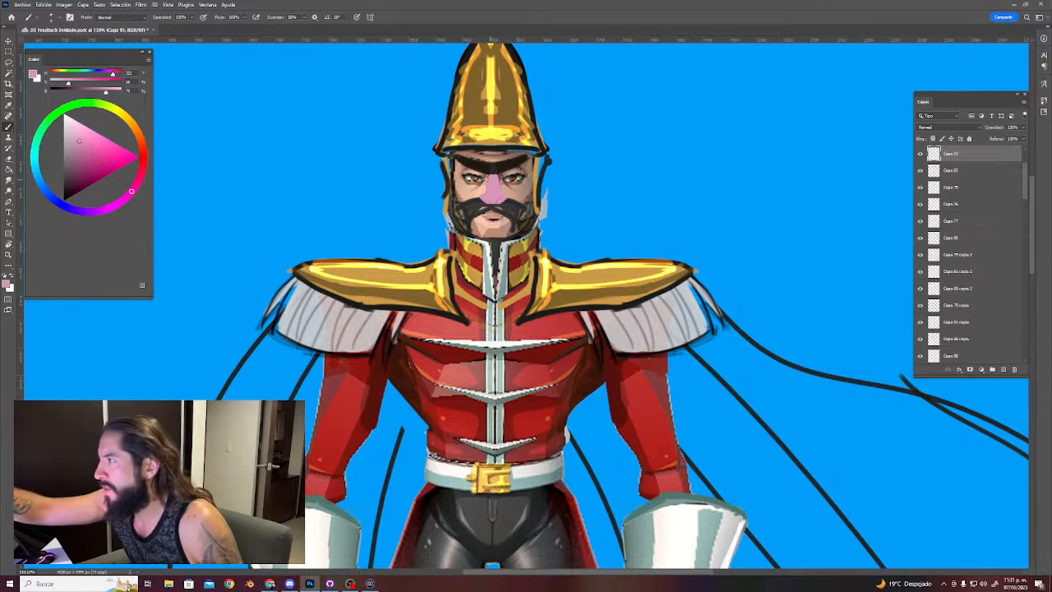
Paint thin white highlights along the bridge and tip of the pink nose.
key("x")
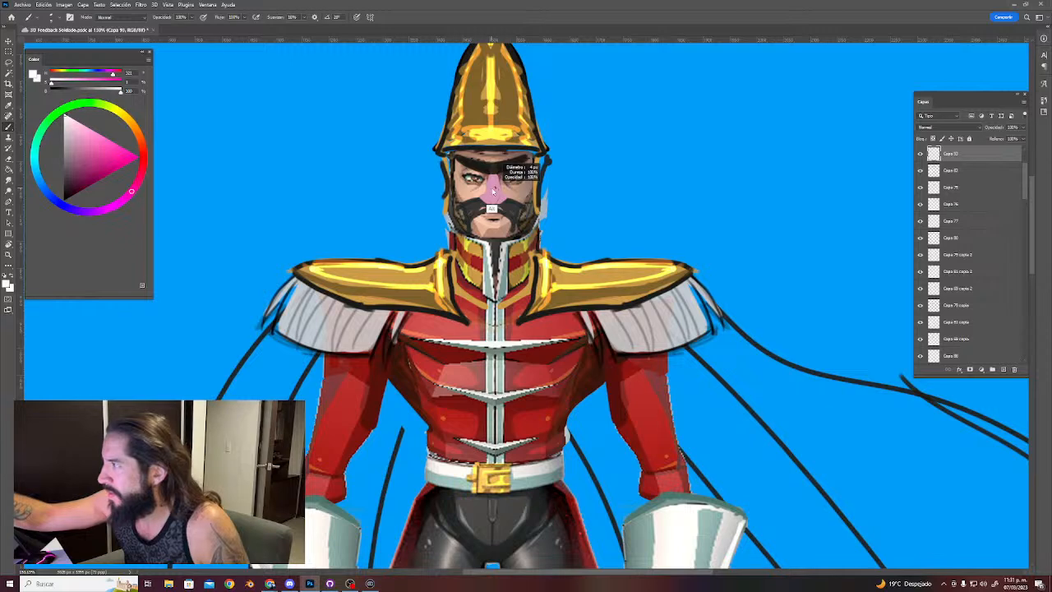
left_click_drag(498, 198, 493, 180)
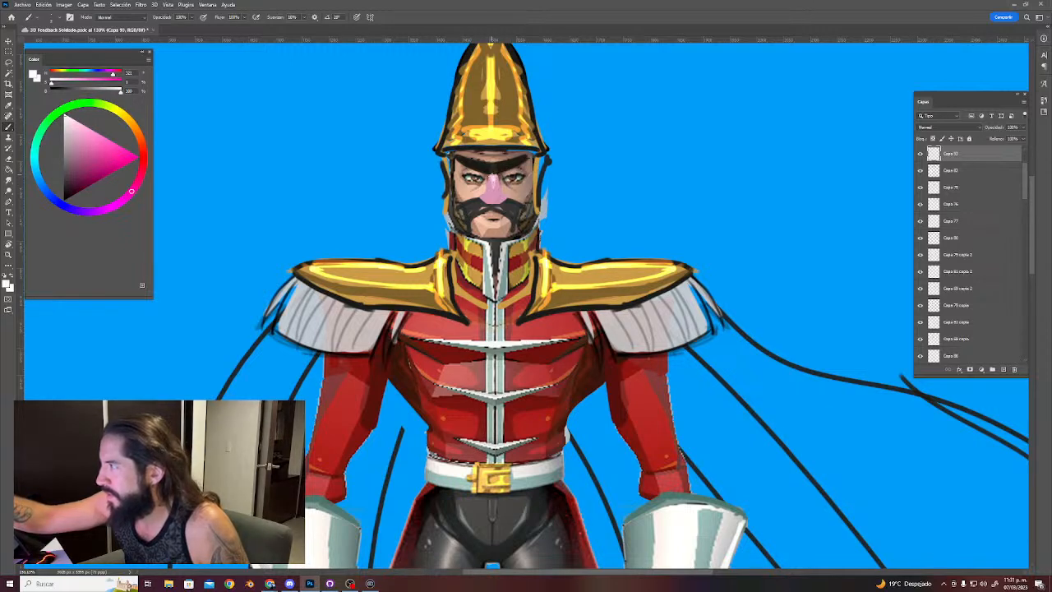
left_click_drag(495, 176, 494, 196)
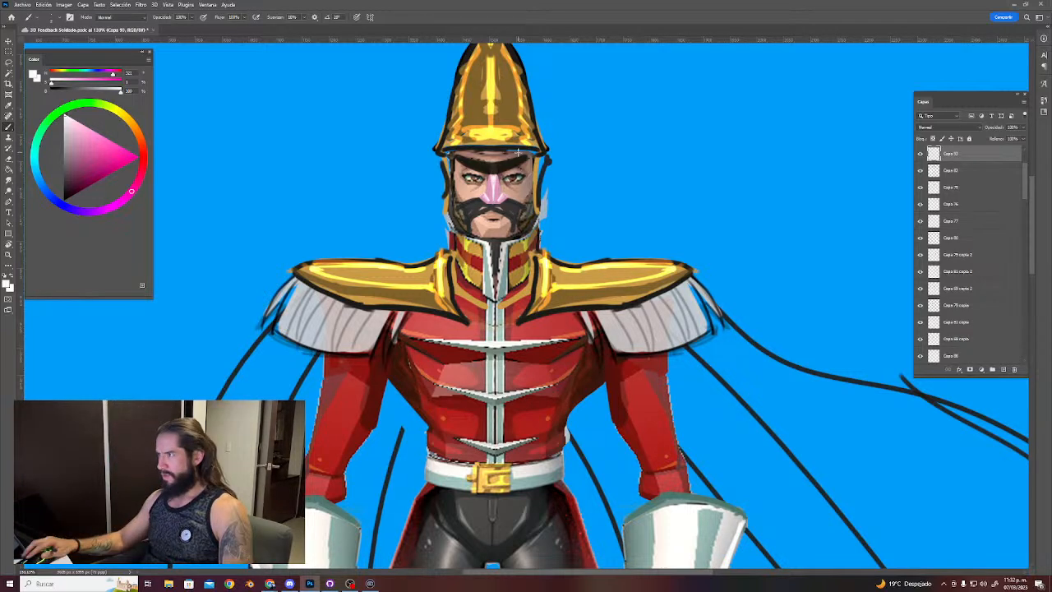
Trim the edges of the pink nose with the eraser and shift the nose slightly down over the moustache.
key("e")
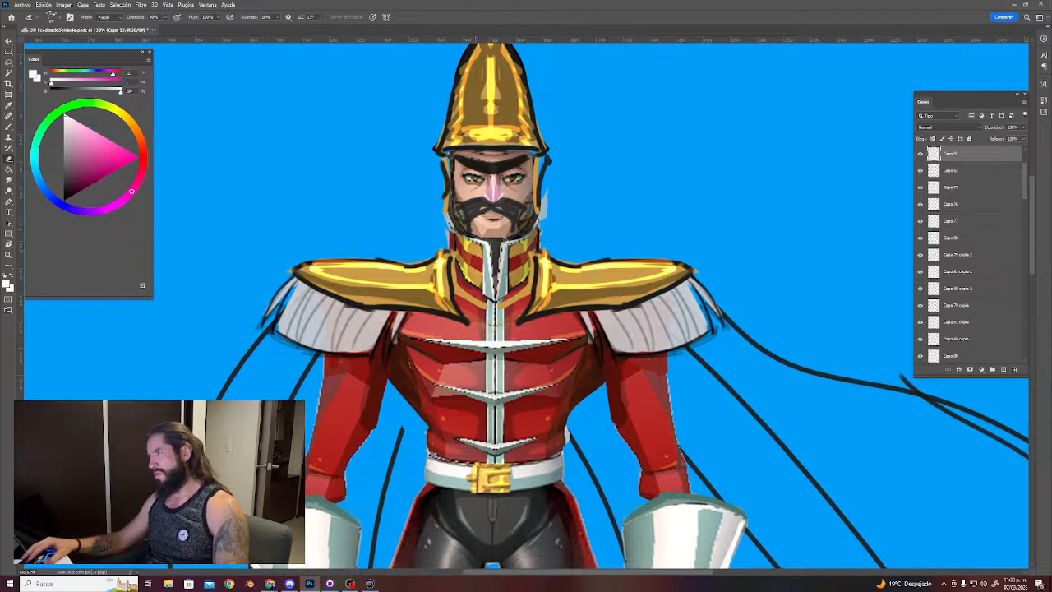
key("ctrl+t")
left_click_drag(494, 213, 494, 221)
key("Return")
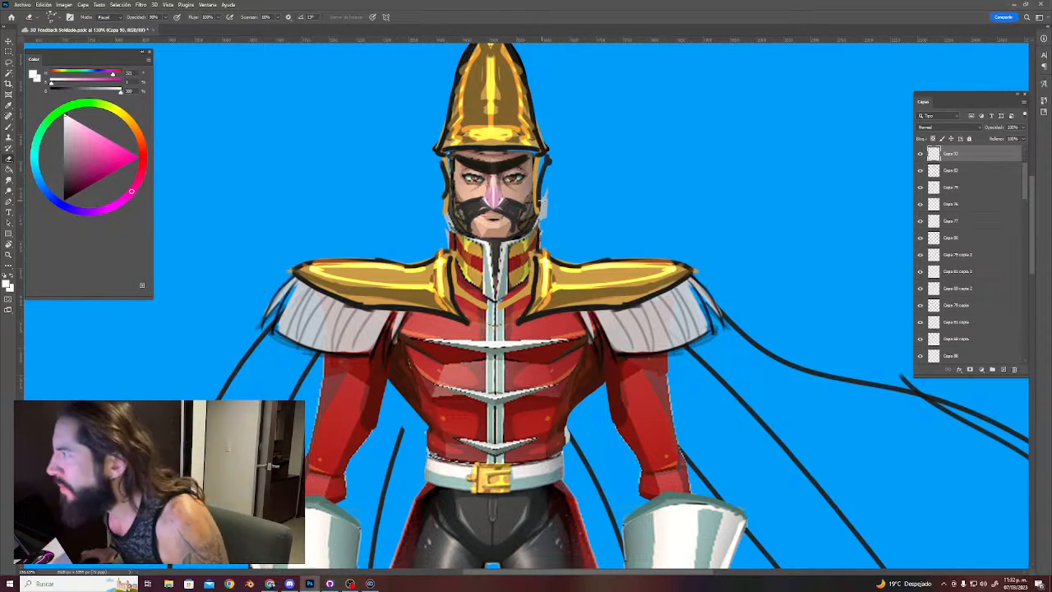
On the moustache layer, paint the moustache and beard as solid dark grey shapes with near-black shading, using colours sampled from the face.
key("b")
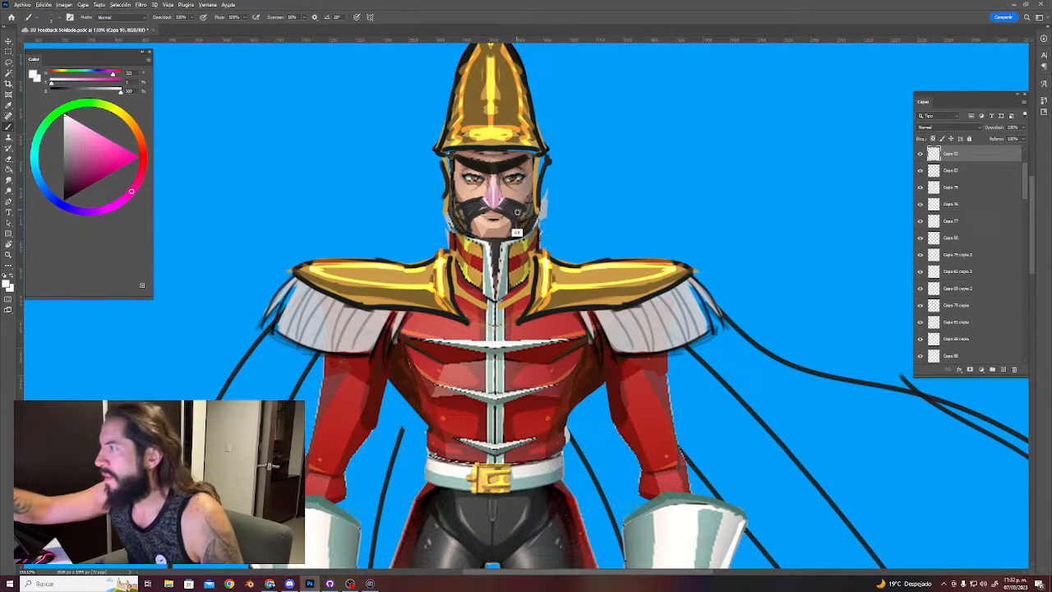
left_click(499, 208, "alt")
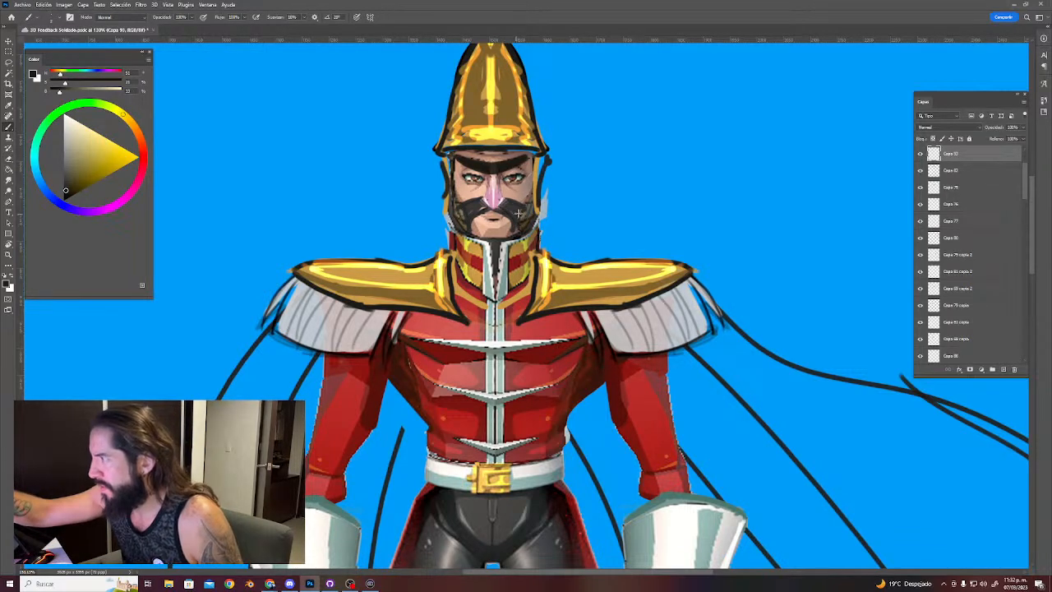
left_click(508, 213, "ctrl")
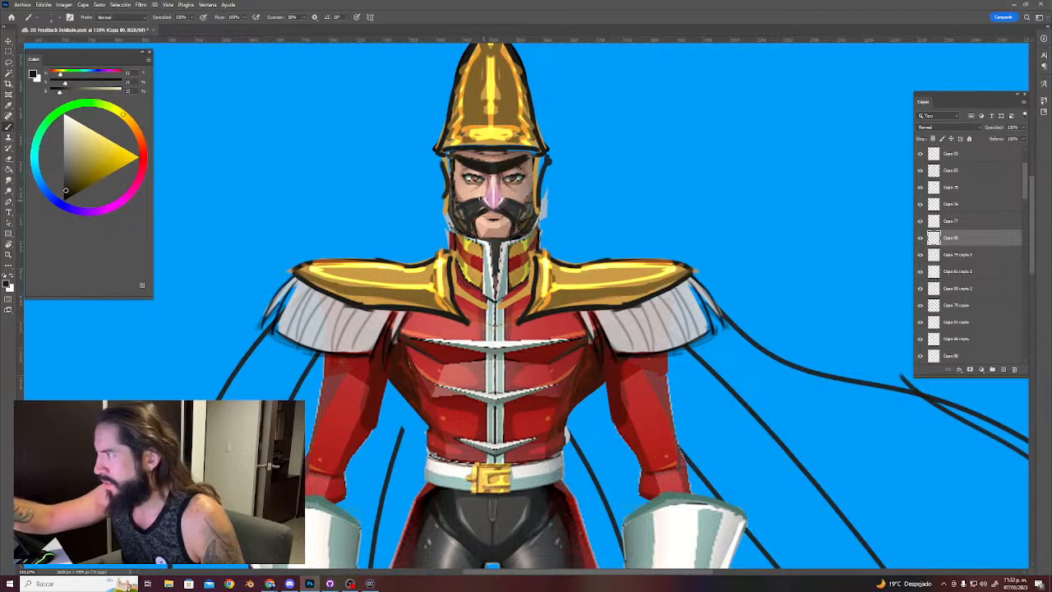
left_click(481, 211, "alt")
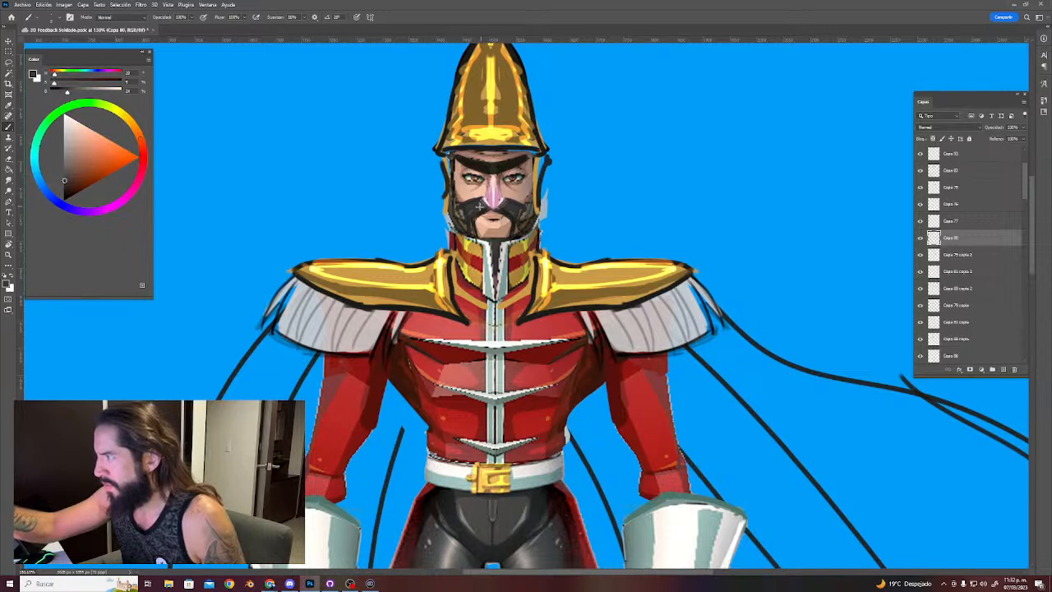
right_click(466, 232, "alt")
left_click_drag(467, 215, 467, 223)
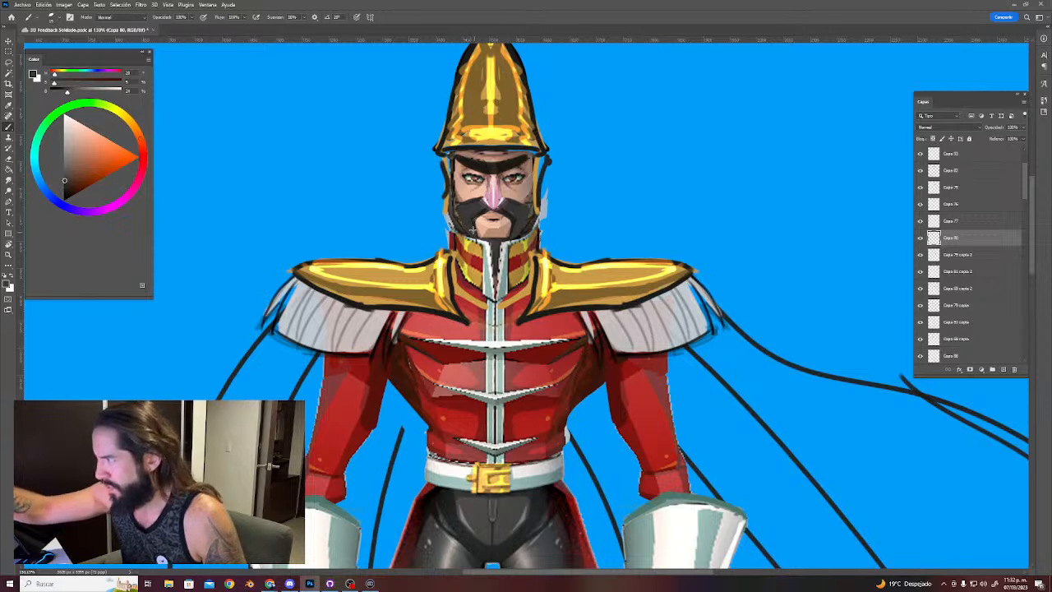
left_click(470, 166, "alt")
right_click(457, 241, "alt")
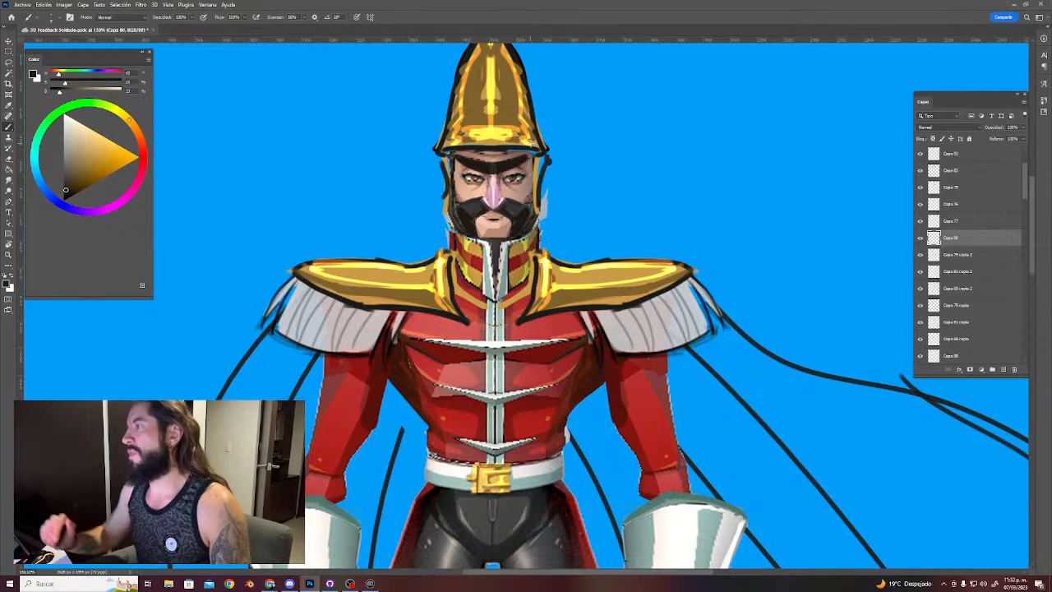
Repaint the mouth area and the moustache's lower edge with sampled skin and near-black tones, tilting the canvas for the strokes.
left_click(501, 179, "alt")
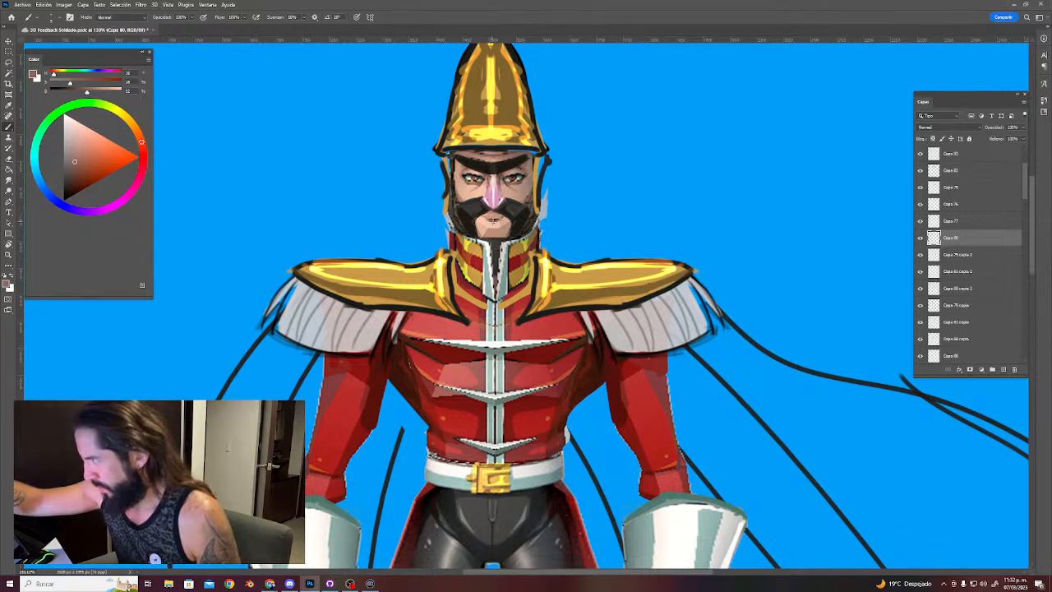
key("r")
left_click_drag(606, 206, 481, 157)
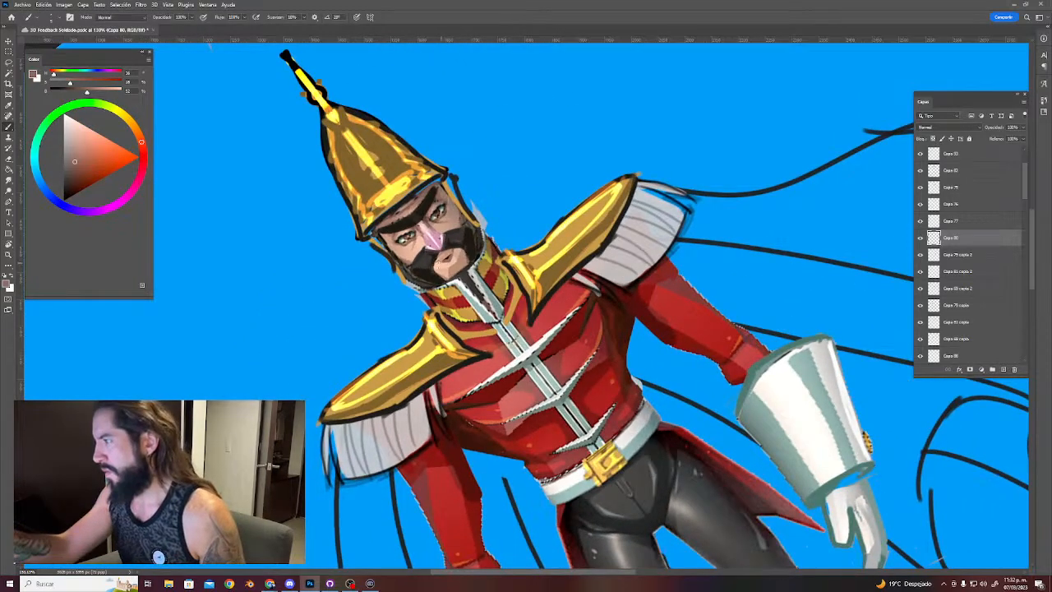
left_click(450, 257, "alt")
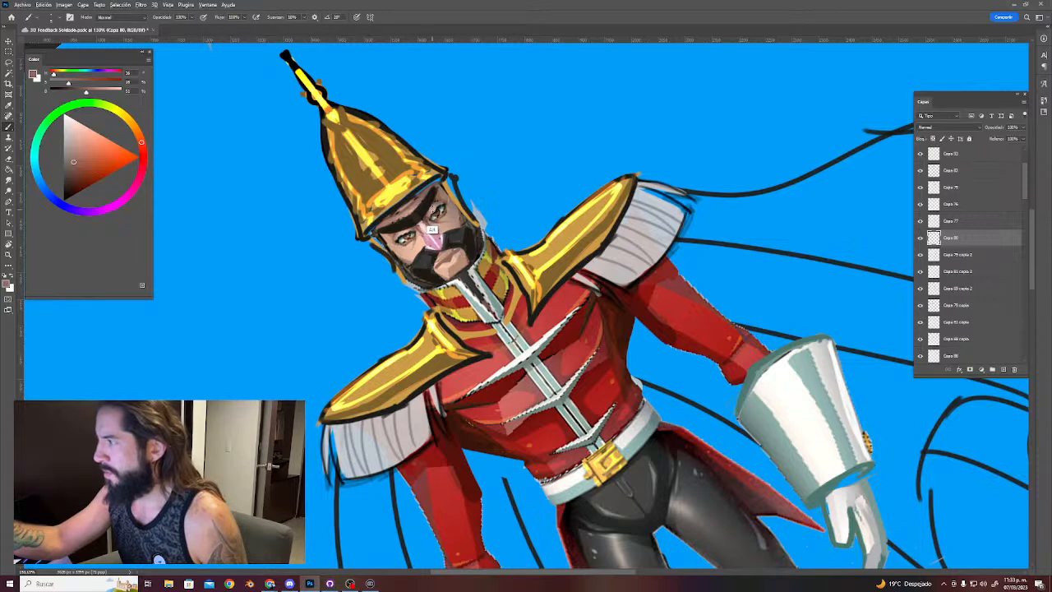
left_click(434, 256, "alt")
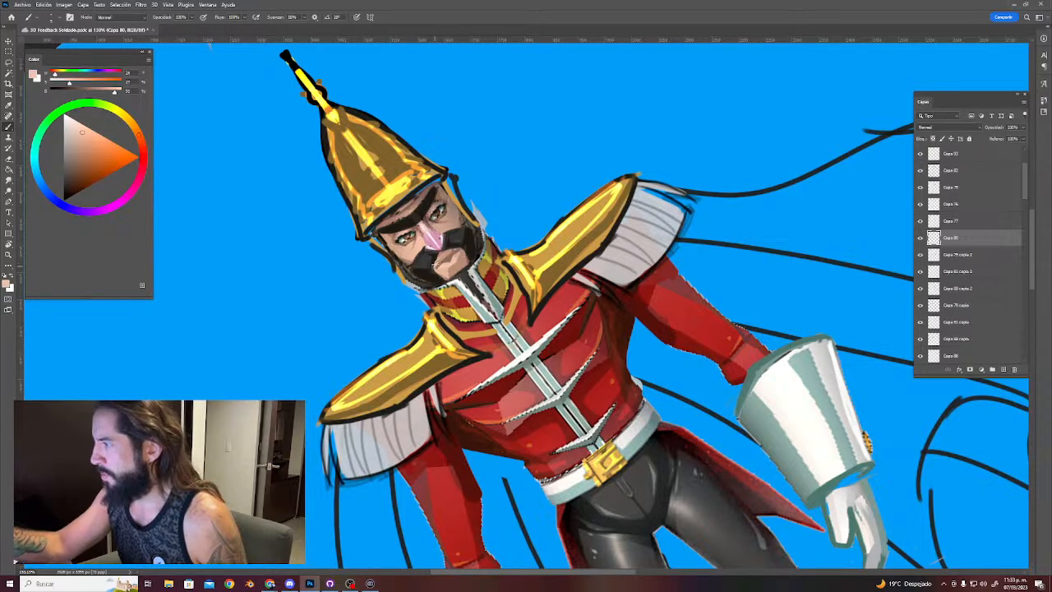
left_click_drag(446, 269, 434, 276)
left_click(435, 255, "alt")
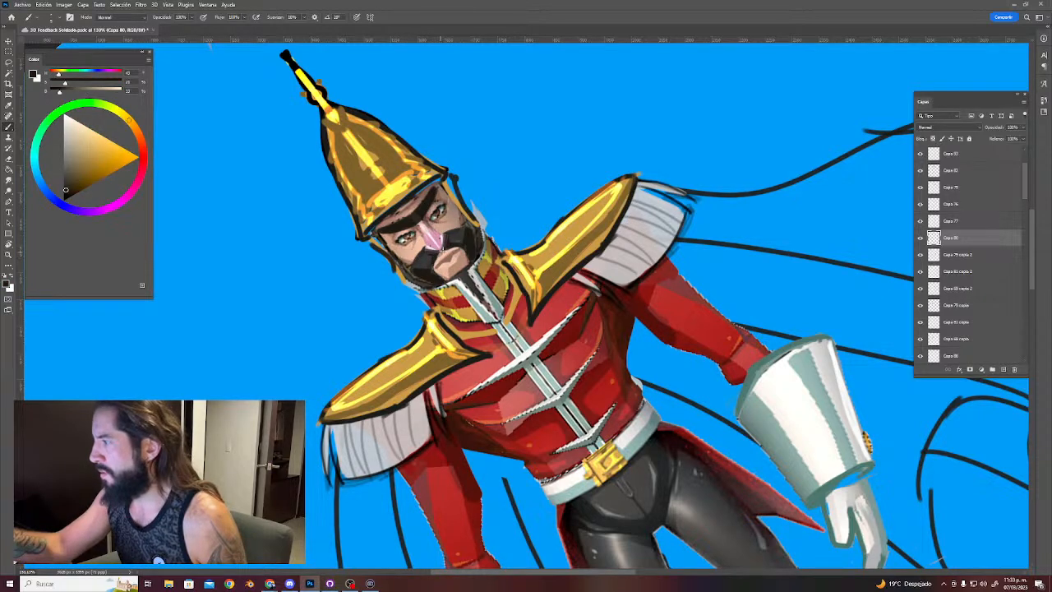
key("Escape")
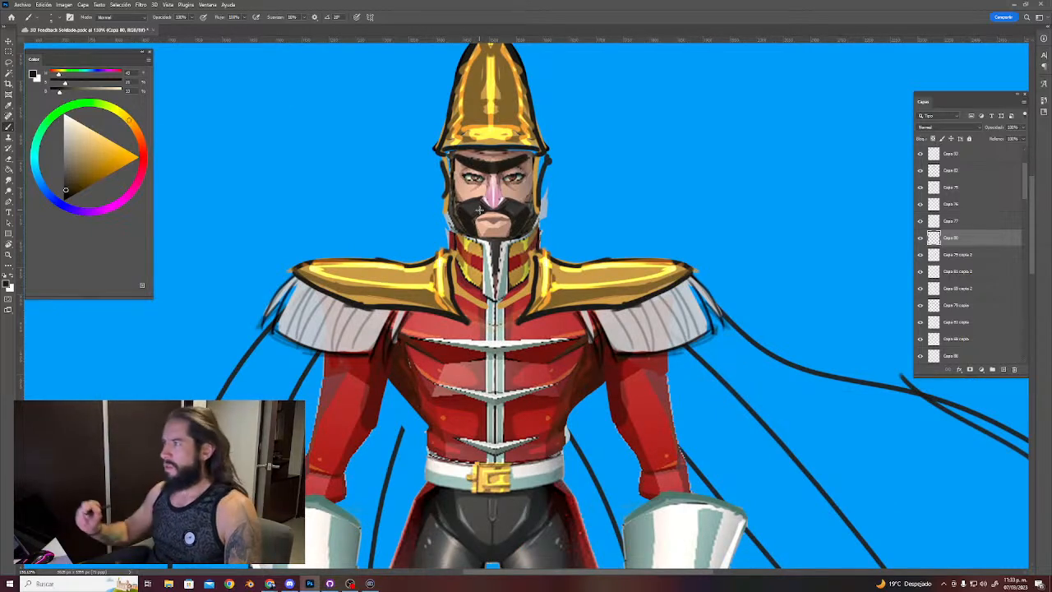
Paint the officer's lips and chin with sampled light skin and darker brown shadow tones.
left_click(491, 216, "alt")
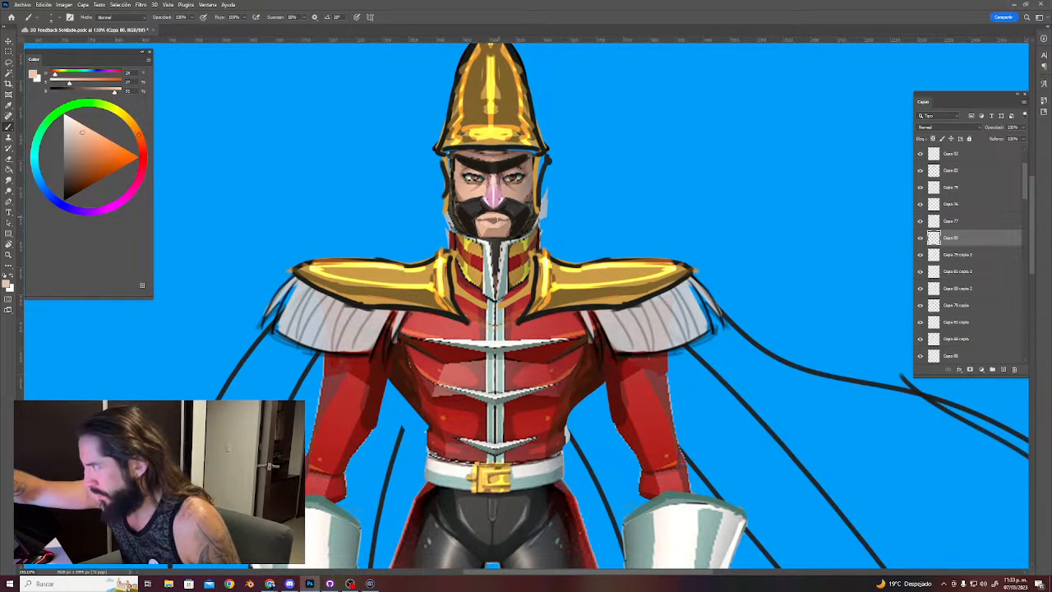
left_click(492, 223, "alt")
left_click_drag(503, 224, 489, 223)
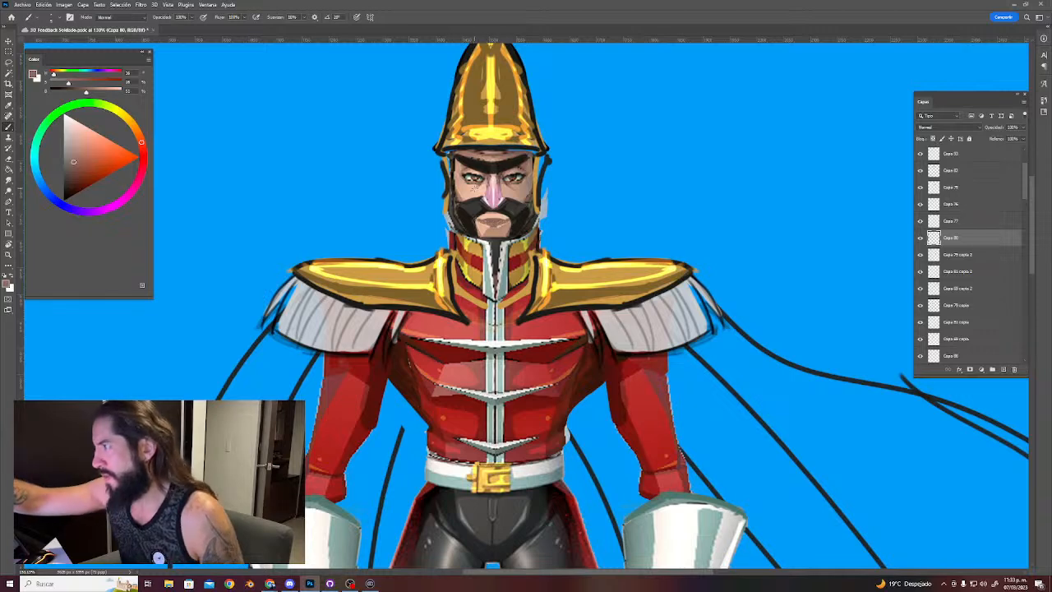
left_click(494, 223, "alt")
left_click(488, 224, "alt")
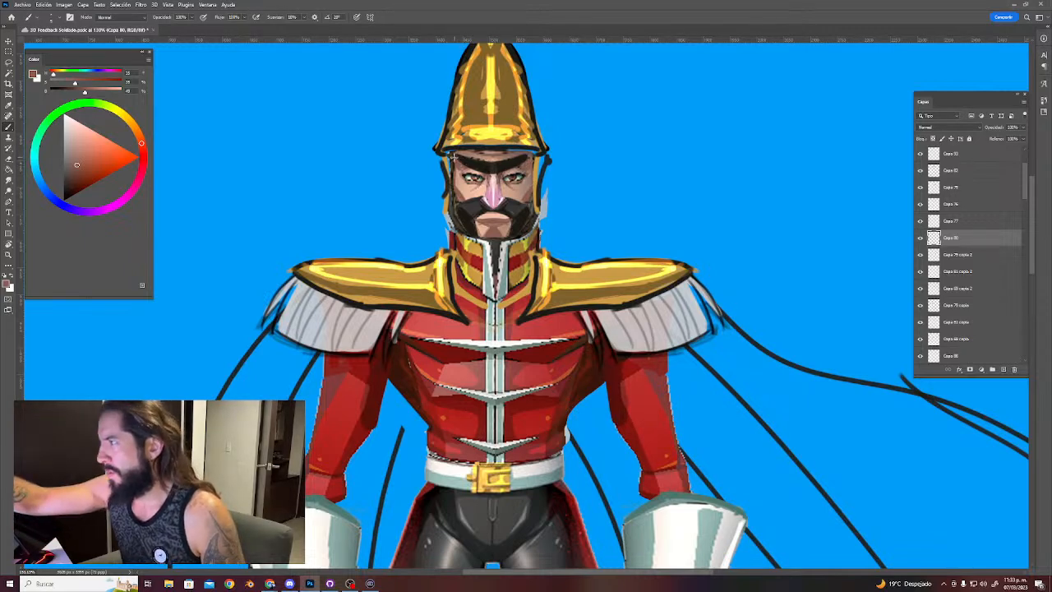
Darken the forehead, brows and sides of the face with sampled brown and near-black tones, adding a shadow under the helmet brim.
left_click(486, 169, "alt")
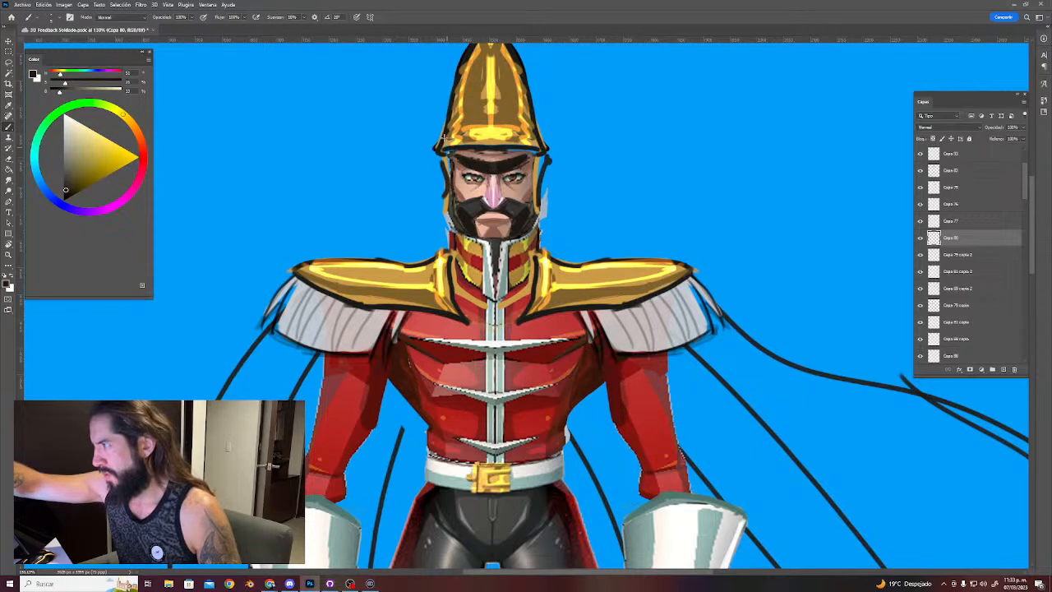
left_click(473, 208, "alt")
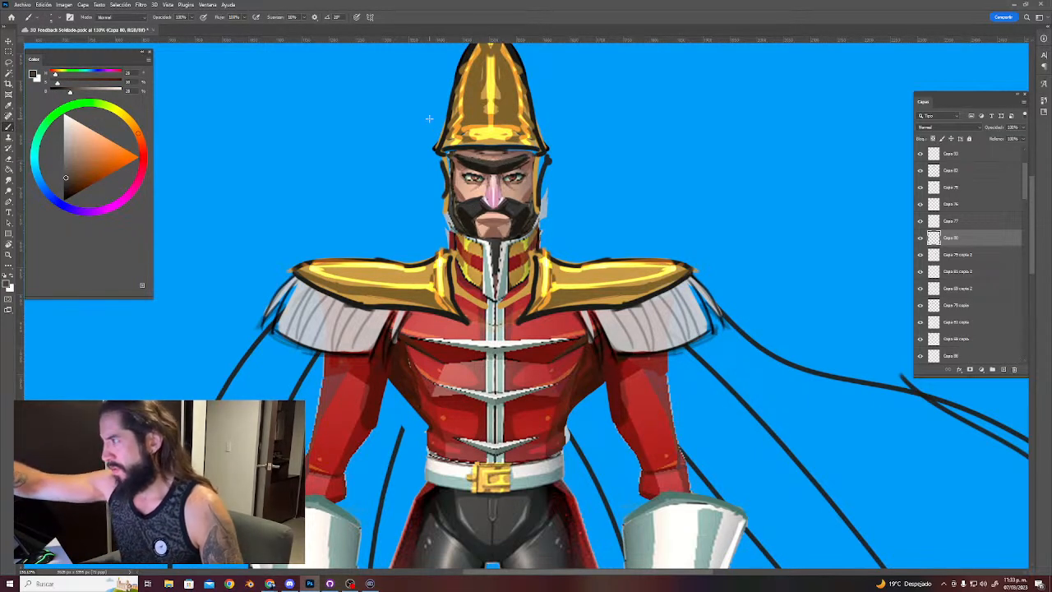
left_click(510, 219, "alt")
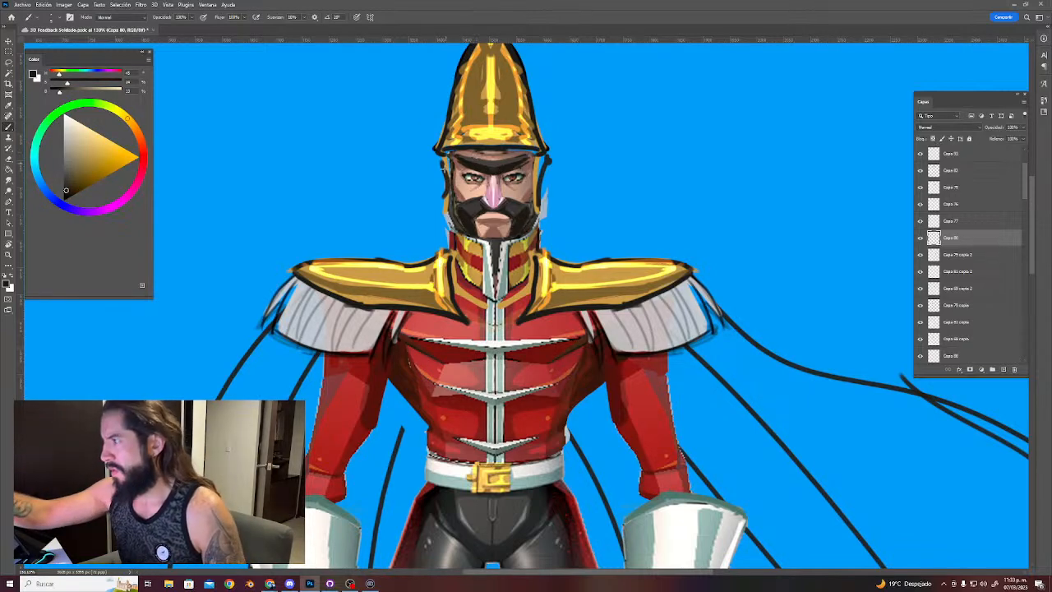
left_click(458, 217, "alt")
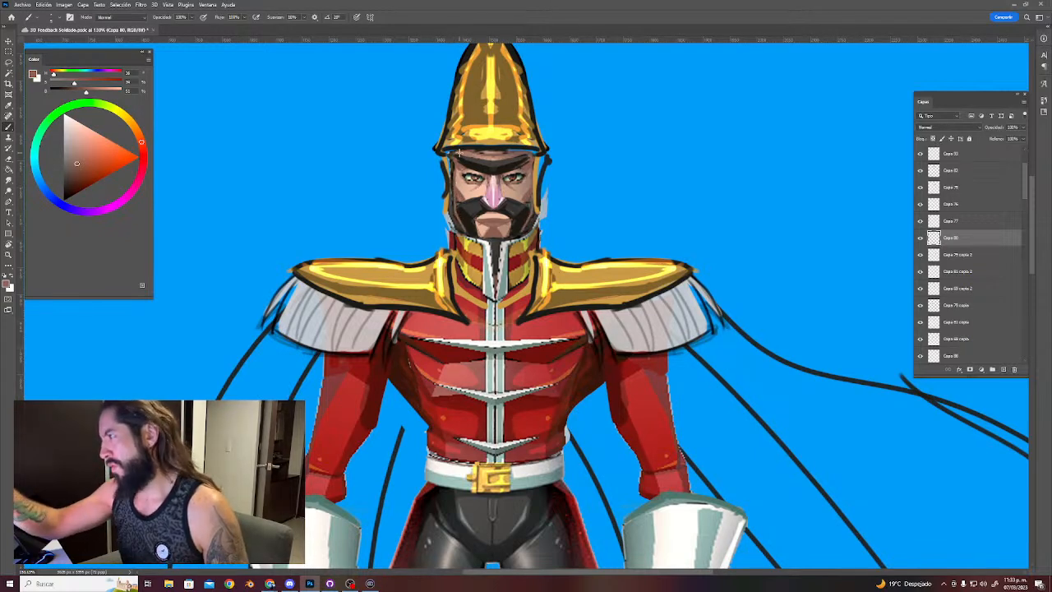
left_click(464, 218, "alt")
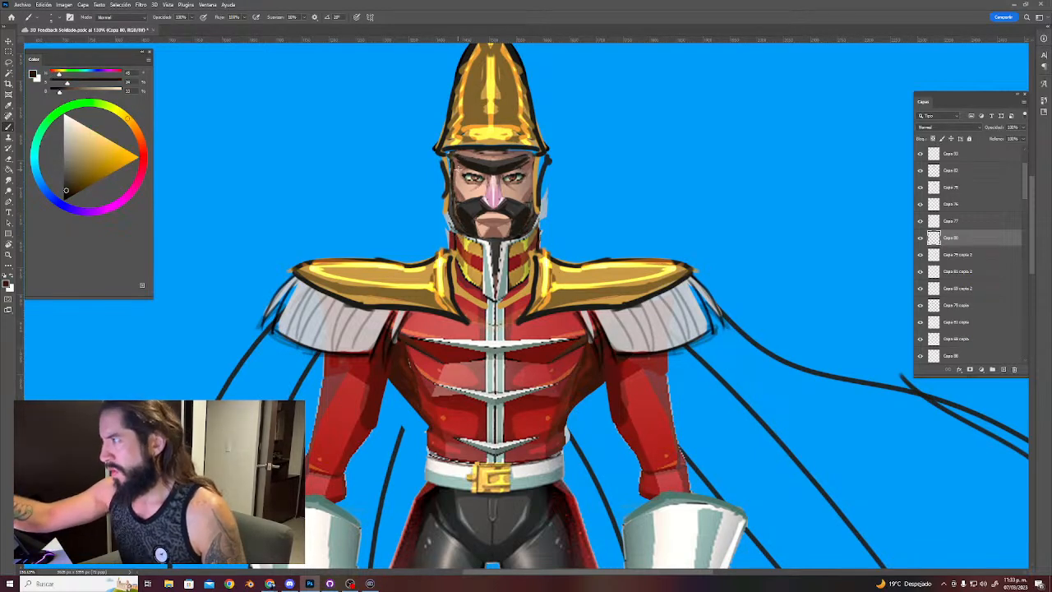
left_click(448, 98, "alt")
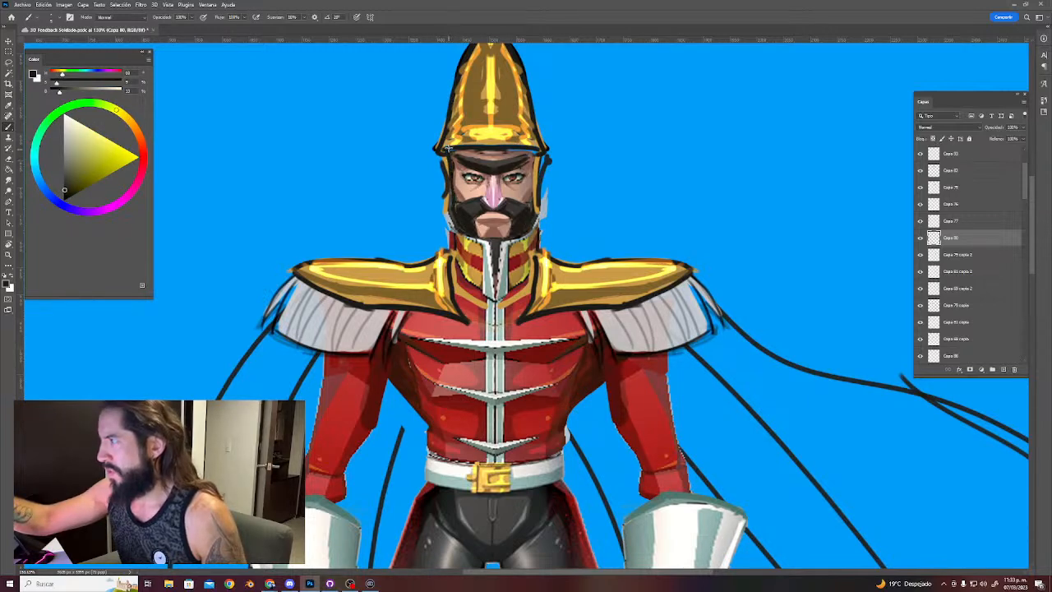
left_click_drag(473, 154, 530, 152)
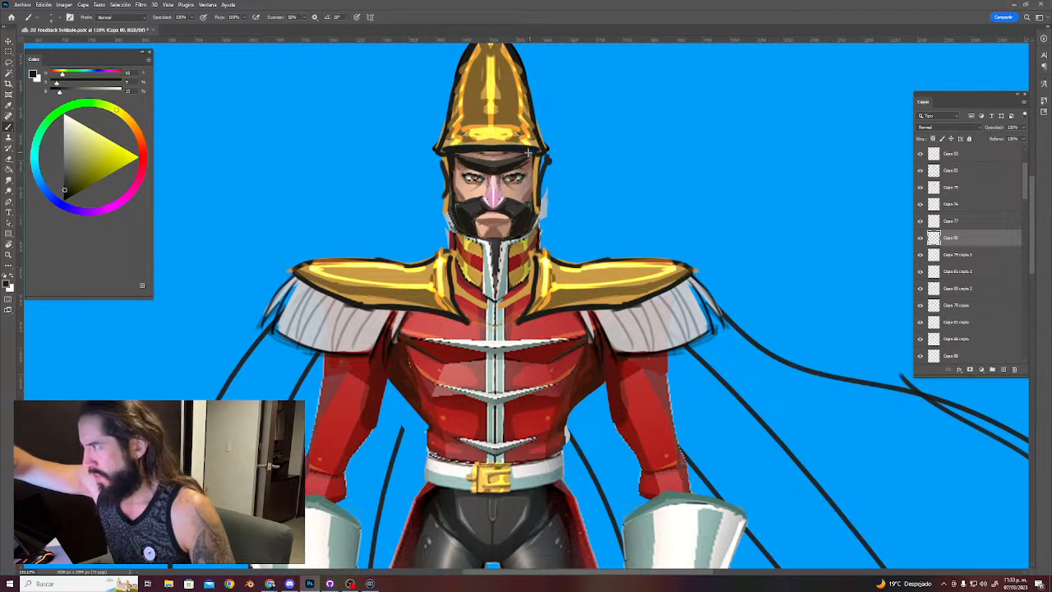
Switch to the helmet's layer and paint a bright yellow visor along its lower brim.
left_click(450, 156, "alt")
left_click_drag(462, 146, 527, 150)
left_click(473, 149, "ctrl")
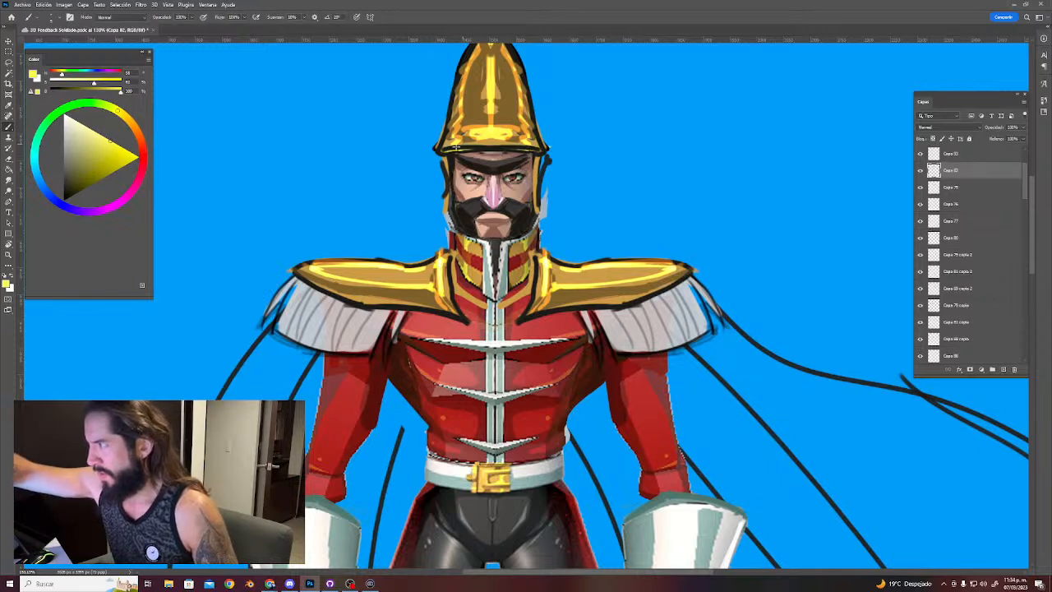
mouse_move(444, 150)
left_mouse_down()
mouse_move(519, 149)
mouse_move(482, 146)
left_mouse_up()
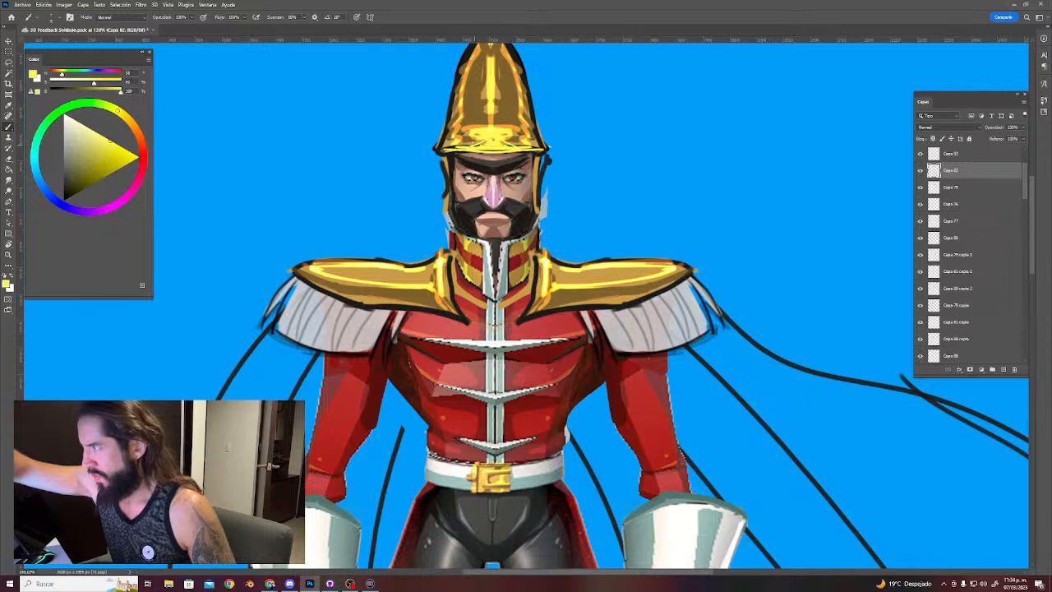
left_click_drag(450, 149, 482, 144)
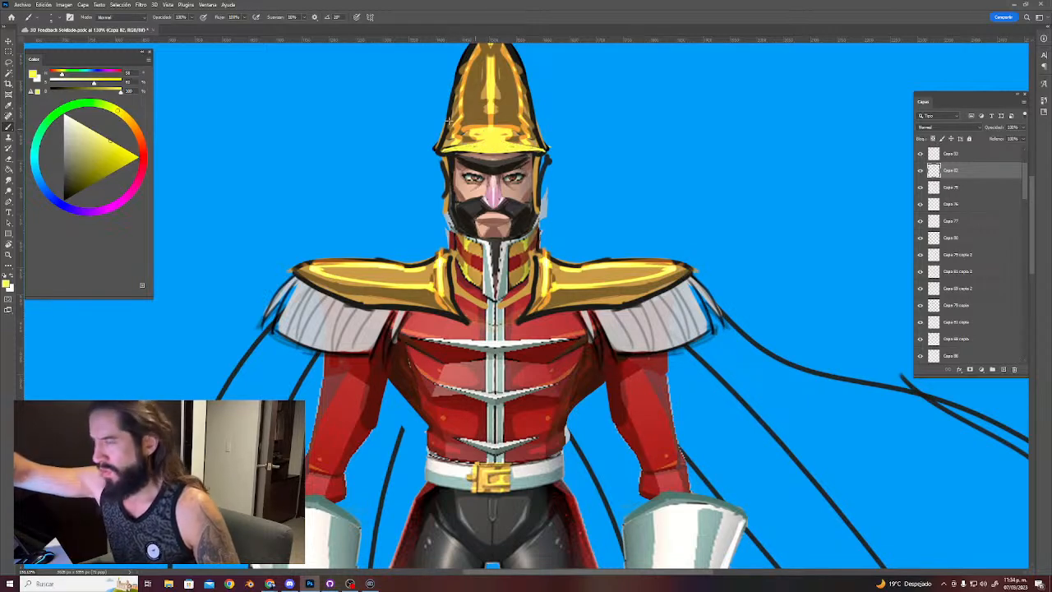
Paint white highlights on the centre of the yellow visor, undoing the unwanted stroke.
key("x")
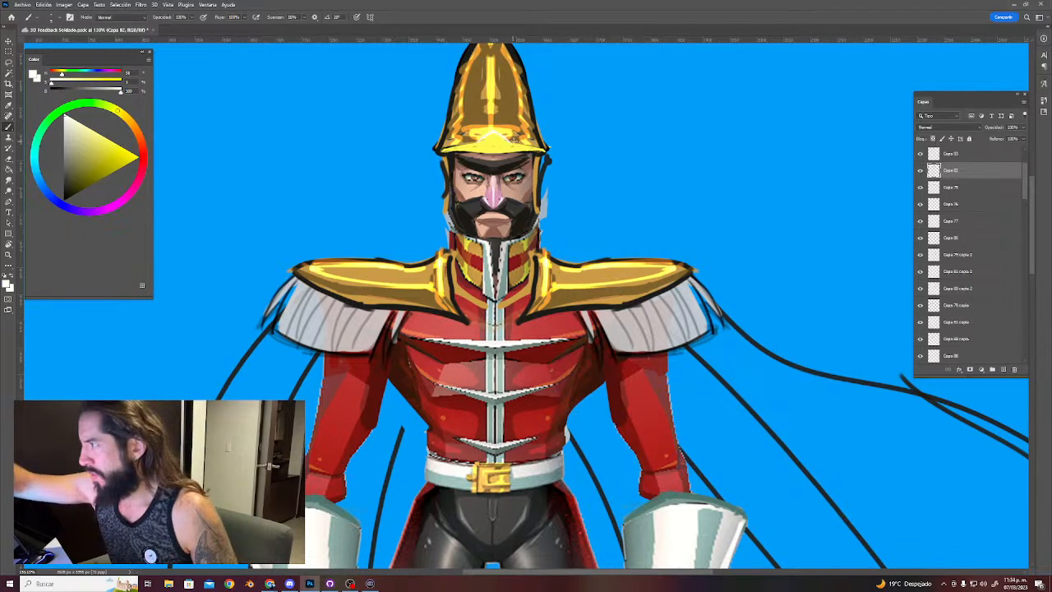
mouse_move(481, 141)
left_mouse_down()
mouse_move(437, 150)
mouse_move(483, 133)
left_mouse_up()
key("ctrl+z")
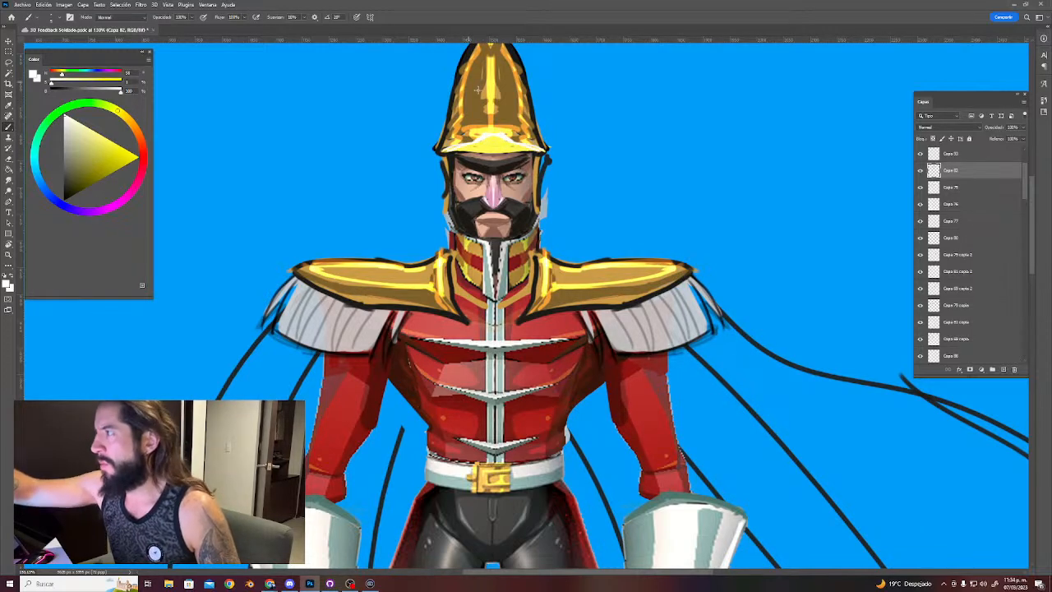
Turn on vertical paint symmetry and nudge its axis left until it runs through the centre of the helmet and spike.
mouse_move(492, 123)
left_mouse_down()
mouse_move(497, 69)
mouse_move(510, 198)
mouse_move(534, 226)
mouse_move(518, 224)
left_mouse_up()
key("z")
key("b")
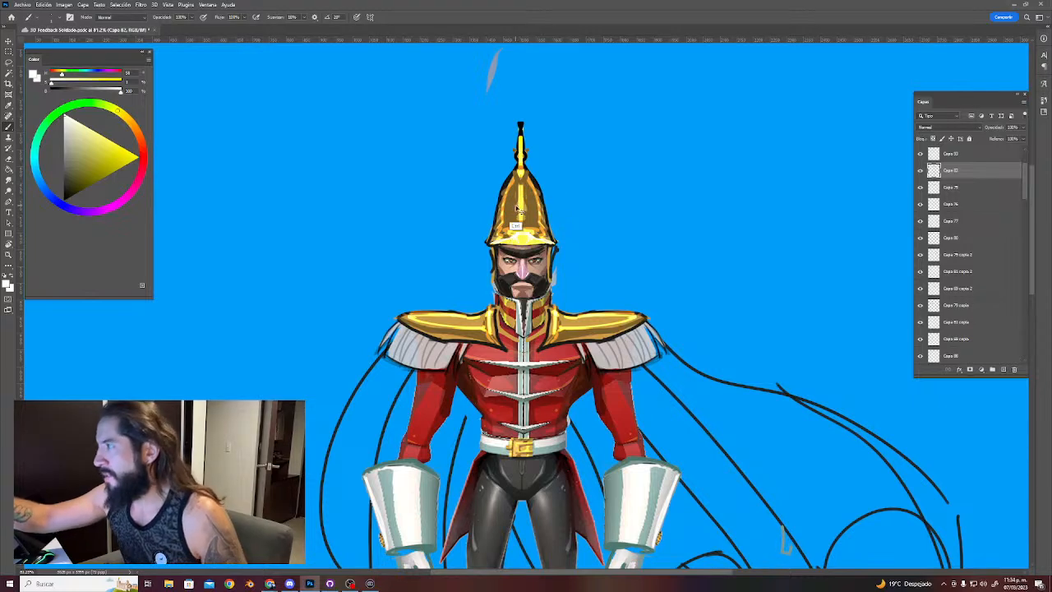
left_click(370, 18)
left_click(398, 47)
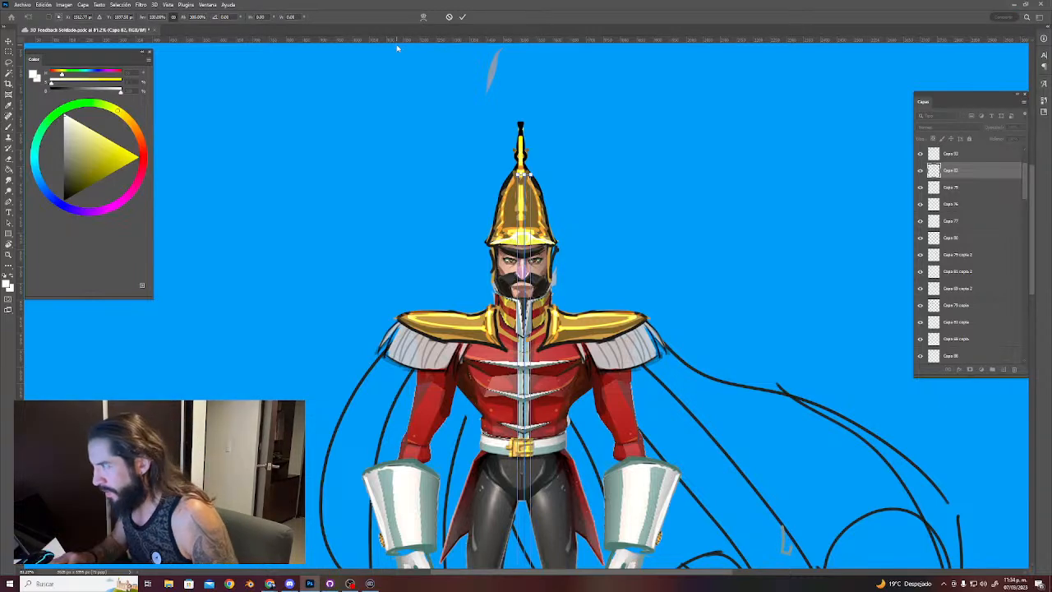
key("Left")
key("Left")
key("Left")
key("Left")
key("Left")
key("Left")
key("Left")
key("Left")
key("Left")
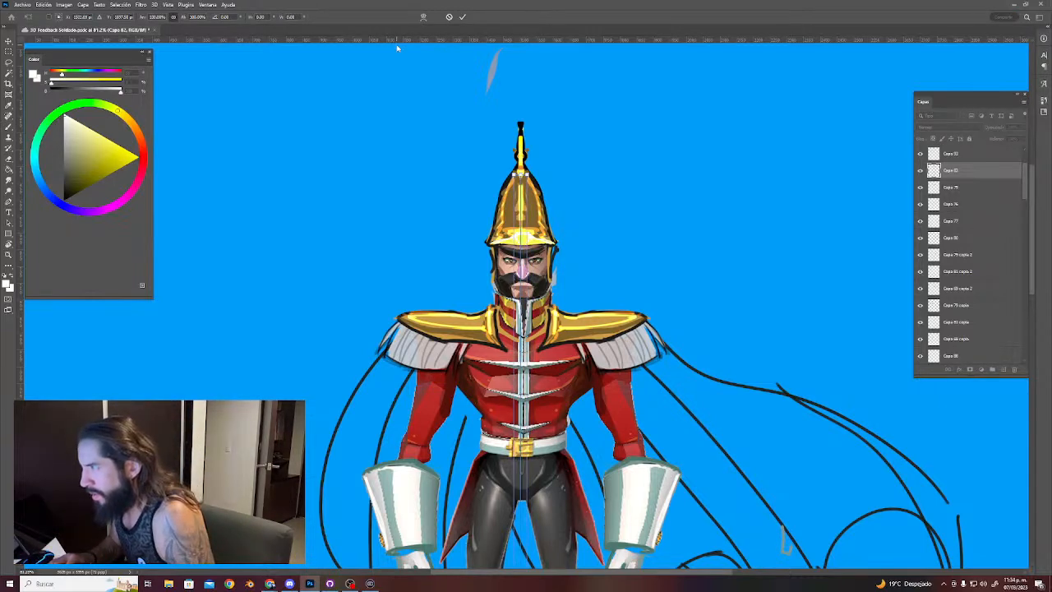
key("Return")
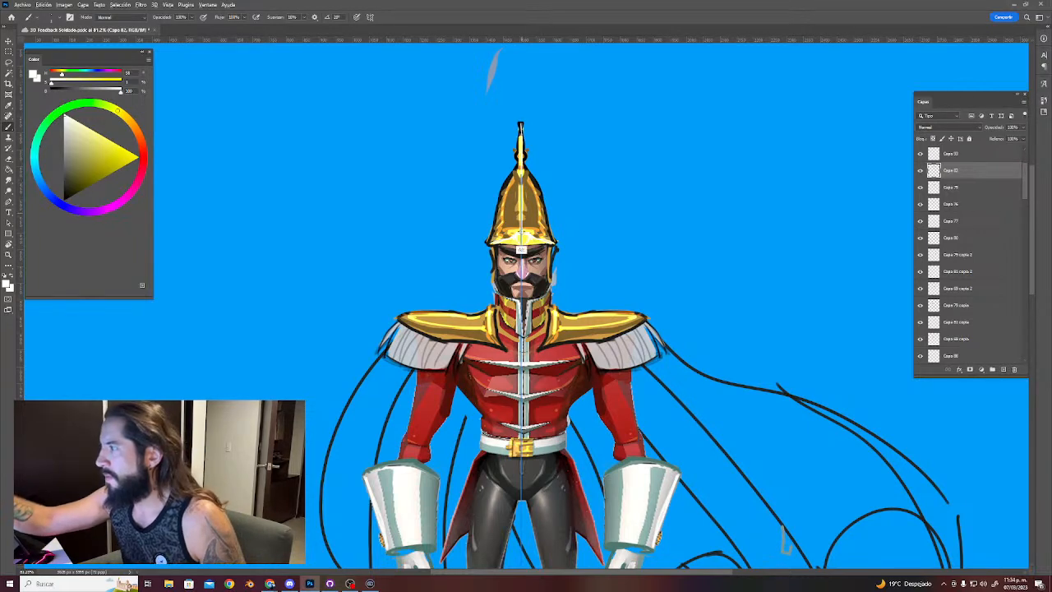
Paint the helmet's spike and side edges symmetrically in the sampled bright yellow.
left_click(518, 152, "alt")
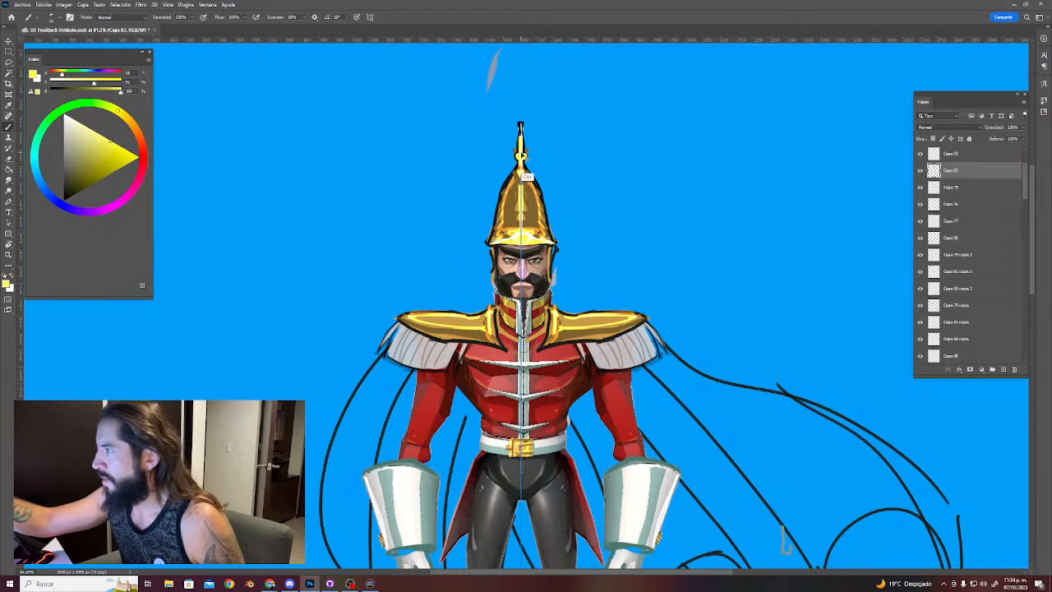
left_click_drag(519, 157, 520, 124)
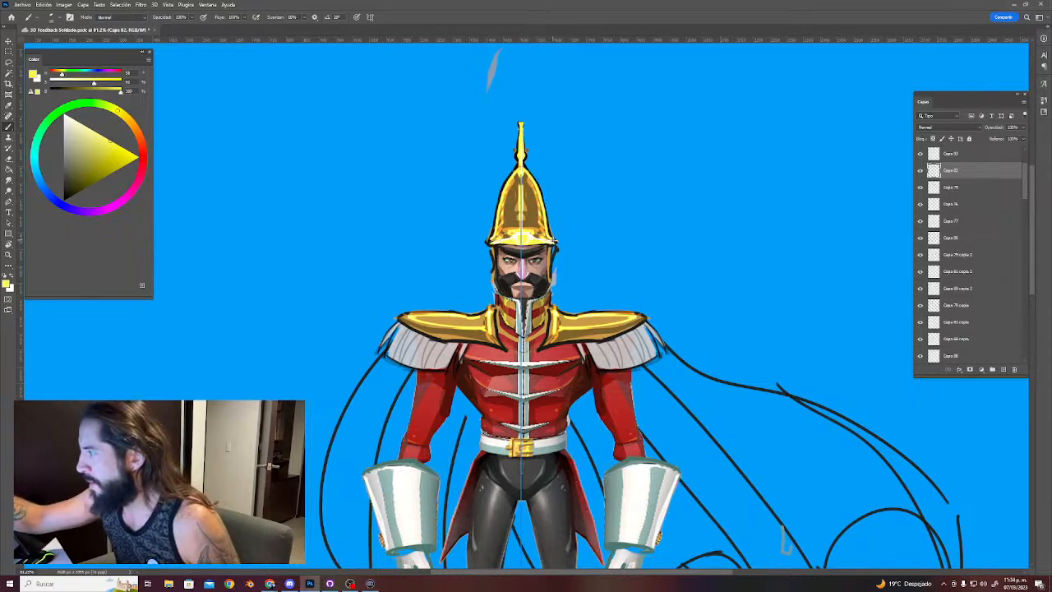
Paint symmetric orange-gold shading along the sides of the helmet's crown and spike with the sampled tone.
left_click(541, 248, "alt")
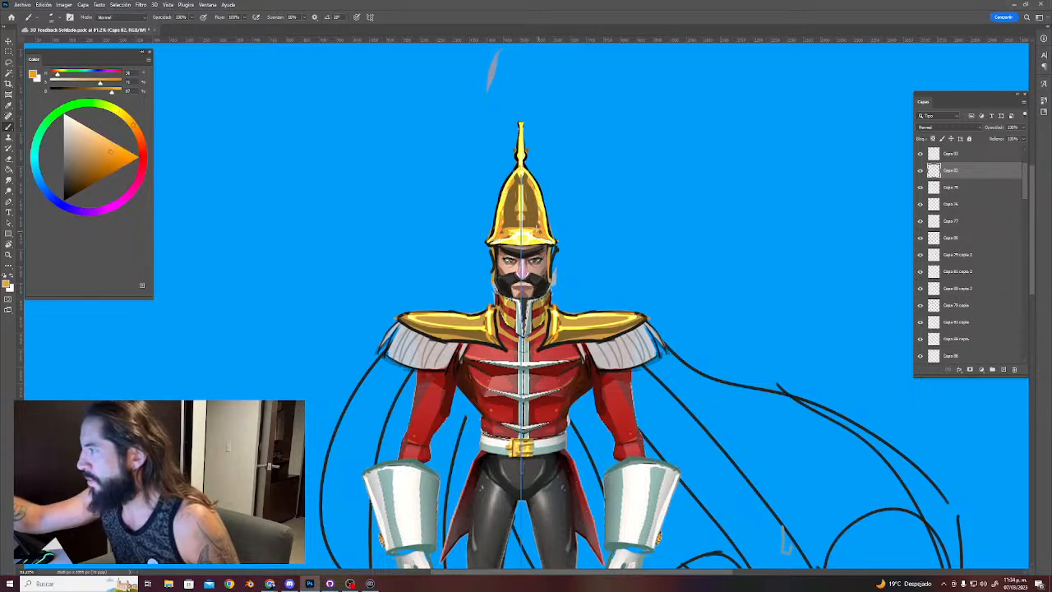
left_click_drag(531, 185, 542, 233)
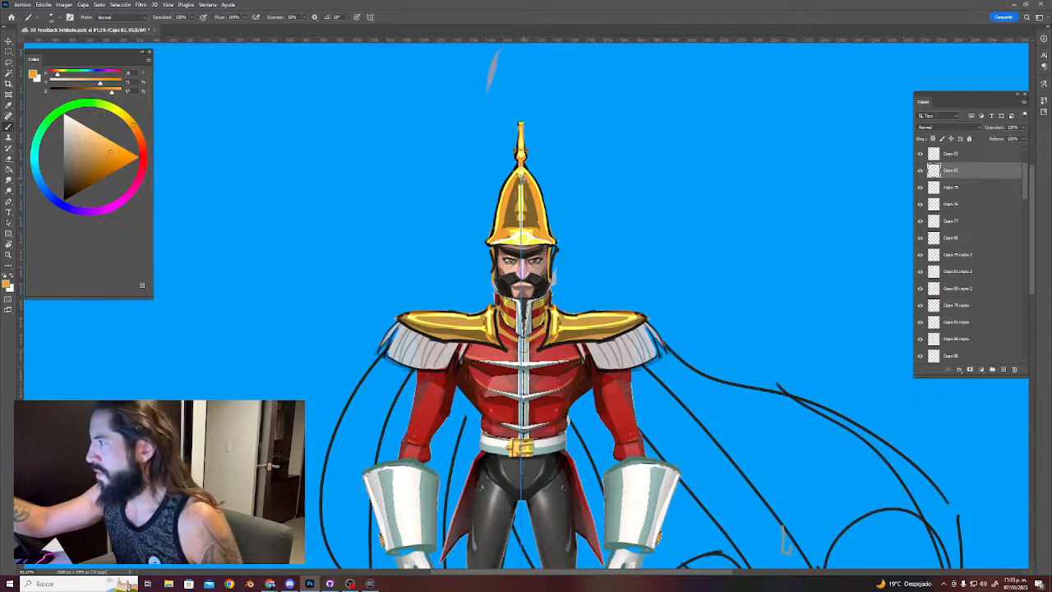
left_click_drag(569, 263, 509, 235)
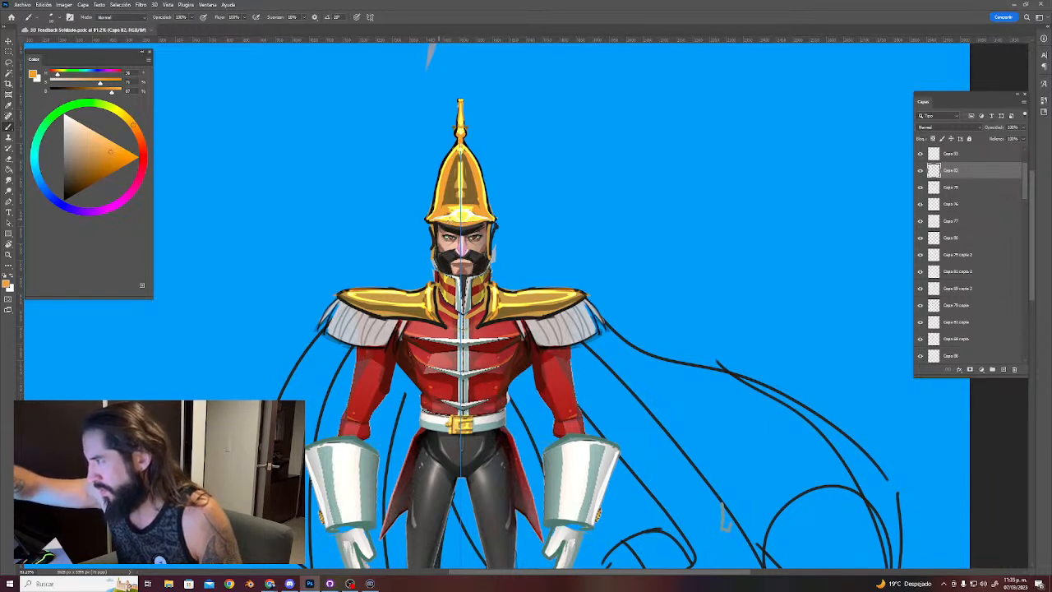
Delete the layer holding the leftover black sketch strokes beside the face under the helmet's brim.
left_click(459, 220, "alt")
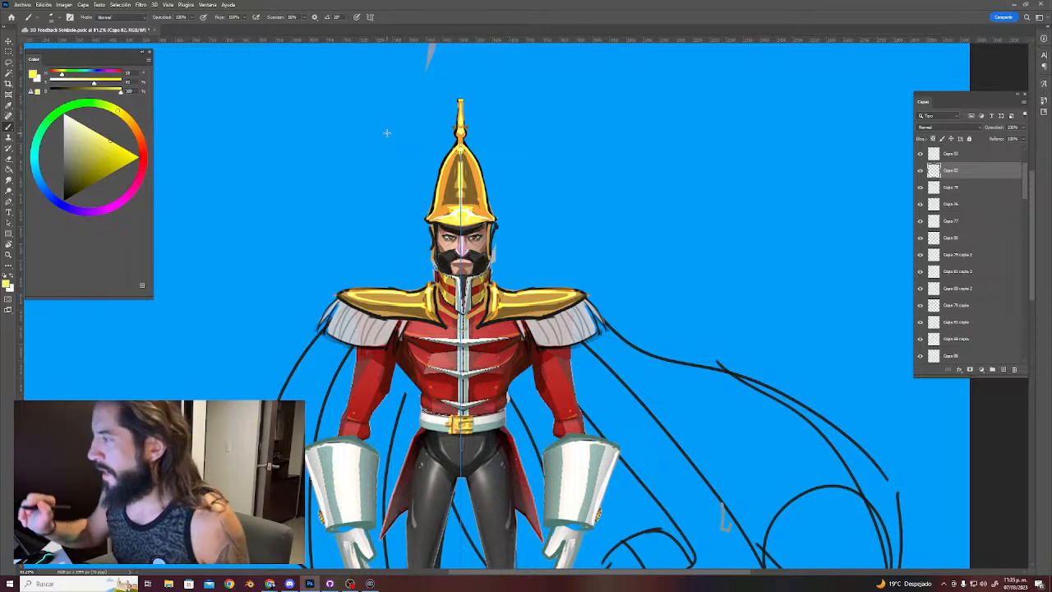
key("e")
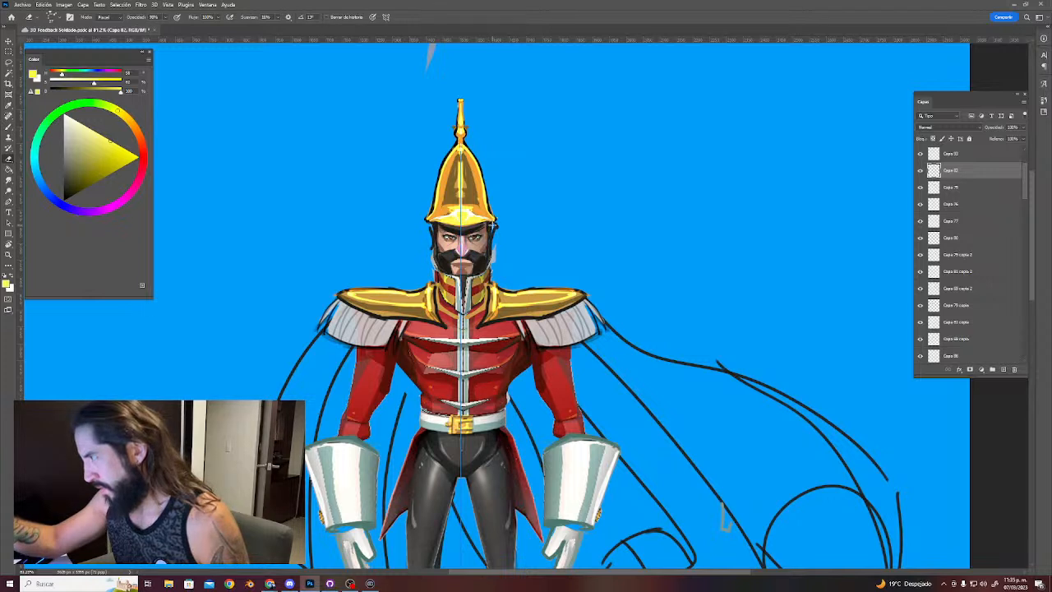
left_click(497, 233, "ctrl")
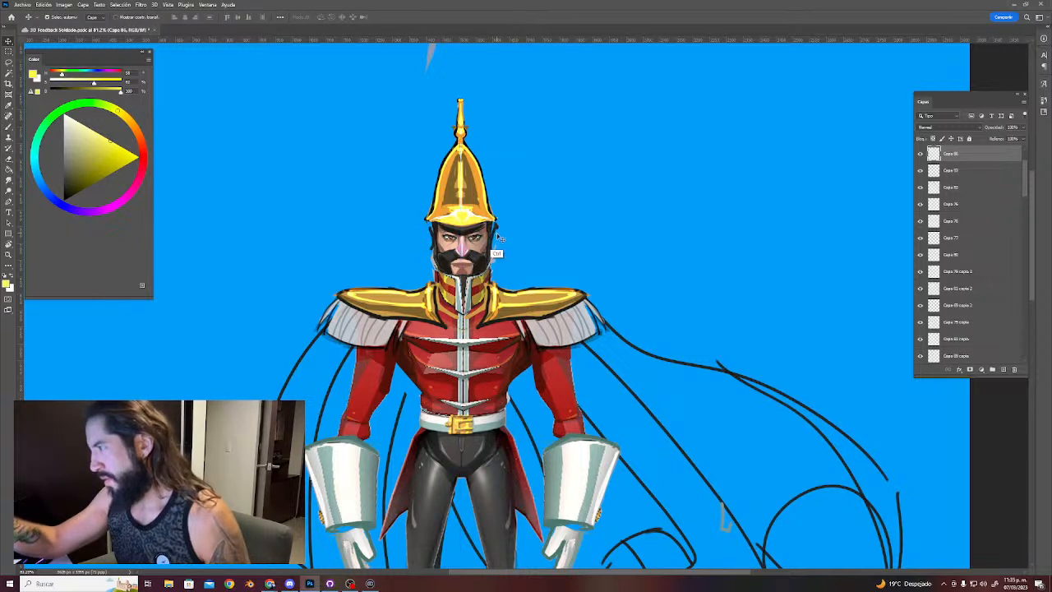
key("Delete")
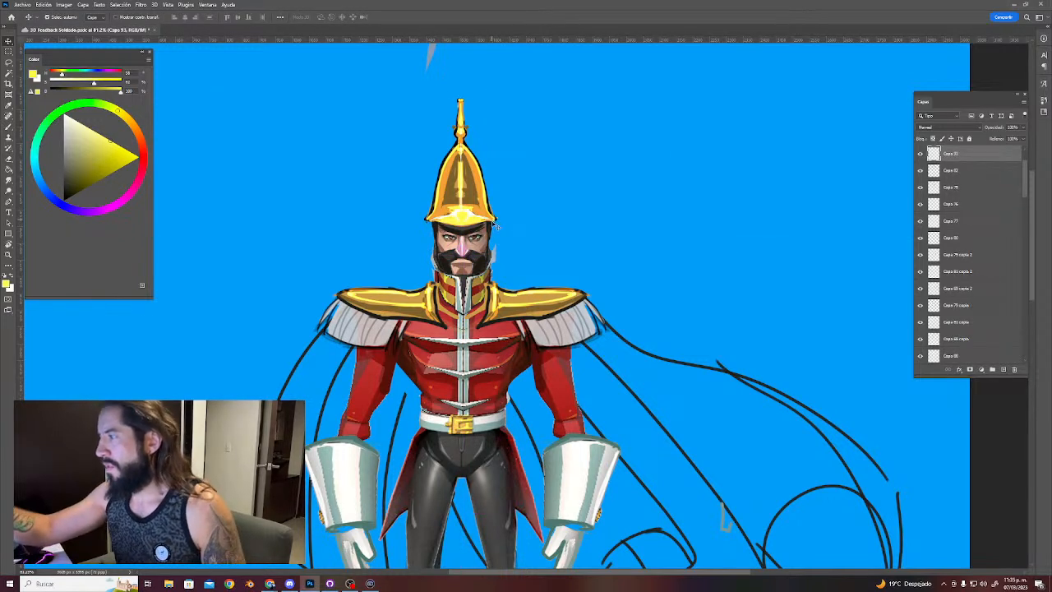
Return to the helmet's layer and paint chin straps down both sides of the face in the sampled orange-gold.
left_click(486, 214, "ctrl")
key("b")
left_click(485, 218, "alt")
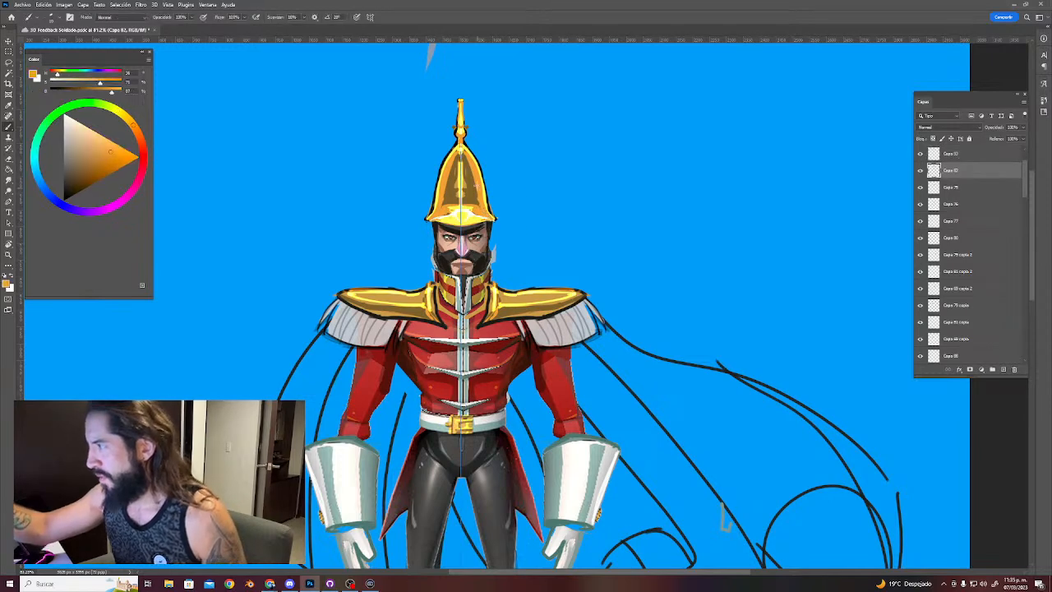
key("ctrl+z")
left_click_drag(489, 225, 492, 260)
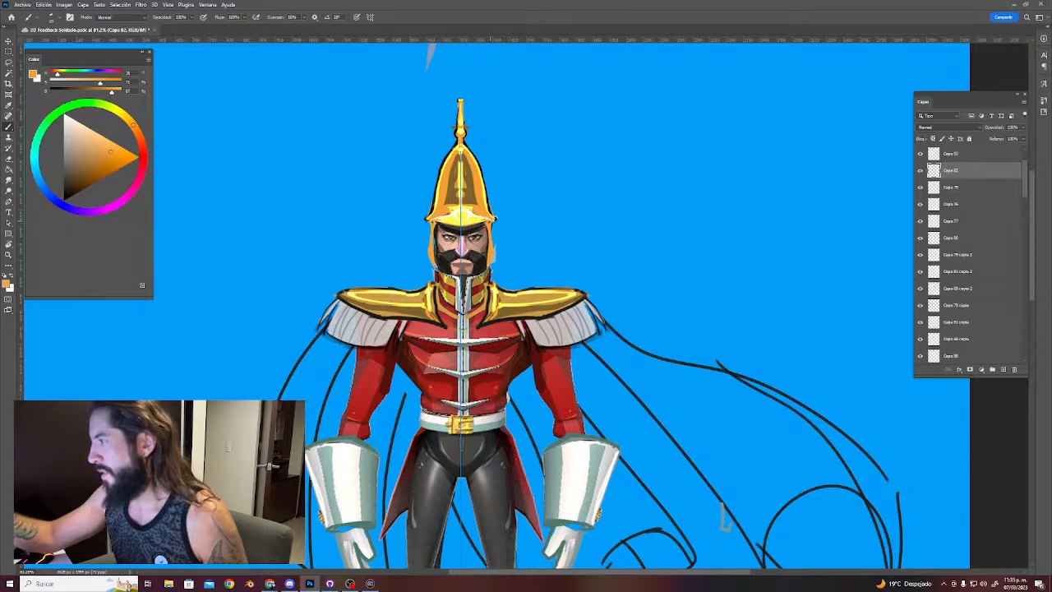
Shade the base of the helmet's crown in dark gold-brown and redraw the crown, spike and brim outlines in near-black.
left_click(452, 197, "alt")
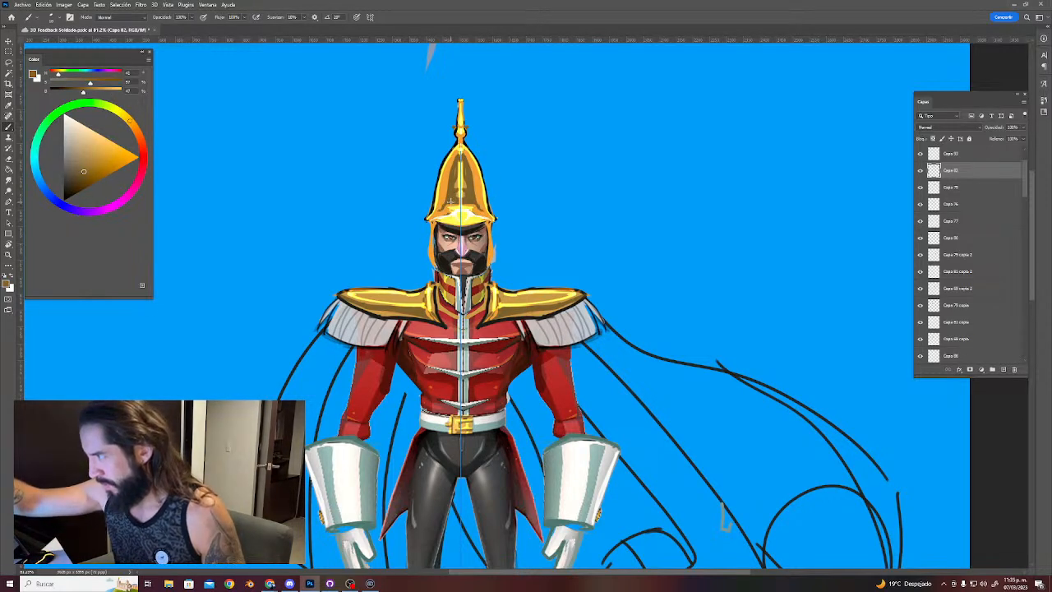
left_click_drag(443, 203, 446, 197)
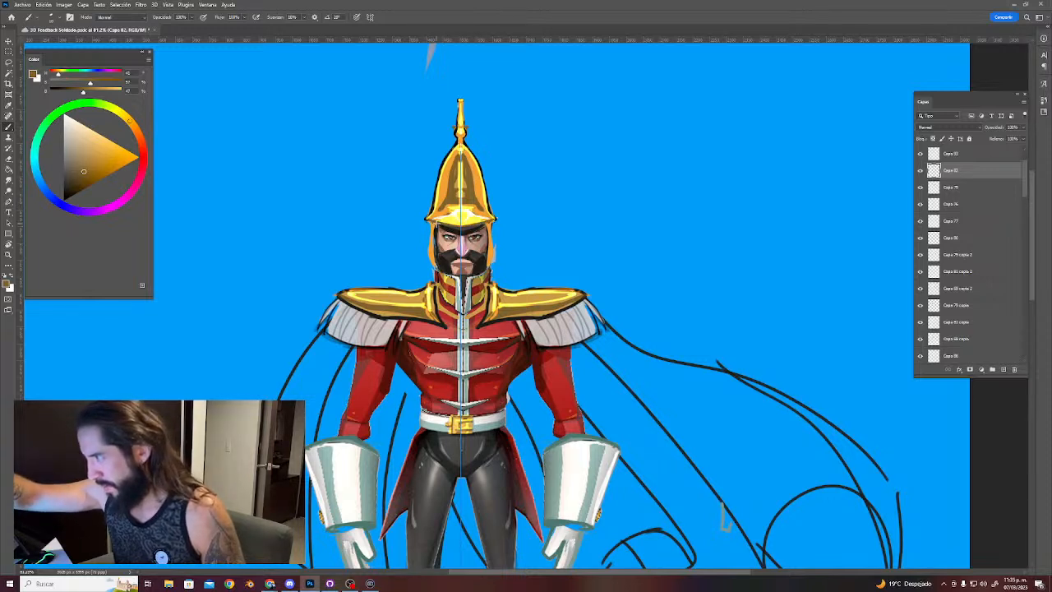
left_click(445, 281, "alt")
left_click_drag(434, 200, 448, 153)
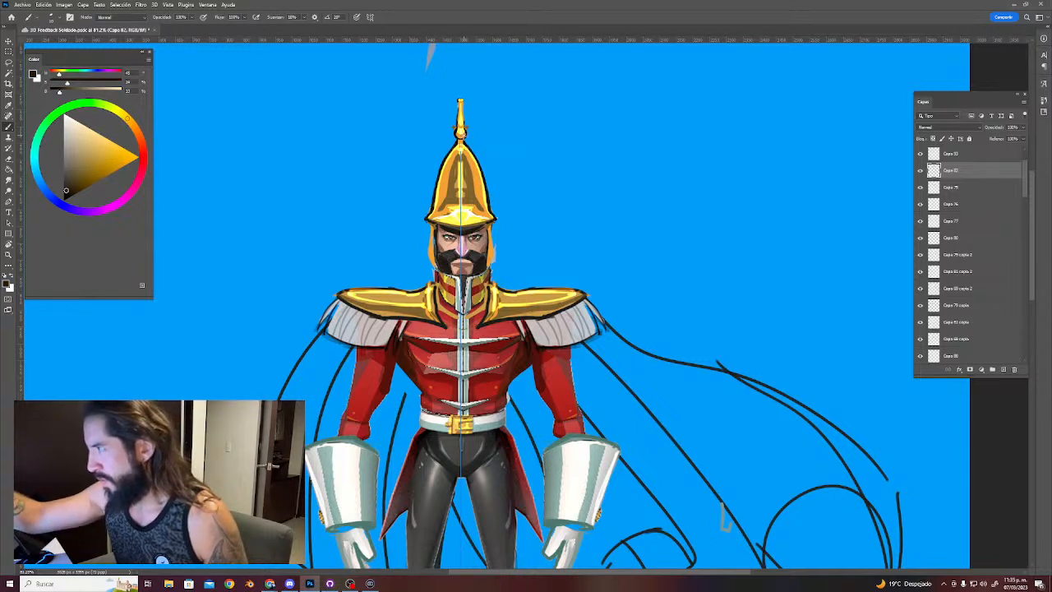
left_click_drag(457, 114, 460, 101)
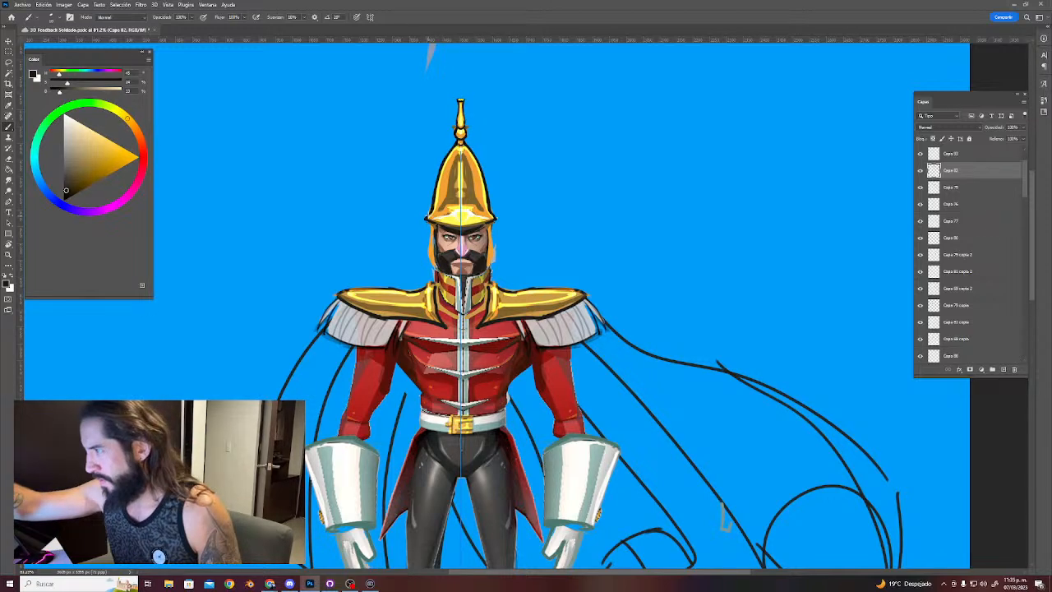
left_click_drag(436, 213, 434, 206)
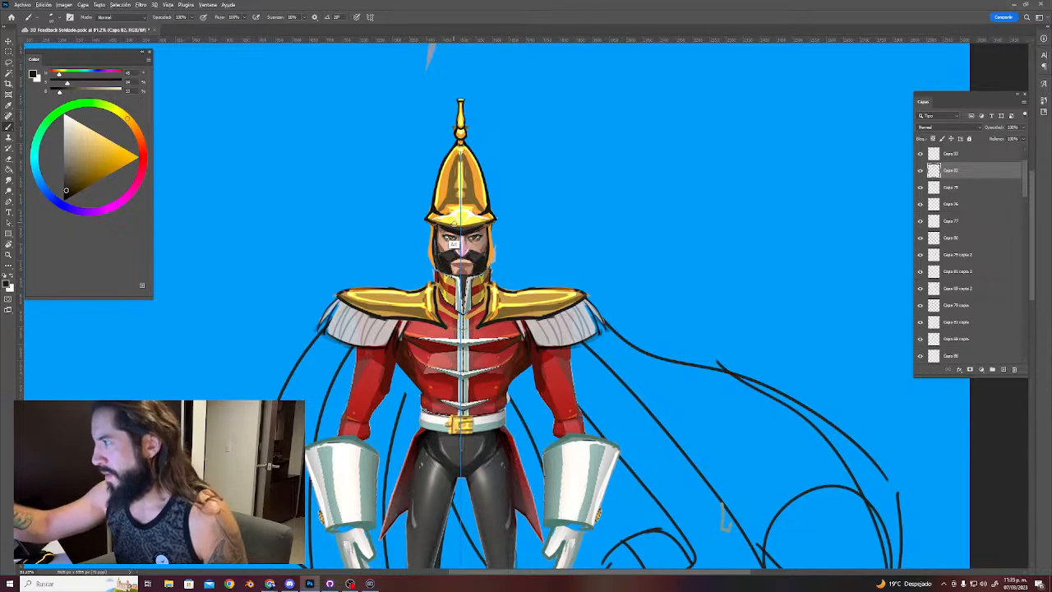
Add bright yellow and near-white highlights to the helmet's chin straps.
left_click(476, 252, "alt")
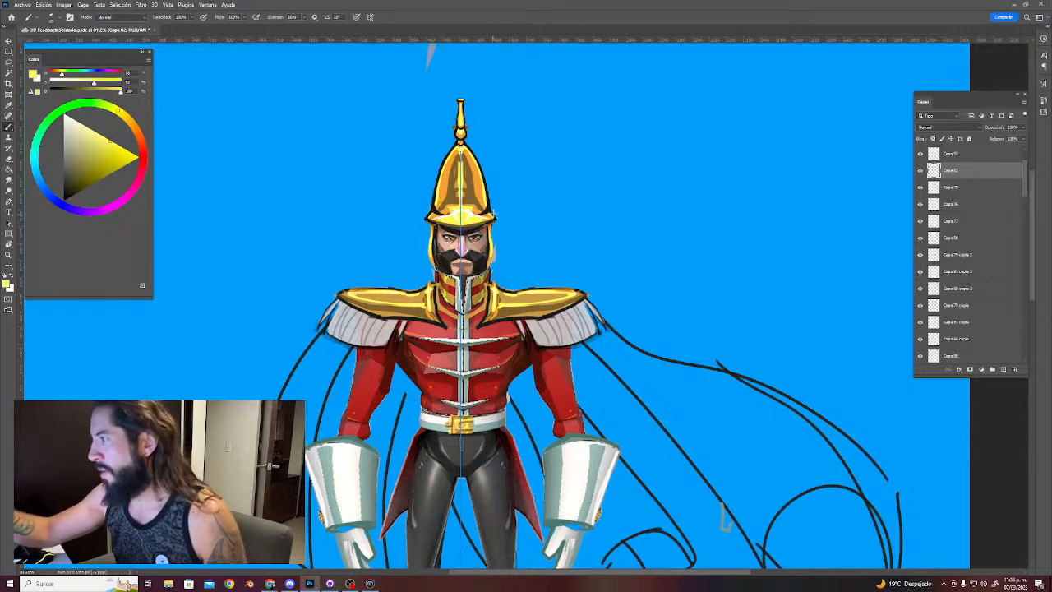
left_click(76, 120)
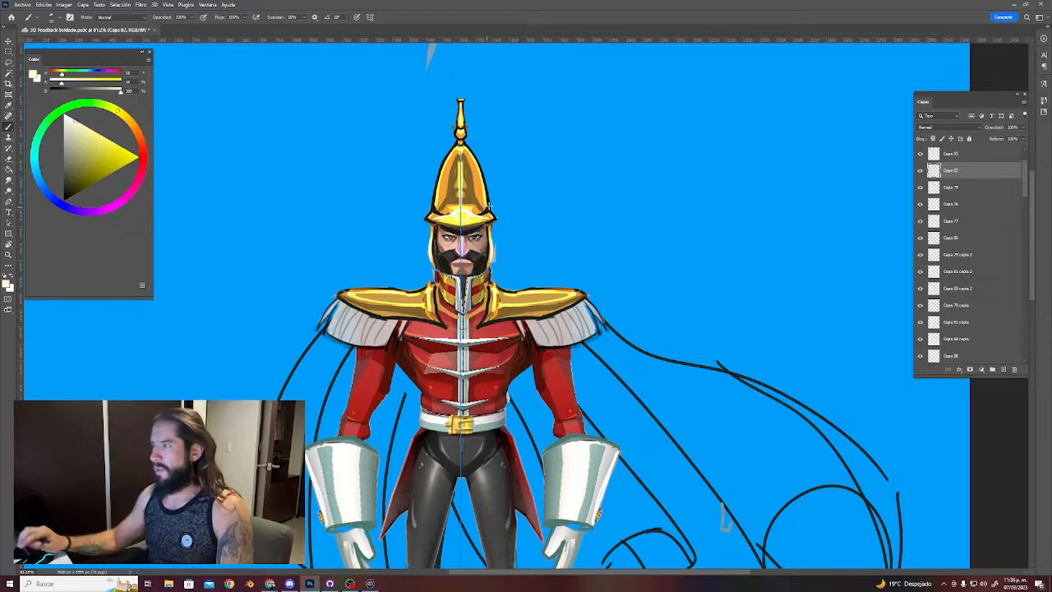
key("z")
left_click_drag(539, 247, 530, 189)
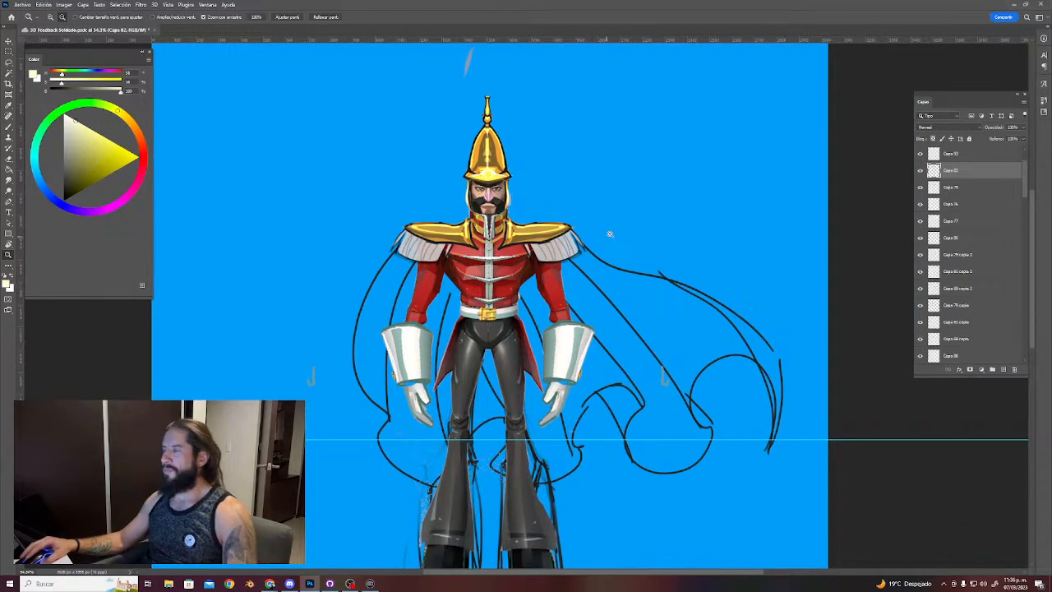
Select the cape sketch's layer and turn off paint symmetry.
left_click_drag(608, 236, 528, 240)
key("v")
left_click(612, 281)
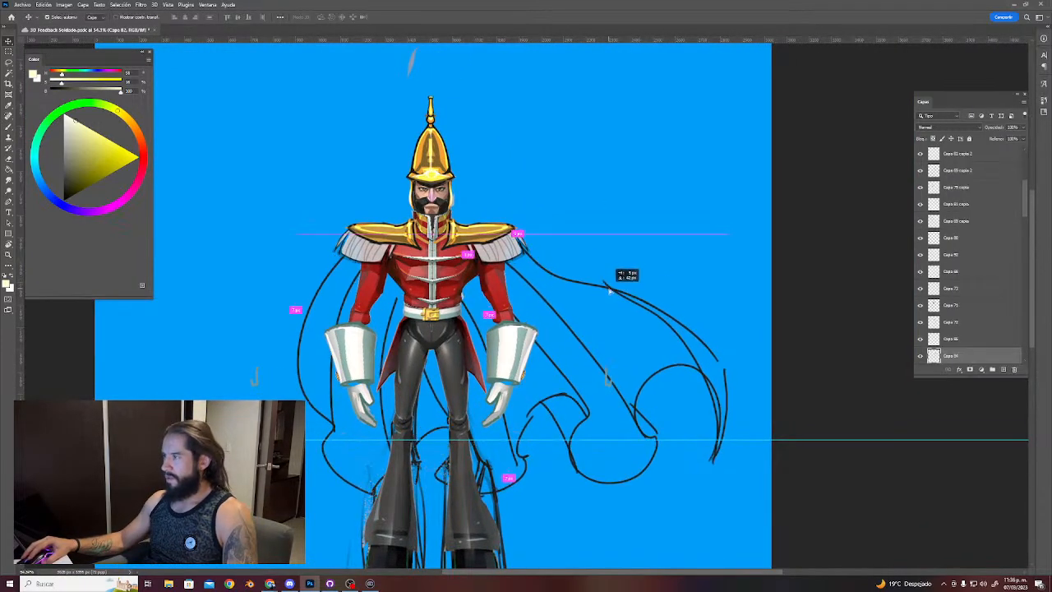
key("e")
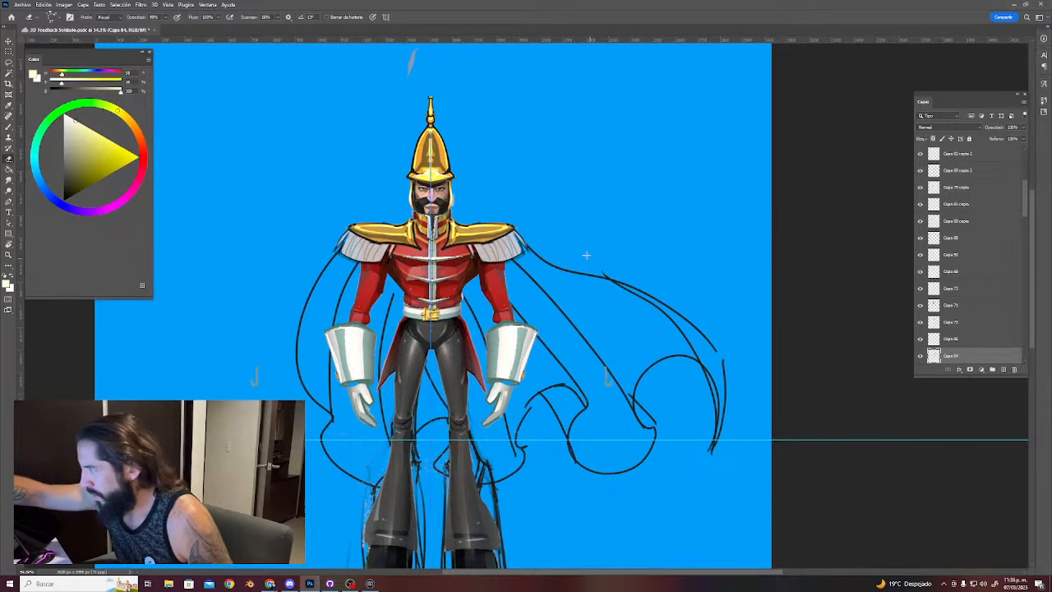
left_click(386, 16)
left_click(426, 35)
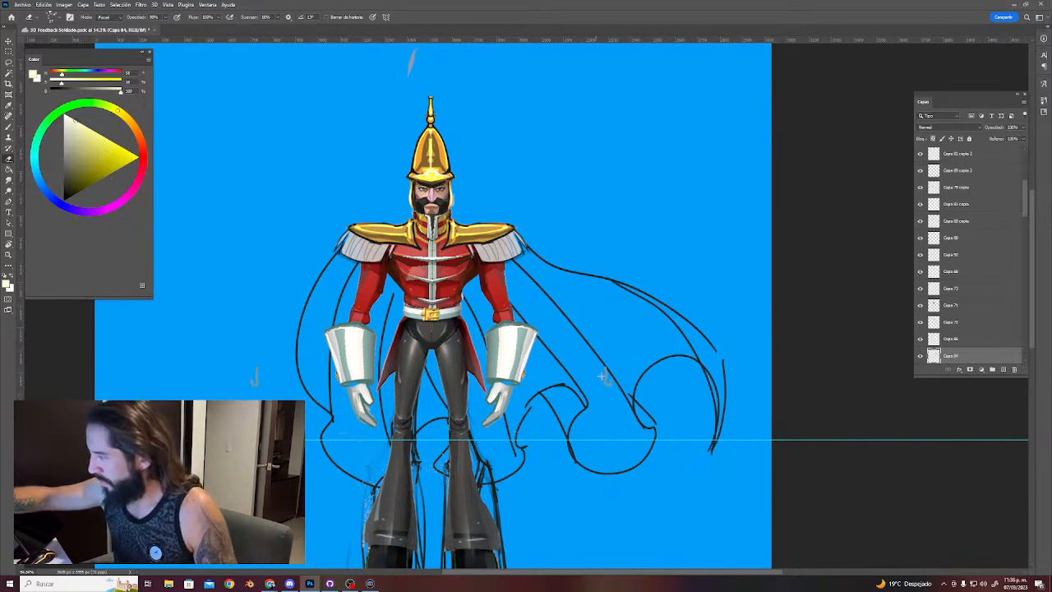
Lasso and delete the stray grey stroke above the helmet on its own layer.
key("m")
key("v")
left_click(610, 386)
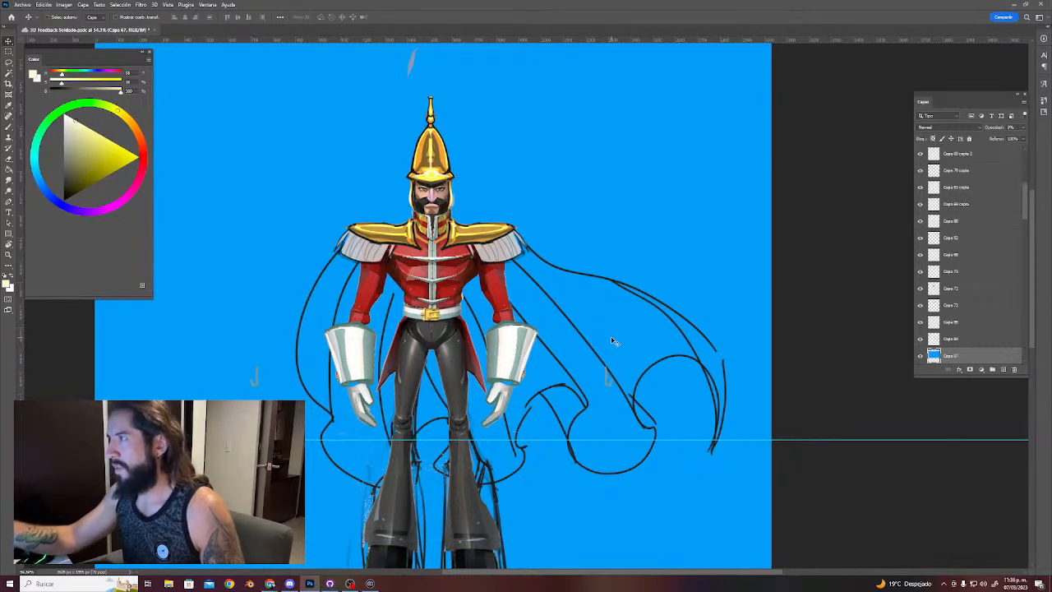
left_click(415, 70)
key("l")
mouse_move(426, 68)
left_mouse_down()
mouse_move(418, 95)
mouse_move(424, 82)
left_mouse_up()
key("Delete")
mouse_move(273, 401)
left_mouse_down()
mouse_move(258, 333)
mouse_move(263, 404)
left_mouse_up()
key("ctrl+d")
key("v")
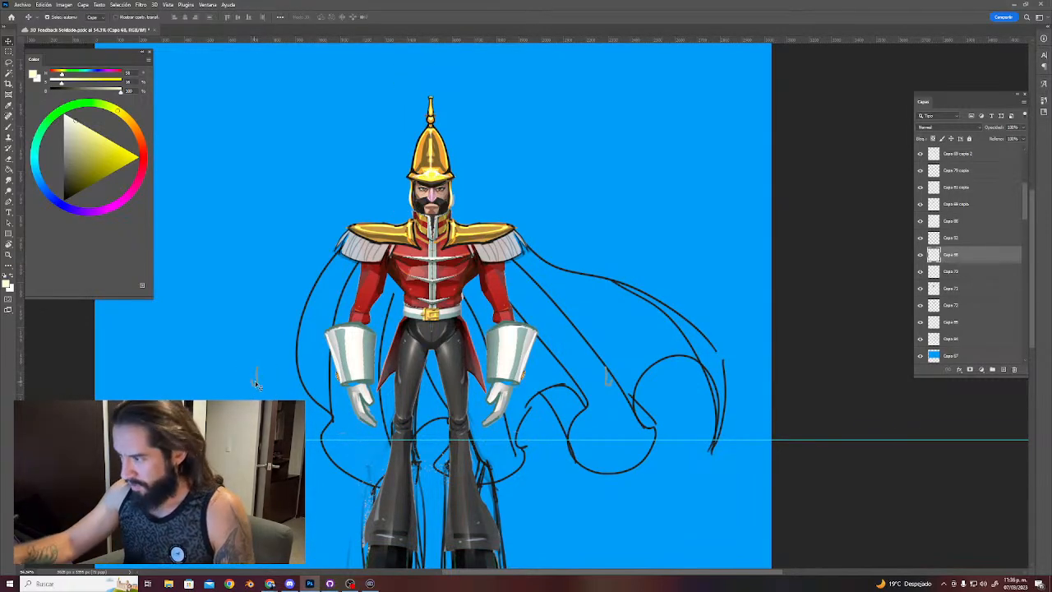
Lasso and delete the small grey leftover marks on both sides of the figure at hand height.
left_click(257, 380, "ctrl")
key("l")
mouse_move(274, 379)
left_mouse_down()
mouse_move(245, 362)
mouse_move(271, 390)
left_mouse_up()
key("Delete")
key("ctrl+d")
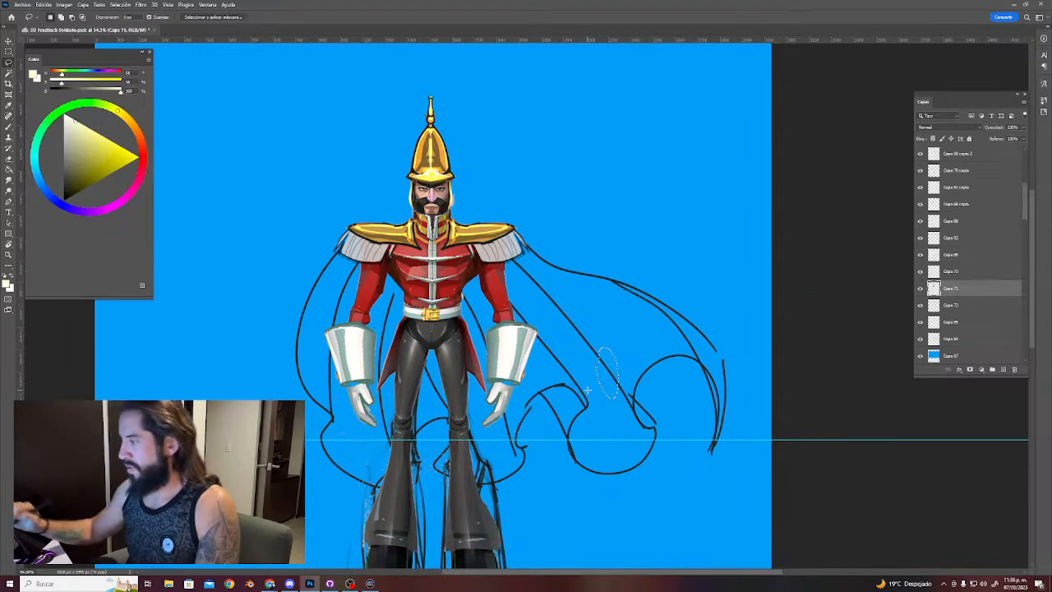
Hide the guides and frame the whole soldier.
key("z")
left_click_drag(603, 342, 542, 293)
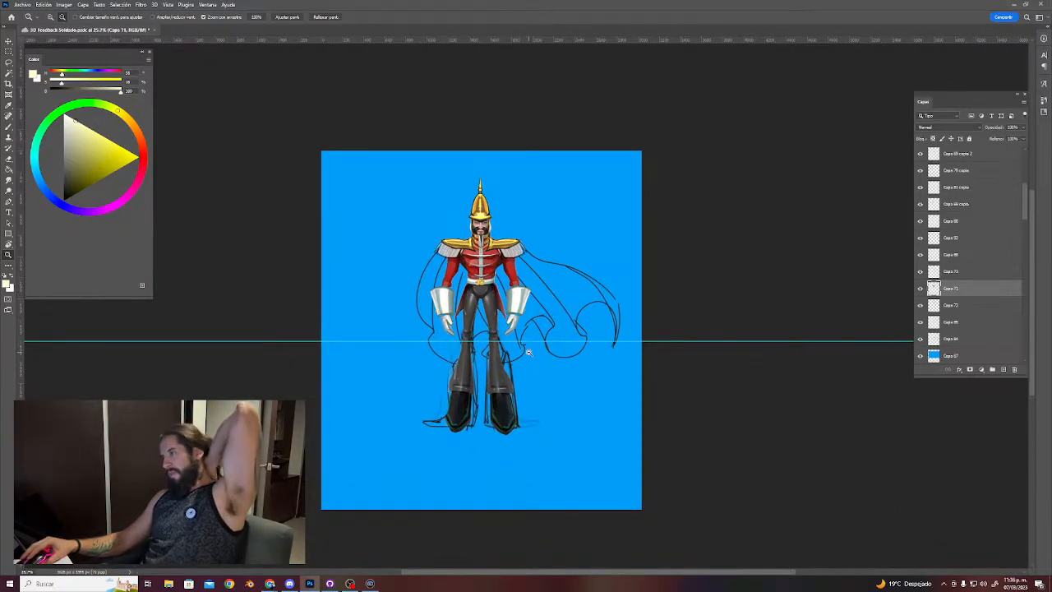
mouse_move(508, 343)
left_mouse_down()
mouse_move(532, 334)
mouse_move(513, 336)
left_mouse_up()
key("ctrl+h")
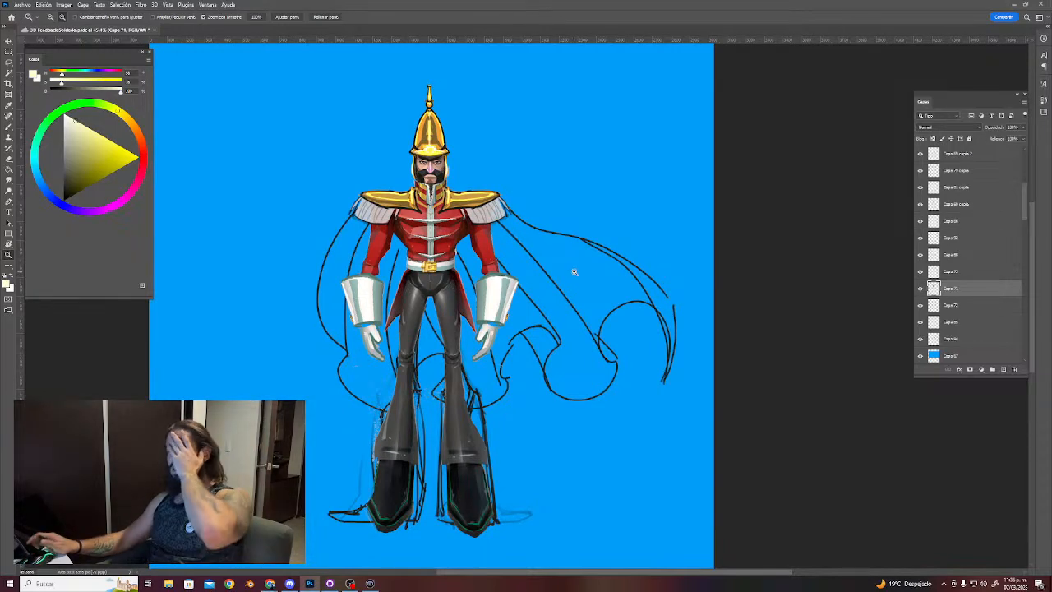
Enlarge and skew the cape sketch with Free Transform so it spreads wider and lower behind the legs.
key("v")
left_click(499, 259)
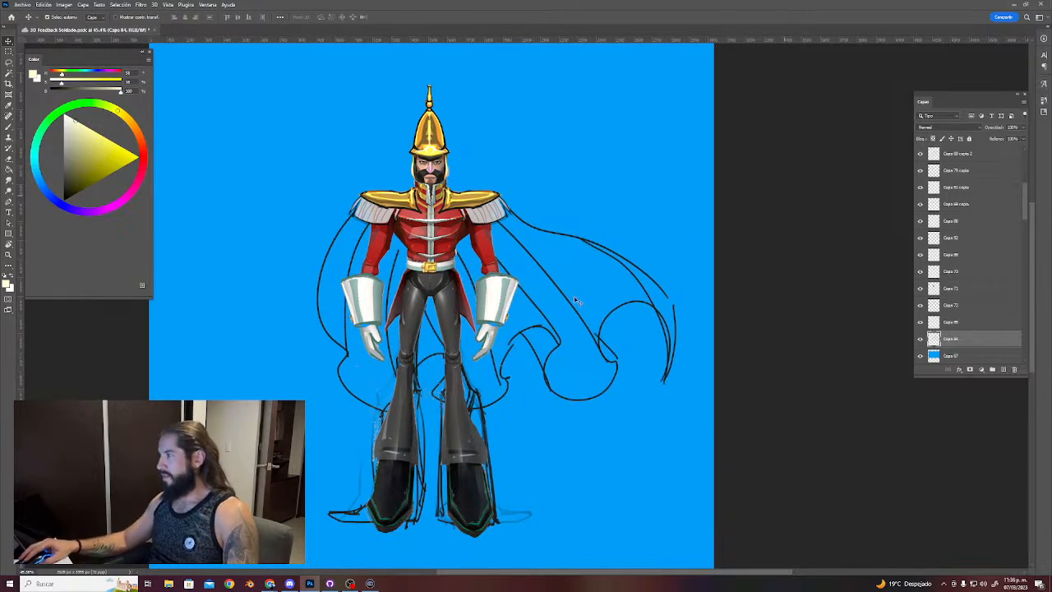
key("ctrl+t")
mouse_move(314, 414)
left_mouse_down()
mouse_move(329, 421)
mouse_move(256, 451)
left_mouse_up()
left_click_drag(676, 413, 676, 456)
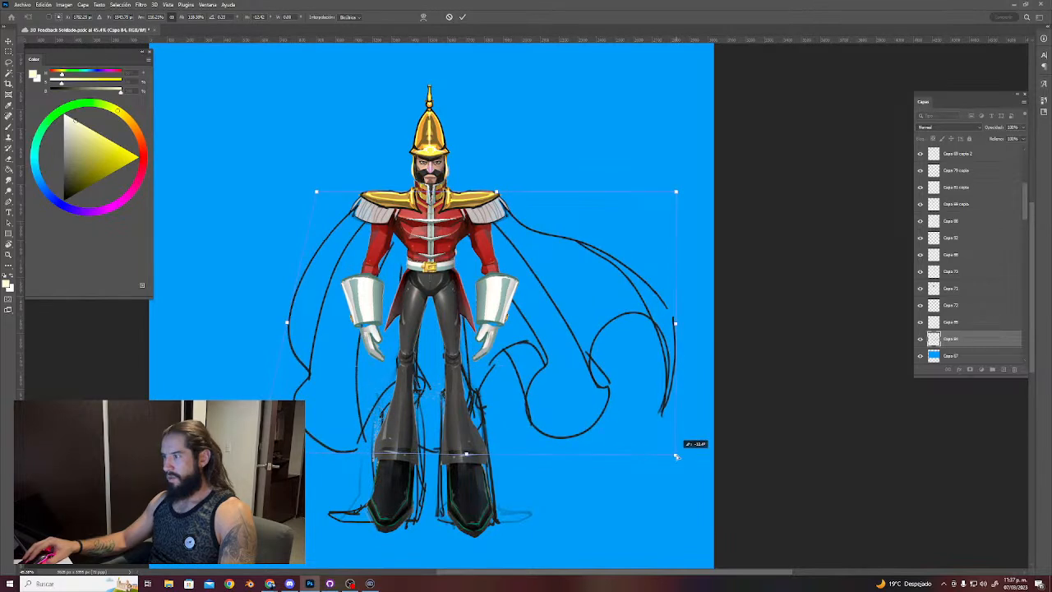
key("Return")
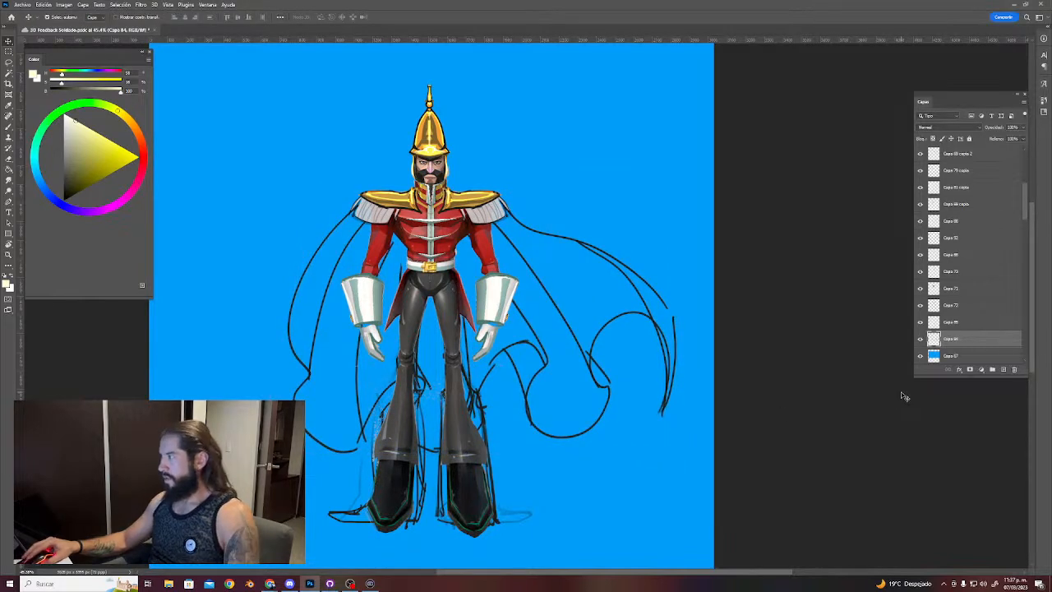
Add a new empty layer directly above the cape sketch's layer.
key("ctrl+shift+n")
key("Return")
key("l")
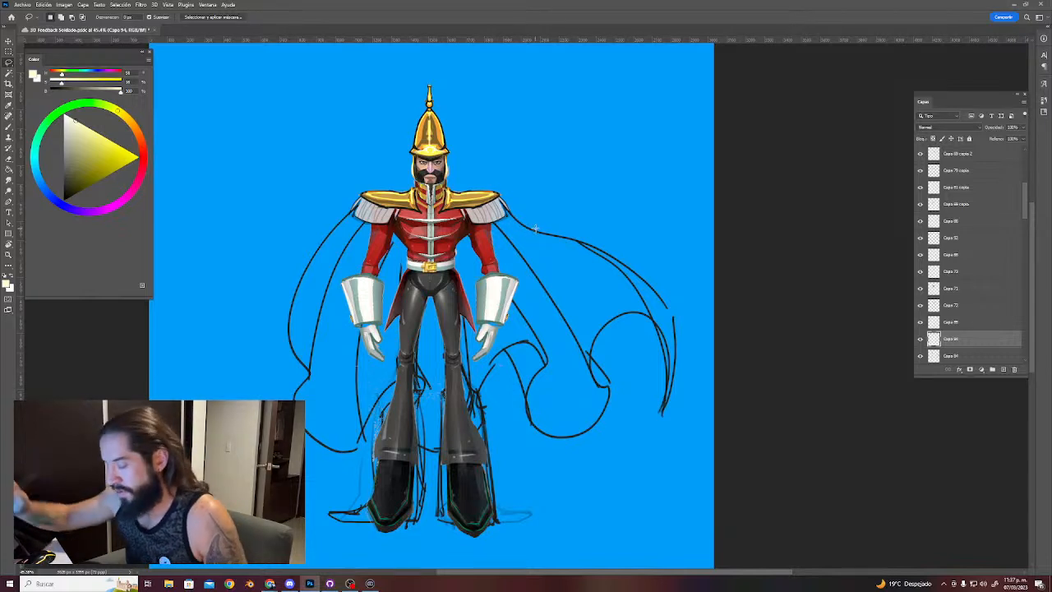
key("ctrl+t")
key("Return")
key("ctrl+t")
key("Return")
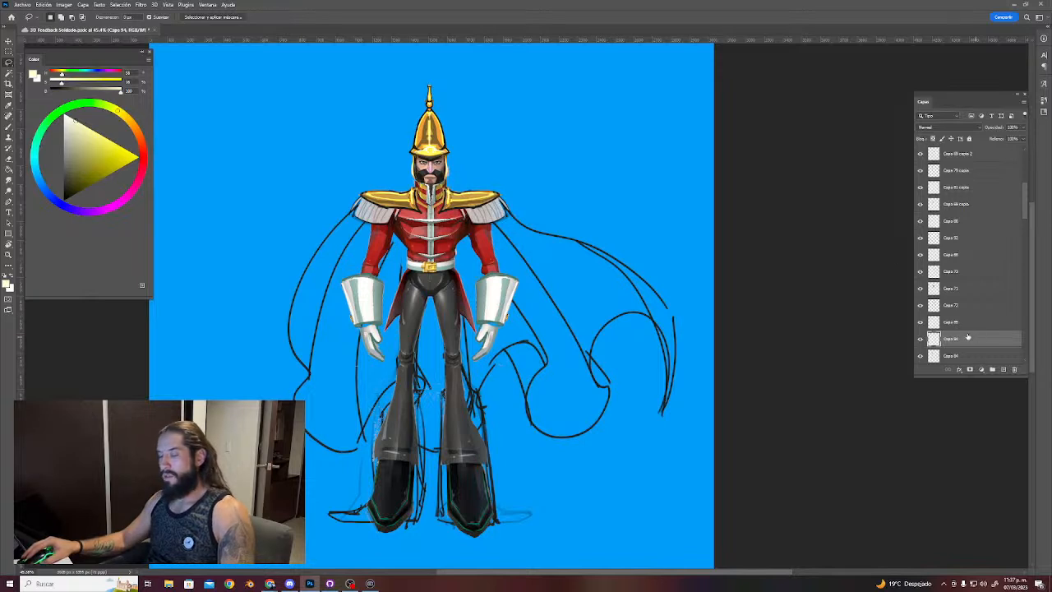
key("ctrl+t")
key("Return")
key("v")
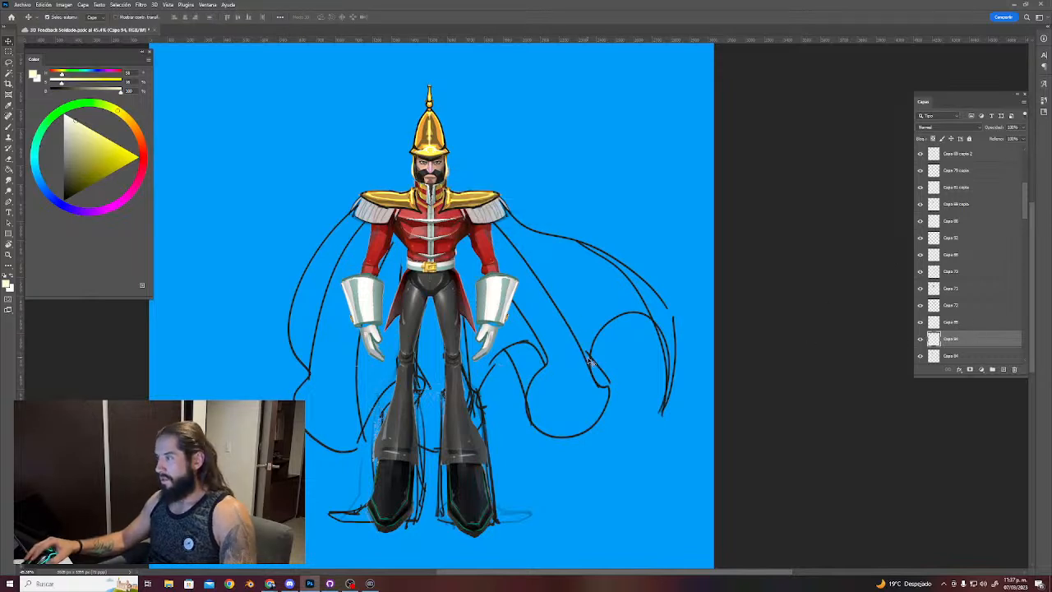
Reselect the cape sketch's layer, scale the sketch down slightly and nudge it left behind the soldier.
left_click(610, 353)
key("ctrl+t")
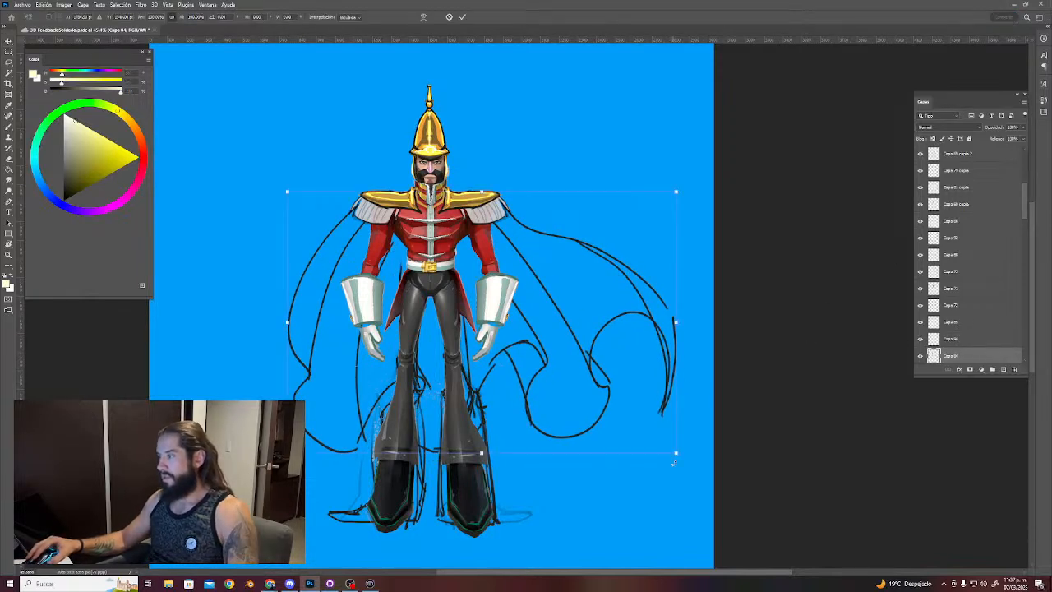
left_click_drag(675, 455, 662, 444)
key("Left")
key("Left")
key("Left")
key("Left")
key("Left")
key("Left")
key("Return")
Lasso a selection around the cape's silhouette, following the sketched outline on both sides of the body.
key("l")
mouse_move(503, 212)
left_mouse_down()
mouse_move(516, 232)
mouse_move(642, 293)
mouse_move(659, 356)
mouse_move(652, 376)
mouse_move(613, 312)
mouse_move(585, 418)
mouse_move(530, 427)
mouse_move(506, 359)
mouse_move(473, 379)
mouse_move(473, 420)
mouse_move(413, 441)
mouse_move(394, 376)
mouse_move(354, 444)
mouse_move(305, 418)
mouse_move(314, 259)
mouse_move(395, 200)
mouse_move(493, 222)
left_mouse_up()
mouse_move(294, 261)
left_mouse_down()
mouse_move(305, 380)
mouse_move(297, 258)
left_mouse_up()
left_click_drag(390, 187, 297, 256)
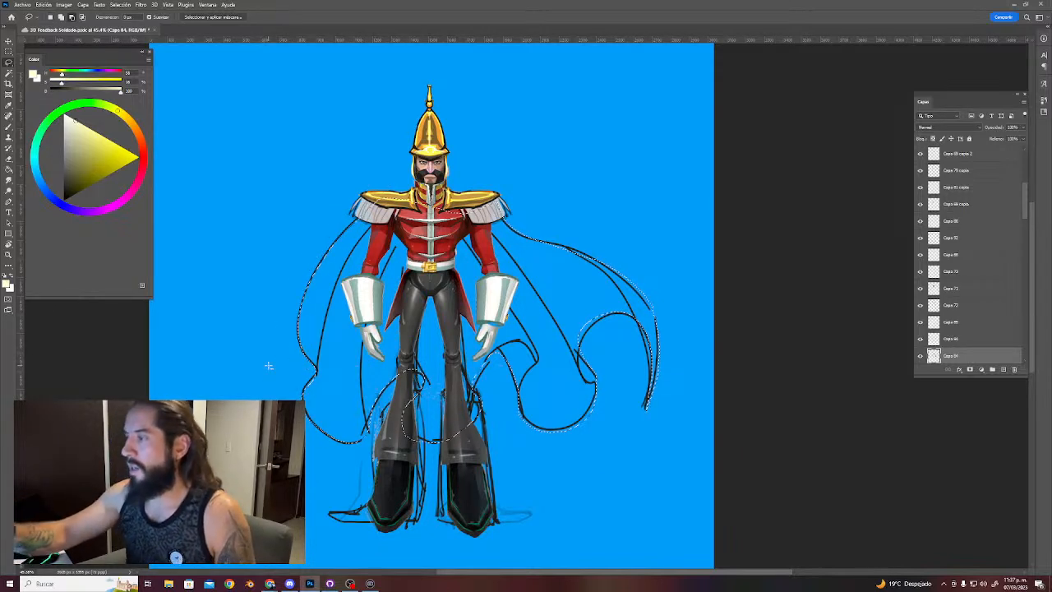
Sample the white of the glove cuff and fill the selected cape with it.
key("i")
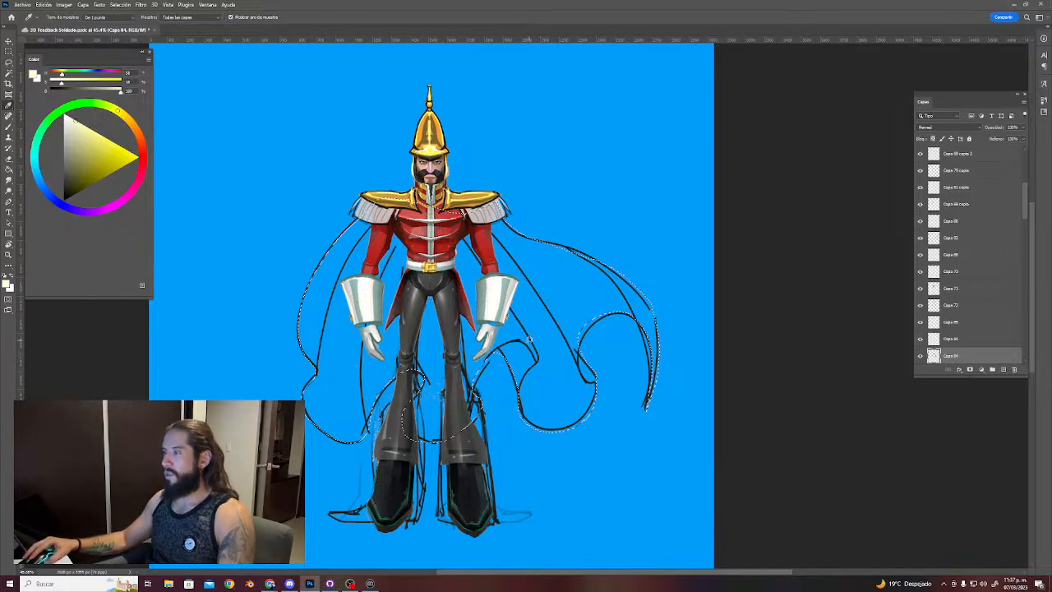
left_click(497, 292)
key("g")
left_click(570, 299)
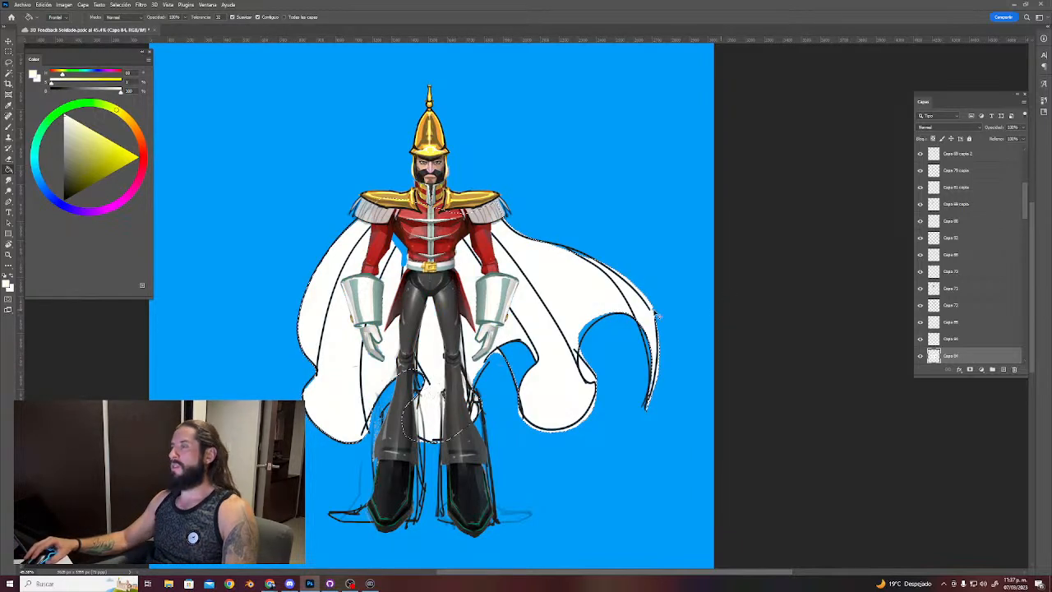
Touch up the red jacket's edges at both sides of the waist with dark and mid reds sampled from the jacket.
key("ctrl+d")
key("v")
left_click(397, 250)
key("e")
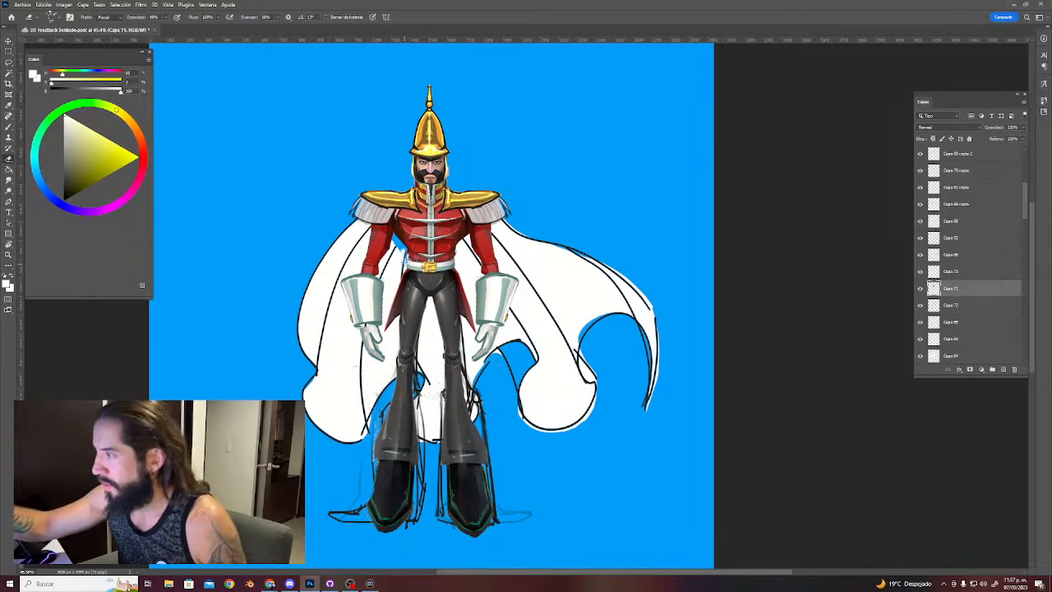
key("z")
left_click_drag(409, 250, 448, 250)
key("b")
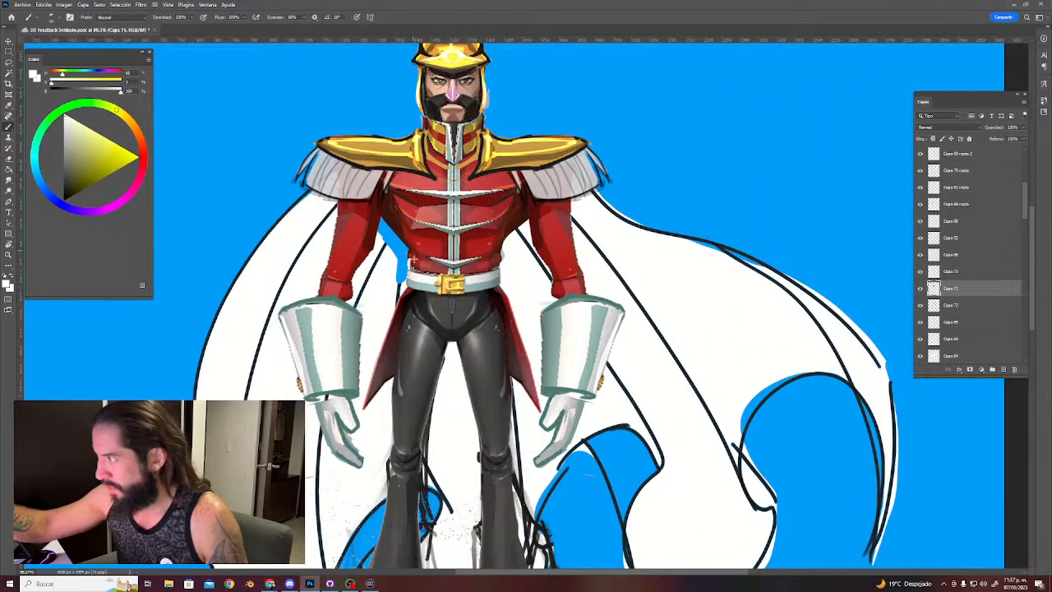
left_click(408, 261, "alt")
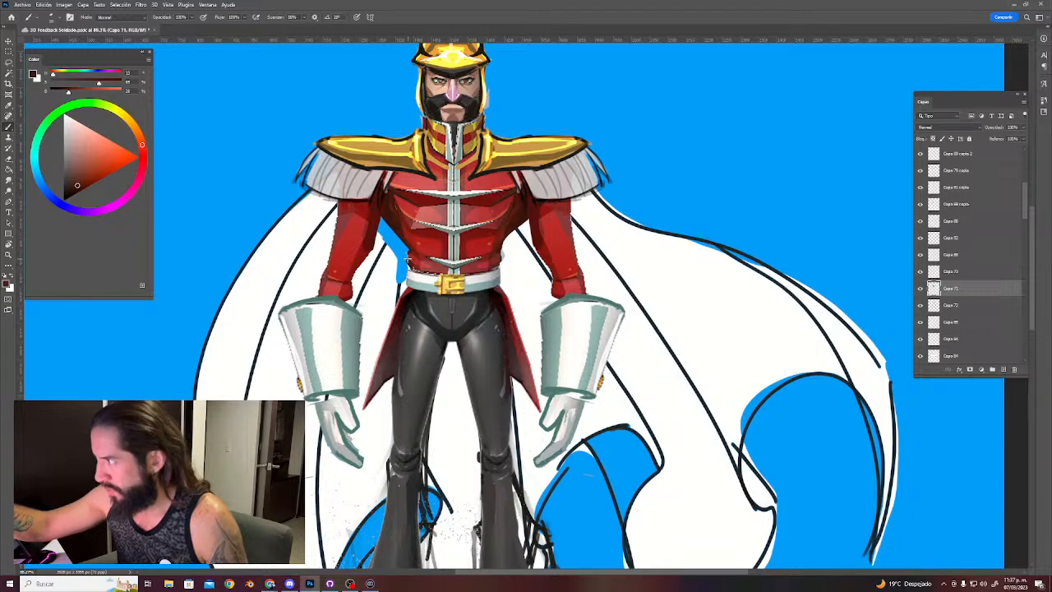
left_click(409, 258, "alt")
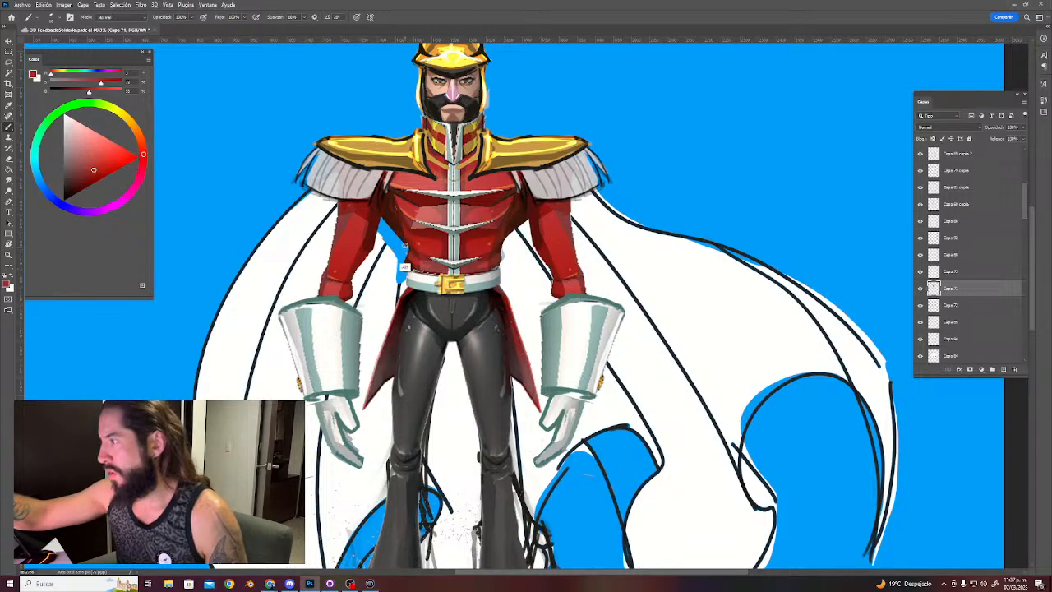
left_click(413, 255, "alt")
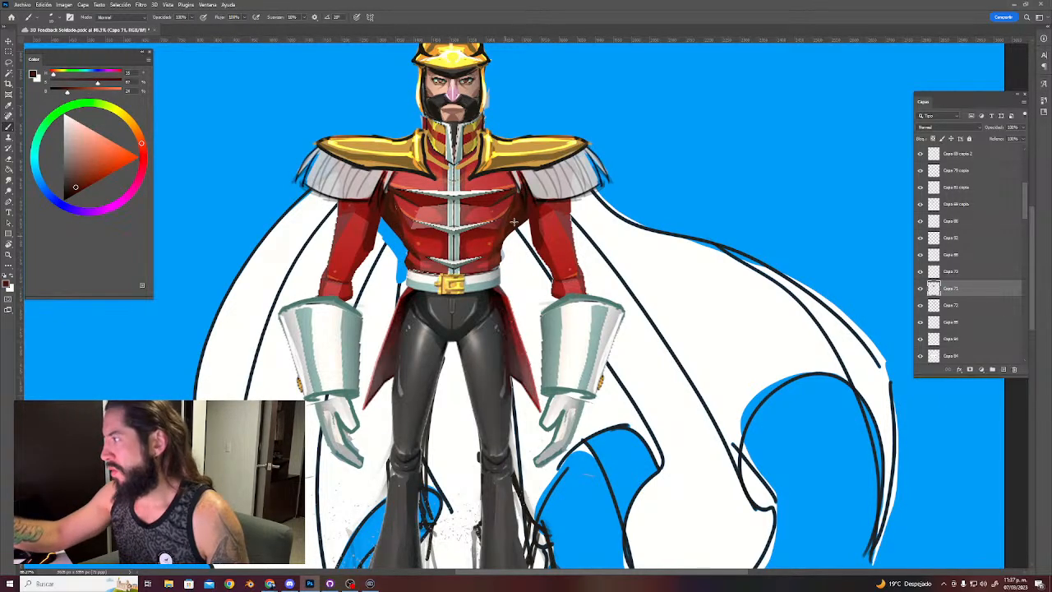
left_click(496, 257, "alt")
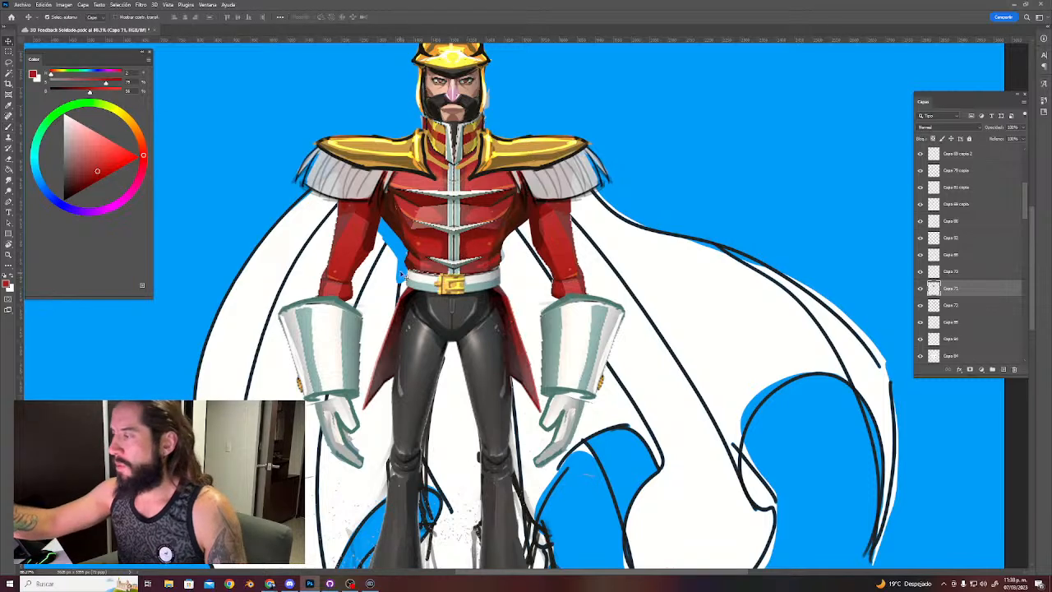
Lasso the blue gap between the waist and the arm on the canvas's left and fill it with white.
key("l")
mouse_move(402, 291)
left_mouse_down()
mouse_move(402, 245)
mouse_move(390, 227)
mouse_move(376, 238)
mouse_move(401, 287)
mouse_move(408, 278)
left_mouse_up()
key("ctrl+BackSpace")
key("ctrl+d")
key("ctrl+space")
left_click_drag(545, 273, 552, 282)
key("ctrl+z")
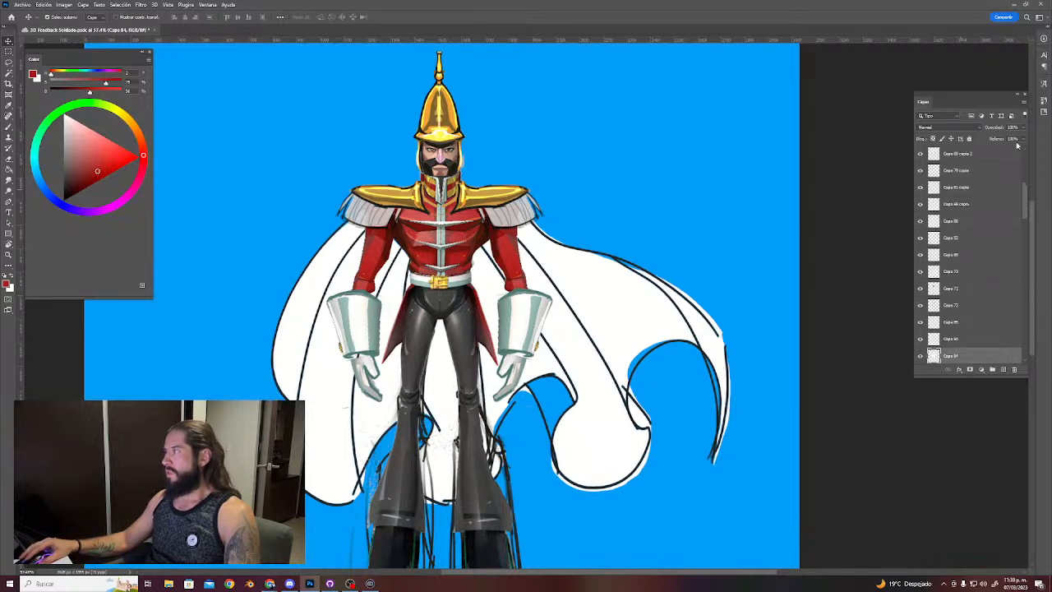
Lower the white cape layer's opacity to about 39%.
left_click(1022, 127)
mouse_move(1000, 137)
left_mouse_down()
mouse_move(985, 137)
mouse_move(997, 138)
left_mouse_up()
key("ctrl+space")
left_click_drag(700, 252, 673, 251)
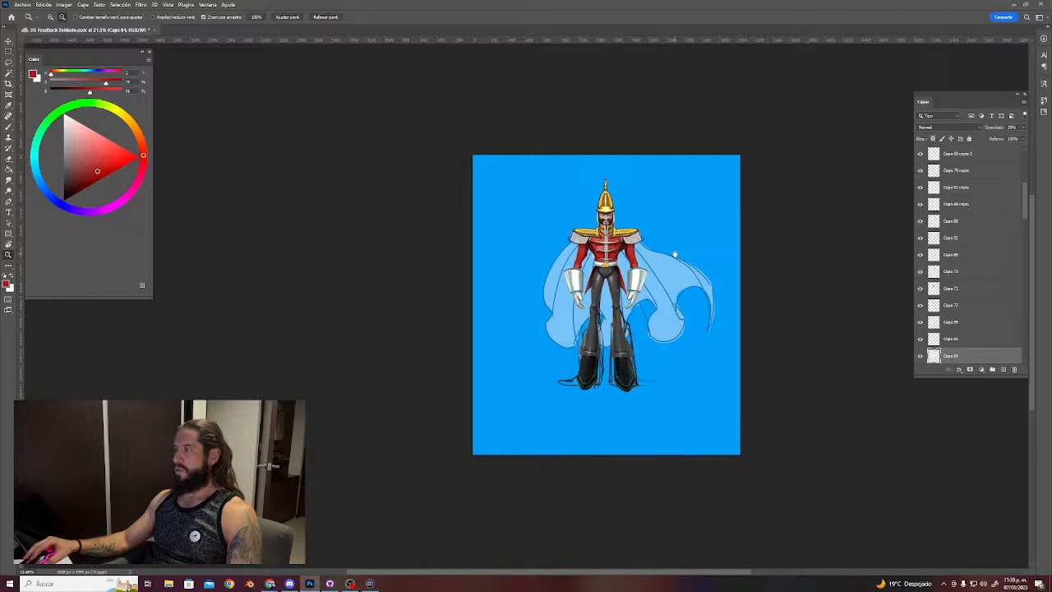
Move the loose leg and boot sketch off the soldier to the empty canvas area left of him.
mouse_move(617, 301)
left_mouse_down()
mouse_move(637, 302)
mouse_move(600, 348)
mouse_move(485, 315)
mouse_move(440, 335)
left_mouse_up()
key("ctrl+t")
mouse_move(467, 437)
left_mouse_down()
mouse_move(440, 402)
mouse_move(408, 402)
left_mouse_up()
key("Return")
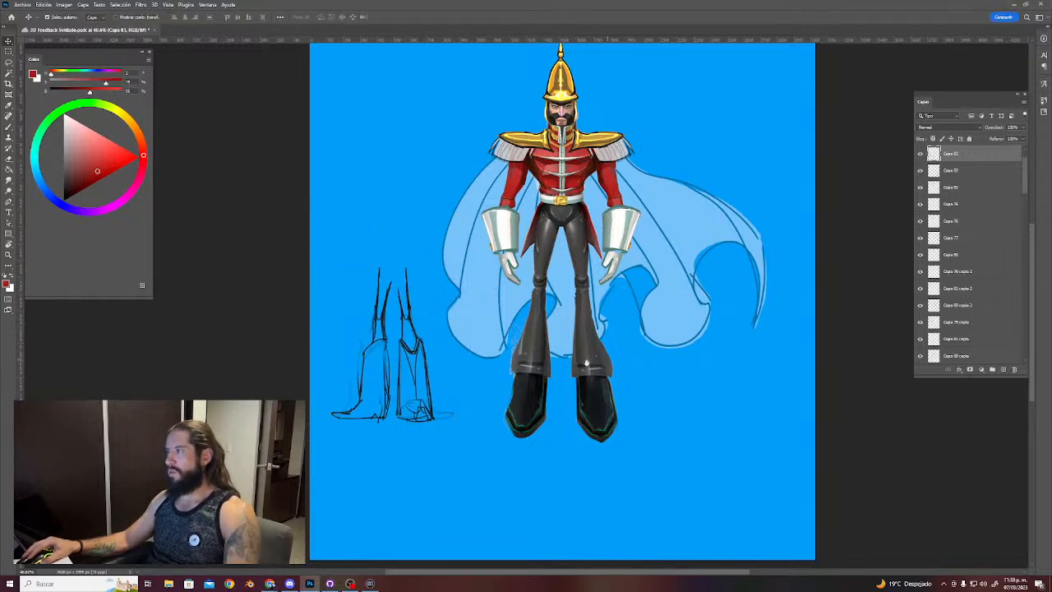
left_click_drag(604, 359, 528, 411)
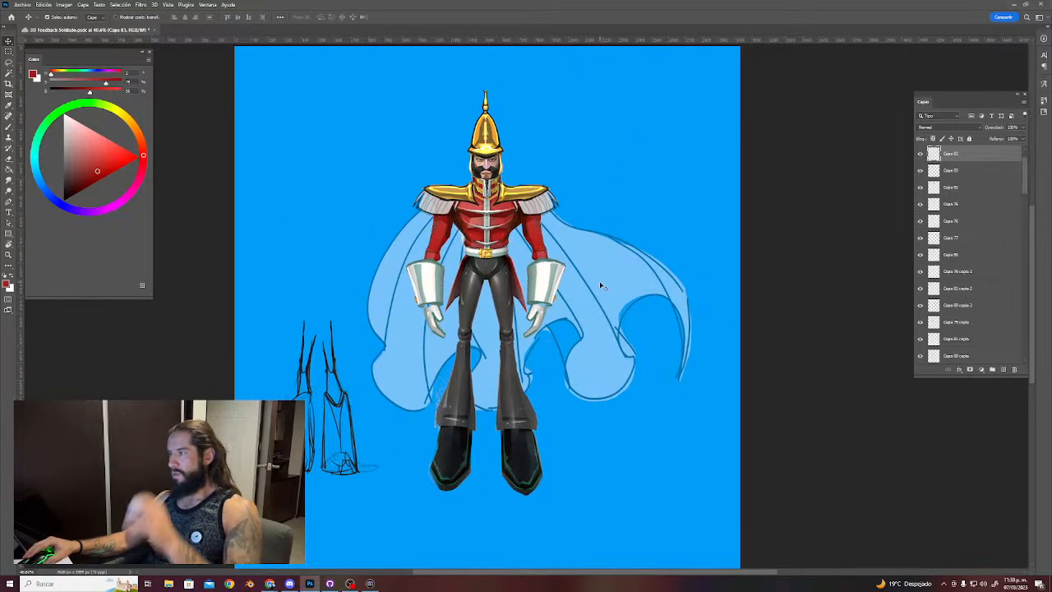
Select the cape's layer and lasso a new wavy hem shape across its lower part, behind the legs.
left_click(622, 362)
key("l")
mouse_move(614, 389)
left_mouse_down()
mouse_move(577, 399)
mouse_move(552, 367)
mouse_move(501, 410)
mouse_move(444, 399)
mouse_move(420, 409)
mouse_move(382, 394)
mouse_move(385, 366)
mouse_move(426, 337)
mouse_move(567, 286)
mouse_move(585, 342)
mouse_move(577, 376)
left_mouse_up()
key("b")
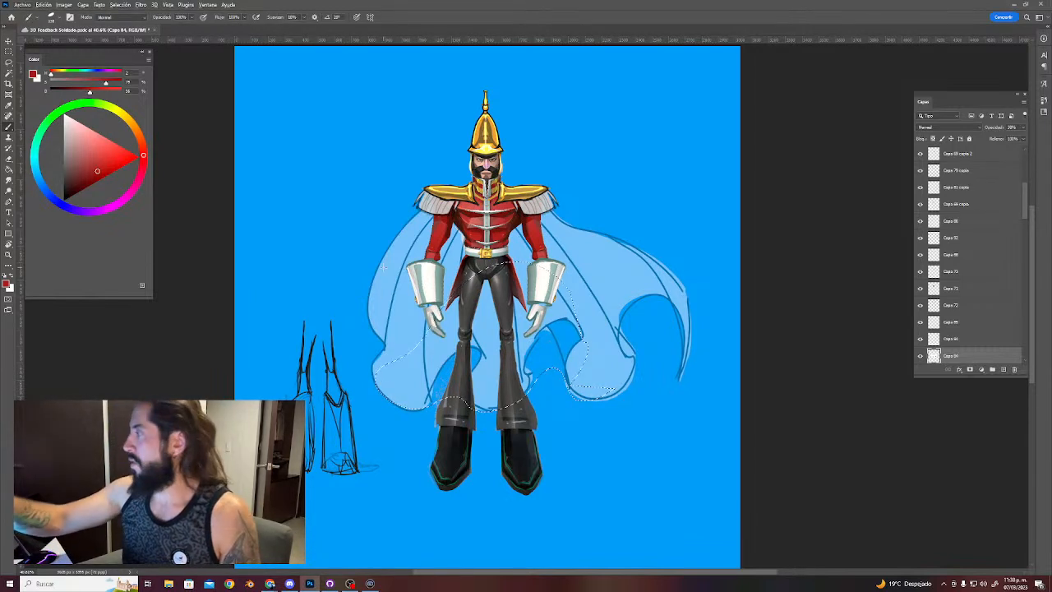
Restore the cape layer's opacity to 100%, paint the lassoed lower part white and clear the selection.
left_click(1022, 128)
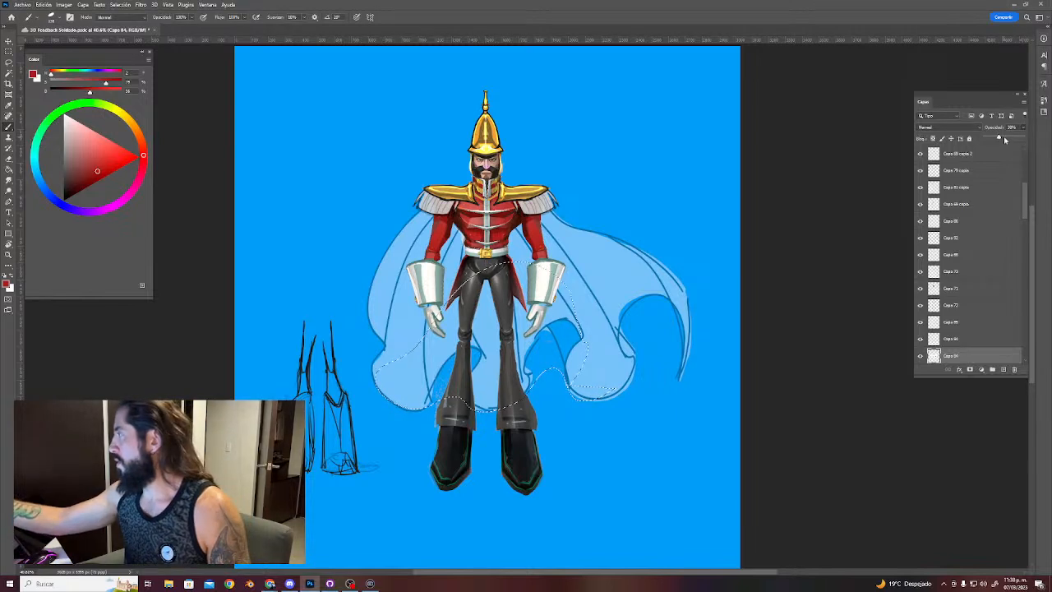
left_click_drag(1003, 135, 1025, 136)
key("x")
mouse_move(563, 304)
left_mouse_down()
mouse_move(575, 378)
mouse_move(518, 361)
mouse_move(457, 387)
mouse_move(433, 379)
mouse_move(432, 345)
left_mouse_up()
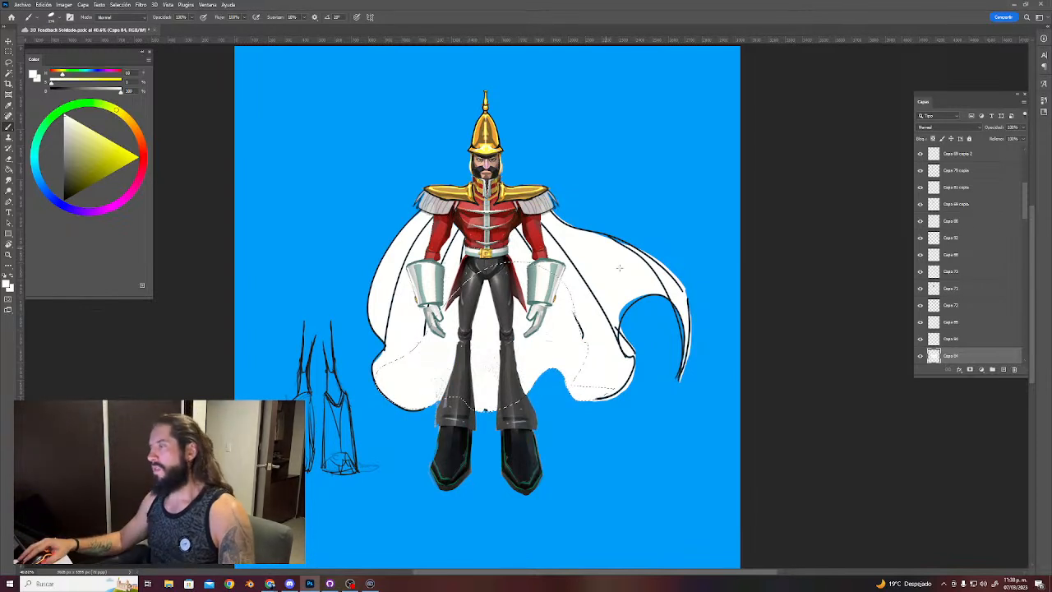
key("ctrl+d")
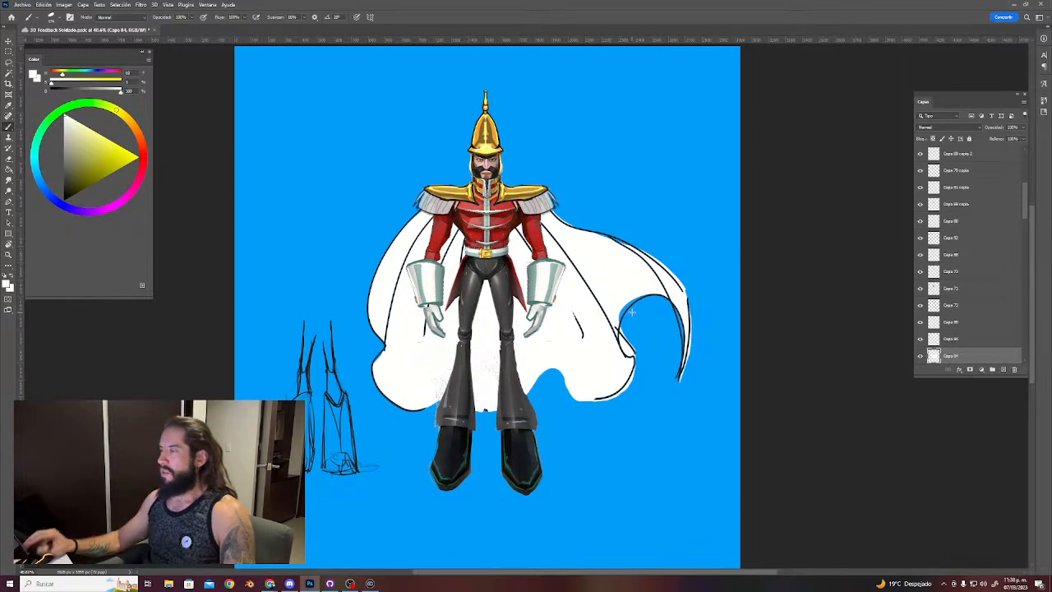
Paint white over the sketch lines around the cape's curled right tail and trim its tip to a point with the Eraser.
right_click(613, 281, "alt")
left_click_drag(616, 333, 644, 297)
right_click(621, 318, "alt")
mouse_move(619, 342)
left_mouse_down()
mouse_move(634, 303)
mouse_move(664, 294)
mouse_move(681, 381)
left_mouse_up()
key("ctrl+z")
left_click_drag(664, 296, 679, 368)
left_click_drag(683, 324, 671, 400)
key("e")
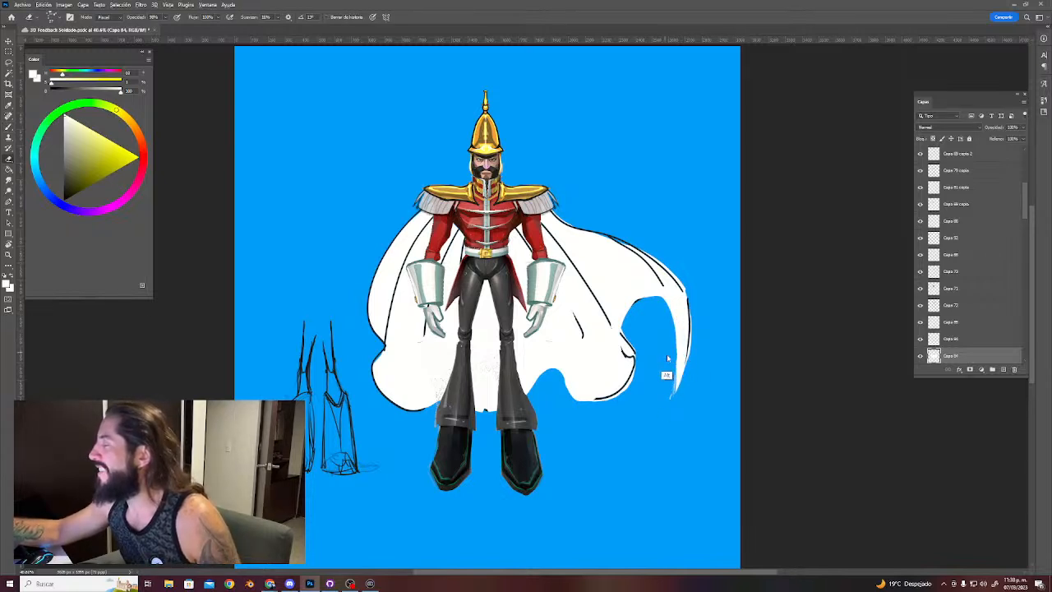
mouse_move(672, 333)
left_mouse_down()
mouse_move(663, 404)
mouse_move(674, 344)
mouse_move(662, 321)
mouse_move(684, 360)
mouse_move(673, 400)
mouse_move(677, 371)
left_mouse_up()
key("ctrl+z")
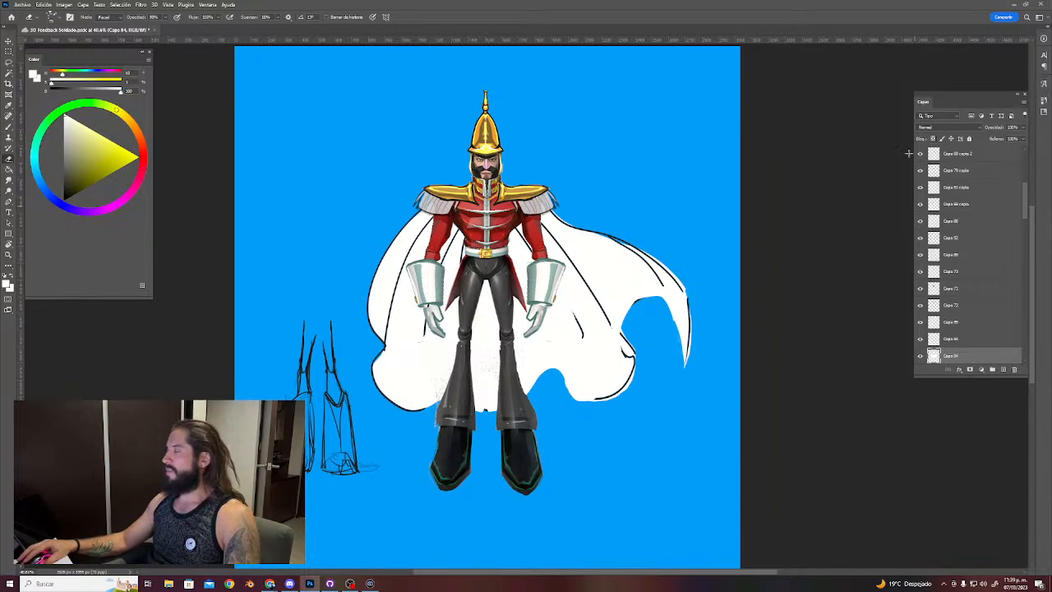
Lock the cape layer's transparent pixels and cover the remaining black sketch lines with white.
left_click(932, 138)
key("b")
left_click_drag(575, 264, 599, 245, "alt")
mouse_move(602, 281)
left_mouse_down("alt")
mouse_move(618, 278)
mouse_move(595, 224)
mouse_move(612, 376)
left_mouse_up("alt")
mouse_move(452, 238)
left_mouse_down()
mouse_move(382, 353)
mouse_move(383, 258)
left_mouse_up()
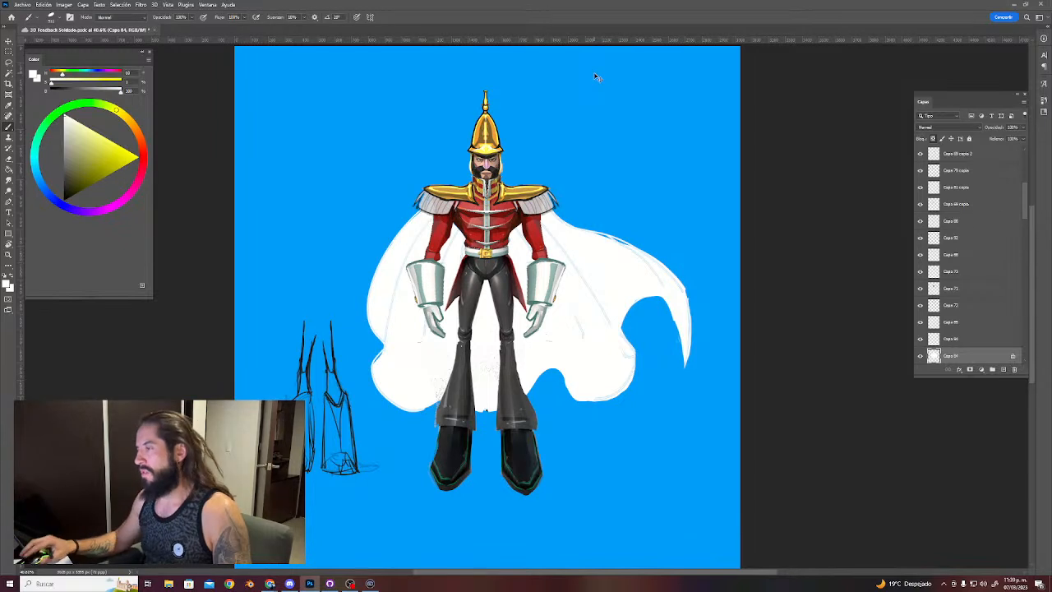
left_click_drag(613, 219, 610, 220, "alt")
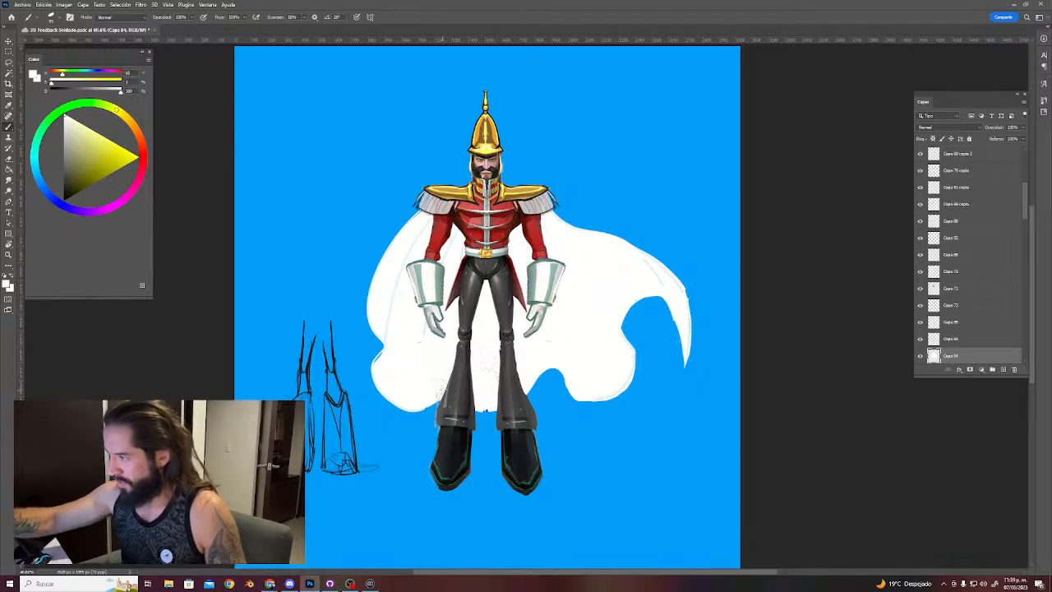
mouse_move(391, 345)
left_mouse_down()
mouse_move(372, 371)
mouse_move(388, 347)
left_mouse_up()
left_click_drag(389, 309, 399, 271)
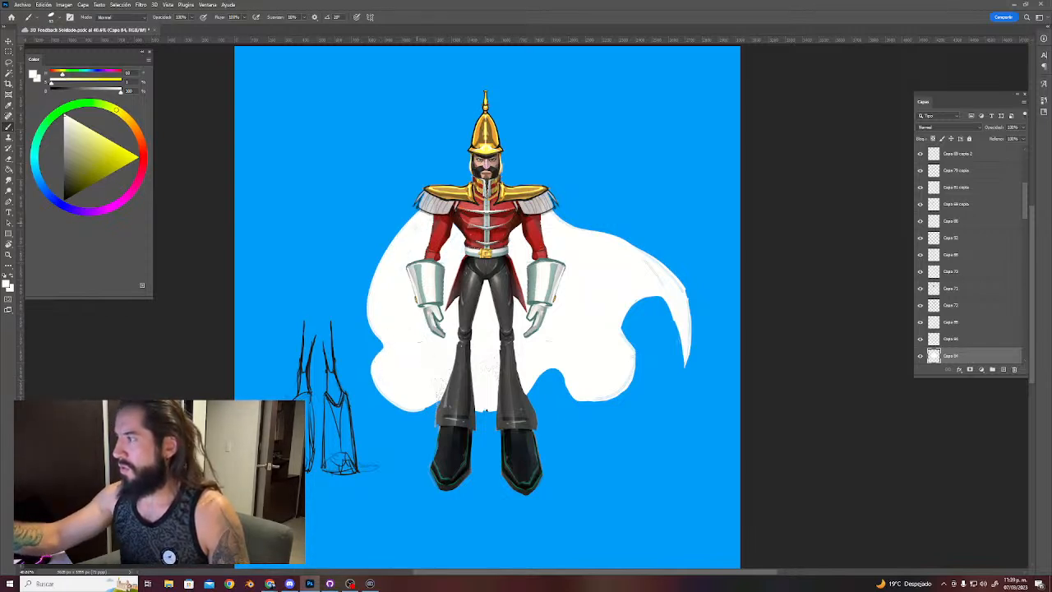
Extend the cape's rounded right lobe with white and erase along the tail to make it thinner and shorter.
mouse_move(626, 376)
left_mouse_down()
mouse_move(634, 341)
mouse_move(617, 303)
left_mouse_up()
mouse_move(590, 401)
left_mouse_down()
mouse_move(560, 371)
mouse_move(573, 373)
left_mouse_up()
key("ctrl+z")
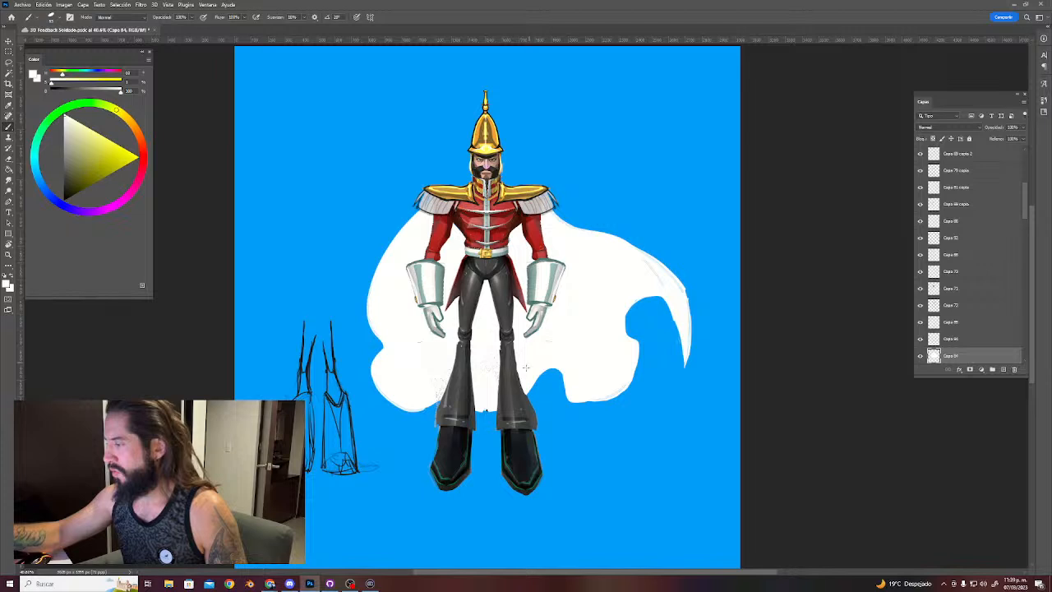
key("e")
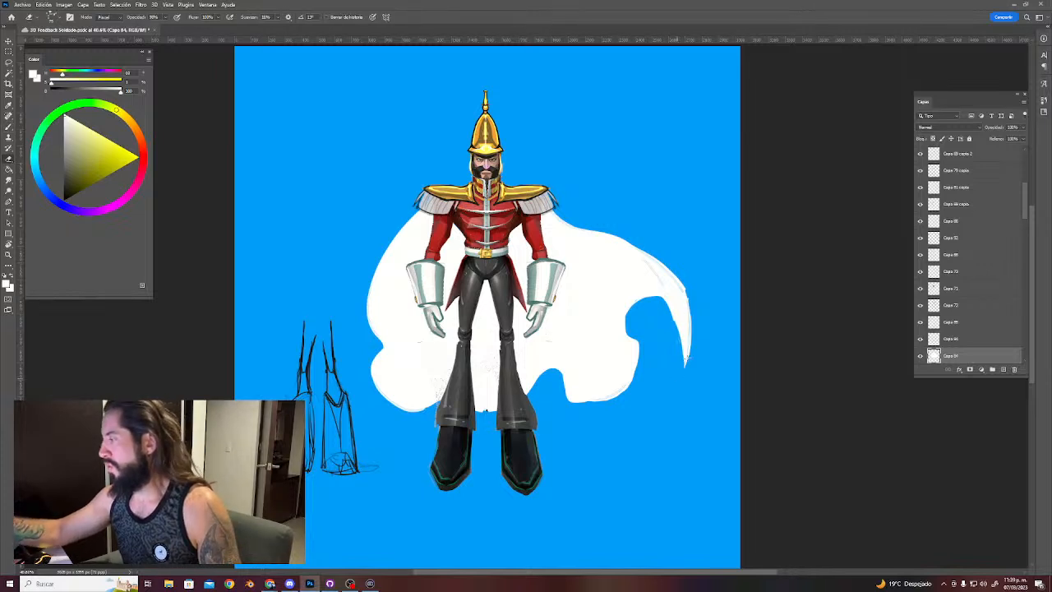
left_click_drag(693, 283, 681, 376)
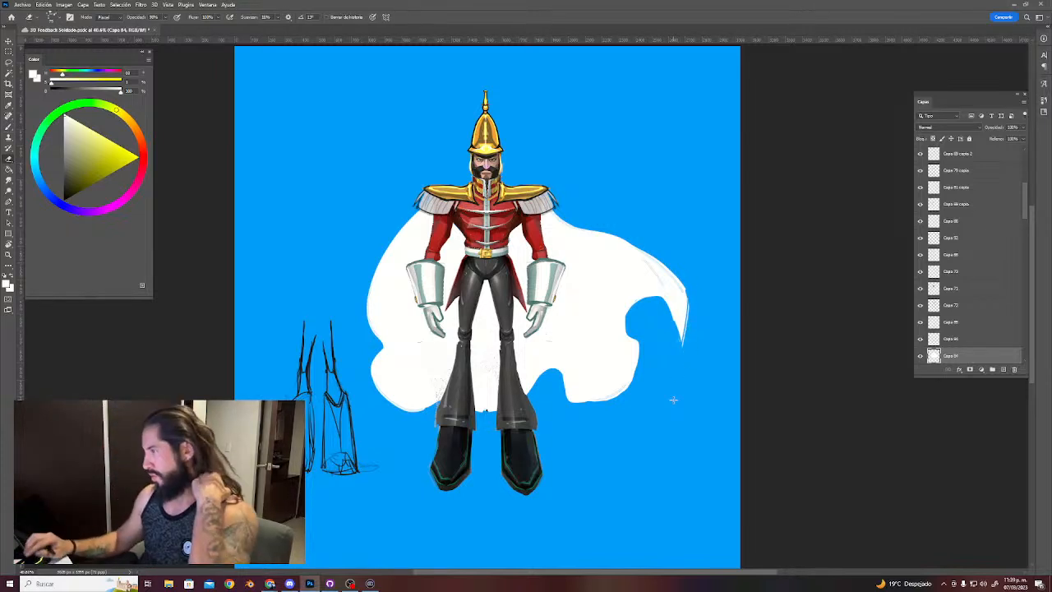
Lock the cape's transparency, choose a muted grey-blue based on the background, and try a first opaque fold stroke on the tail.
left_click(932, 139)
key("b")
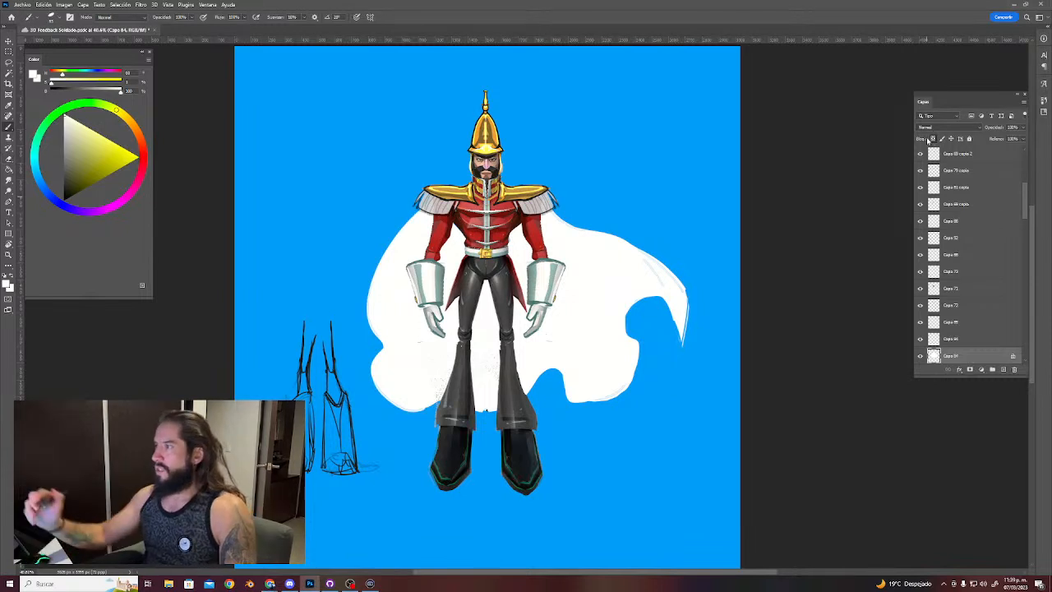
left_click(605, 133, "alt")
left_click(74, 157)
left_click(72, 156)
left_click_drag(626, 263, 647, 289)
left_click_drag(672, 333, 578, 216)
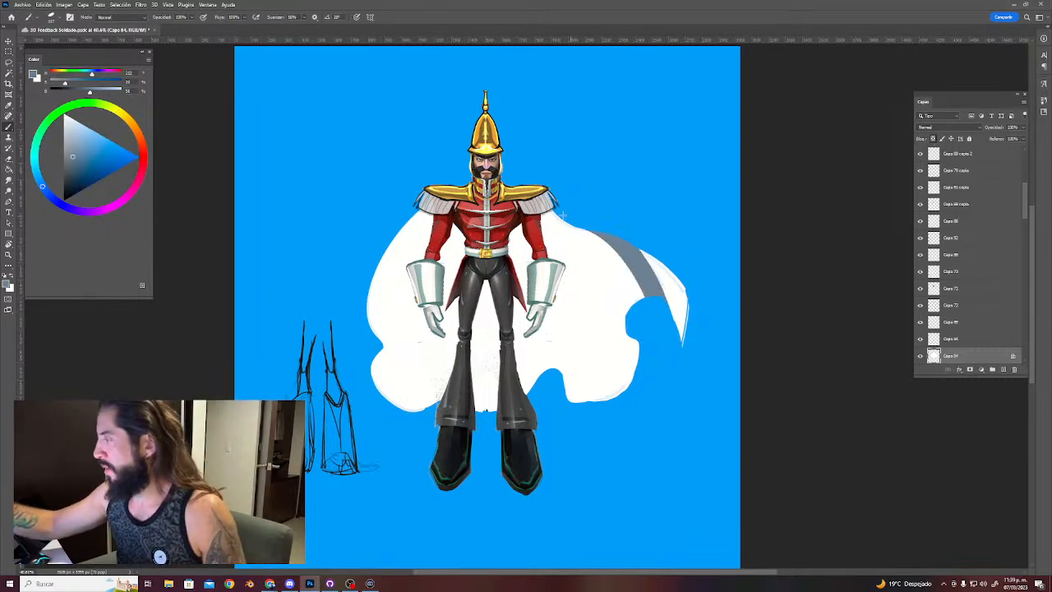
key("ctrl+z")
Set the brush opacity to 30% and paint translucent grey-blue fold shadows along the cape's trailing right side.
key("3")
mouse_move(647, 300)
left_mouse_down()
mouse_move(657, 303)
mouse_move(573, 212)
left_mouse_up()
key("ctrl+z")
left_click_drag(655, 354, 576, 222)
mouse_move(667, 379)
left_mouse_down()
mouse_move(667, 338)
mouse_move(575, 219)
left_mouse_up()
left_click_drag(625, 400, 519, 231)
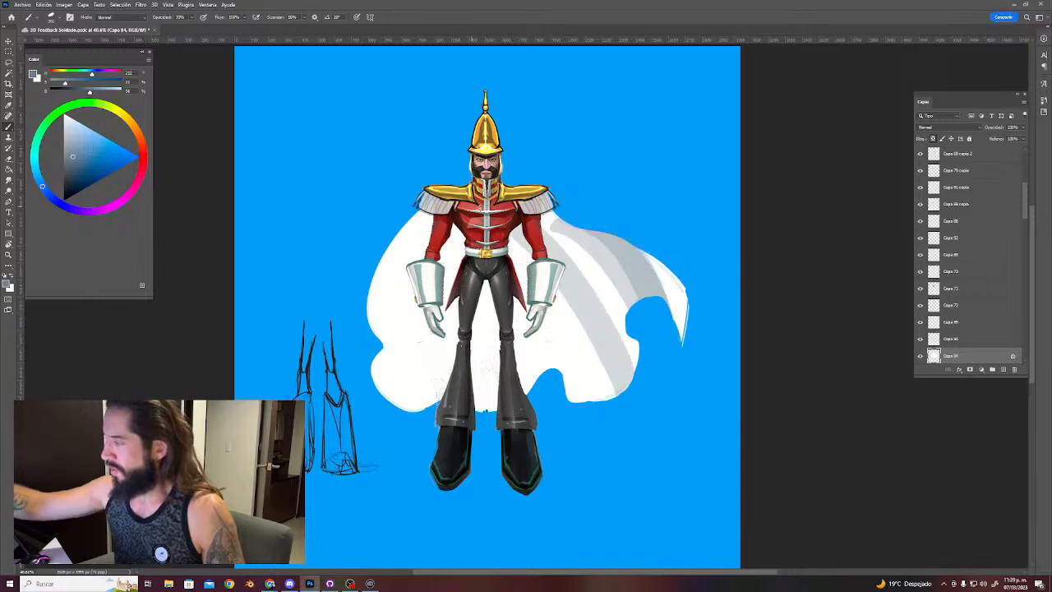
Undo the last fold stroke and repaint the long diagonal shadow from the right shoulder to the cape's right lobe.
key("ctrl+z")
mouse_move(631, 368)
left_mouse_down()
mouse_move(625, 341)
mouse_move(489, 189)
left_mouse_up()
key("ctrl+z")
mouse_move(633, 389)
left_mouse_down()
mouse_move(620, 341)
mouse_move(526, 215)
left_mouse_up()
key("ctrl+z")
mouse_move(632, 390)
left_mouse_down()
mouse_move(615, 333)
mouse_move(493, 182)
left_mouse_up()
Shade the cape behind the legs and across its left side with translucent grey-blue, leaving a light fold edge.
mouse_move(545, 367)
left_mouse_down()
mouse_move(526, 337)
mouse_move(510, 506)
mouse_move(500, 137)
mouse_move(456, 484)
mouse_move(503, 226)
mouse_move(485, 282)
left_mouse_up()
mouse_move(378, 419)
left_mouse_down()
mouse_move(393, 356)
mouse_move(460, 238)
mouse_move(400, 362)
left_mouse_up()
mouse_move(462, 256)
left_mouse_down()
mouse_move(407, 477)
mouse_move(428, 254)
left_mouse_up()
mouse_move(395, 299)
left_mouse_down()
mouse_move(368, 334)
mouse_move(441, 187)
mouse_move(364, 300)
left_mouse_up()
left_click_drag(429, 223, 366, 354)
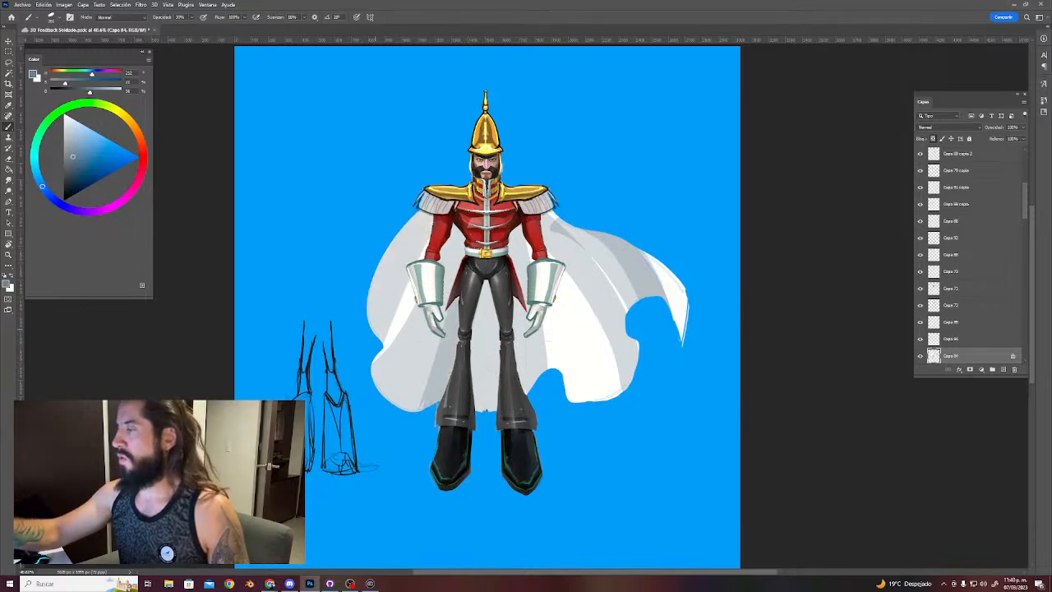
Deepen the grey-blue shadow behind the soldier's legs and along the cape's left edge with a larger brush.
key("z")
mouse_move(524, 387)
left_mouse_down()
mouse_move(490, 404)
mouse_move(534, 395)
left_mouse_up()
key("b")
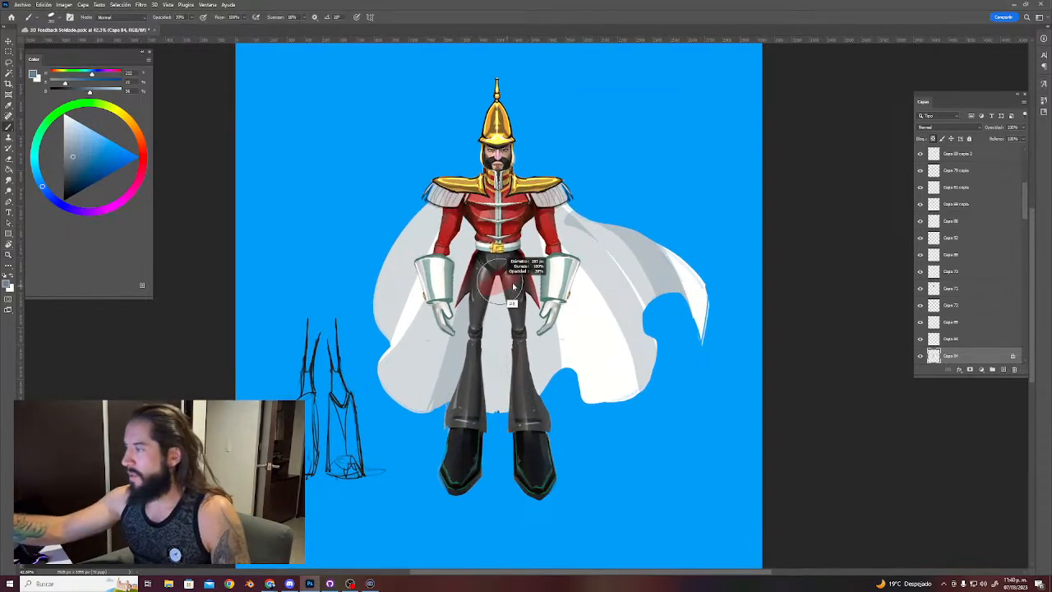
left_click_drag(498, 279, 478, 575)
left_click_drag(514, 189, 500, 535)
mouse_move(376, 317)
left_mouse_down()
mouse_move(407, 226)
mouse_move(440, 200)
left_mouse_up()
key("ctrl+z")
mouse_move(383, 324)
left_mouse_down()
mouse_move(435, 181)
mouse_move(344, 421)
left_mouse_up()
Undo the broad stroke on the cape's right side and add a narrower fold shadow toward the tail with a smaller brush.
left_click_drag(559, 205, 679, 362)
key("ctrl+z")
right_click(634, 254, "alt")
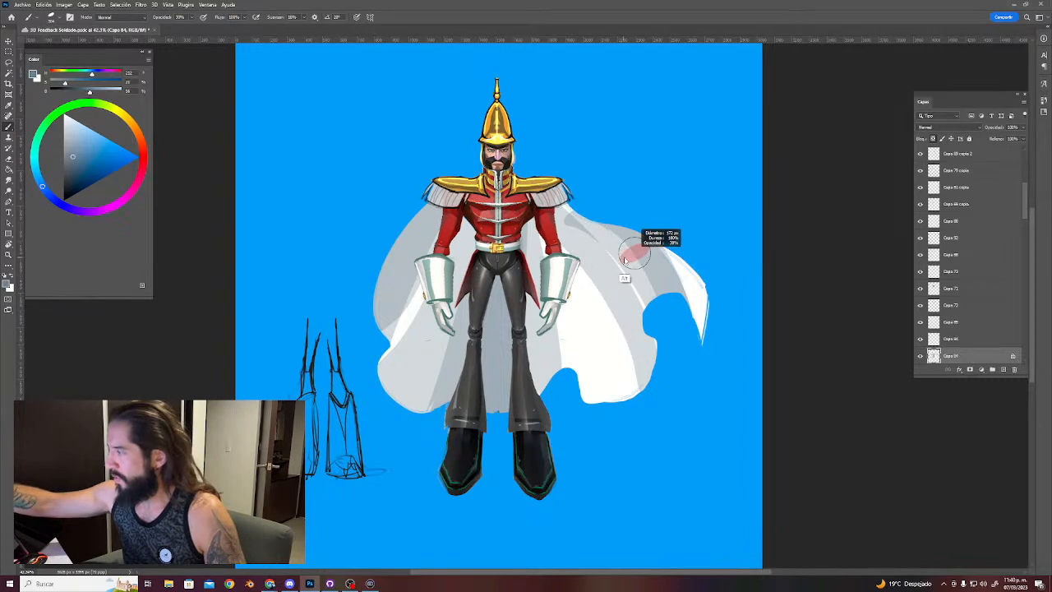
mouse_move(648, 316)
left_mouse_down()
mouse_move(558, 205)
mouse_move(450, 234)
left_mouse_up()
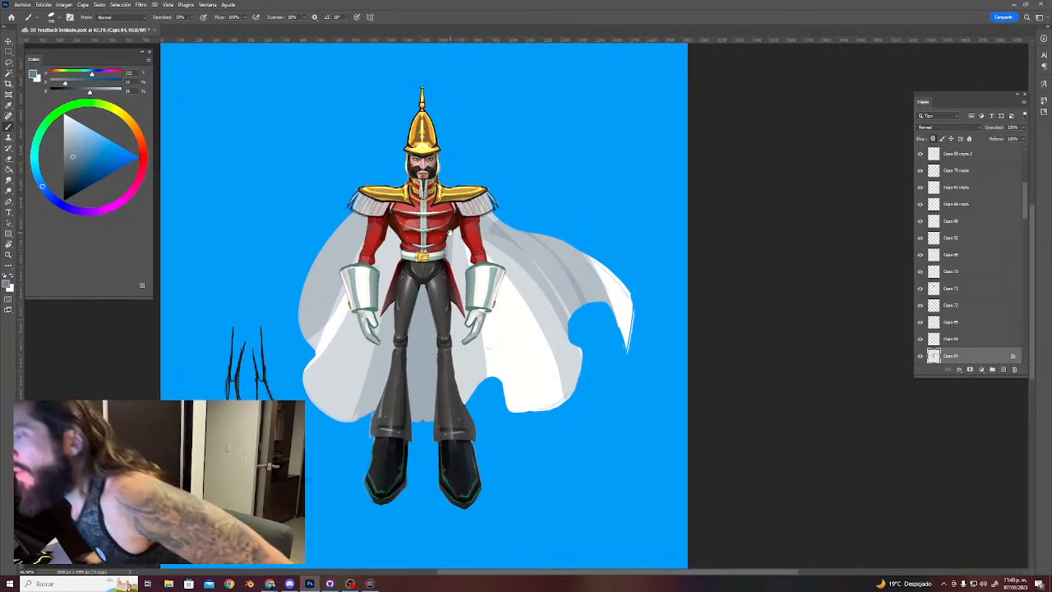
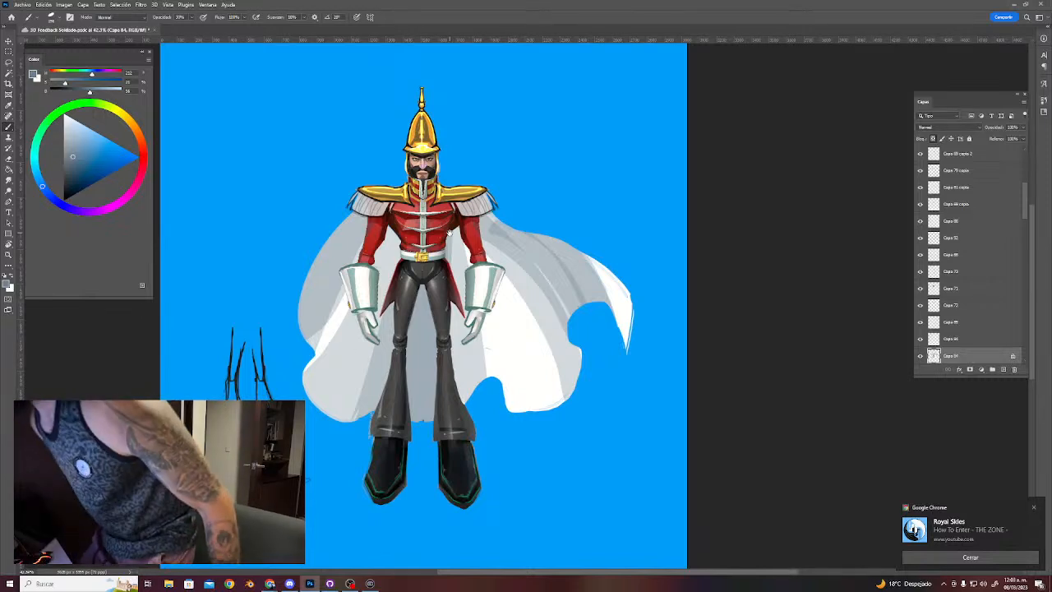
Save the document.
left_click_drag(449, 232, 374, 182)
key("ctrl+s")
key("v")
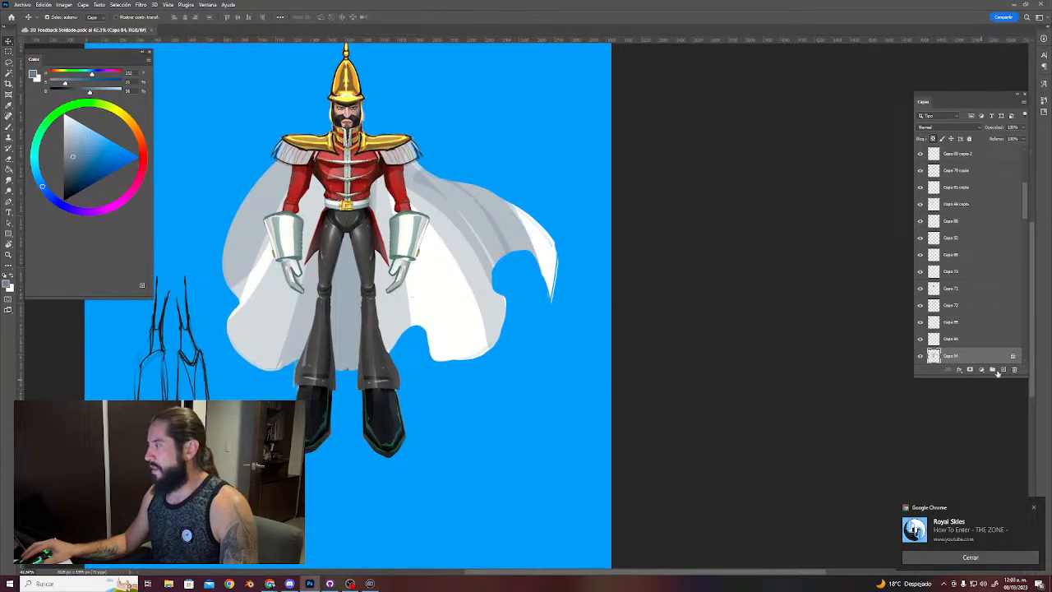
Add a new layer directly above the cape's layer and sample the background blue for the brush.
left_click(1003, 369)
key("b")
left_click(450, 452, "alt")
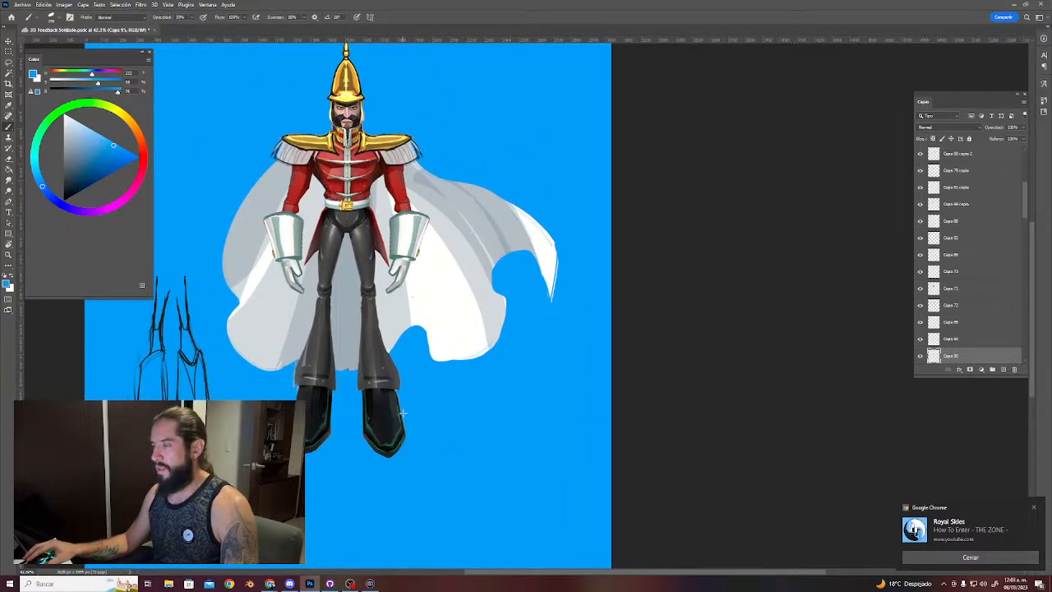
left_click_drag(433, 419, 500, 430)
Switch to a large soft brush and tint the cape's lower hem and the area behind the legs with translucent background blue.
right_click(499, 436)
left_click(738, 338)
key("Return")
mouse_move(412, 387)
left_mouse_down()
mouse_move(499, 407)
mouse_move(400, 411)
mouse_move(469, 417)
left_mouse_up()
left_click(390, 429)
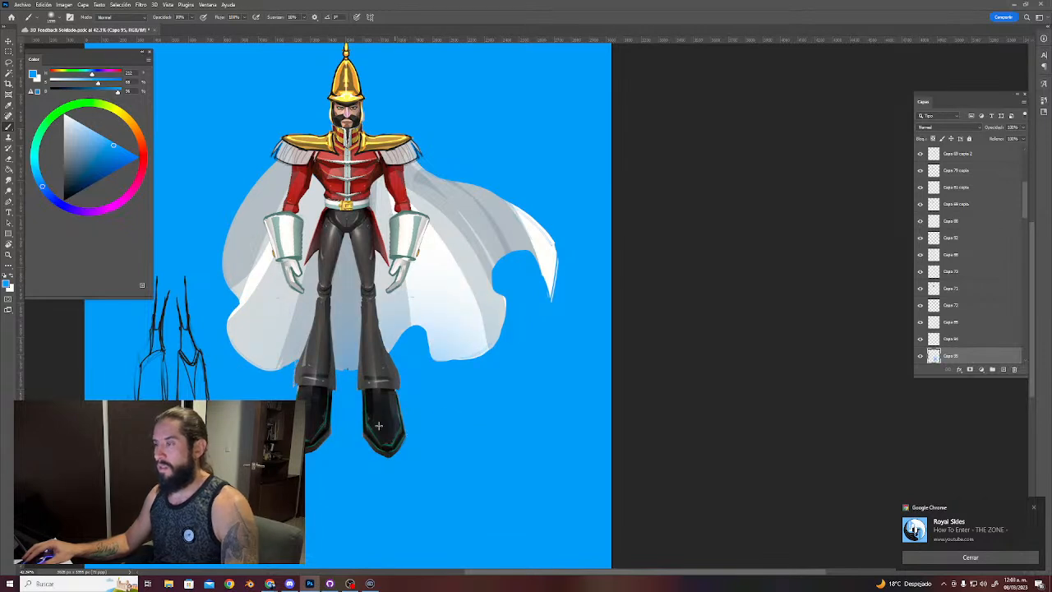
left_click(327, 420)
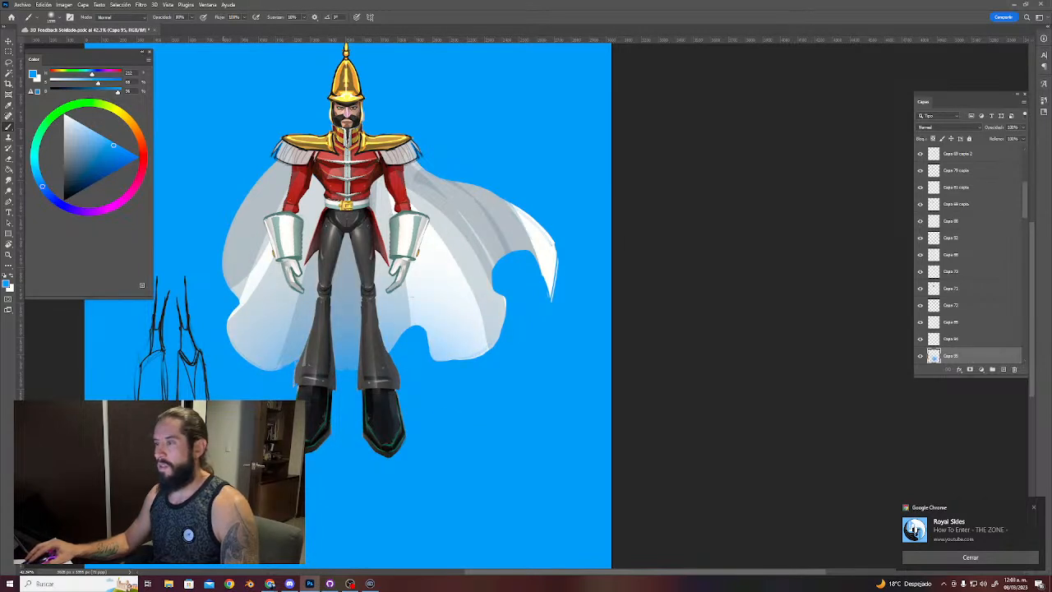
left_click(220, 415)
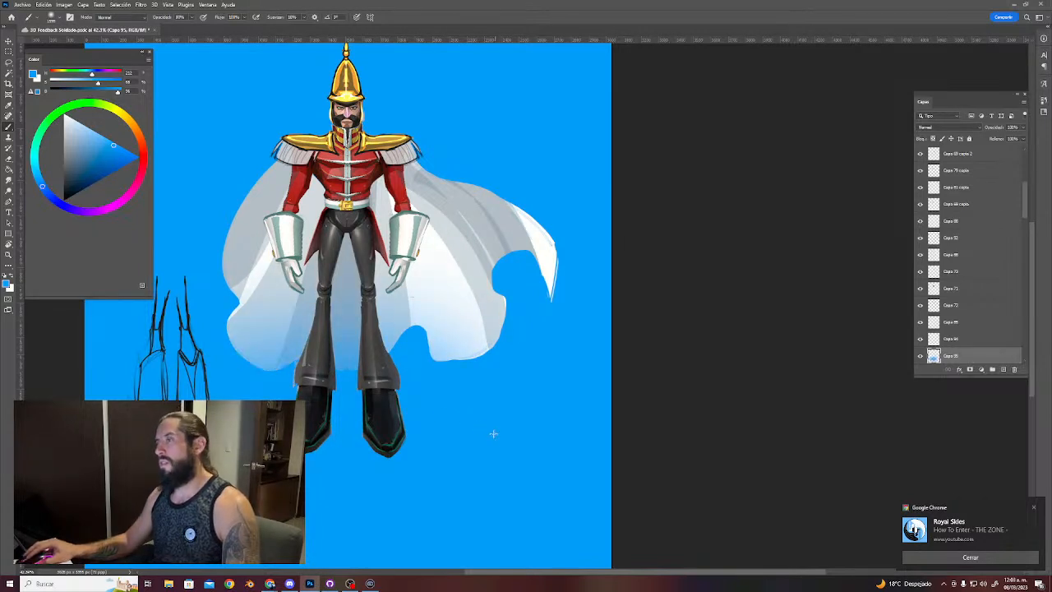
Load the cape layer's outline as a selection, keep the blue tint layer active, hide the selection edges and sample the cape's pale colour.
right_click(324, 272, "alt")
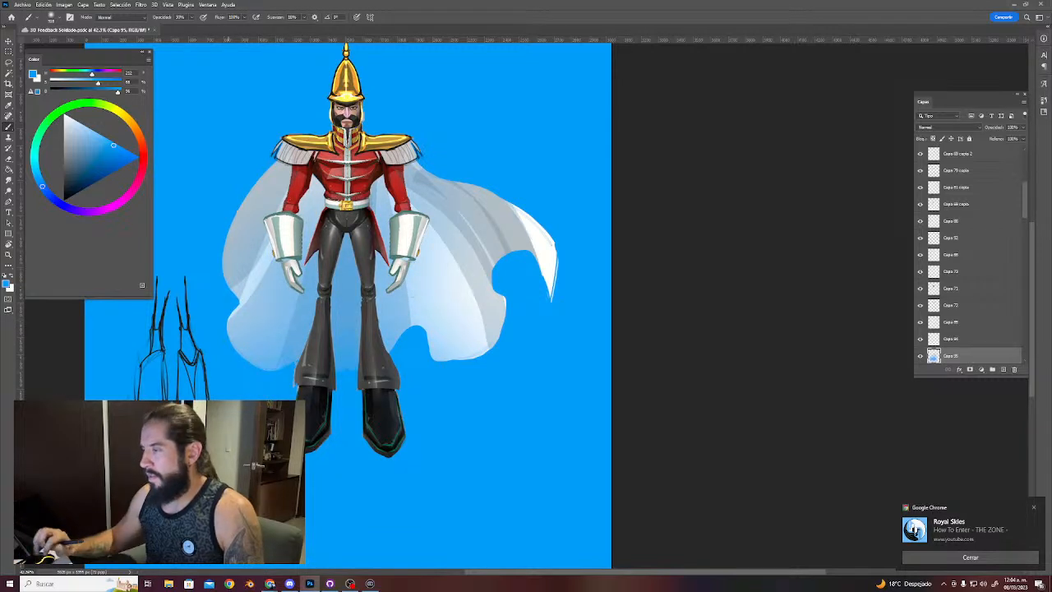
scroll(952, 357, "down", 2)
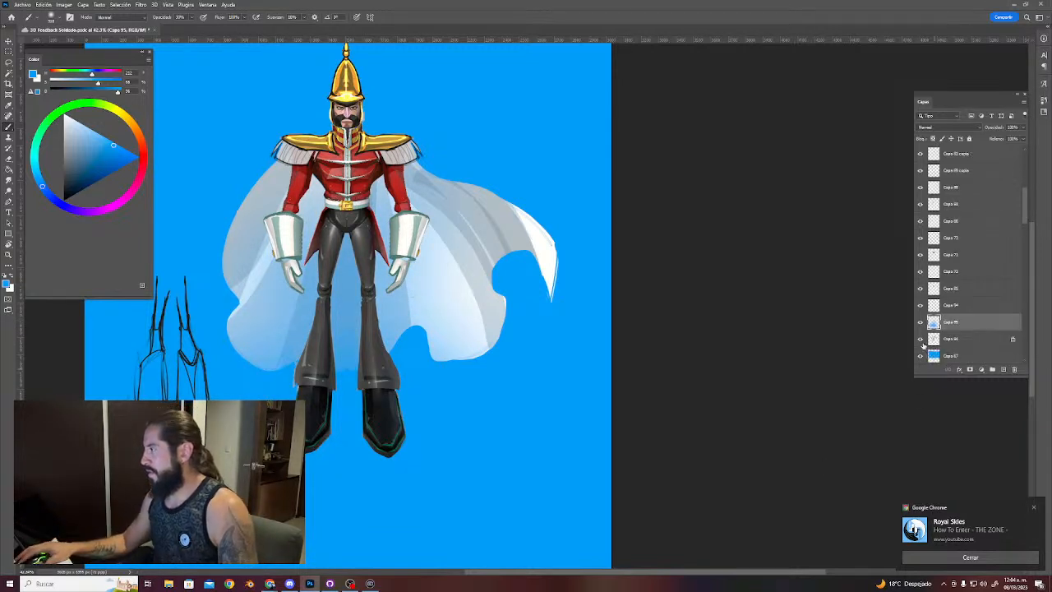
left_click(927, 343, "shift")
left_click(934, 325, "ctrl")
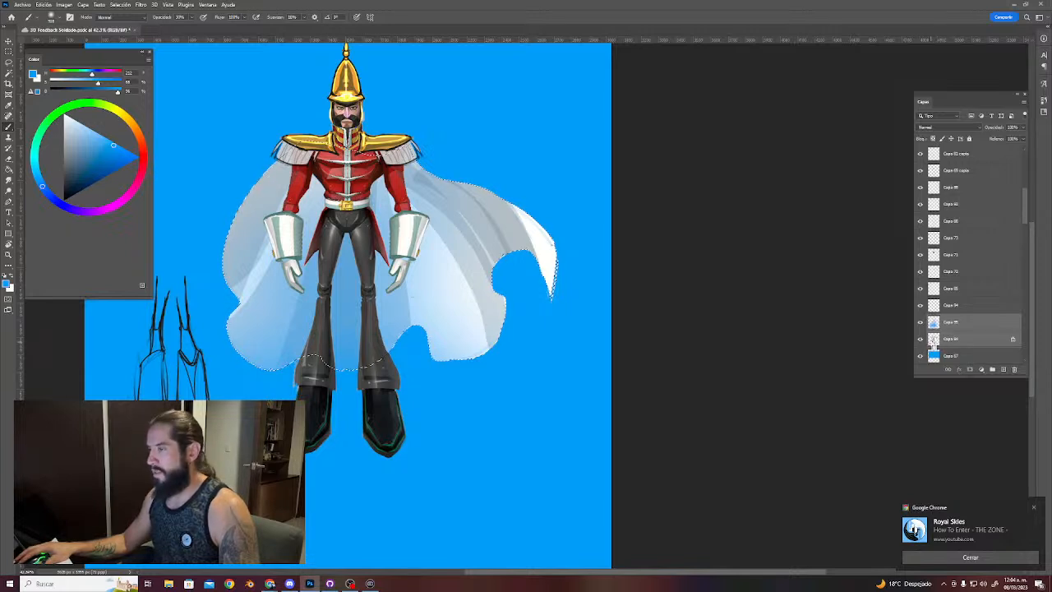
left_click(933, 327)
key("ctrl+;")
key("ctrl+h")
left_click(422, 369, "alt")
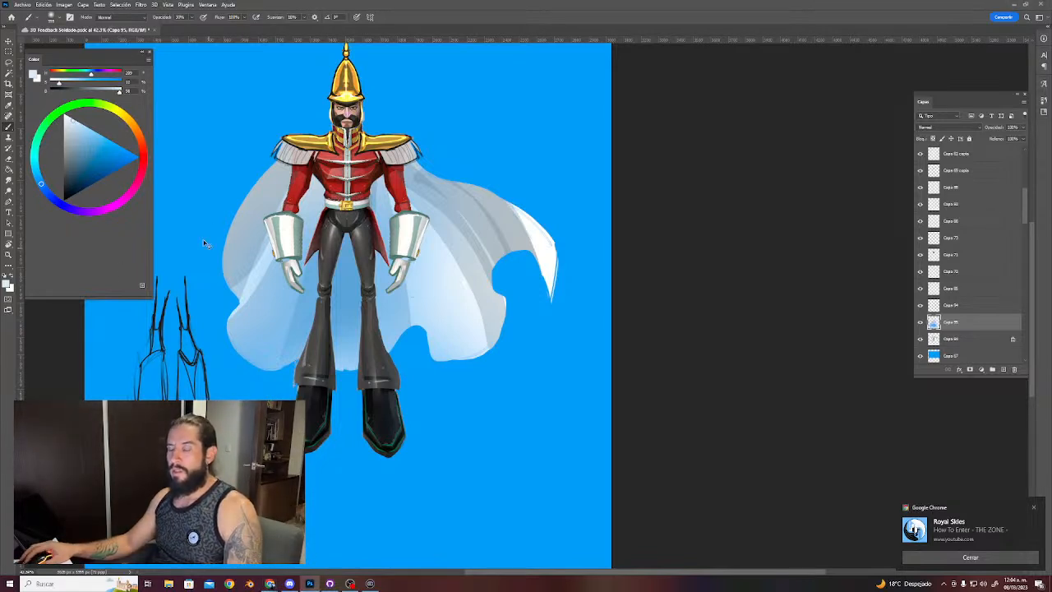
Switch to Discord, close the enlarged soldier render, and view the posted guitarist cover art in the TorchofRockandRoll server.
key("alt+Tab")
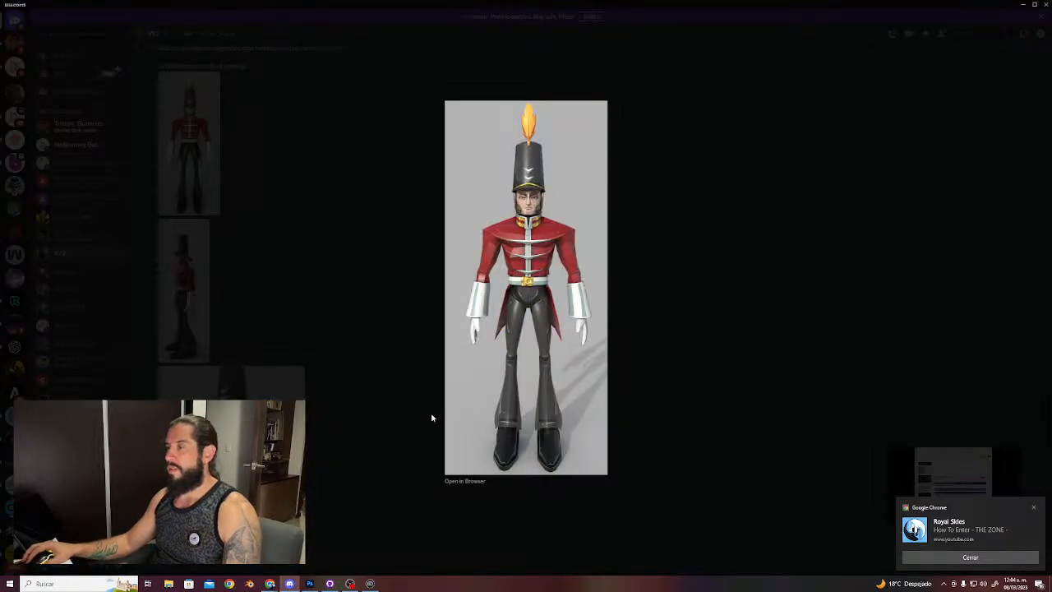
left_click(432, 418)
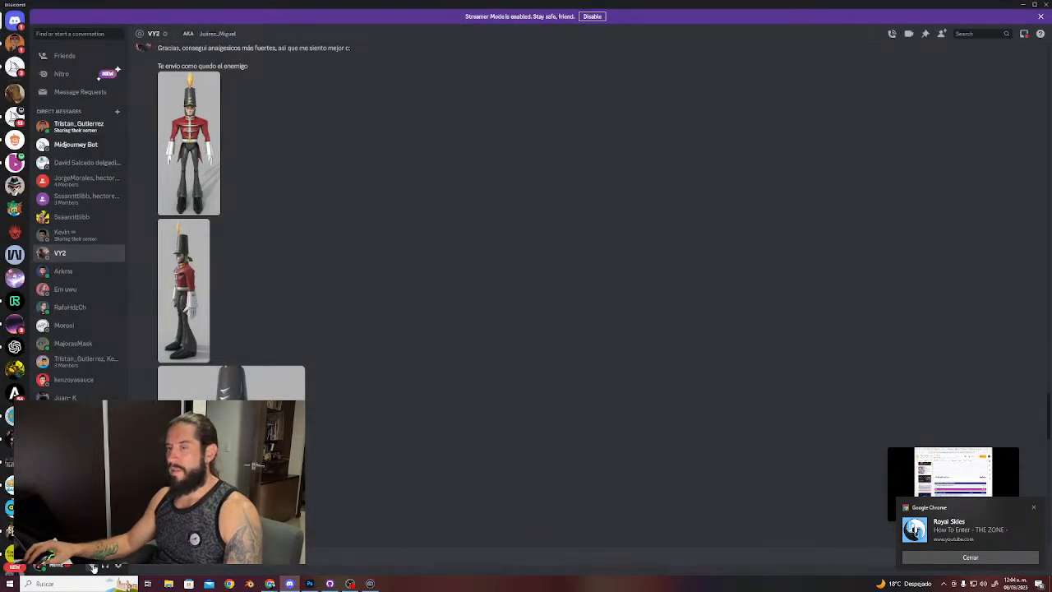
left_click(13, 44)
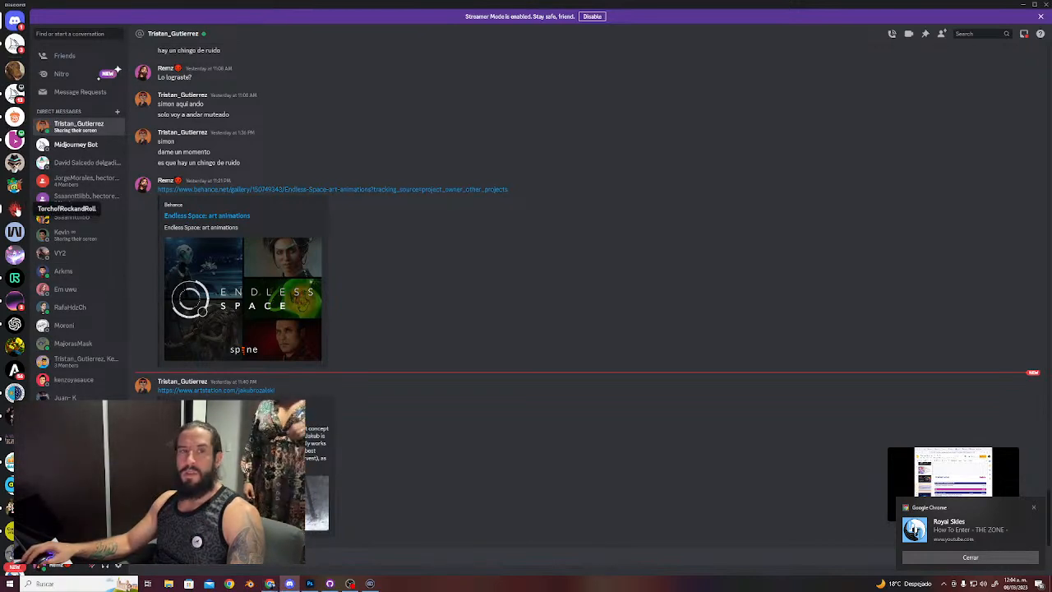
left_click(16, 210)
left_click(259, 442)
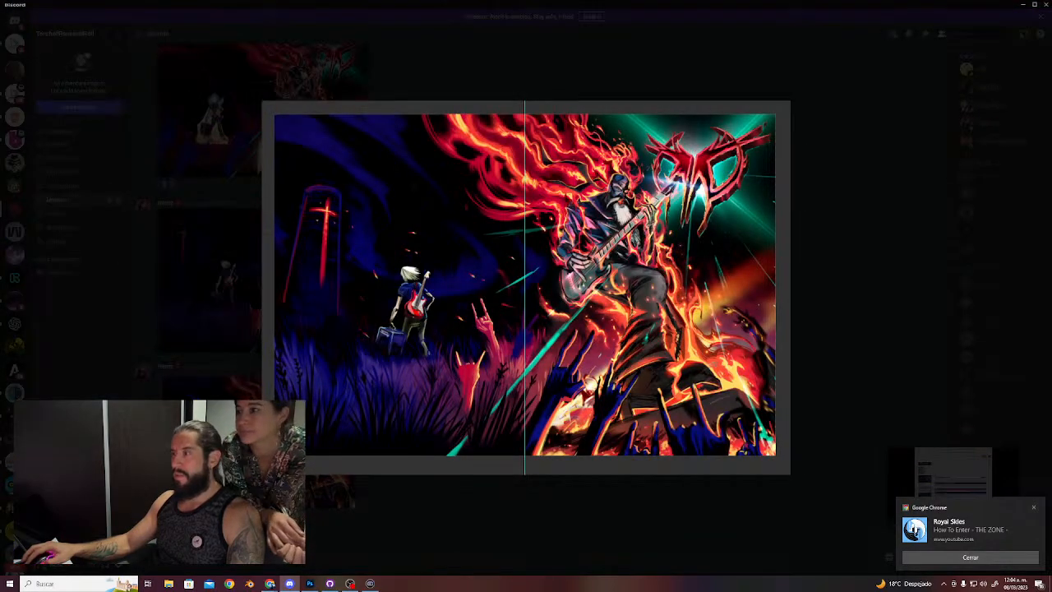
key("Escape")
Return to Photoshop, close the soldier document and open BACK_v1 from the Torch cloud folder.
left_click(309, 584)
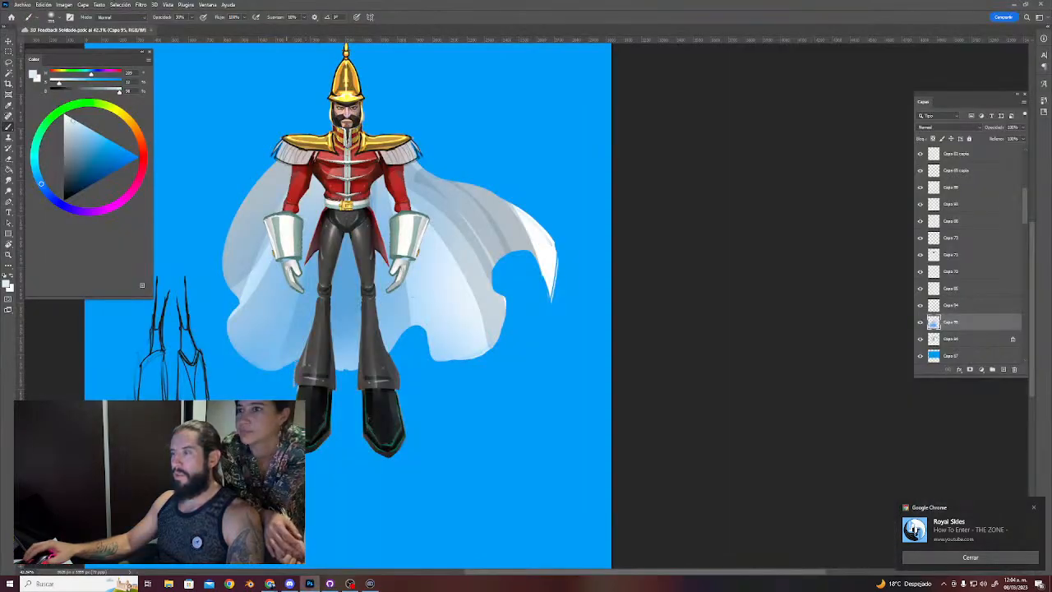
left_click(151, 30)
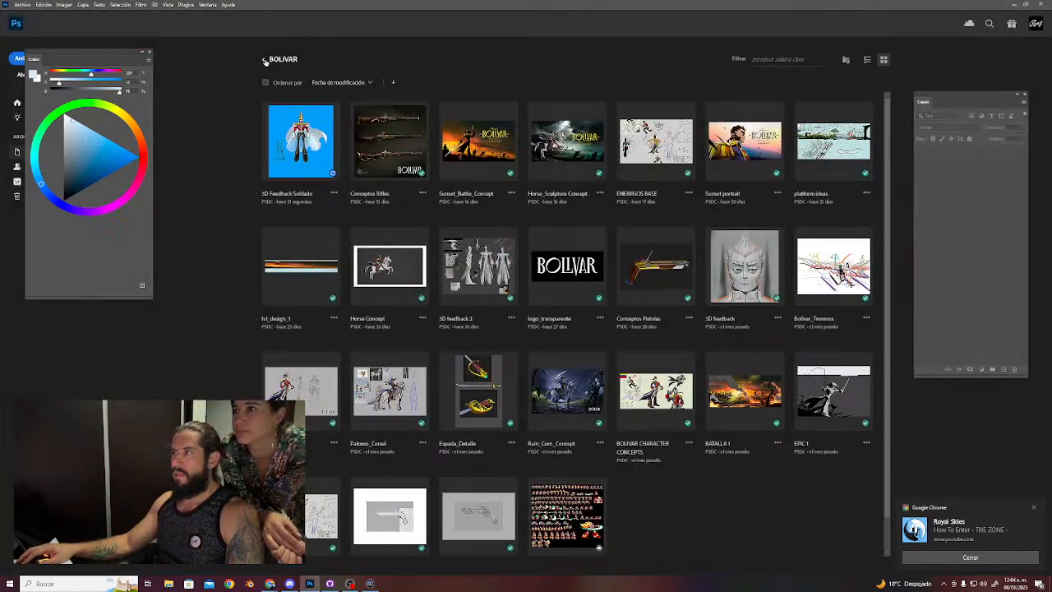
left_click(298, 59)
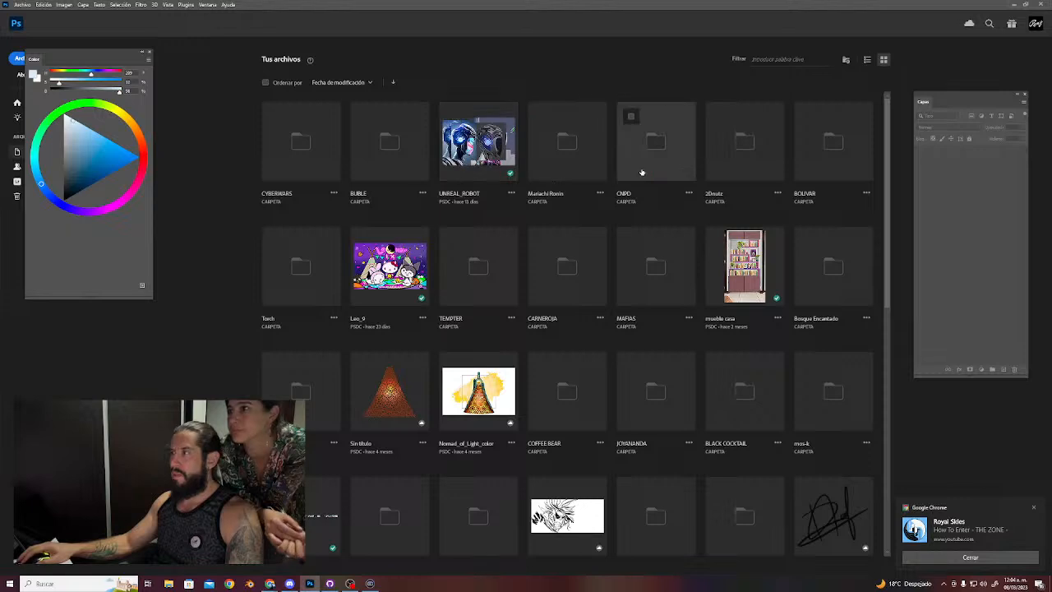
left_click(320, 261)
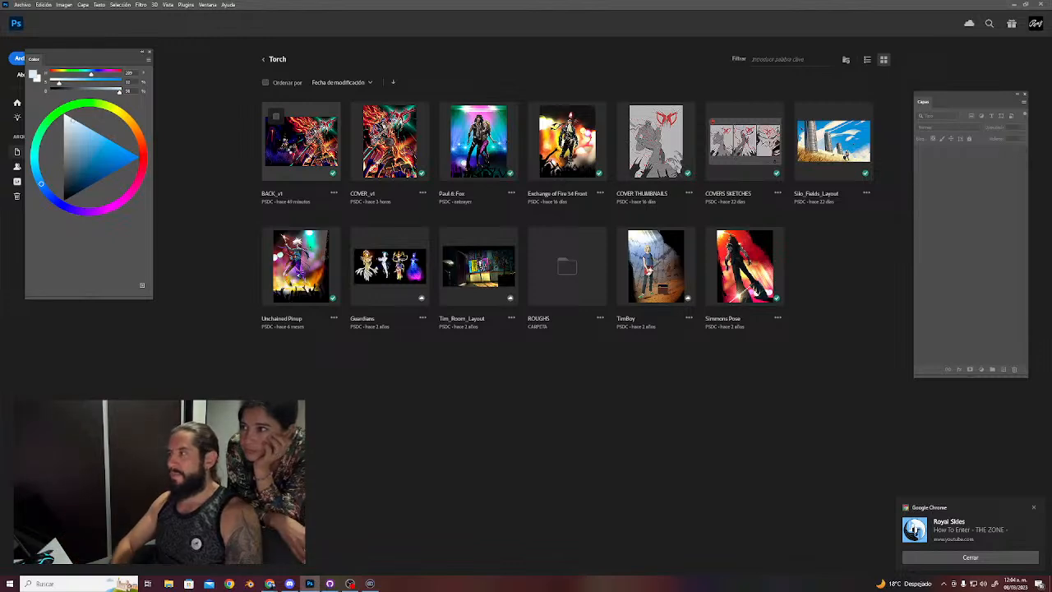
left_click(292, 150)
key("Return")
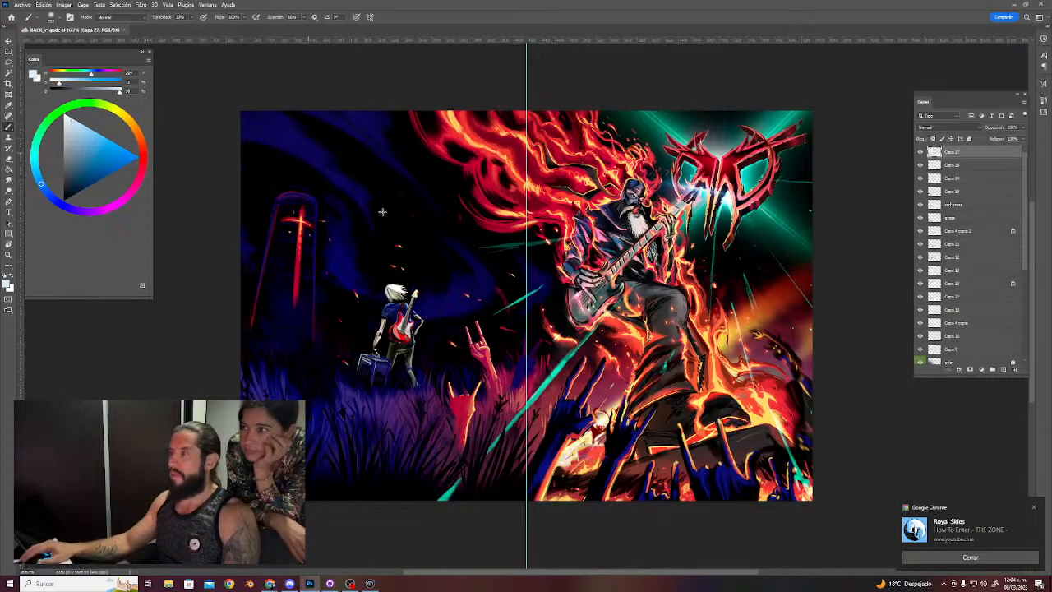
Display the BACK_v1 illustration in full-screen mode with the rulers hidden.
key("f")
key("f")
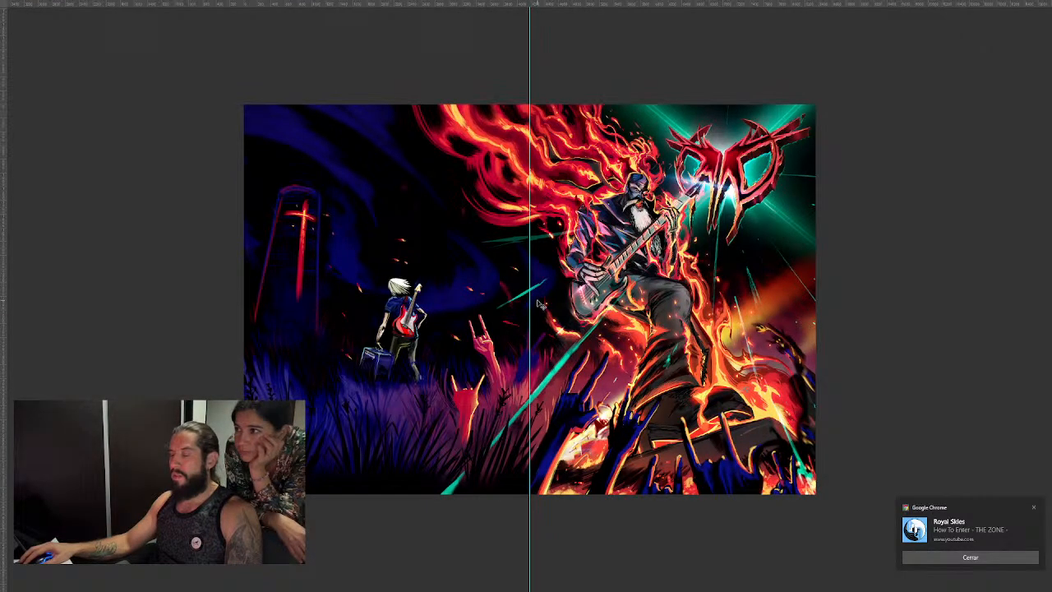
key("ctrl+r")
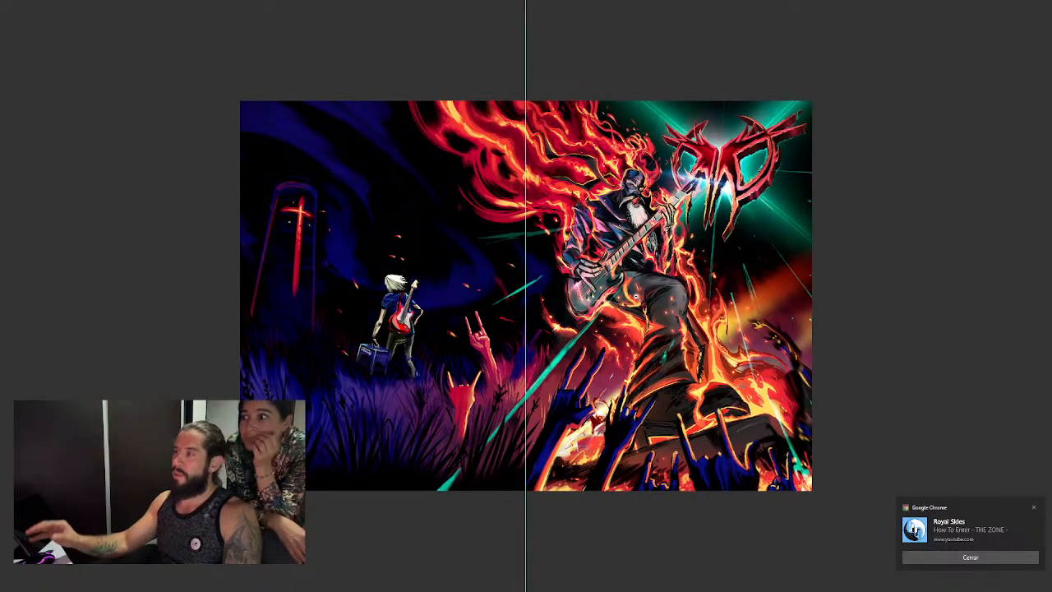
Examine the flaming guitarist up close, including his face, beard, guitar and the winged logo.
left_click_drag(661, 319, 490, 376)
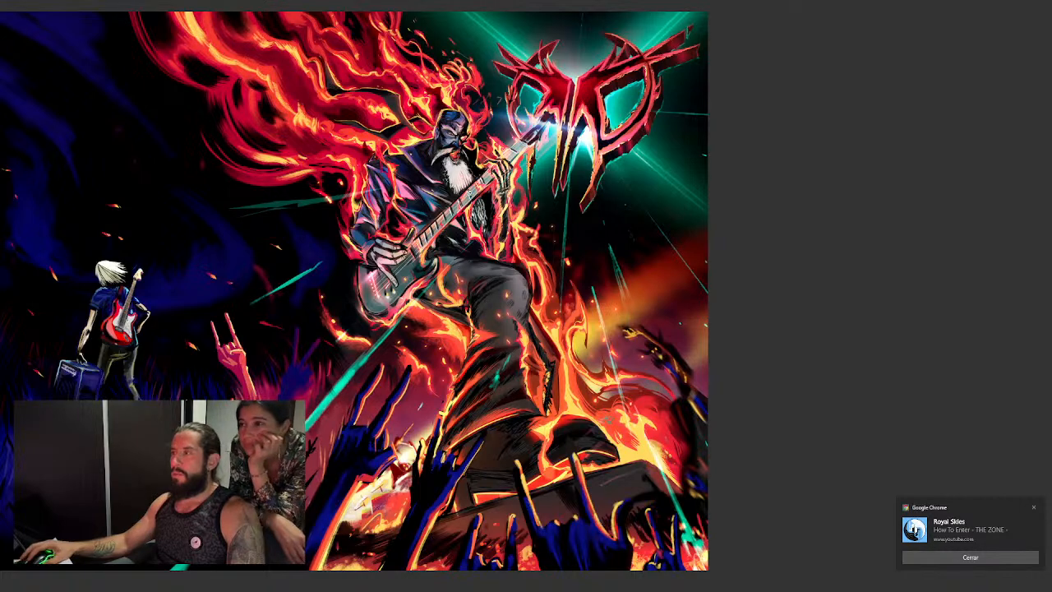
scroll(480, 173, "up", 5)
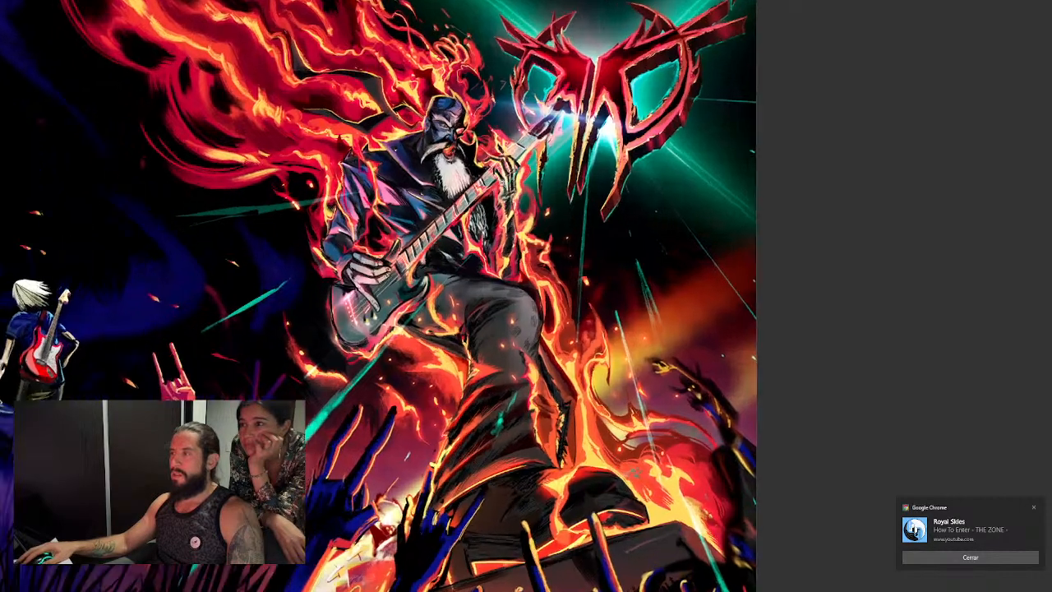
left_click_drag(500, 172, 507, 226)
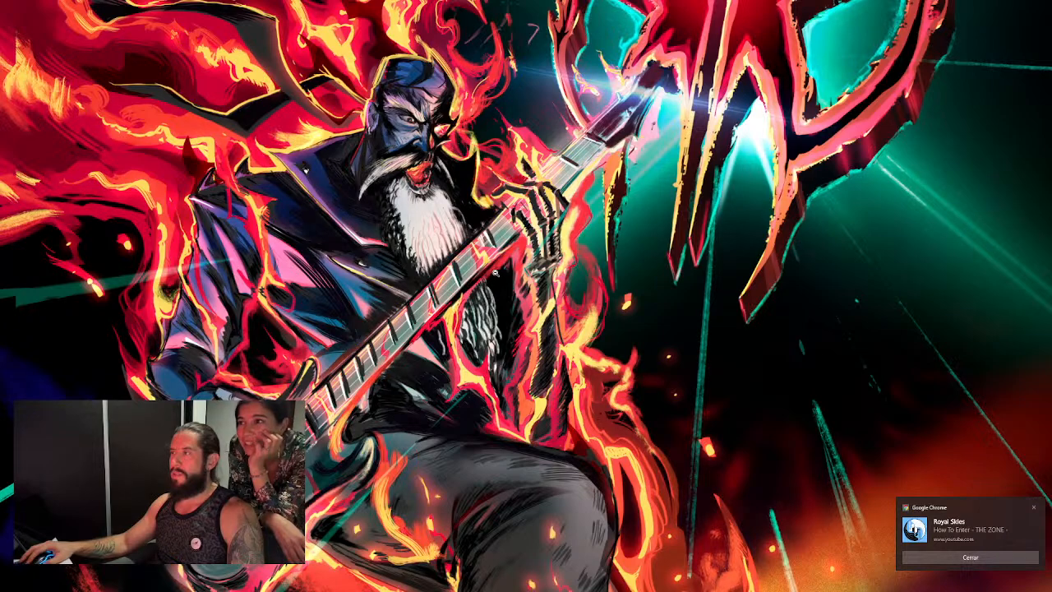
scroll(492, 273, "down", 1)
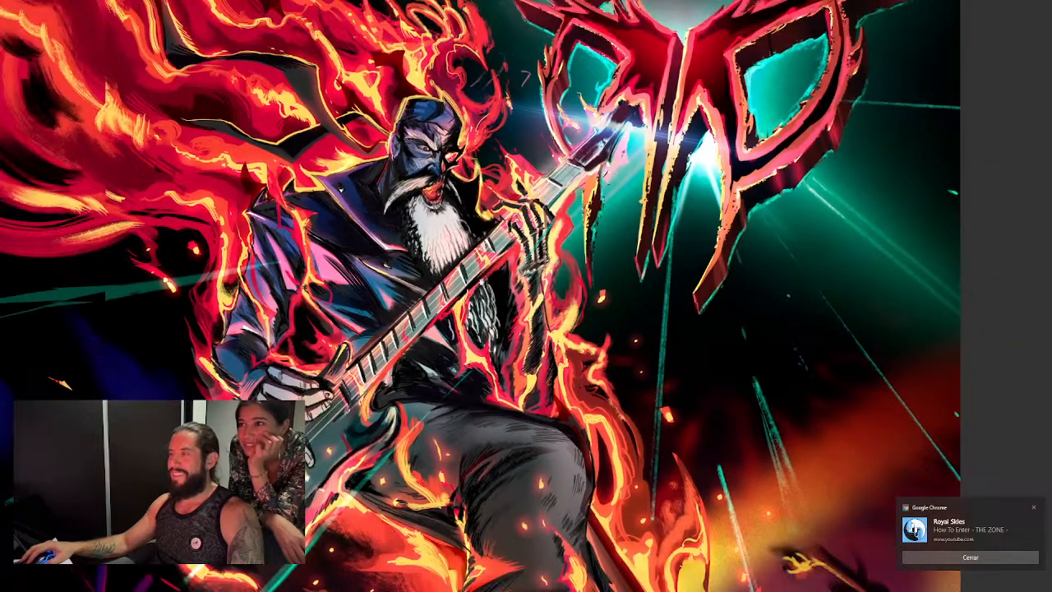
scroll(491, 273, "down", 1)
scroll(423, 110, "up", 6)
scroll(422, 110, "down", 2)
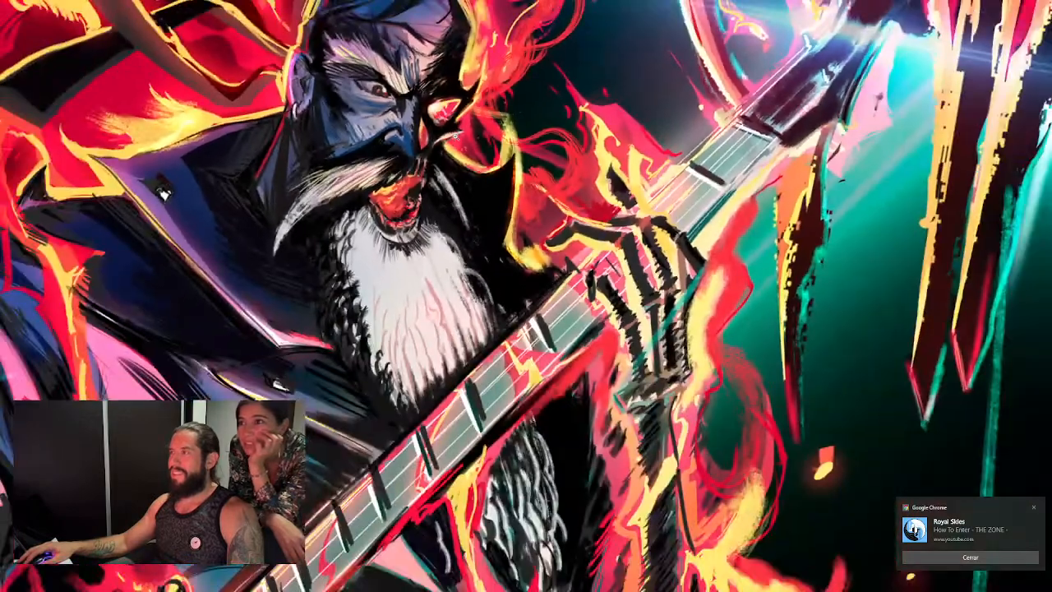
scroll(478, 177, "down", 6)
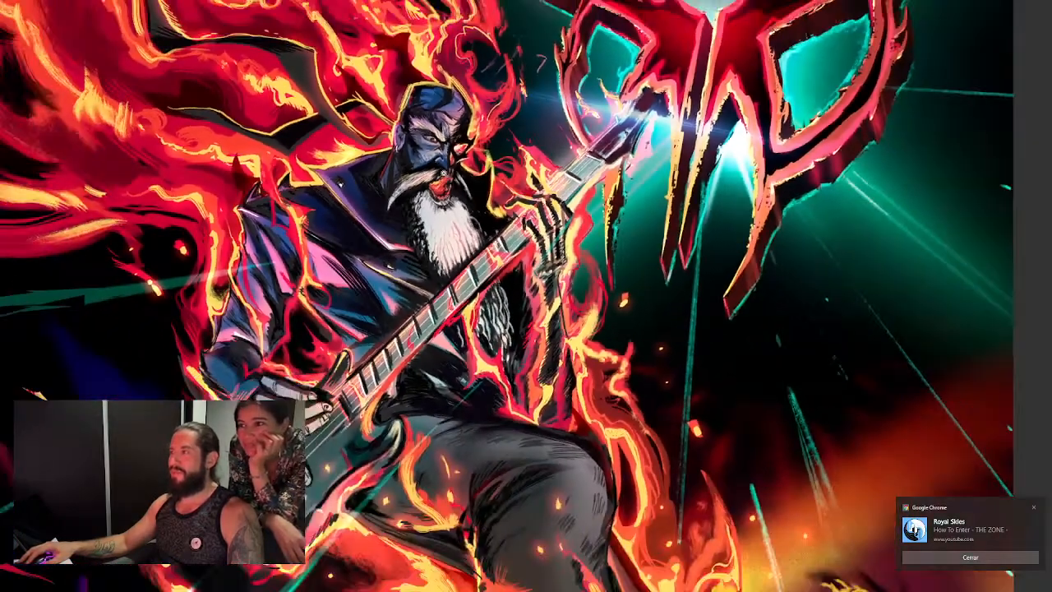
scroll(467, 230, "down", 2)
scroll(526, 244, "up", 3)
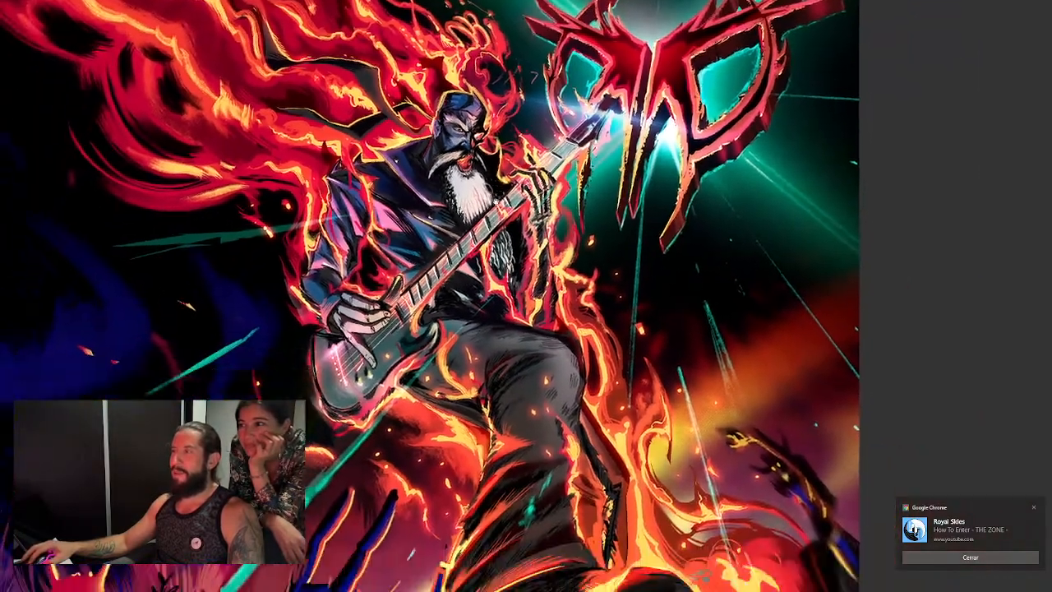
scroll(526, 247, "down", 2)
scroll(523, 271, "up", 3)
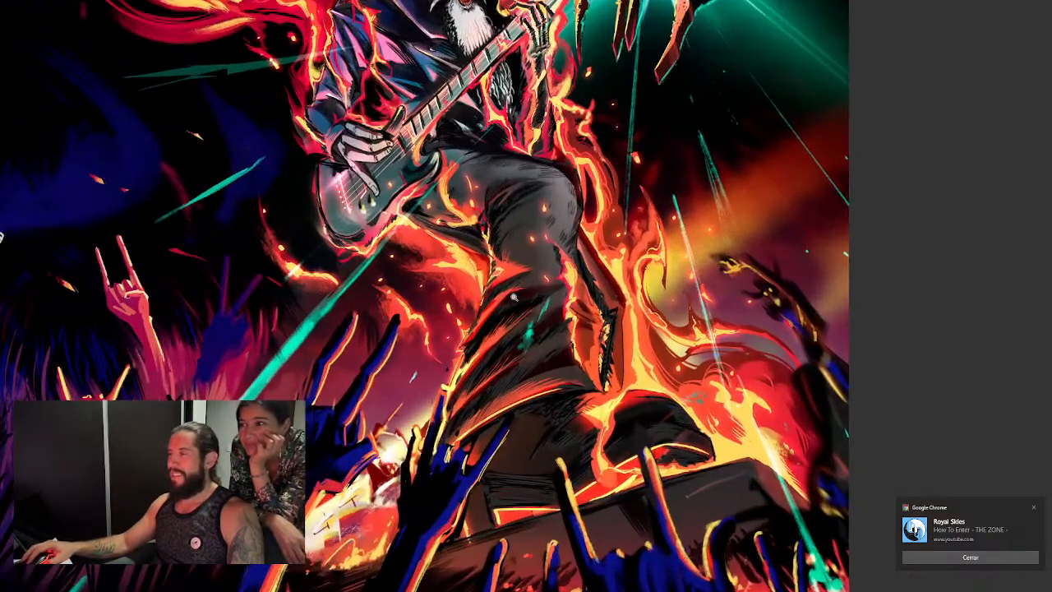
Inspect the raised hands, the boy with the guitar and the tower with the red cross, and return to the standard screen mode.
left_click_drag(513, 297, 507, 296)
left_click_drag(215, 259, 620, 315)
left_click_drag(574, 254, 599, 262)
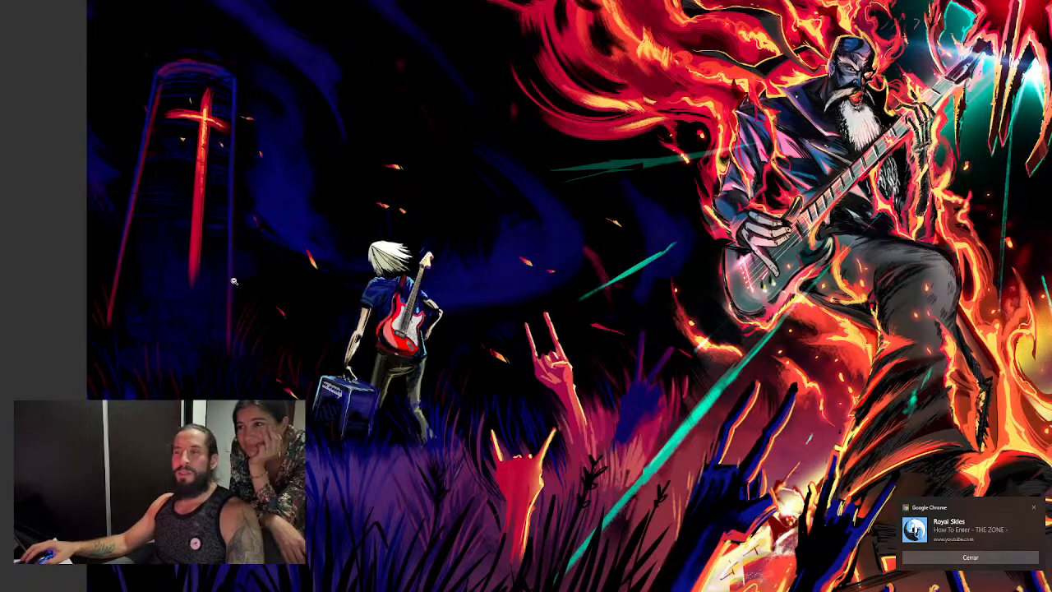
mouse_move(290, 297)
left_mouse_down()
mouse_move(280, 295)
mouse_move(307, 293)
mouse_move(293, 288)
left_mouse_up()
mouse_move(371, 278)
left_mouse_down()
mouse_move(316, 271)
mouse_move(356, 270)
left_mouse_up()
mouse_move(276, 307)
left_mouse_down()
mouse_move(402, 328)
mouse_move(309, 308)
left_mouse_up()
key("f")
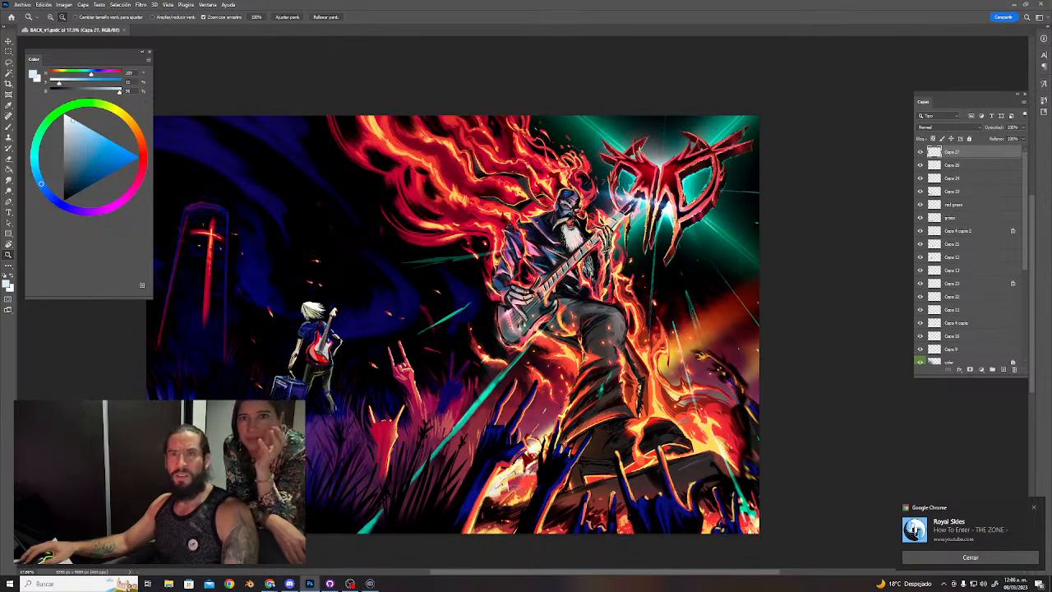
Switch to Chrome and search YouTube for "TORCH OF ROCK AND ROLL".
left_click_drag(2, 11, 346, 111)
left_click(572, 305)
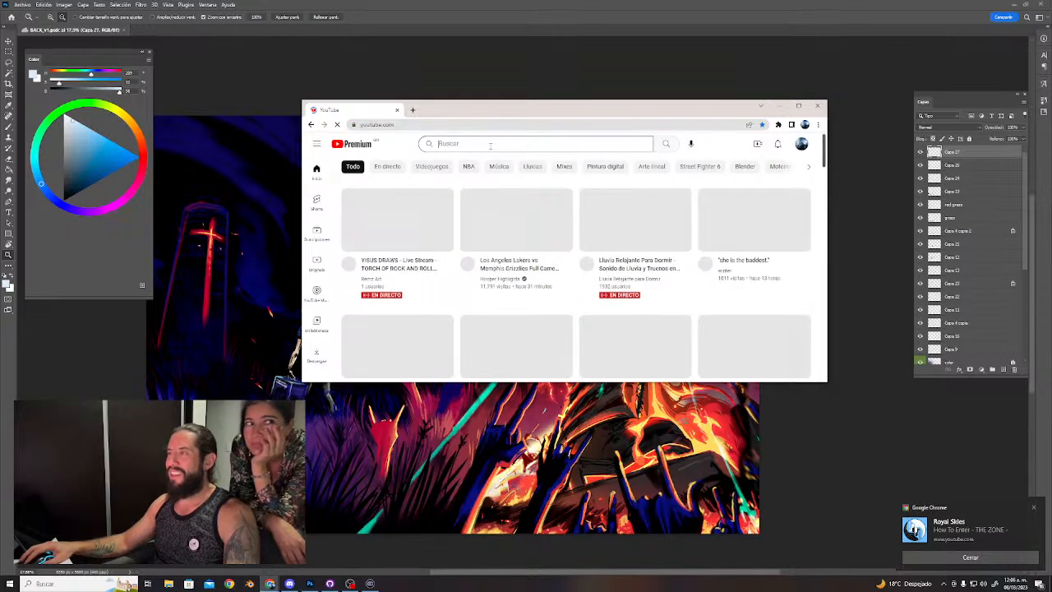
left_click(490, 144)
type("TORCH O")
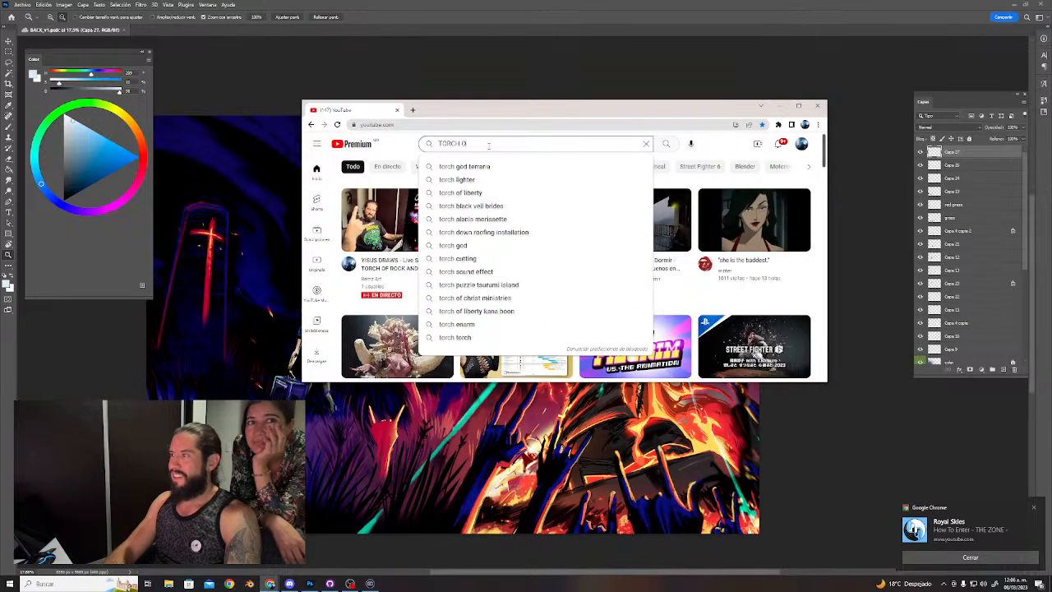
type("F ROCK AND ROLL")
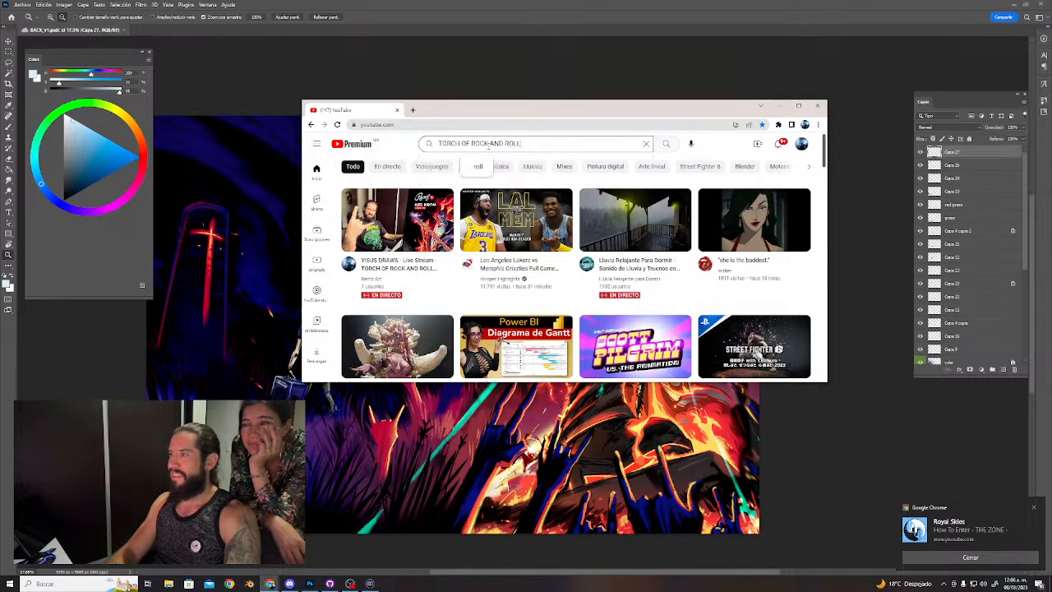
key("Return")
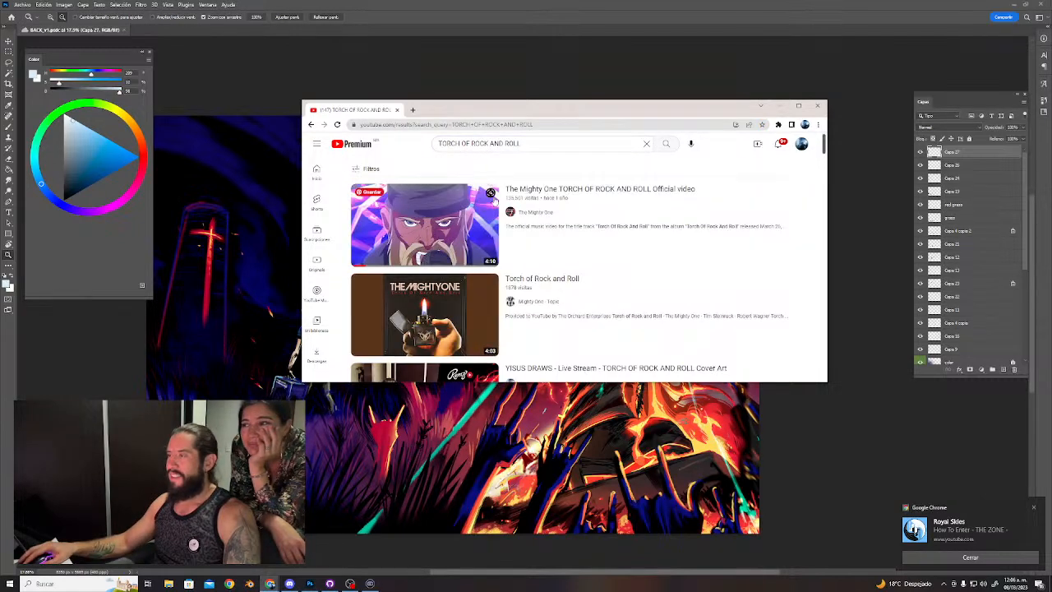
Play "The Mighty One TORCH OF ROCK AND ROLL LIVE At The Rickshaw" beside the illustration for comparison, and pause it.
scroll(462, 247, "down", 3)
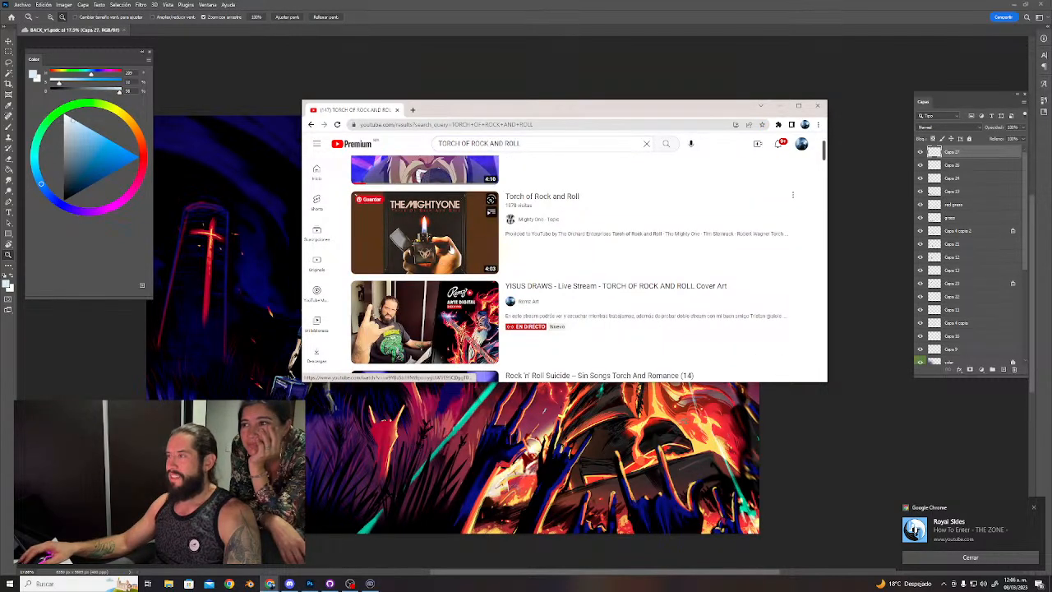
scroll(448, 271, "down", 2)
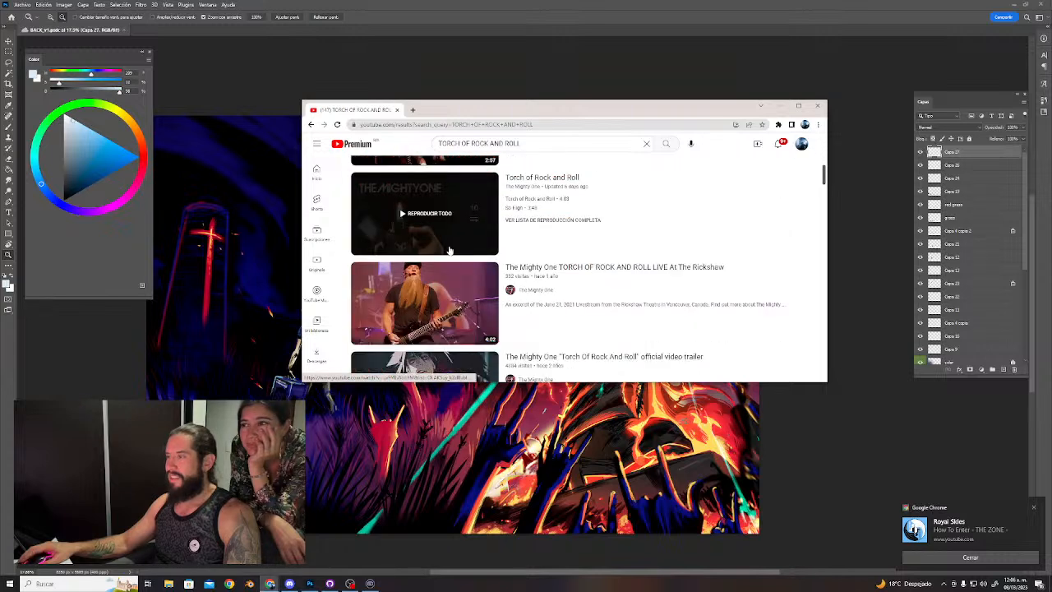
left_click(443, 295)
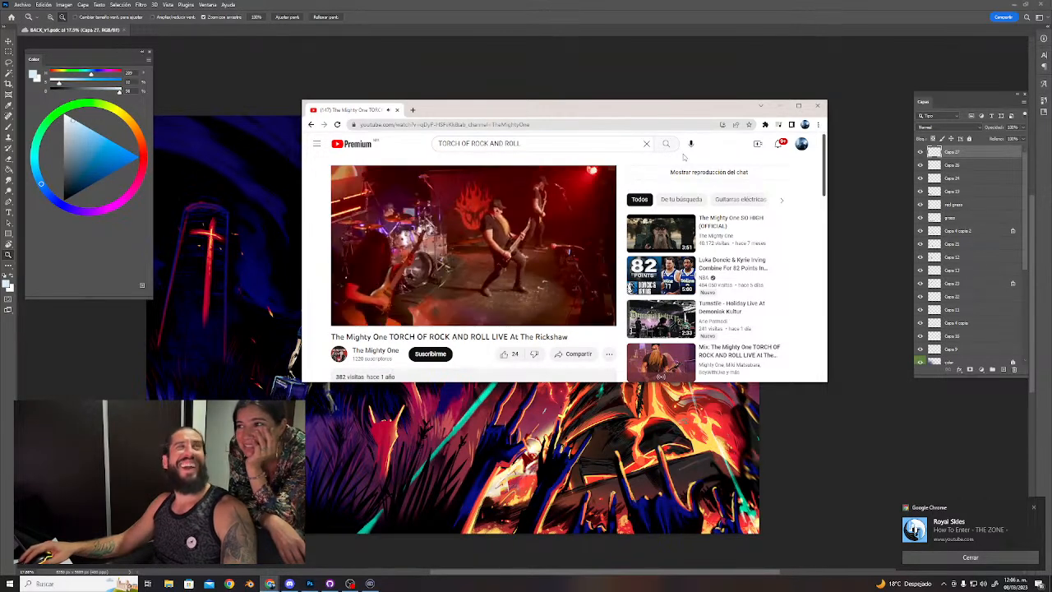
left_click_drag(662, 110, 1013, 163)
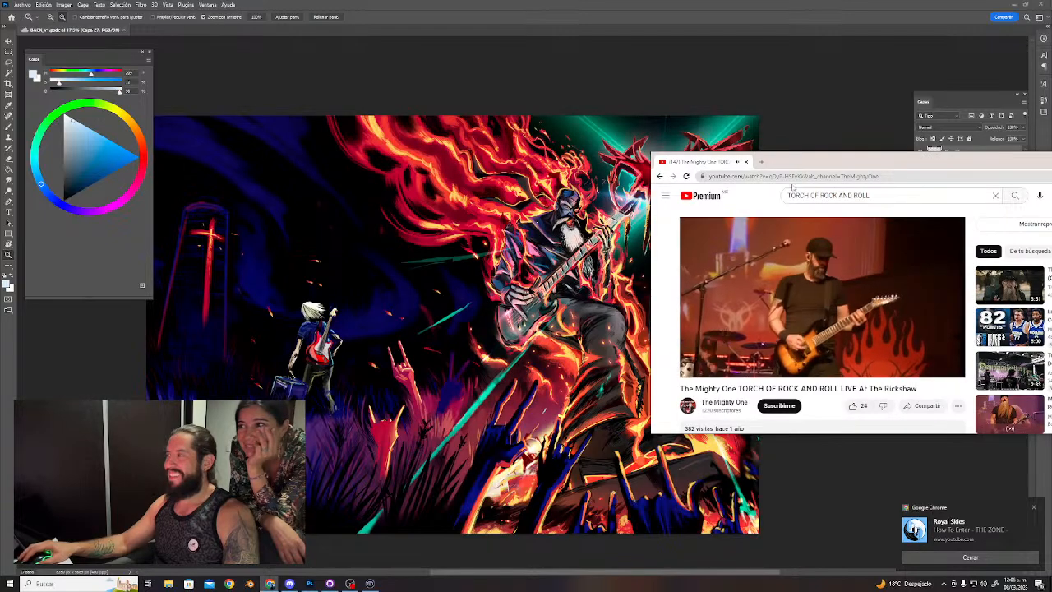
left_click_drag(841, 164, 491, 130)
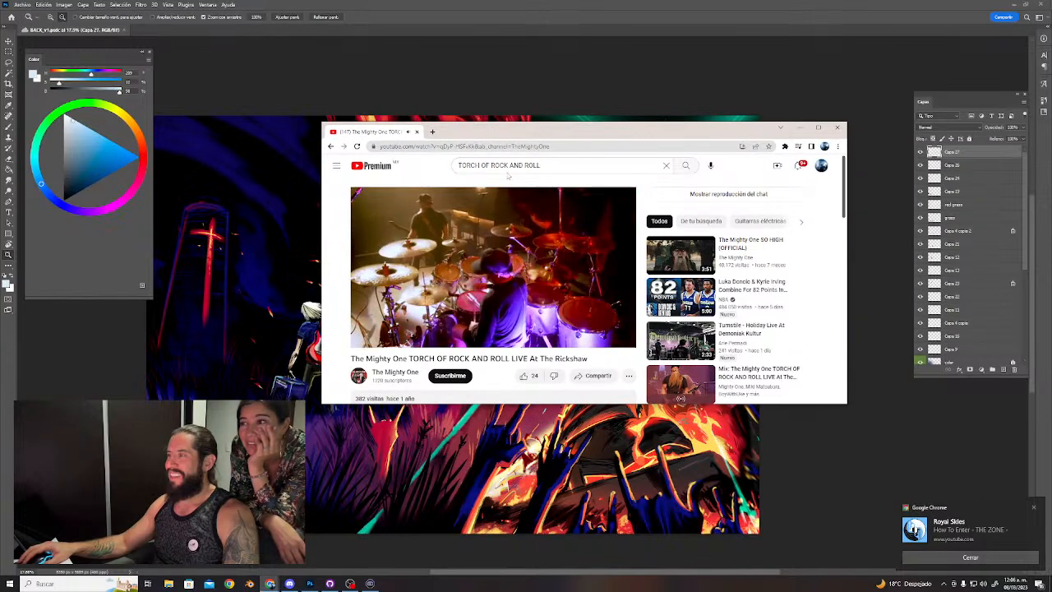
left_click(477, 236)
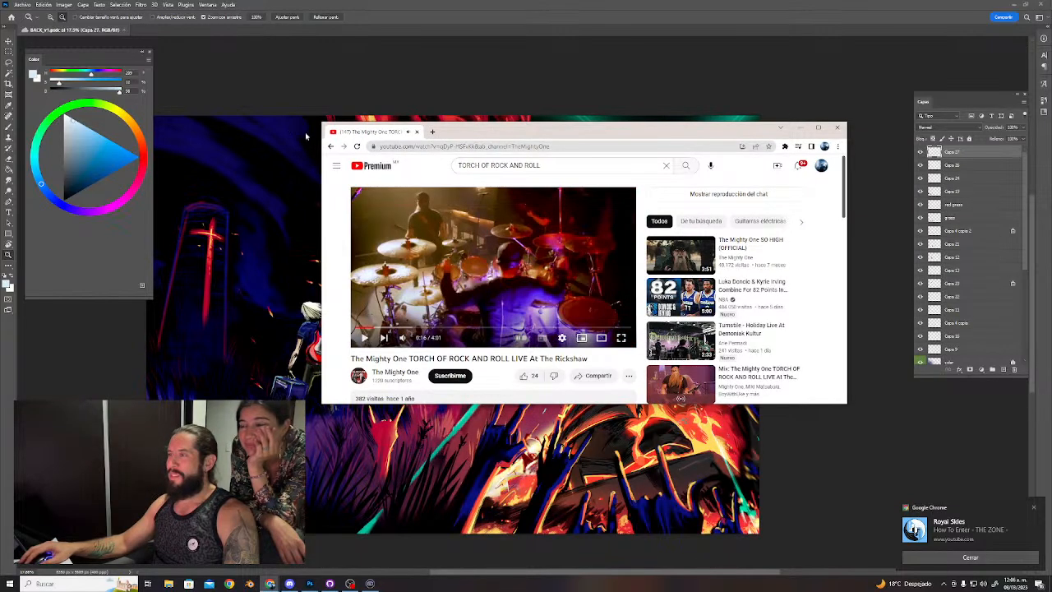
Return to the search results, open the 'Torch Of Rock And Roll' official video trailer, and maximize the browser window.
left_click(332, 146)
scroll(458, 251, "down", 1)
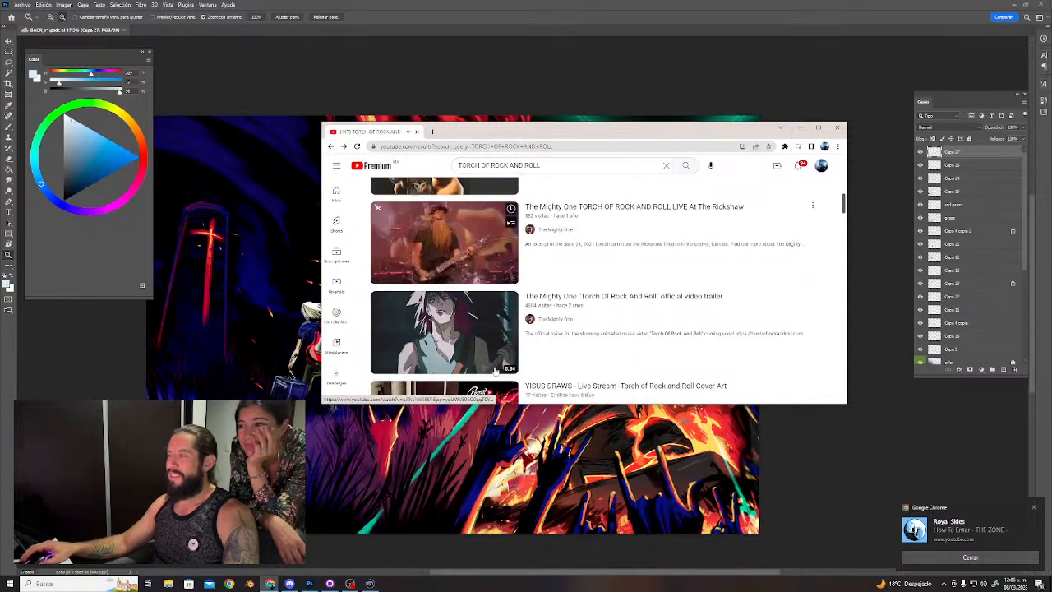
left_click(458, 327)
left_click(817, 128)
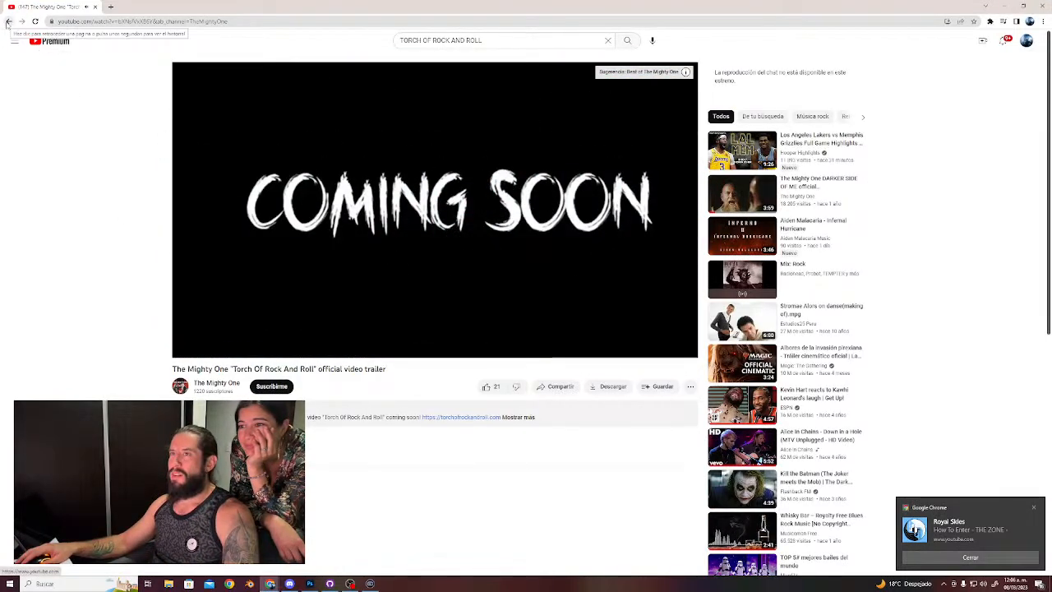
Open 'The Mighty One TORCH OF ROCK AND ROLL Official video' from the results and pause it on the silo field shot around 0:31.
left_click(8, 23)
scroll(305, 184, "up", 10)
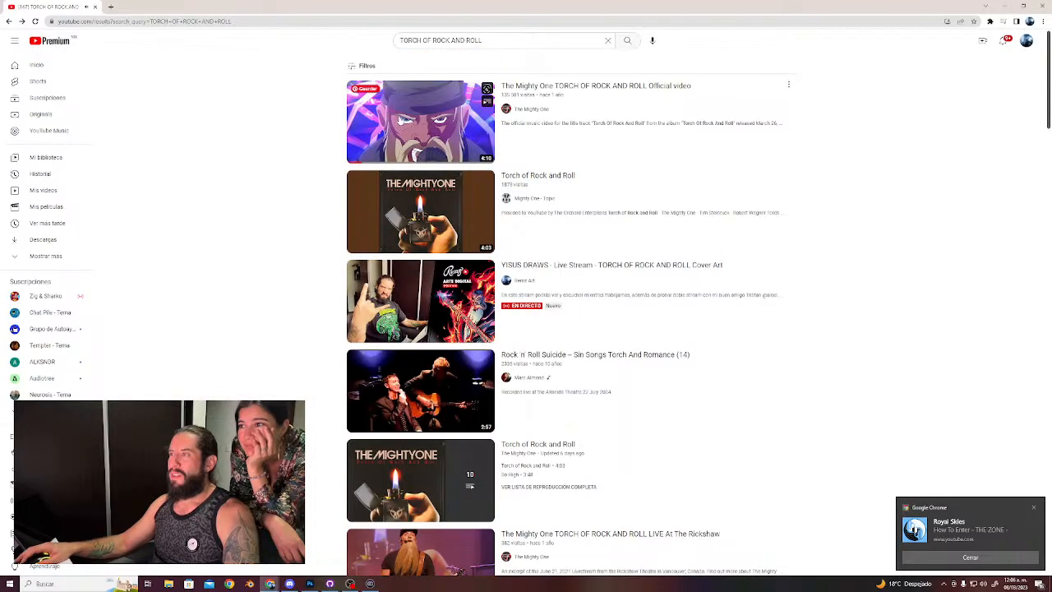
left_click(398, 119)
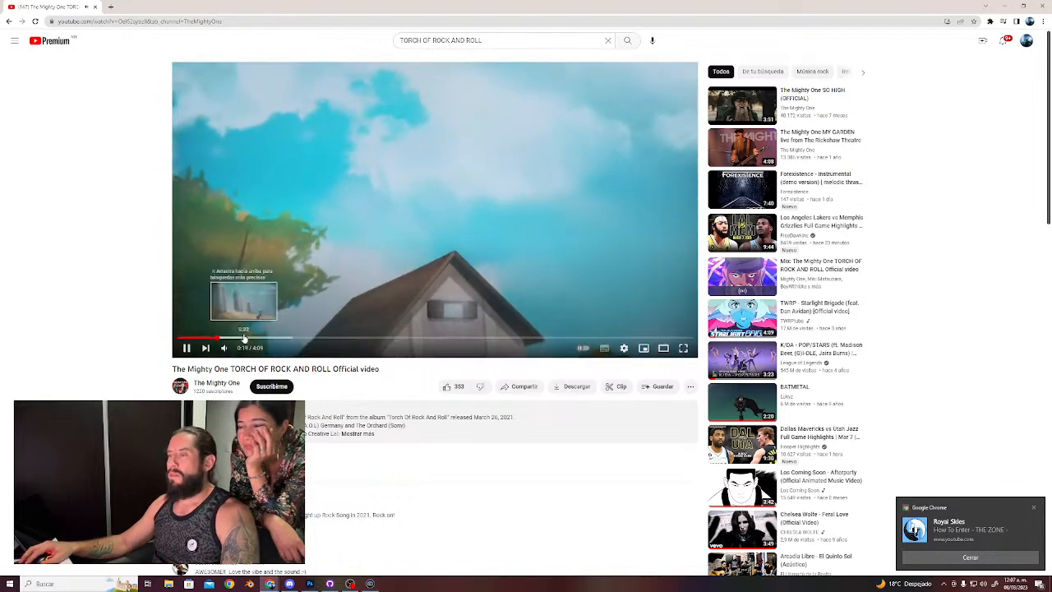
left_click(246, 337)
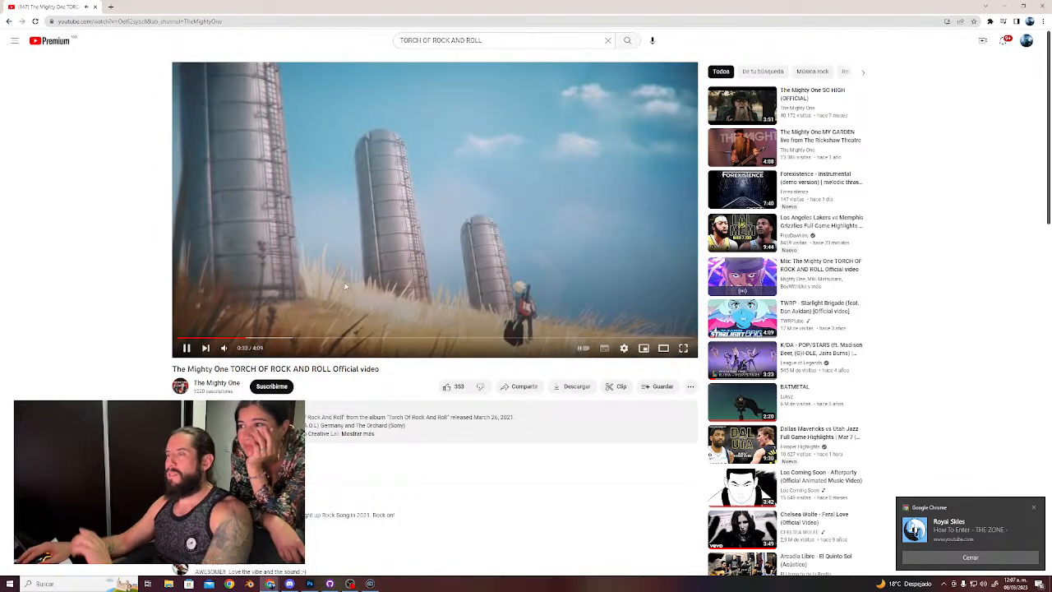
left_click_drag(241, 339, 265, 320)
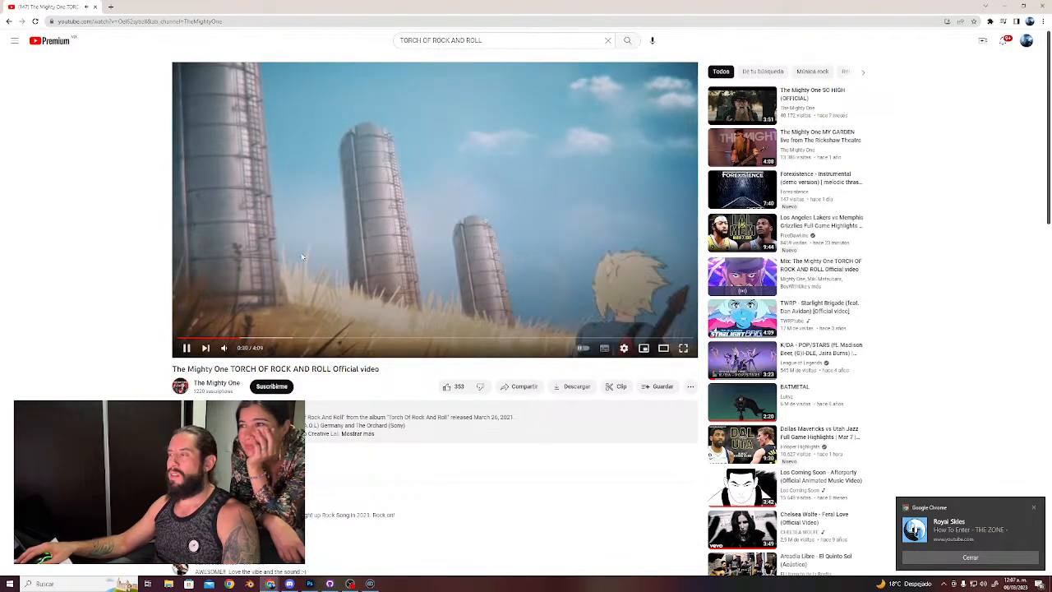
left_click(333, 234)
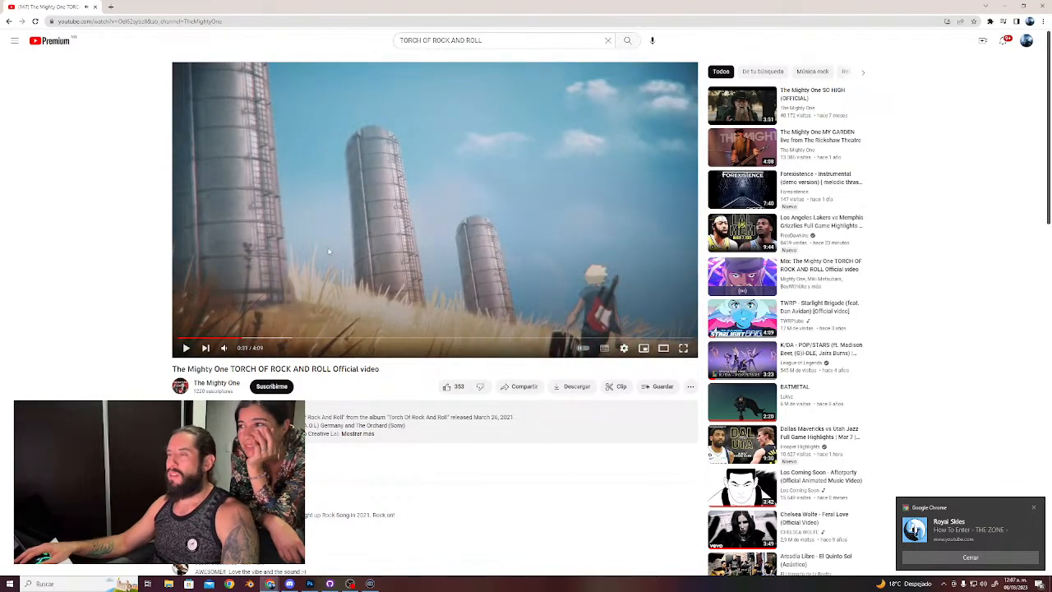
Switch to Photoshop and open the Silo_Fields_Layout document from the Torch cloud folder.
key("alt+Tab")
key("Tab")
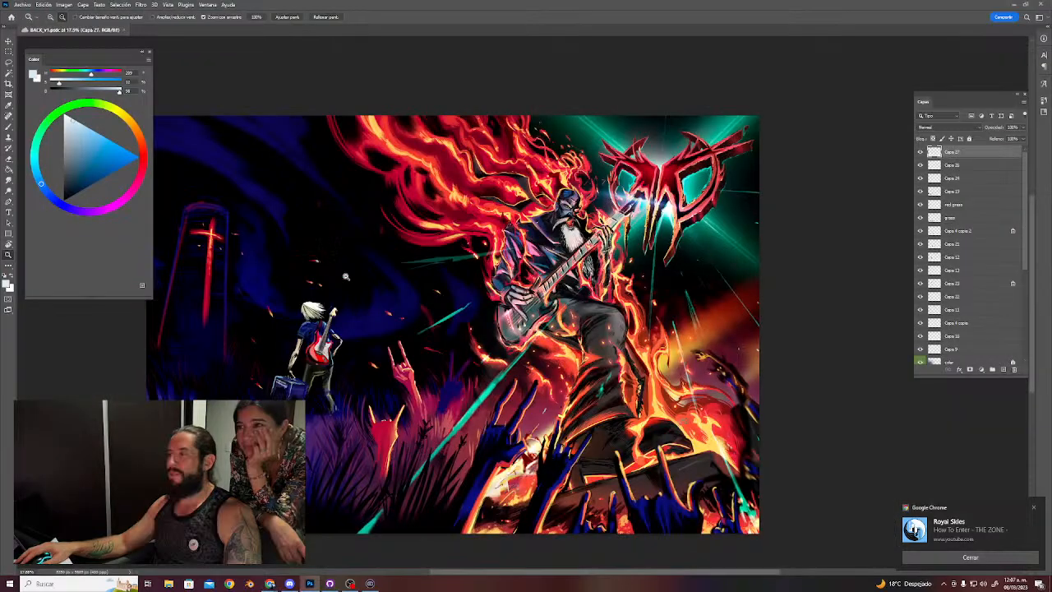
key("ctrl+o")
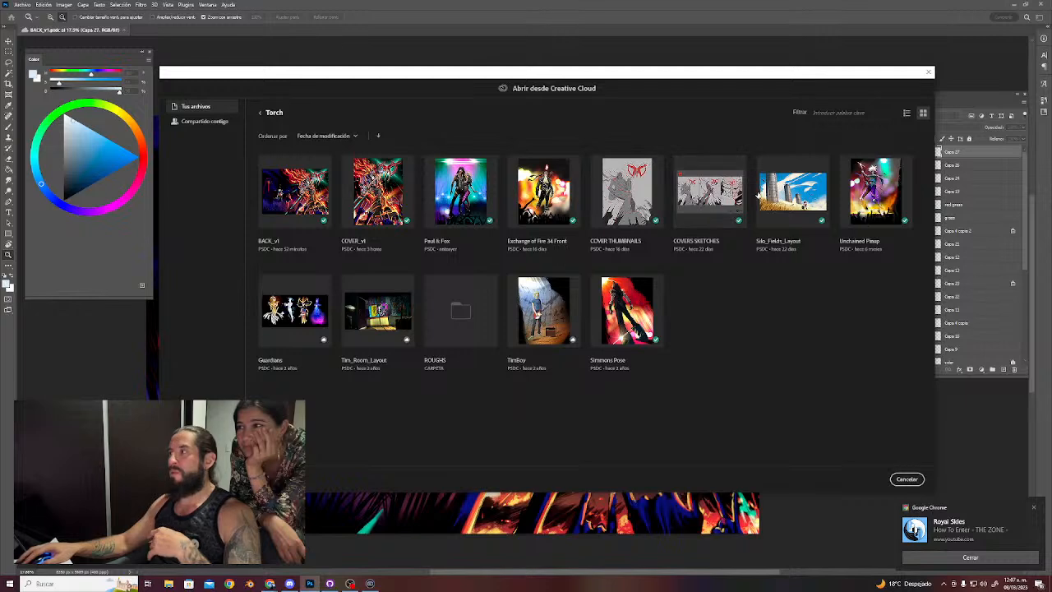
key("Escape")
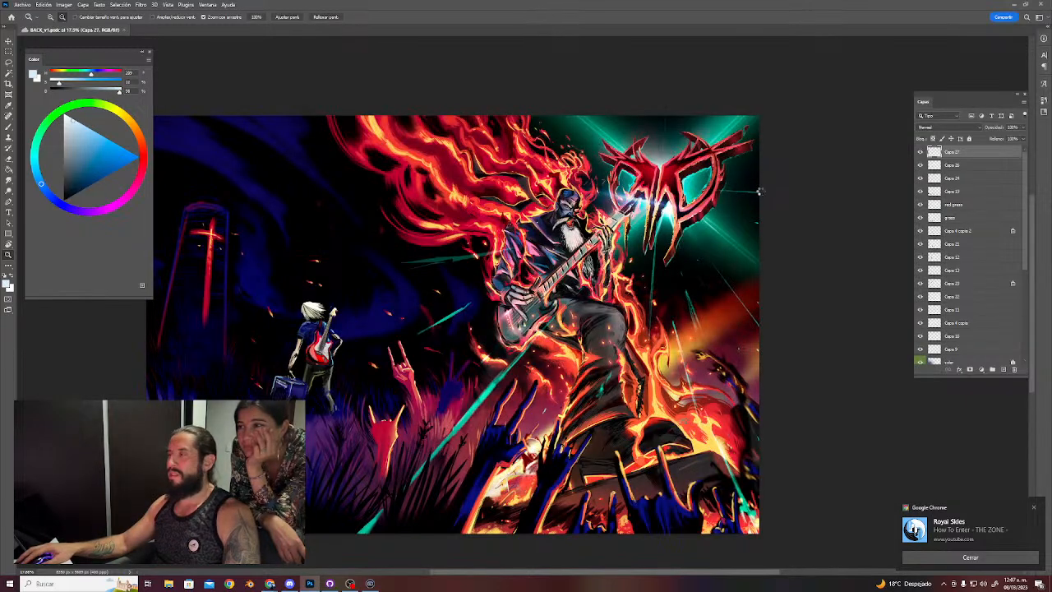
key("Return")
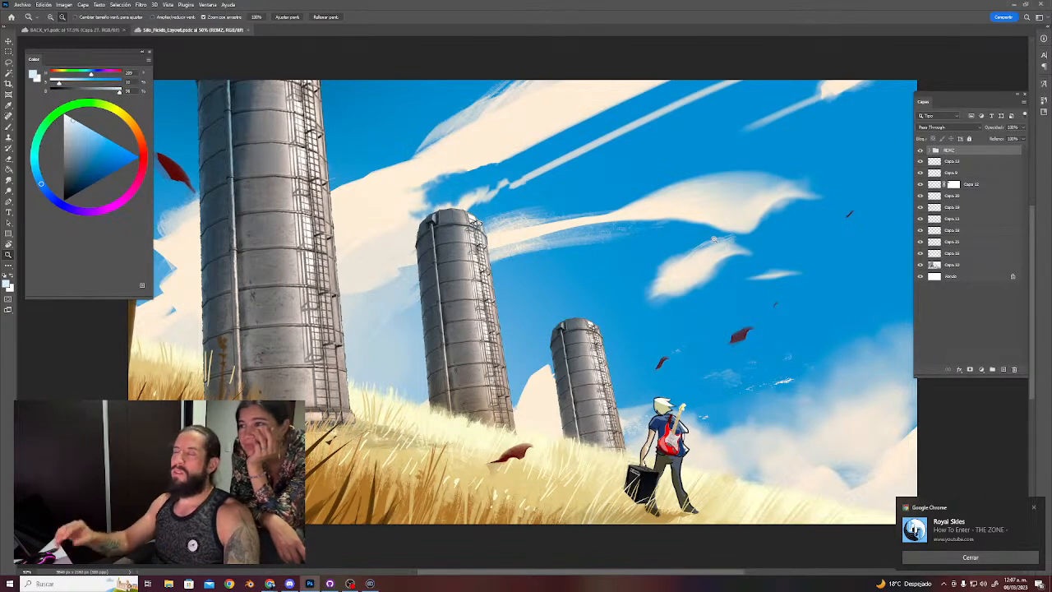
key("alt+Tab")
left_click(544, 169)
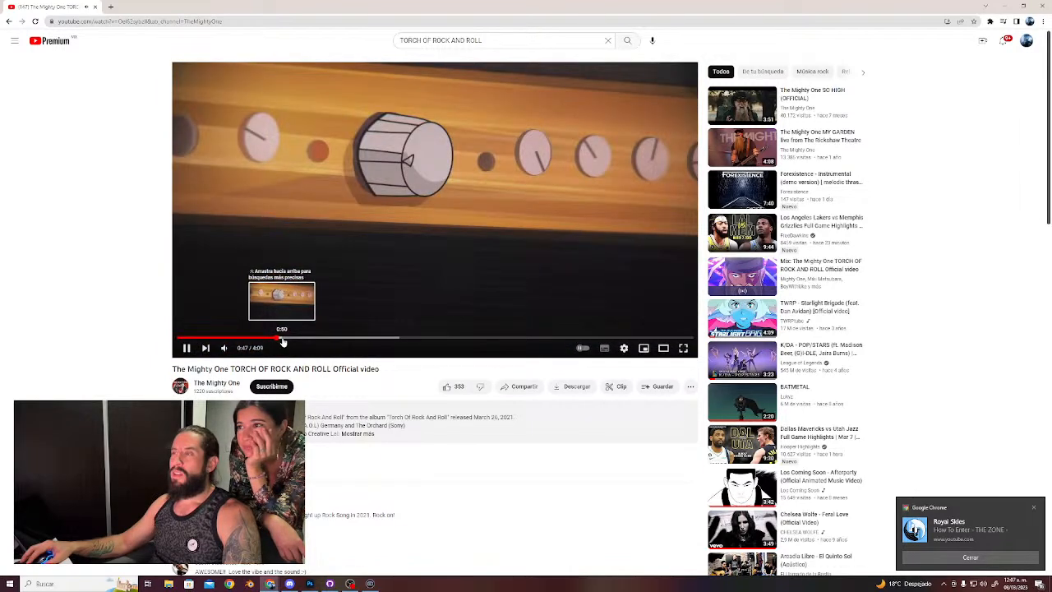
left_click(293, 337)
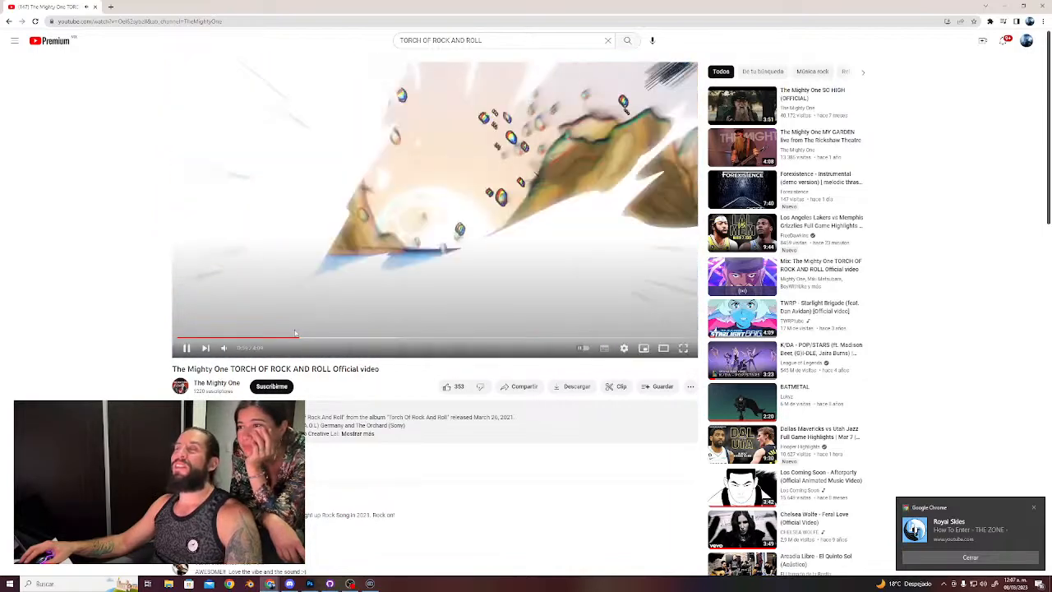
left_click(407, 234)
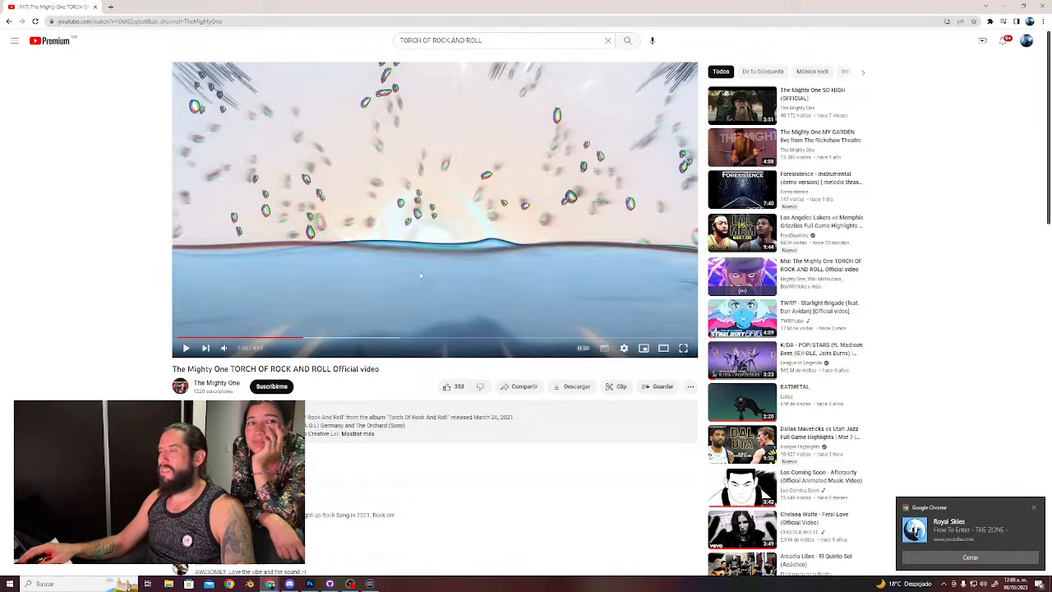
scroll(120, 265, "down", 1)
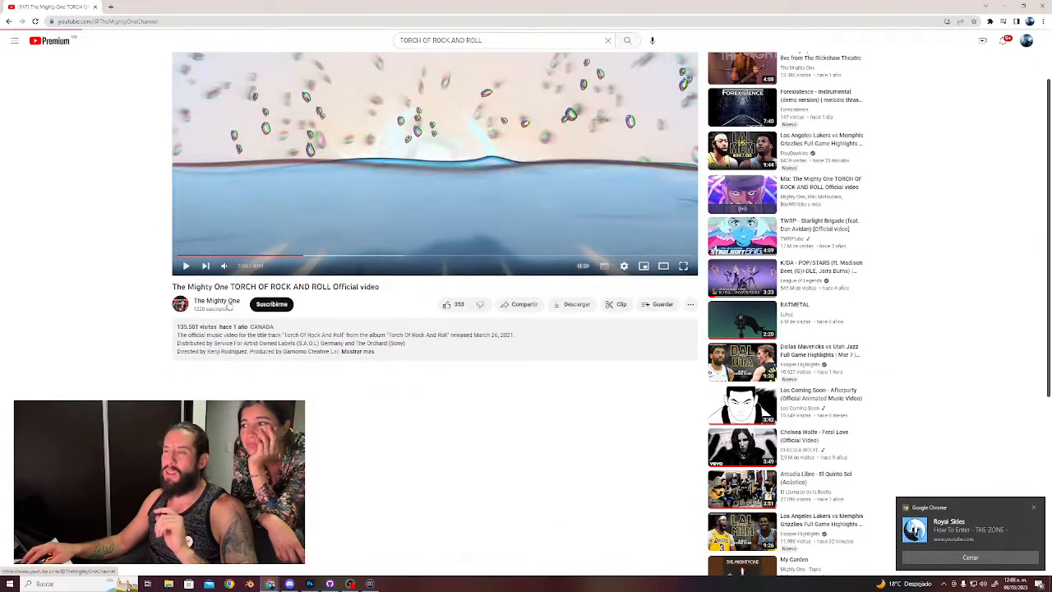
left_click(216, 301)
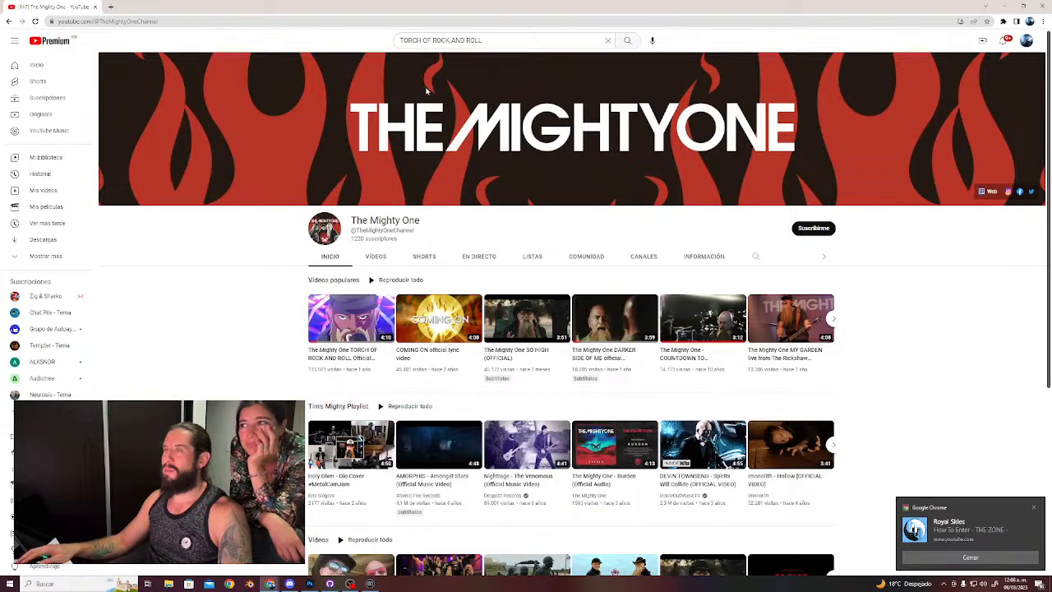
Search Google for 'MIGHTY' in a new tab, open the Mighty MX site in its own tab, and close the search results.
left_click(111, 8)
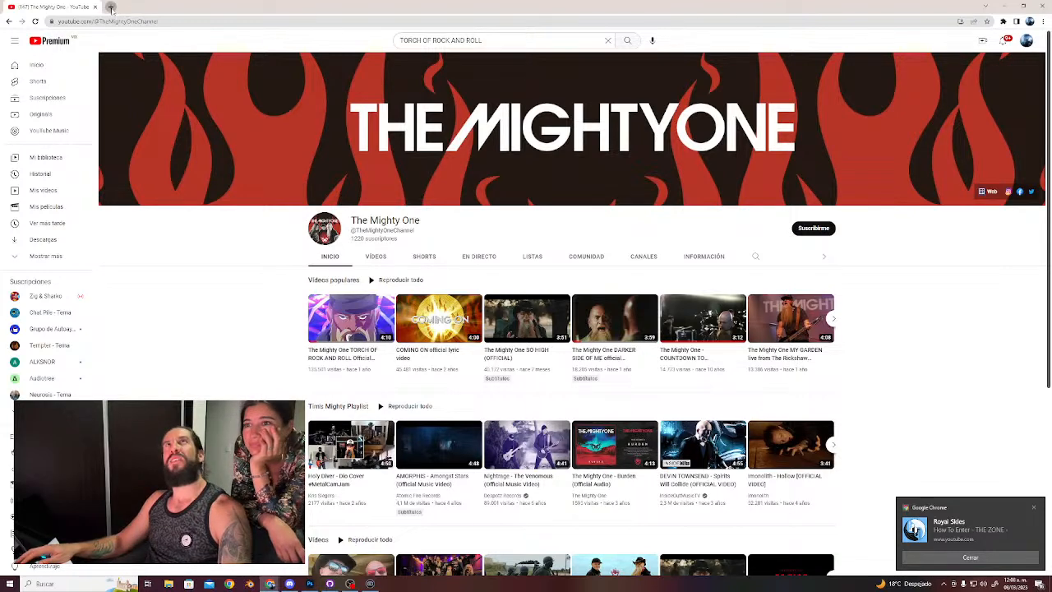
type("MIGHTY")
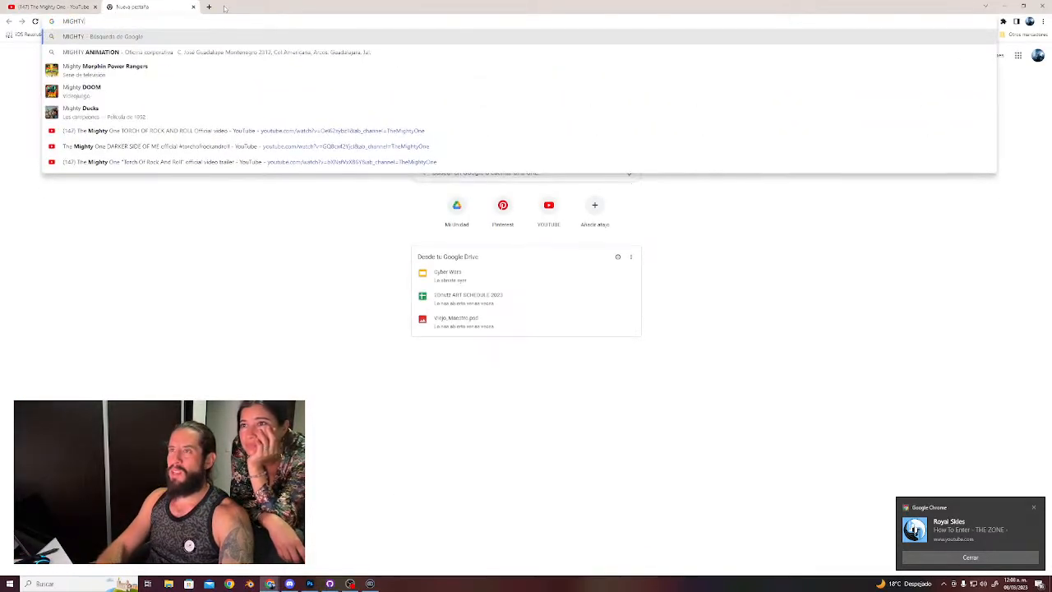
key("Return")
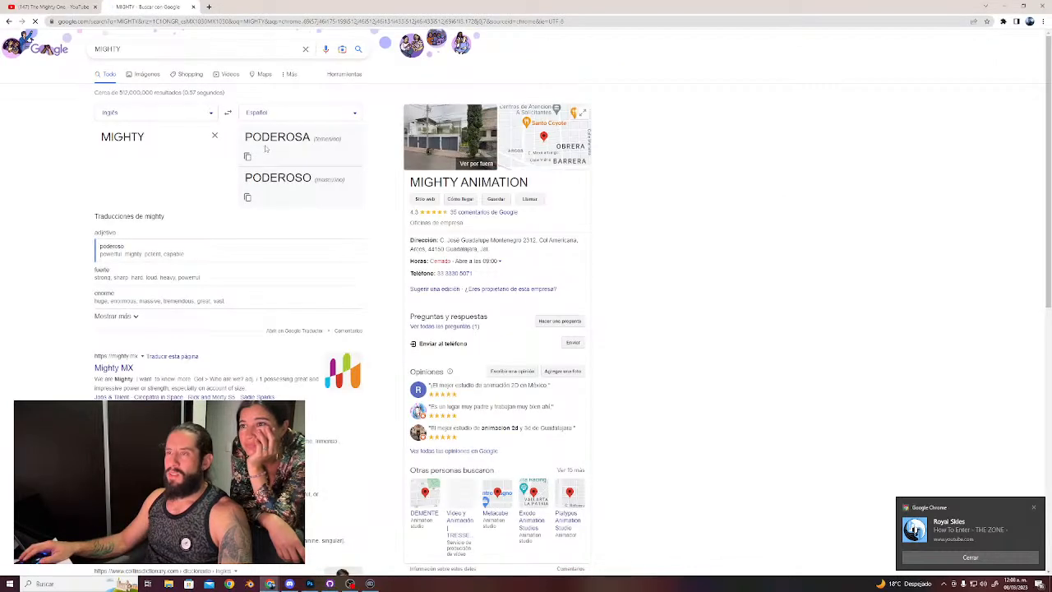
scroll(190, 319, "down", 2)
middle_click(107, 245)
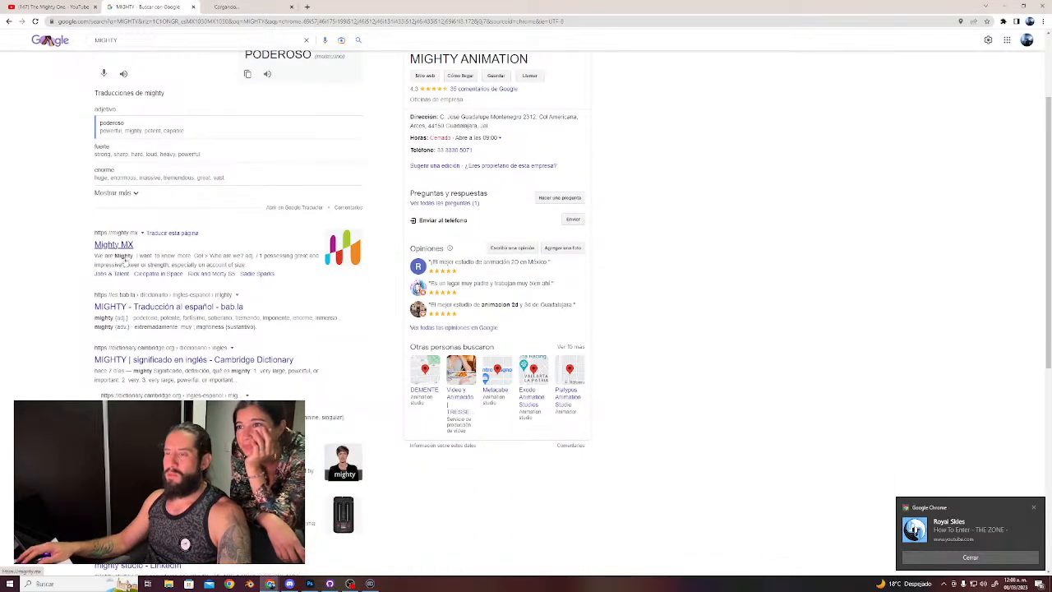
scroll(148, 273, "up", 2)
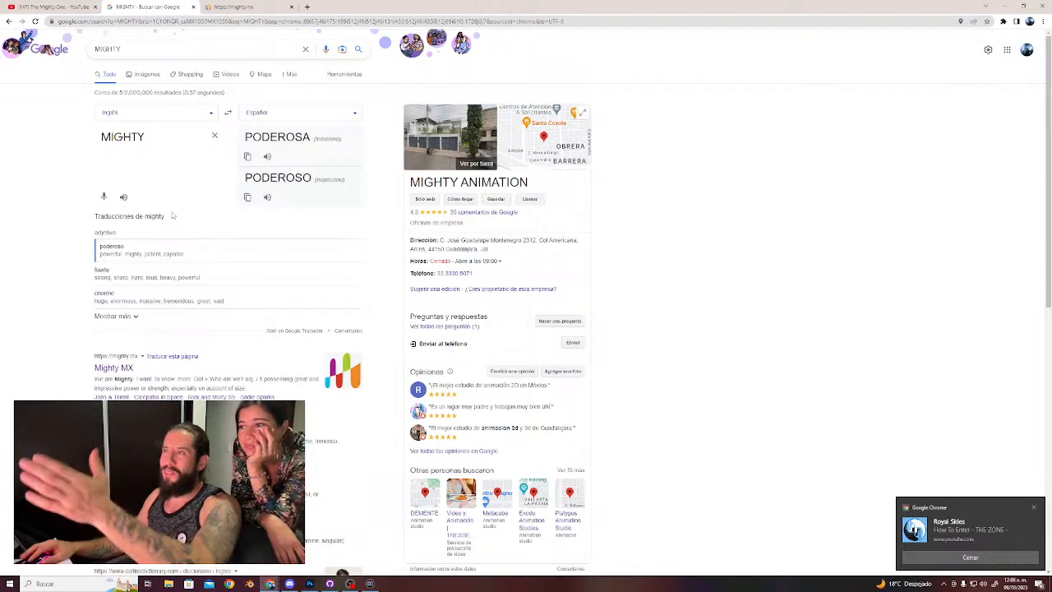
left_click(194, 7)
Switch to Discord and view the posted cover illustrations enlarged in the layouts channel of the TorchofRockandRoll server.
key("alt+Tab")
key("alt+Tab")
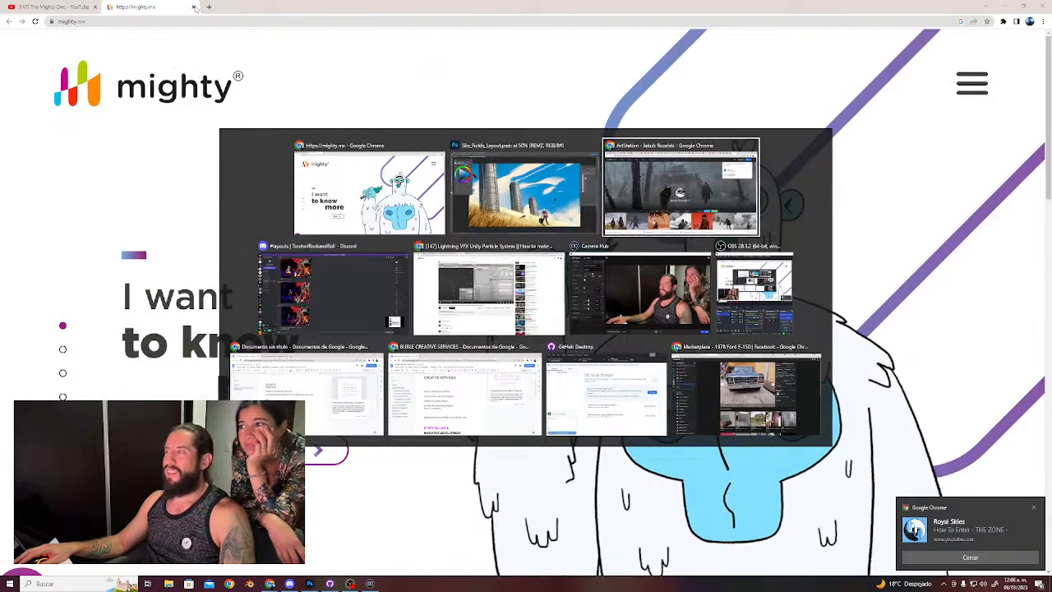
left_click(320, 276)
key("alt+Tab")
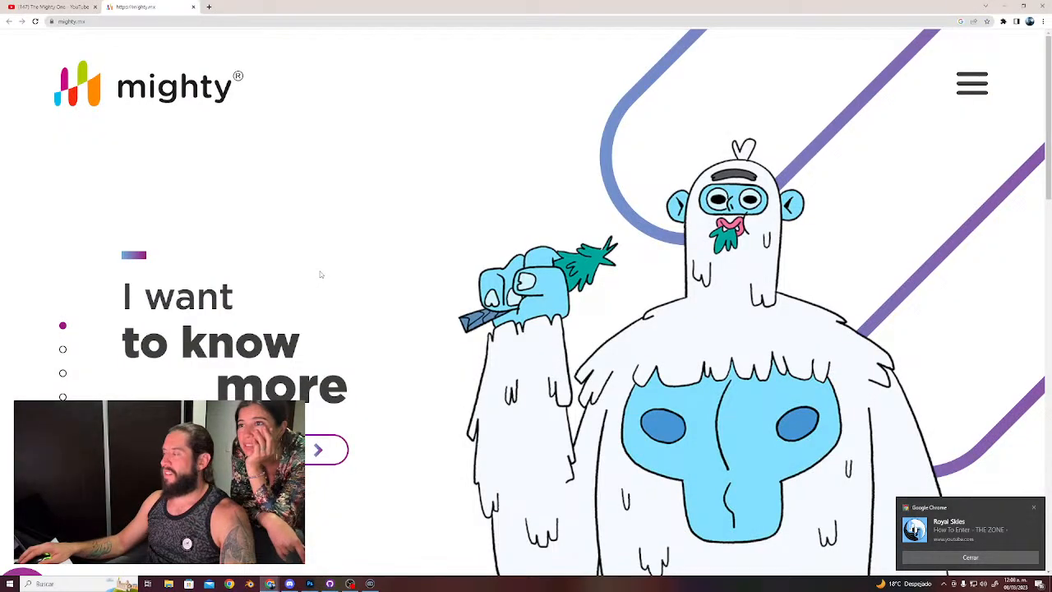
key("alt+Tab")
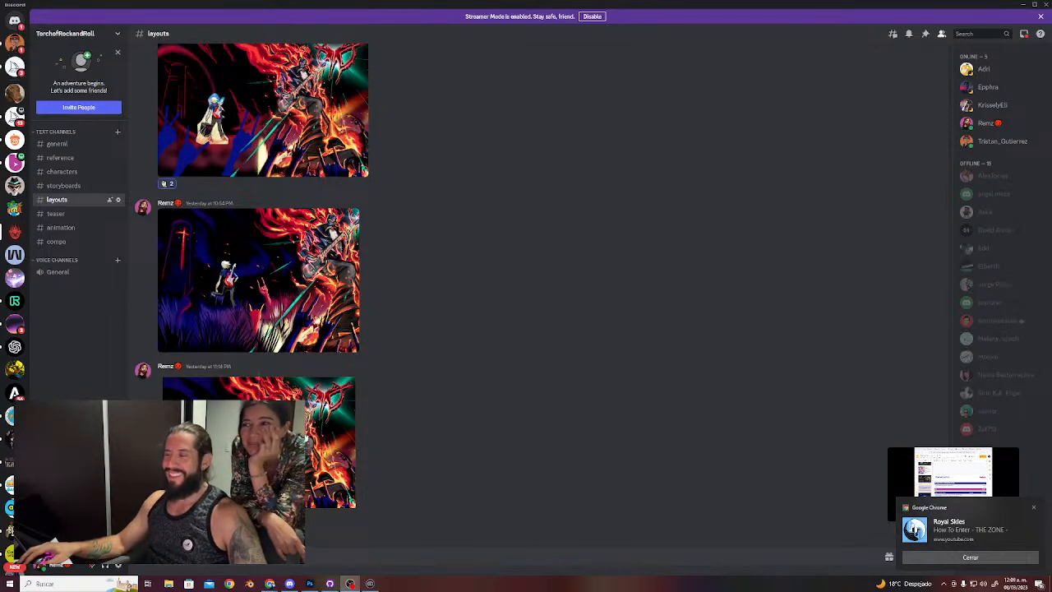
left_click(259, 280)
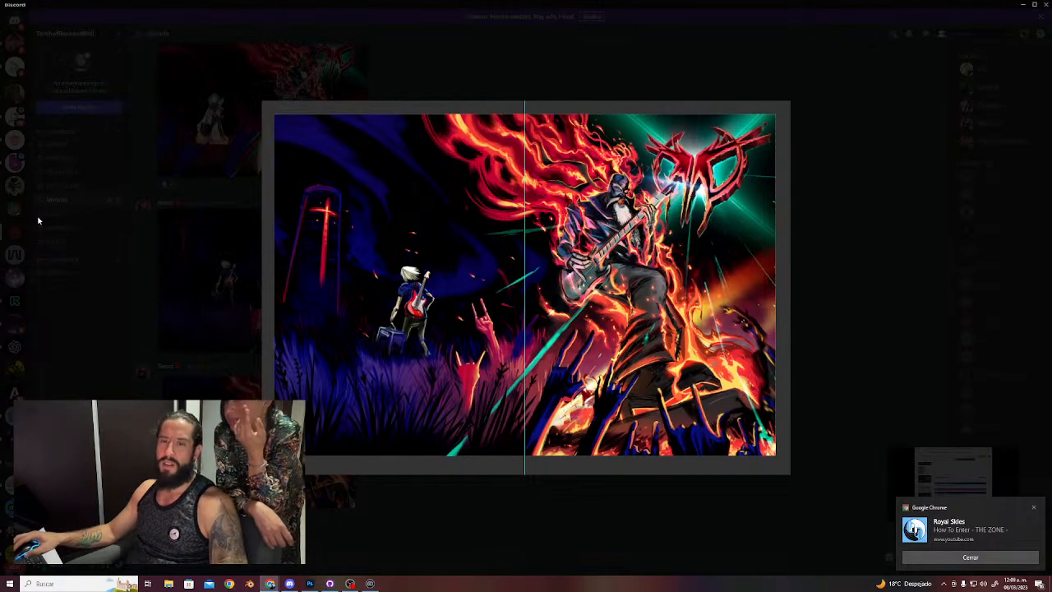
left_click(211, 259)
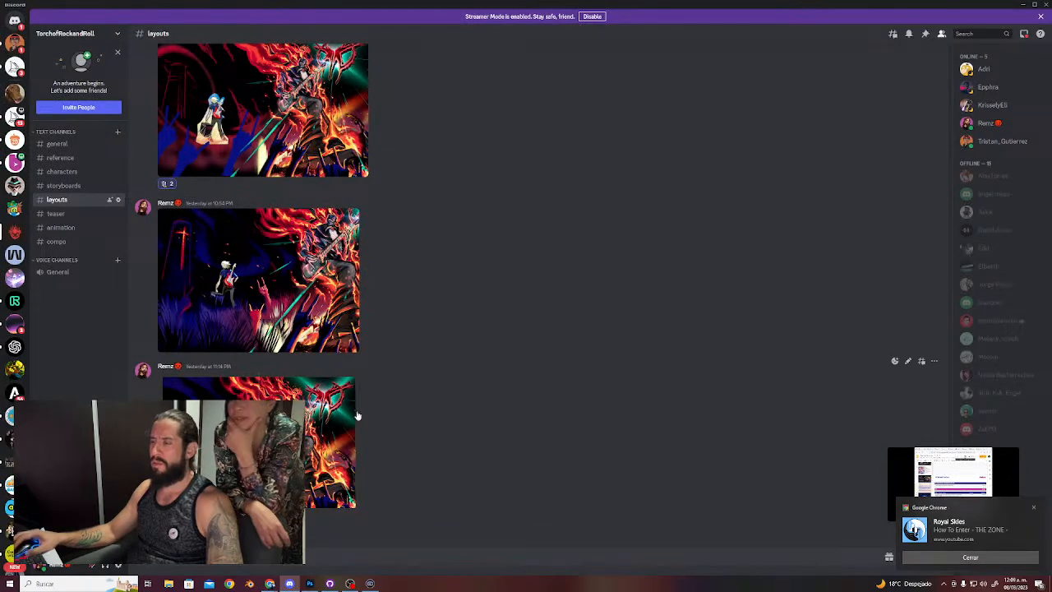
left_click(211, 260)
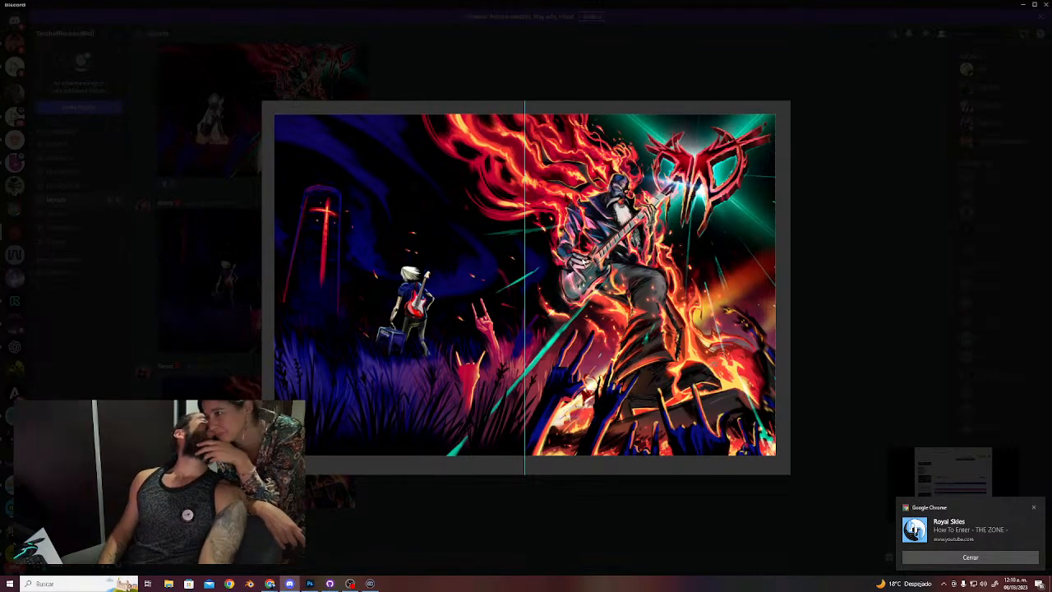
key("Escape")
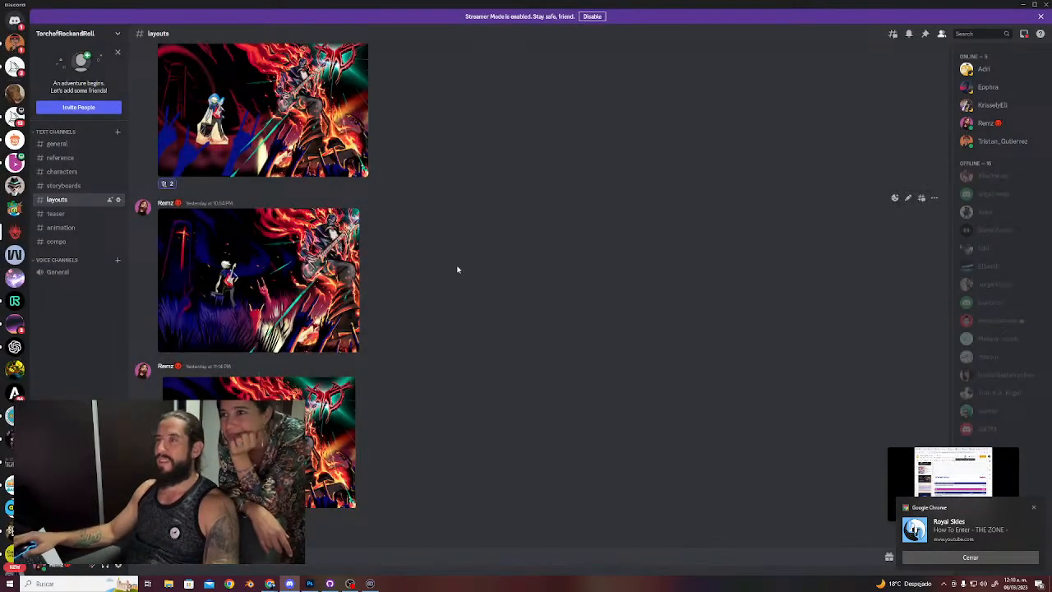
key("alt+Tab")
key("Escape")
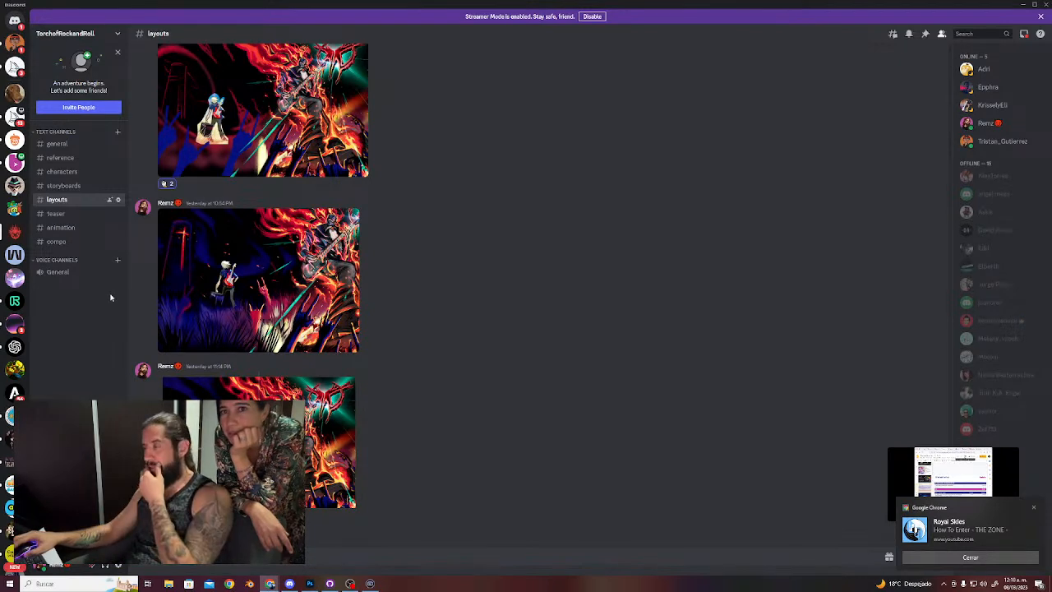
Dismiss the Chrome notification and expand the floating call preview to the shared screen in the BUBLE server.
left_click(1033, 507)
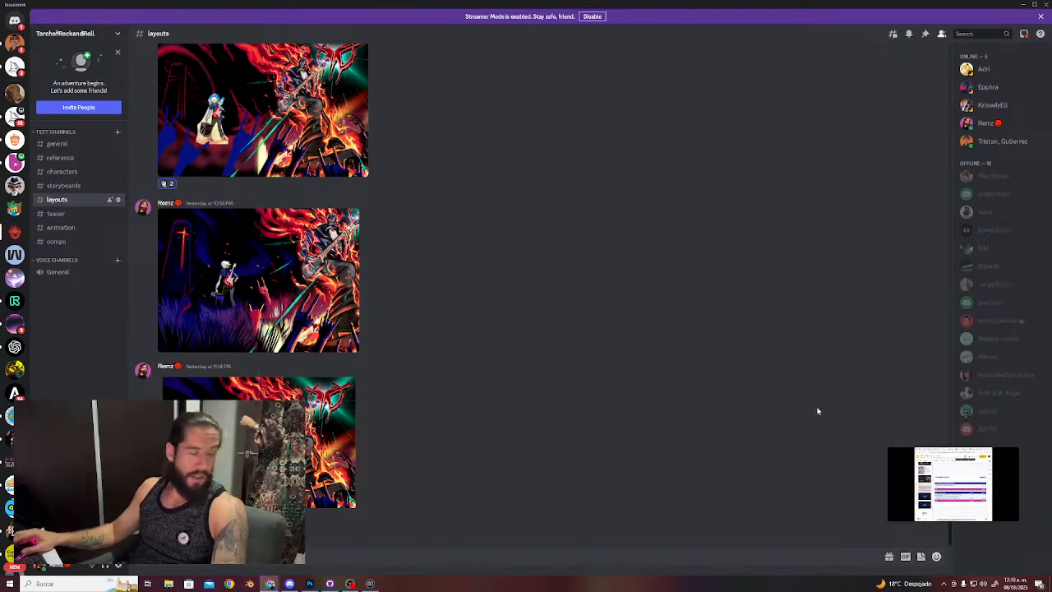
left_click(13, 45)
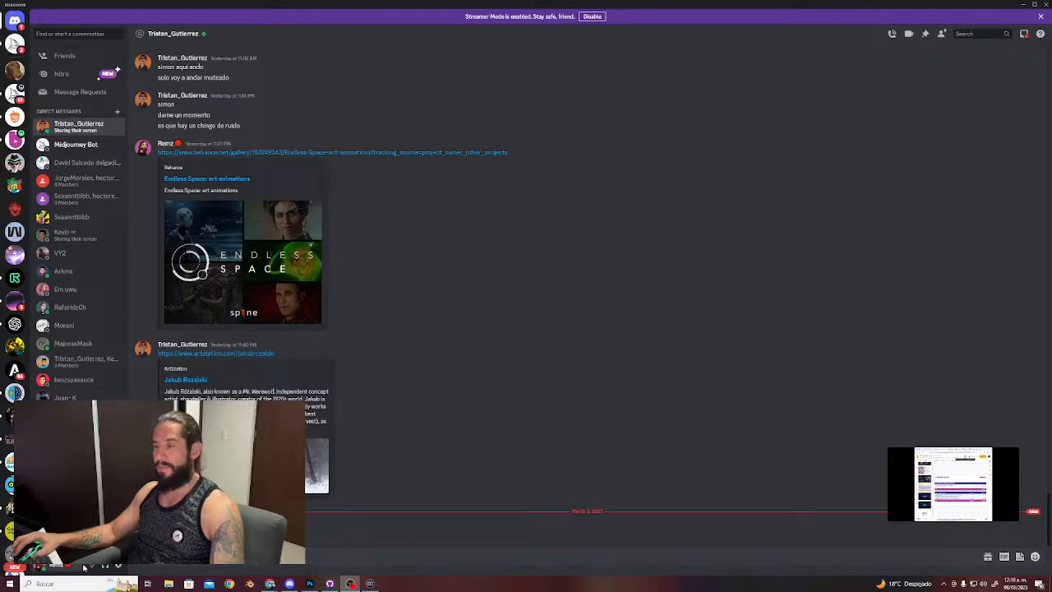
key("alt+Tab")
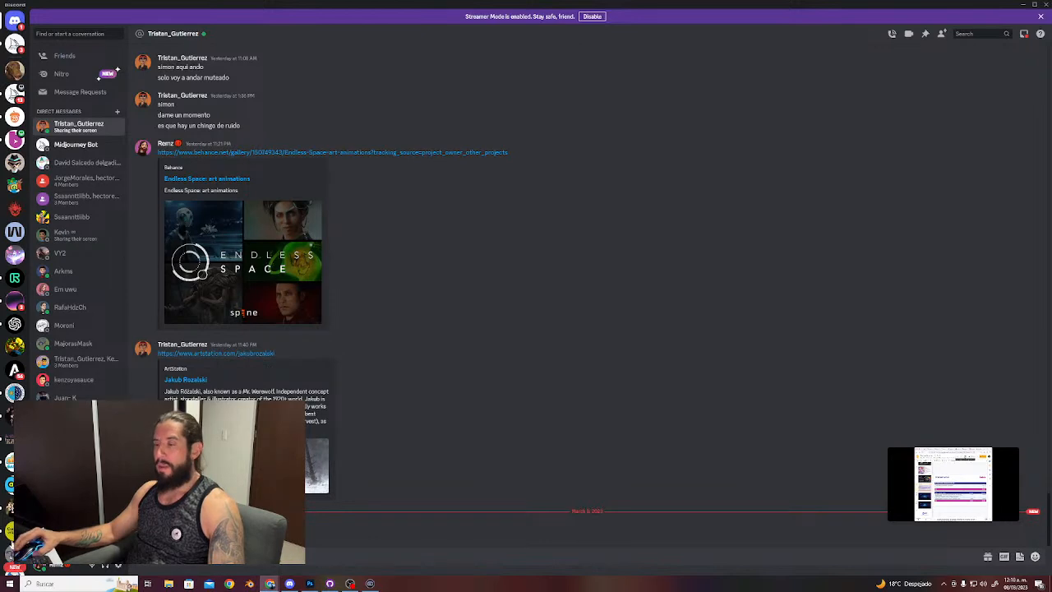
left_click(952, 483)
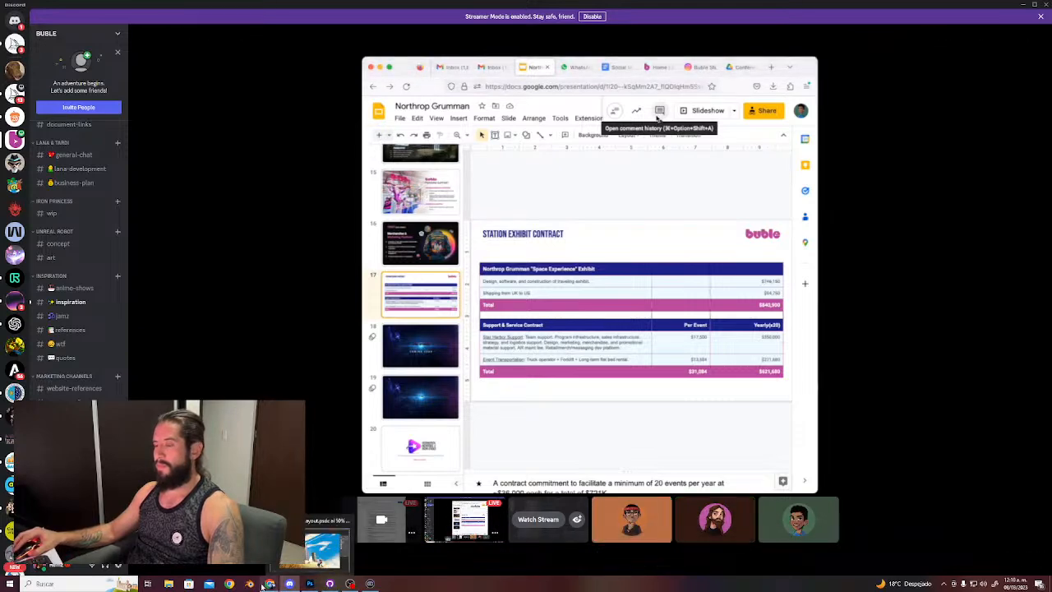
Launch Adobe Acrobat Pro by searching for "acro" and dismiss the Novedades window.
mouse_move(265, 585)
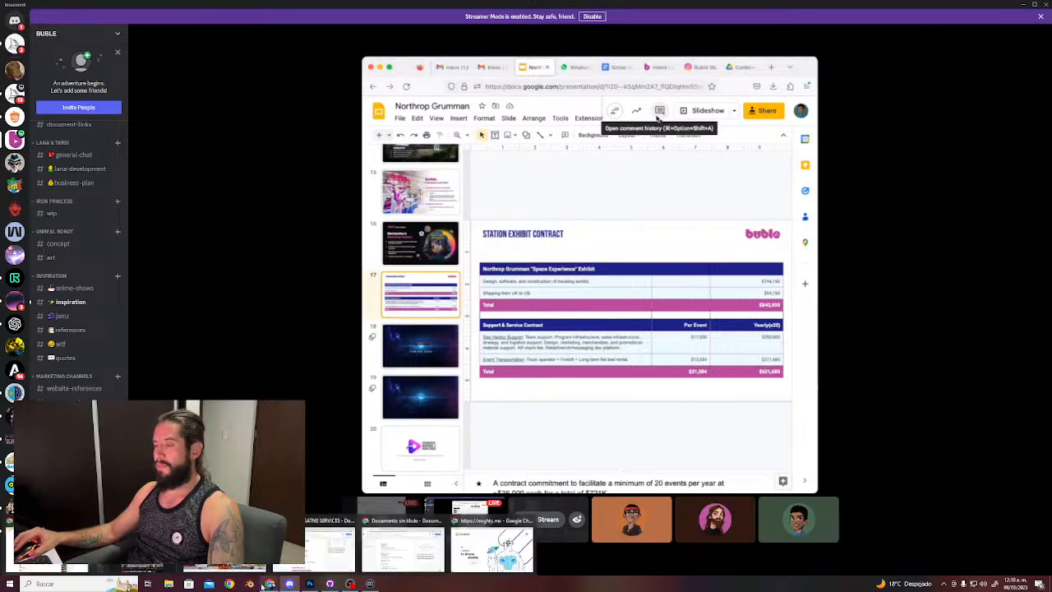
left_click(11, 582)
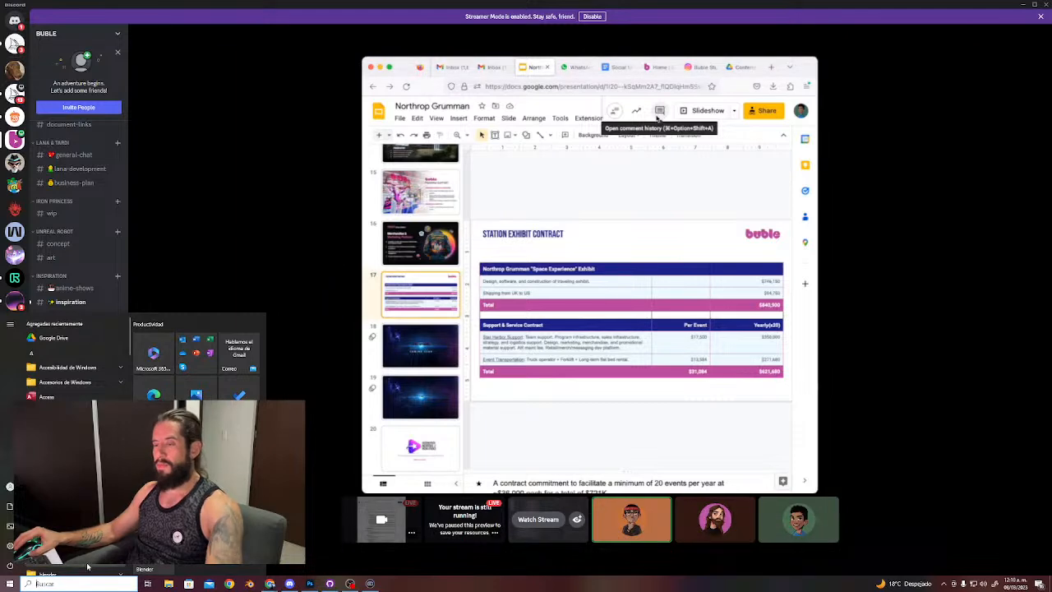
type("acro")
key("Return")
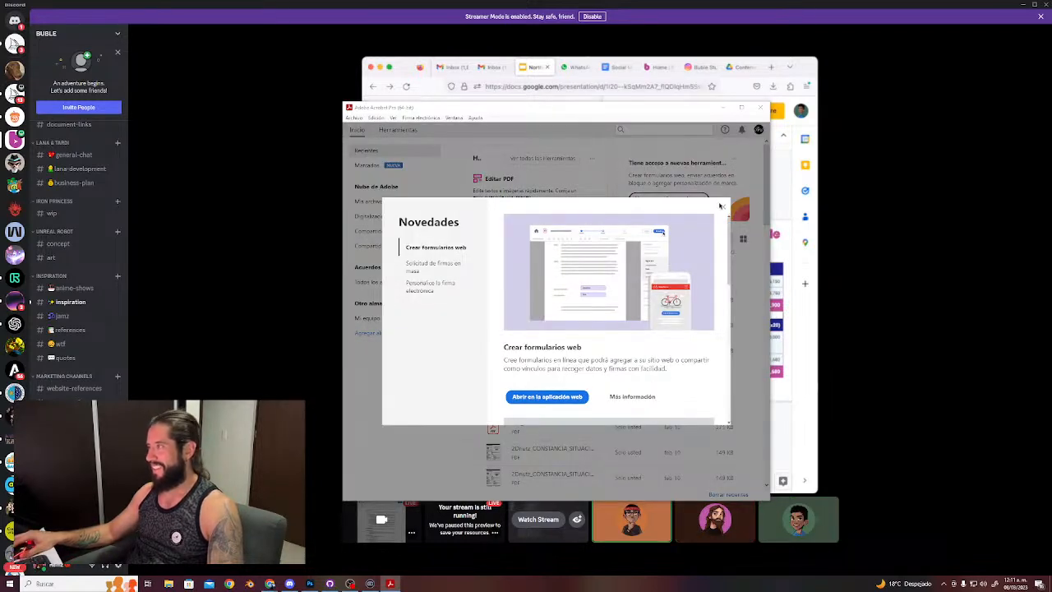
left_click(723, 207)
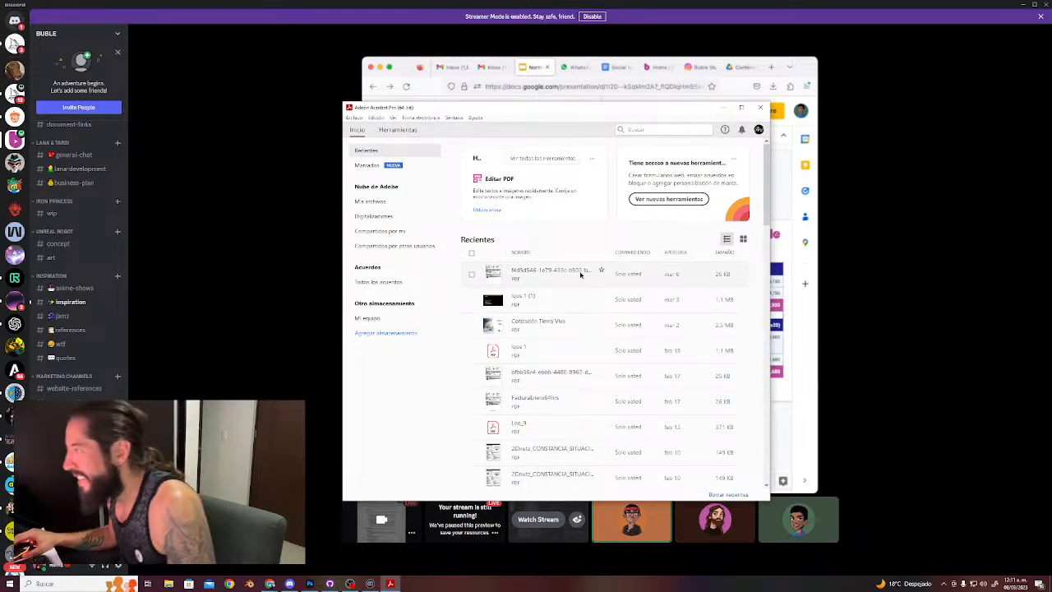
Open the recent Cotización Tierra Viva PDF in a maximized window and review its project scope and development pages.
left_click(546, 329)
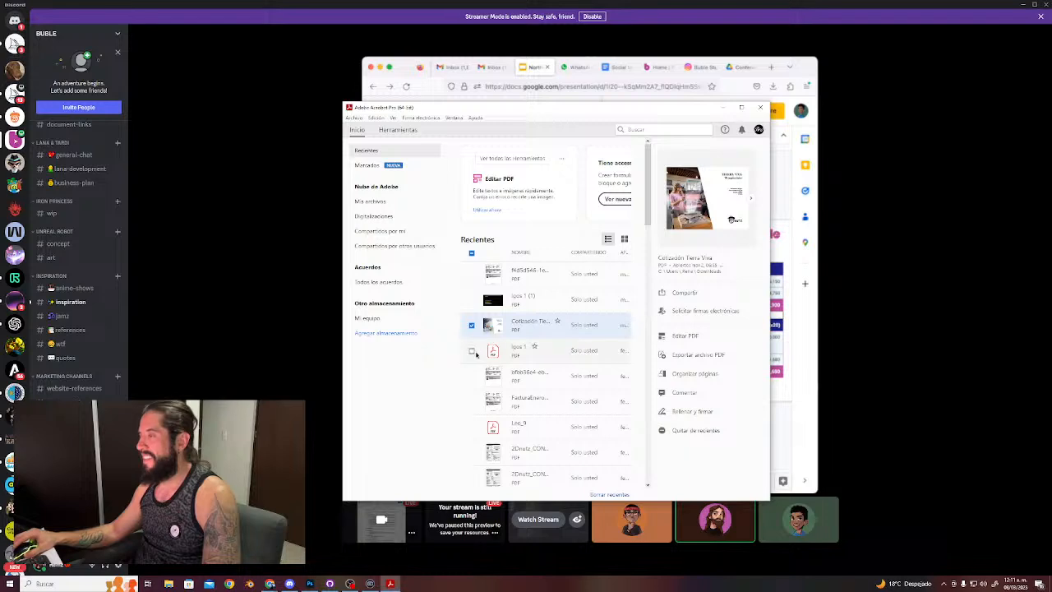
double_click(531, 329)
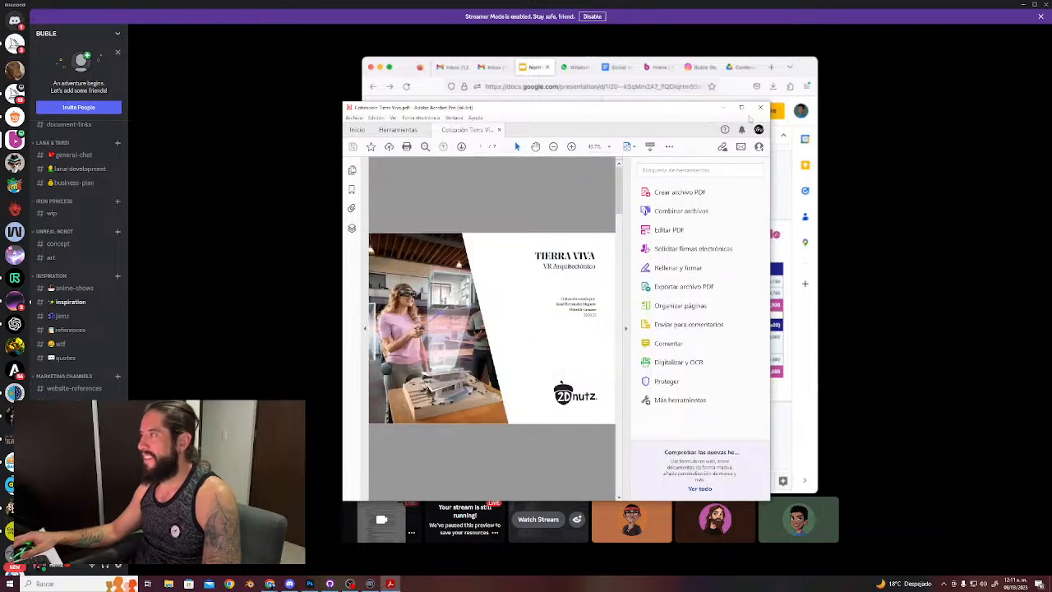
left_click(741, 107)
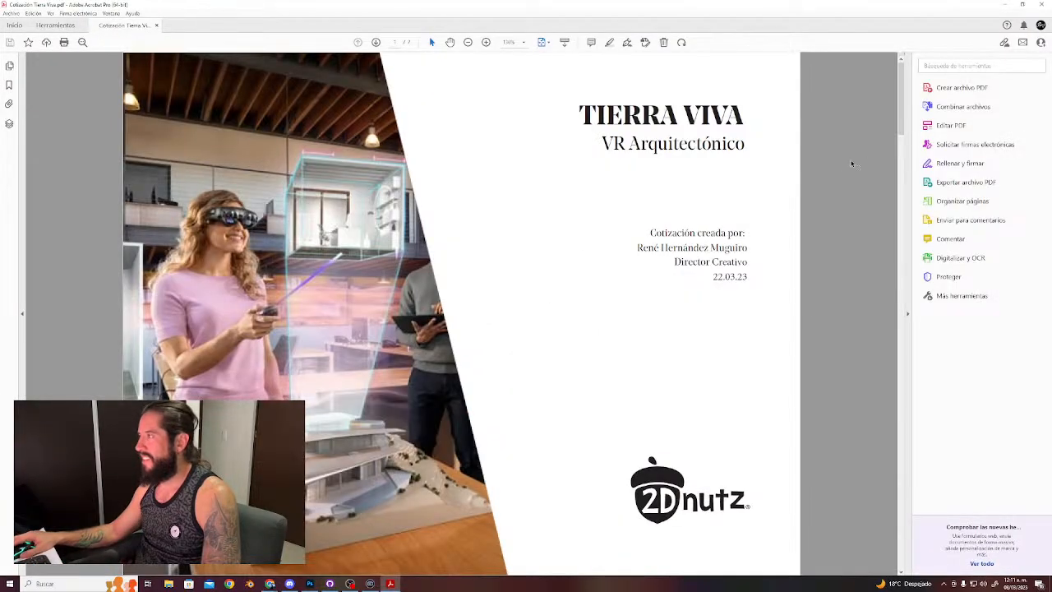
scroll(528, 272, "down", 5)
scroll(528, 271, "up", 3)
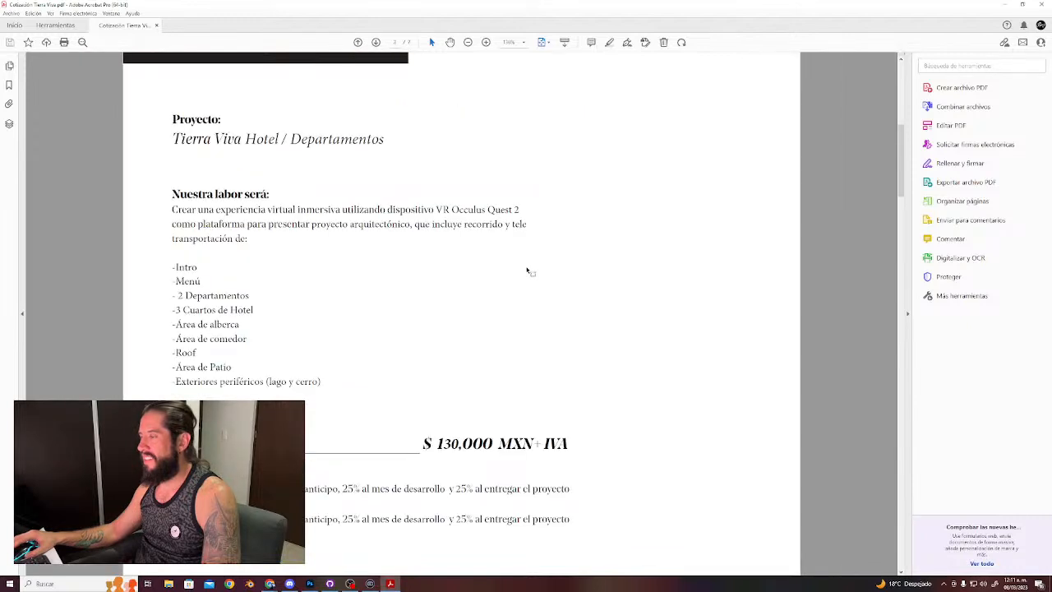
scroll(399, 319, "down", 3)
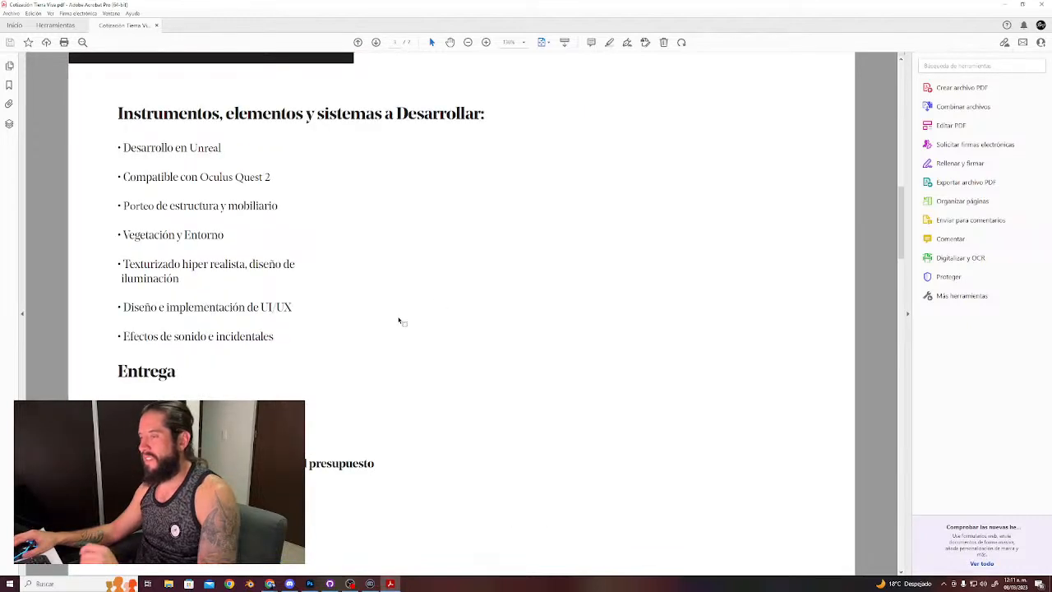
scroll(399, 321, "up", 3)
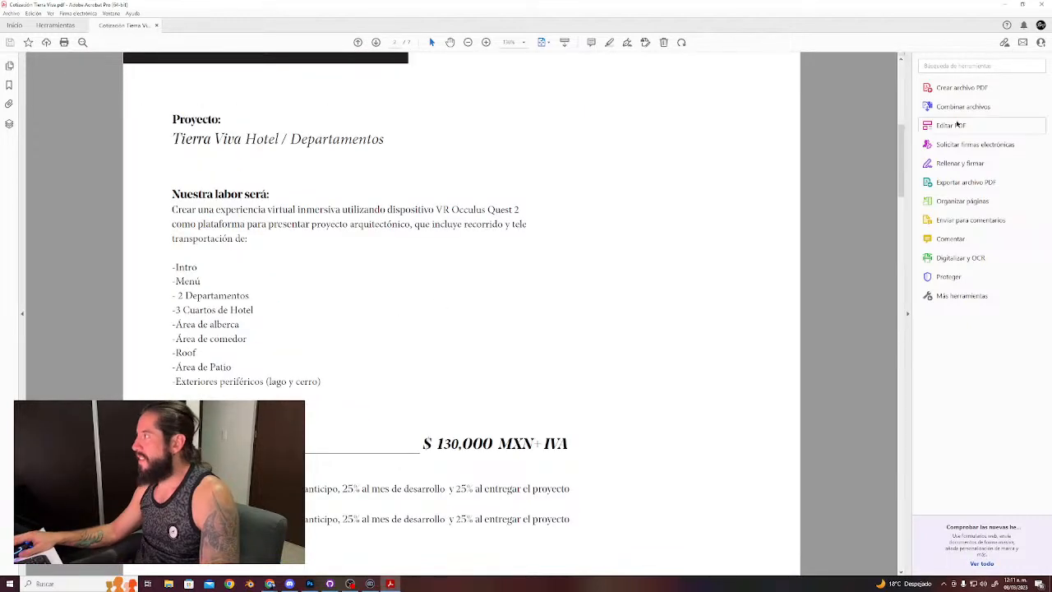
Edit the PDF, selecting the price and payment terms blocks on page 2 and nudging them slightly down together.
left_click(951, 125)
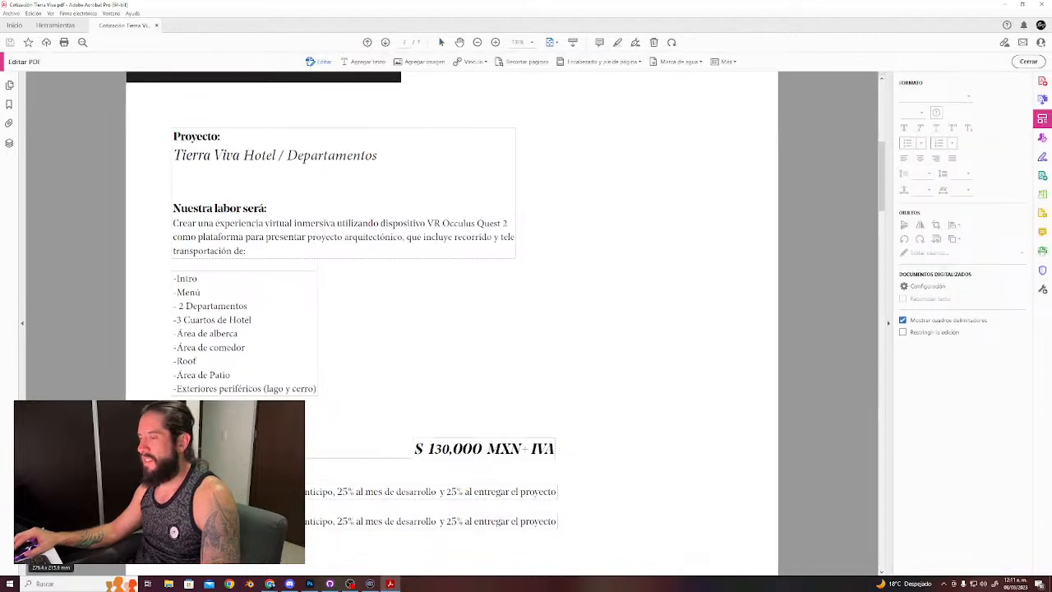
left_click(574, 538)
key("Down")
key("Down")
key("Down")
key("Down")
key("Down")
key("Down")
key("Down")
key("Down")
key("Down")
key("Down")
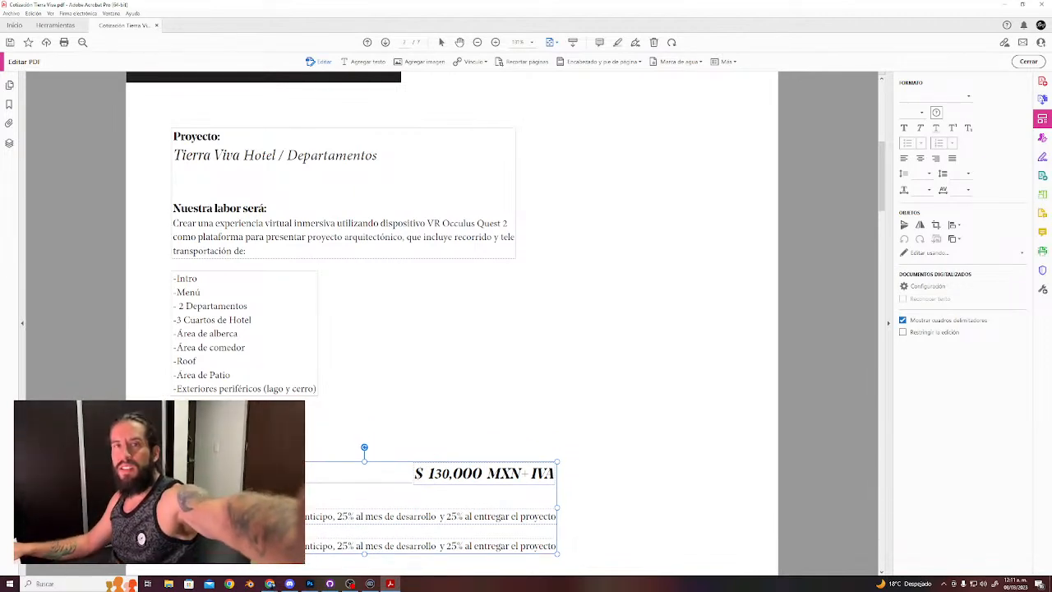
Switch to the BUBLE server window in Discord.
key("alt+Tab")
key("Tab")
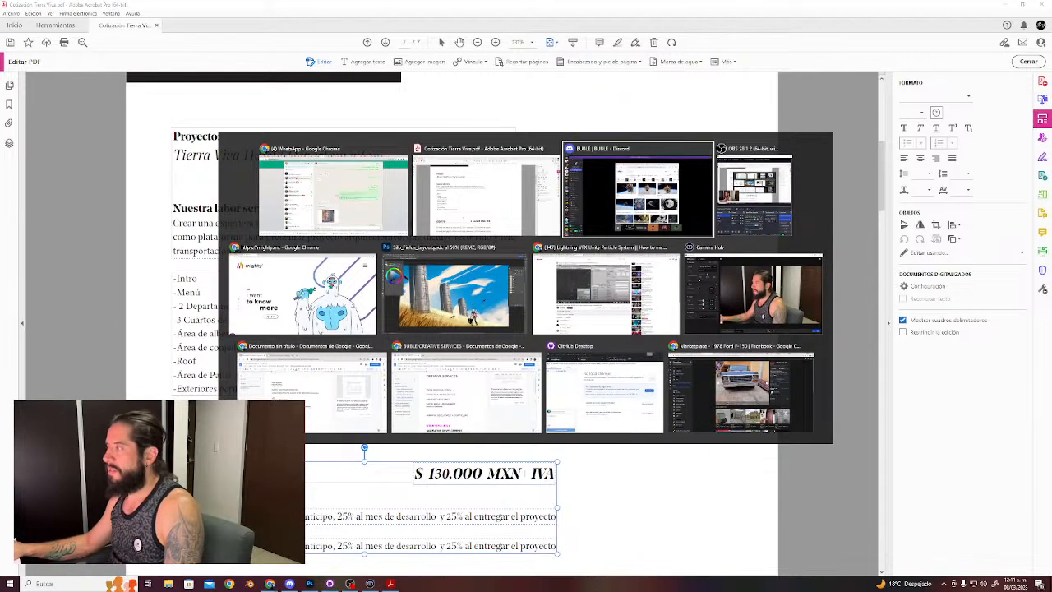